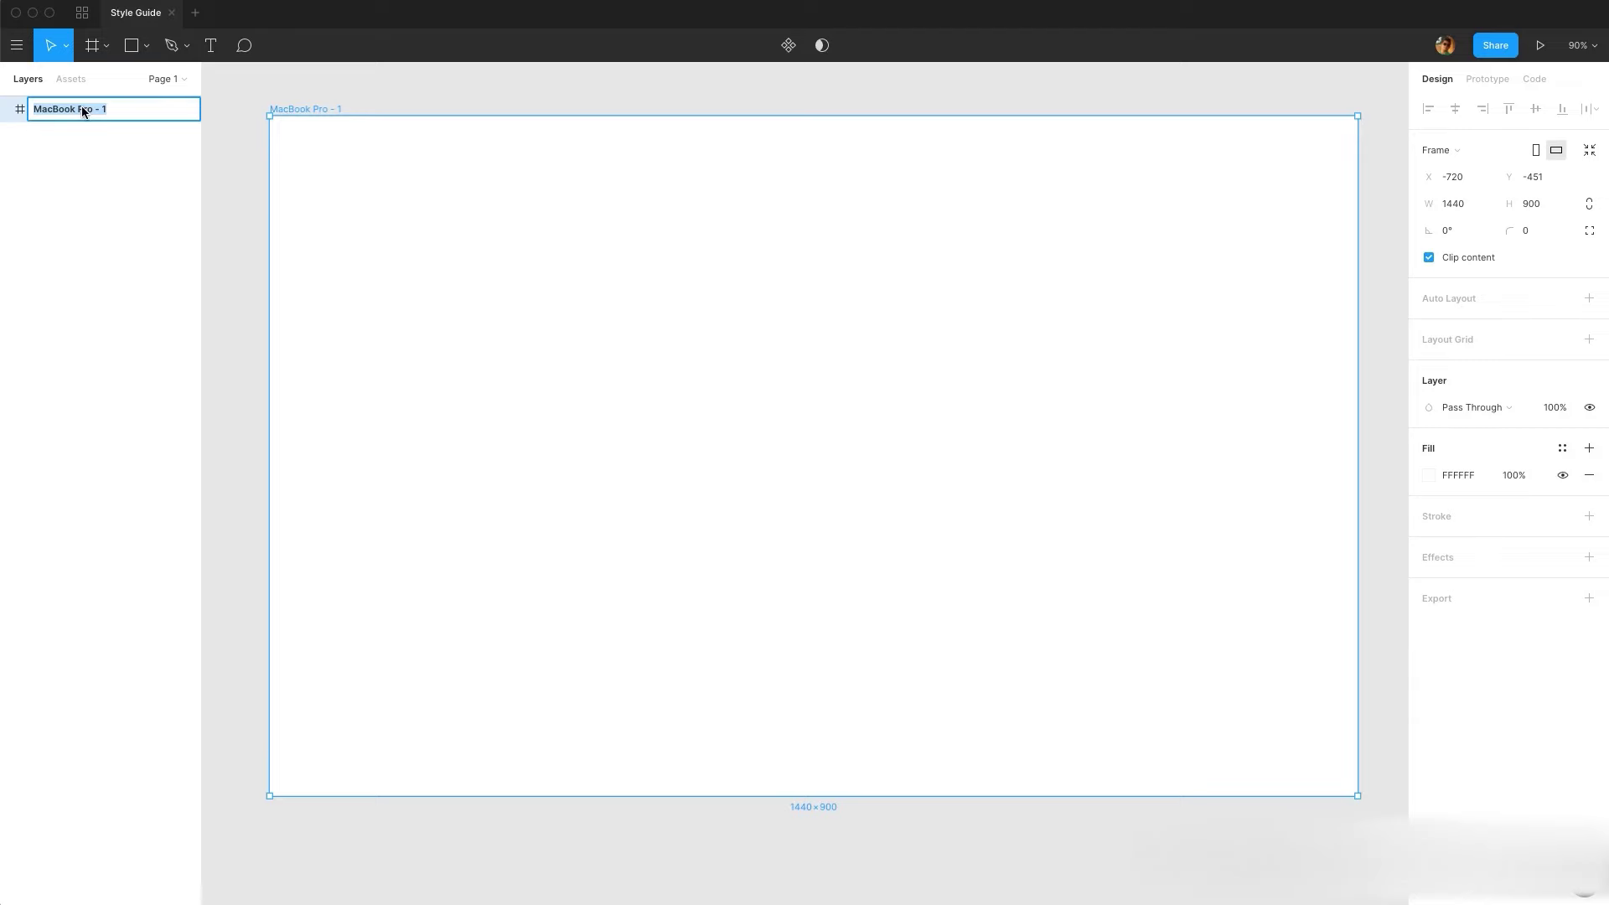
- Name the frame Colors and draw a thin rectangle bar with pill-rounded corners inside it
{"action": "type", "text": "Colors"}
{"action": "left_click", "coordinate": [259, 93]}
{"action": "left_click", "coordinate": [142, 48]}
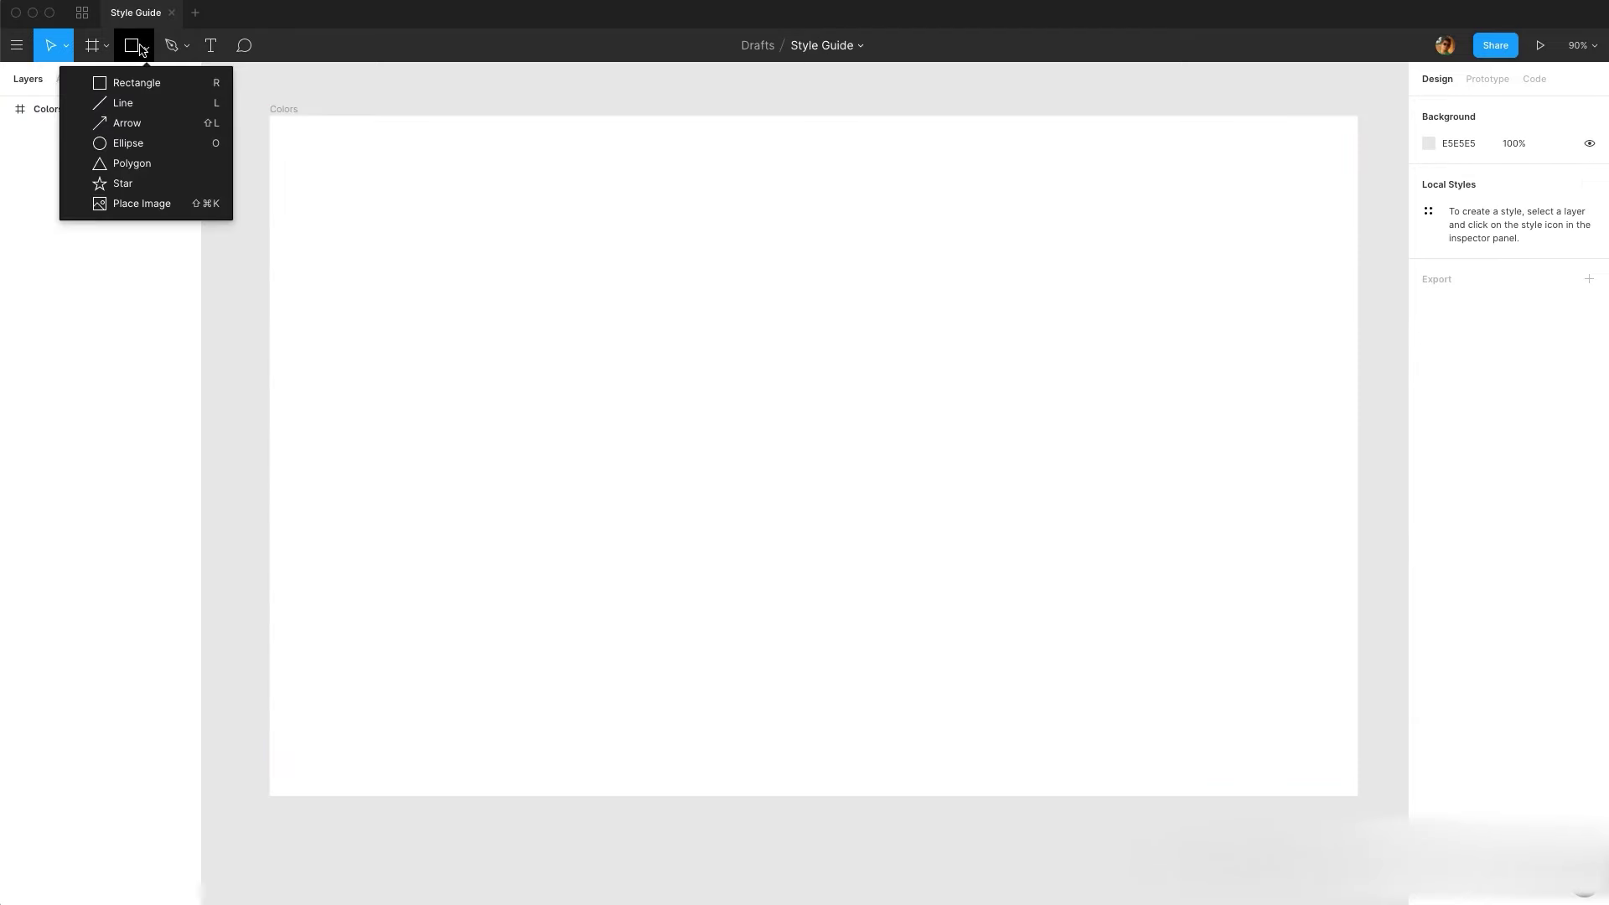
{"action": "left_click", "coordinate": [137, 82]}
{"action": "left_click_drag", "start_coordinate": [390, 146], "coordinate": [395, 196]}
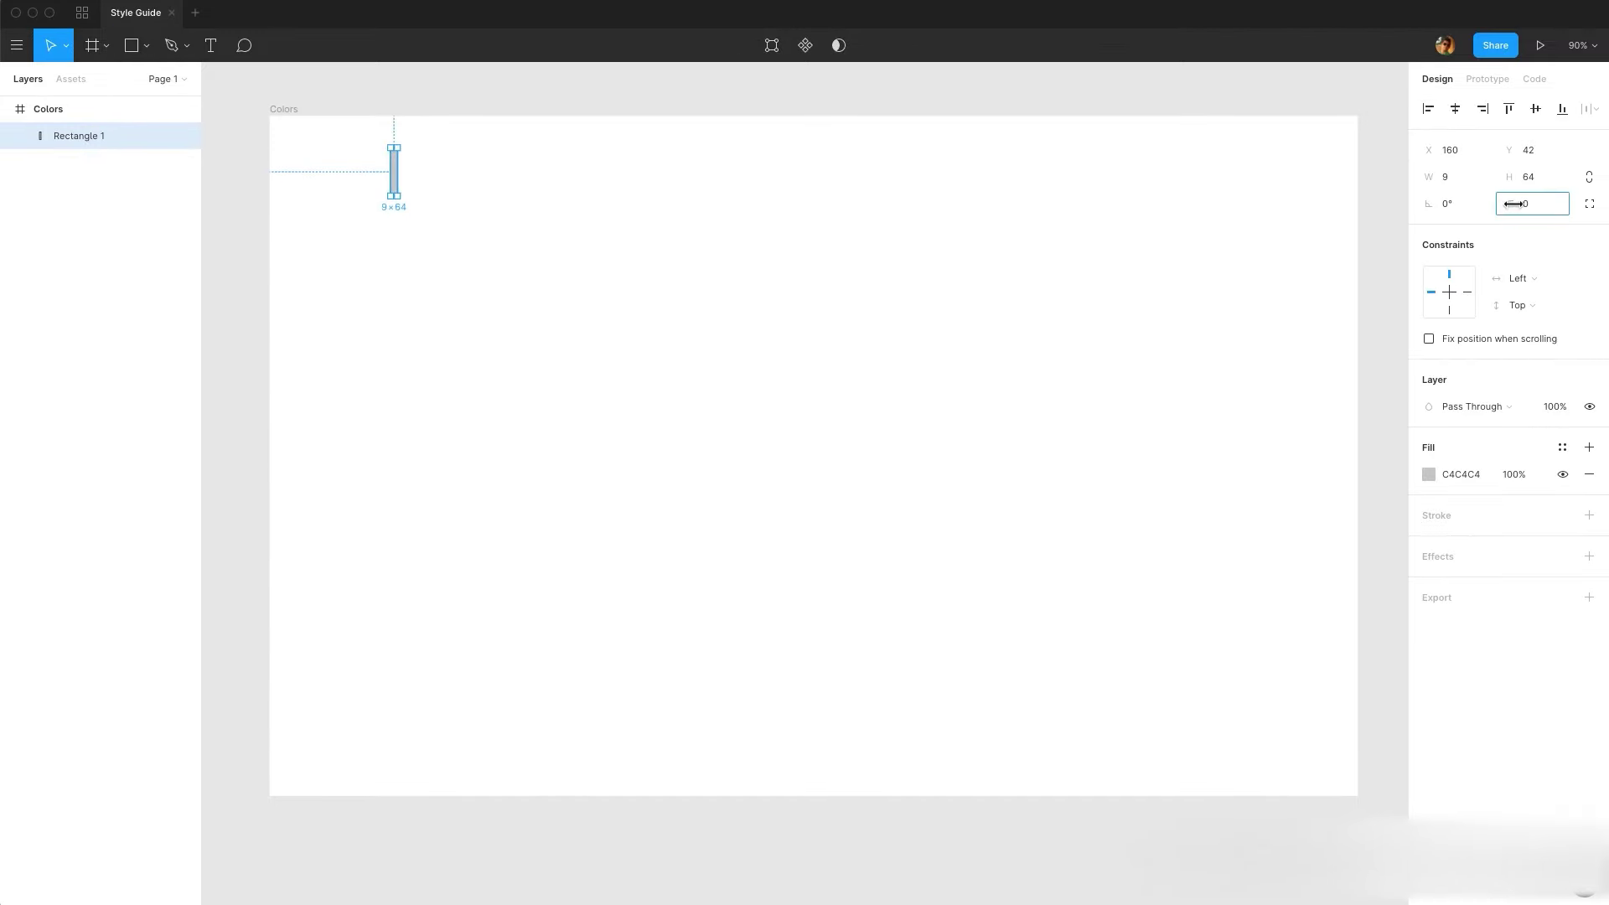
{"action": "left_click_drag", "start_coordinate": [1514, 204], "coordinate": [1576, 203]}
{"action": "left_click", "coordinate": [445, 168]}
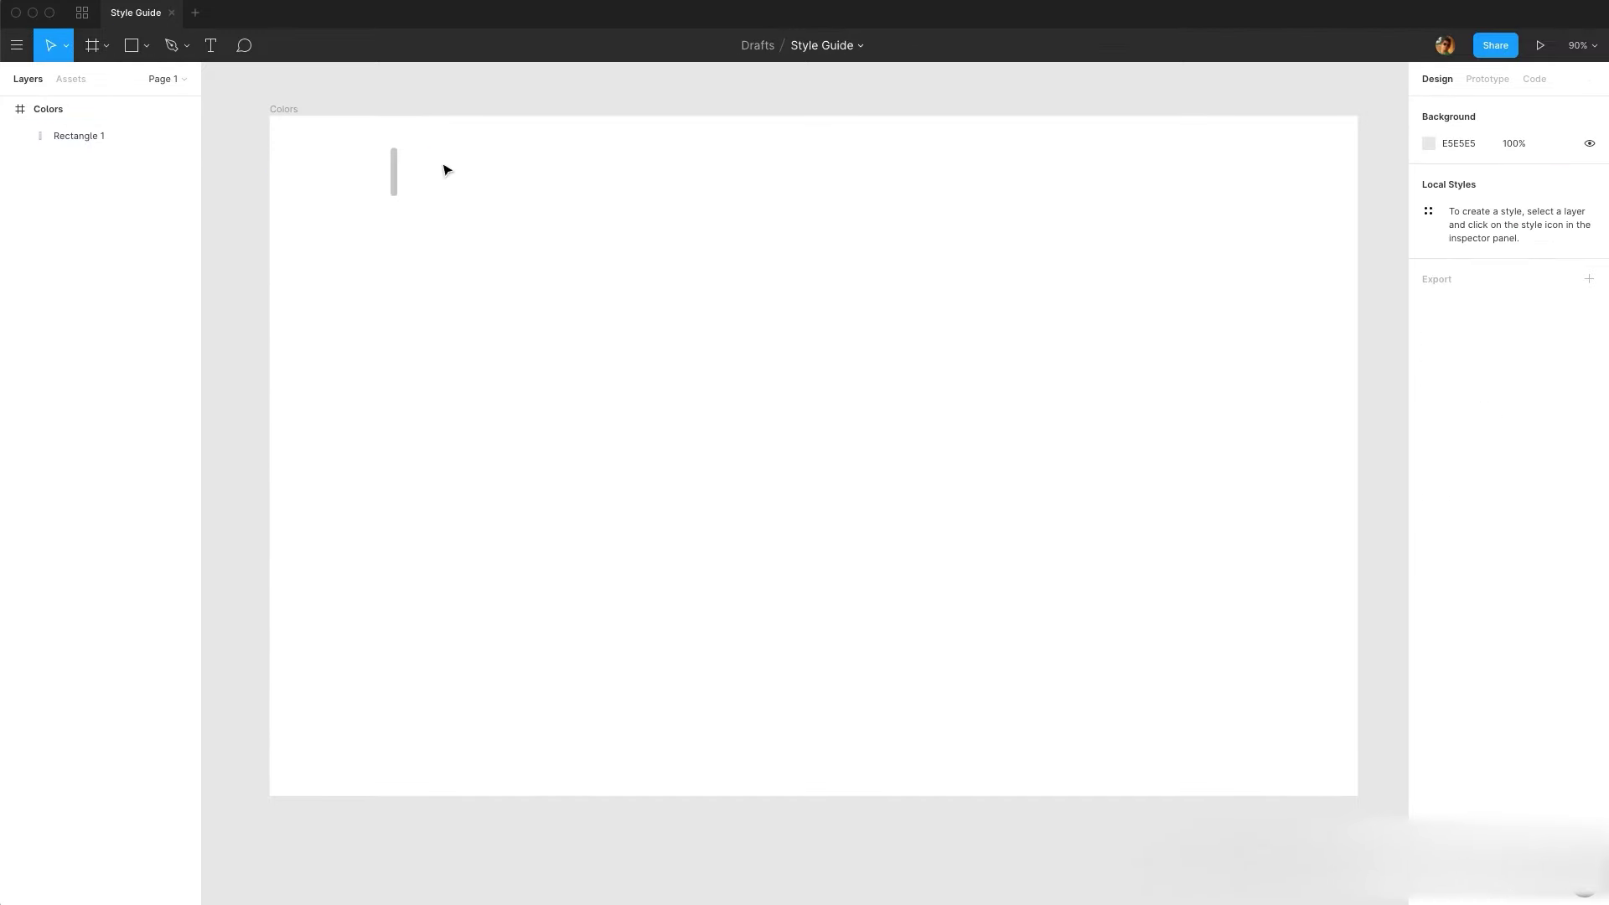
- Fill the rounded bar with blue 4135F3
{"action": "left_click", "coordinate": [392, 189]}
{"action": "scroll", "coordinate": [386, 180], "scroll_direction": "up", "scroll_amount": 10}
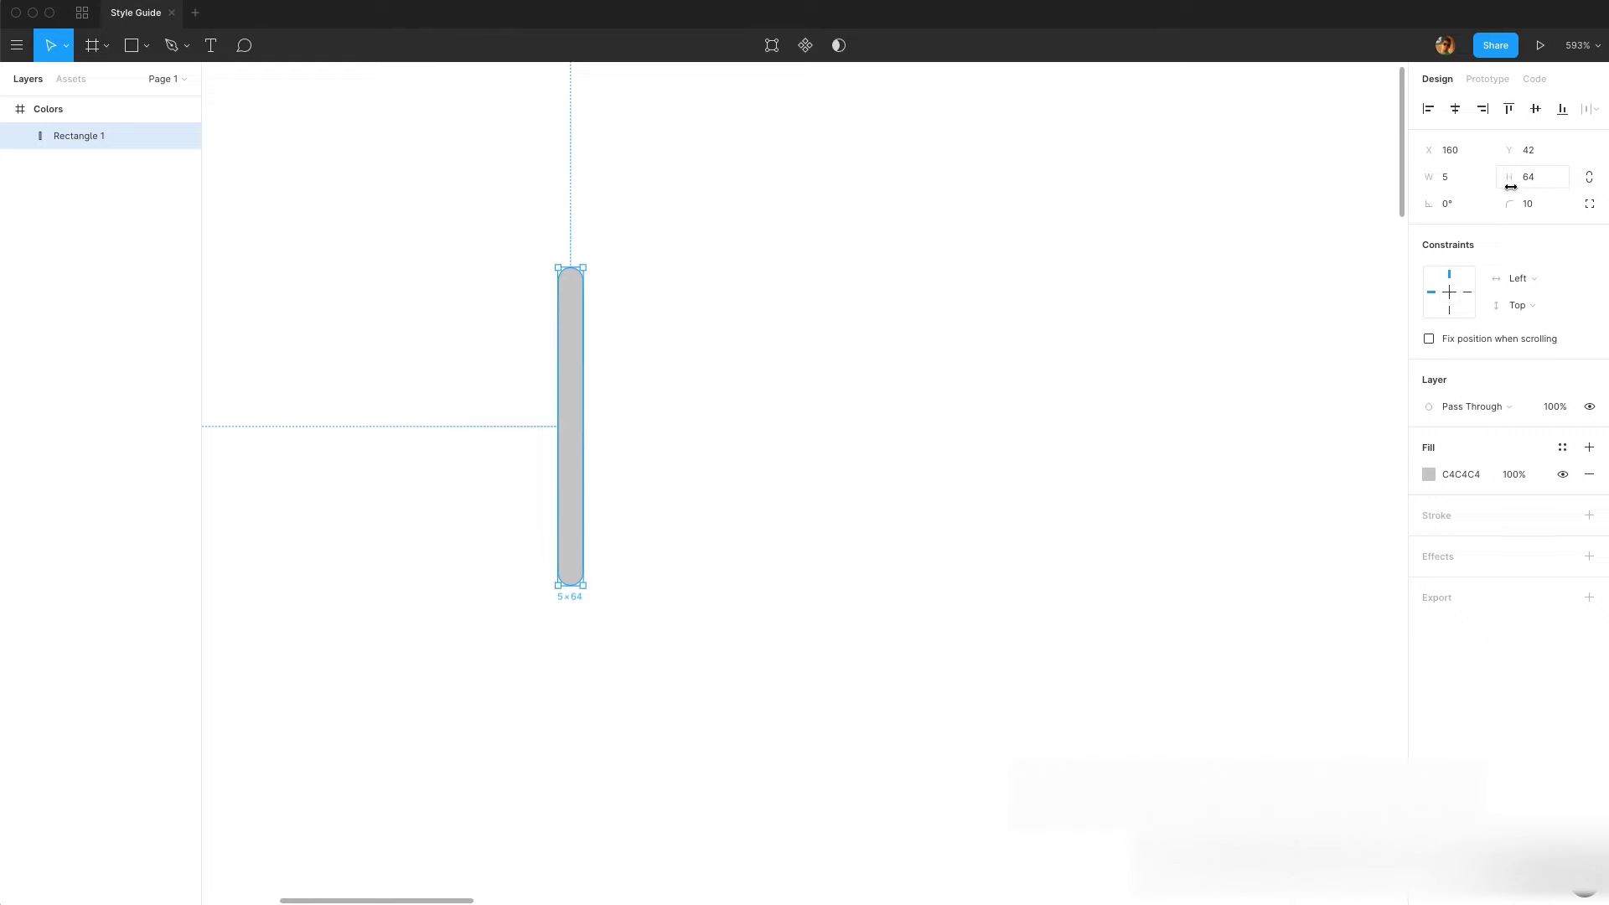
{"action": "left_click", "coordinate": [1428, 475]}
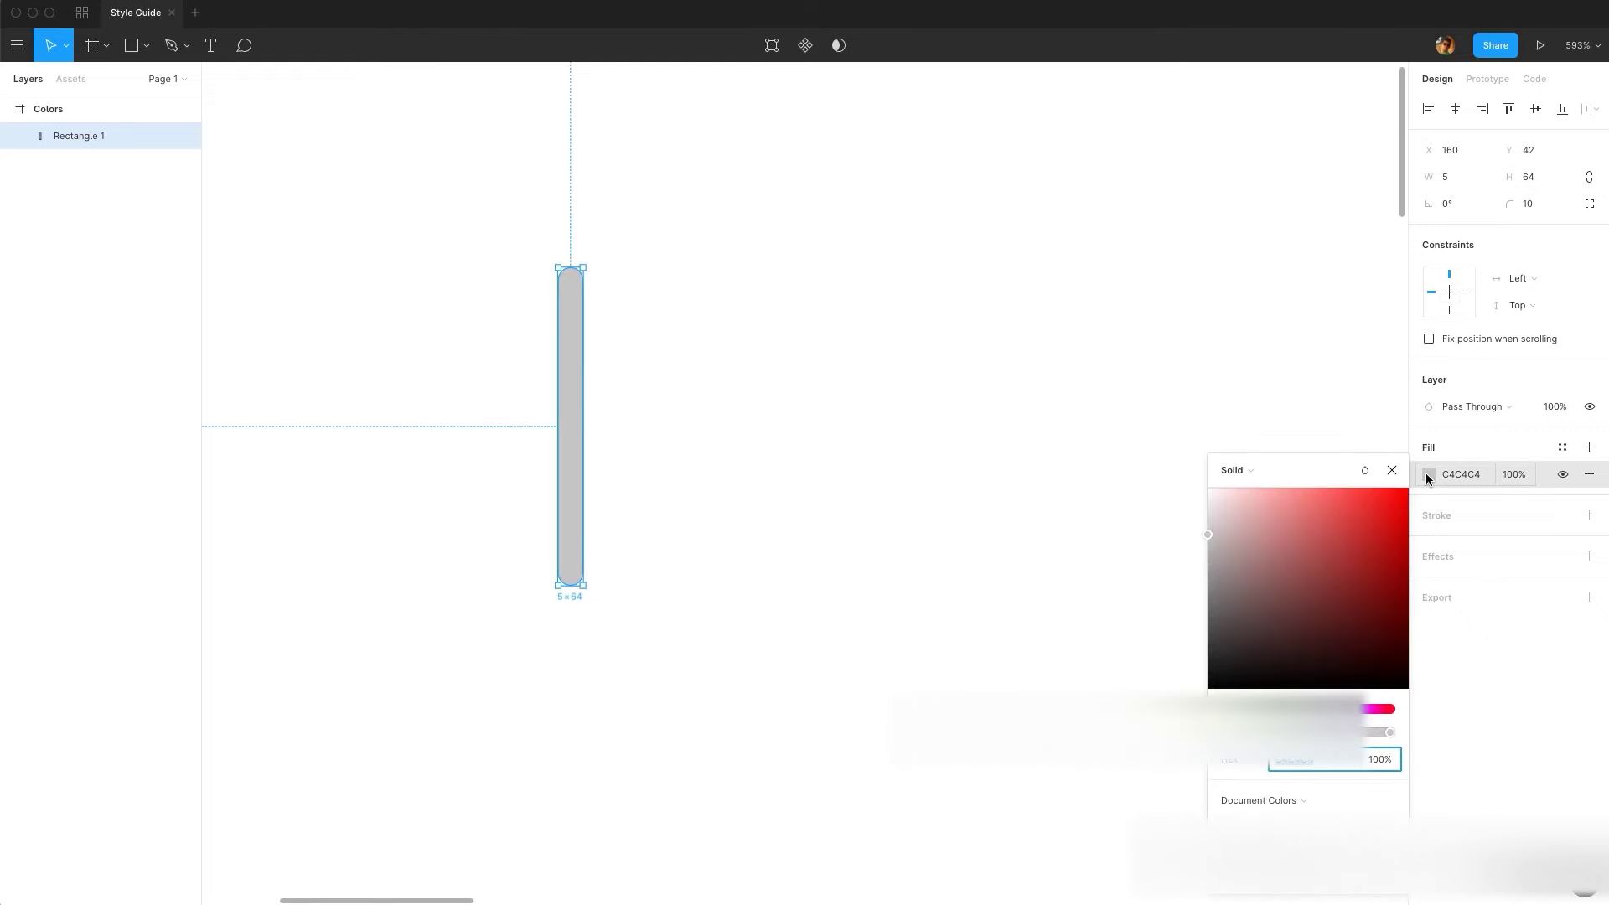
{"action": "key", "text": "BackSpace"}
{"action": "type", "text": "4135F3"}
{"action": "key", "text": "Return"}
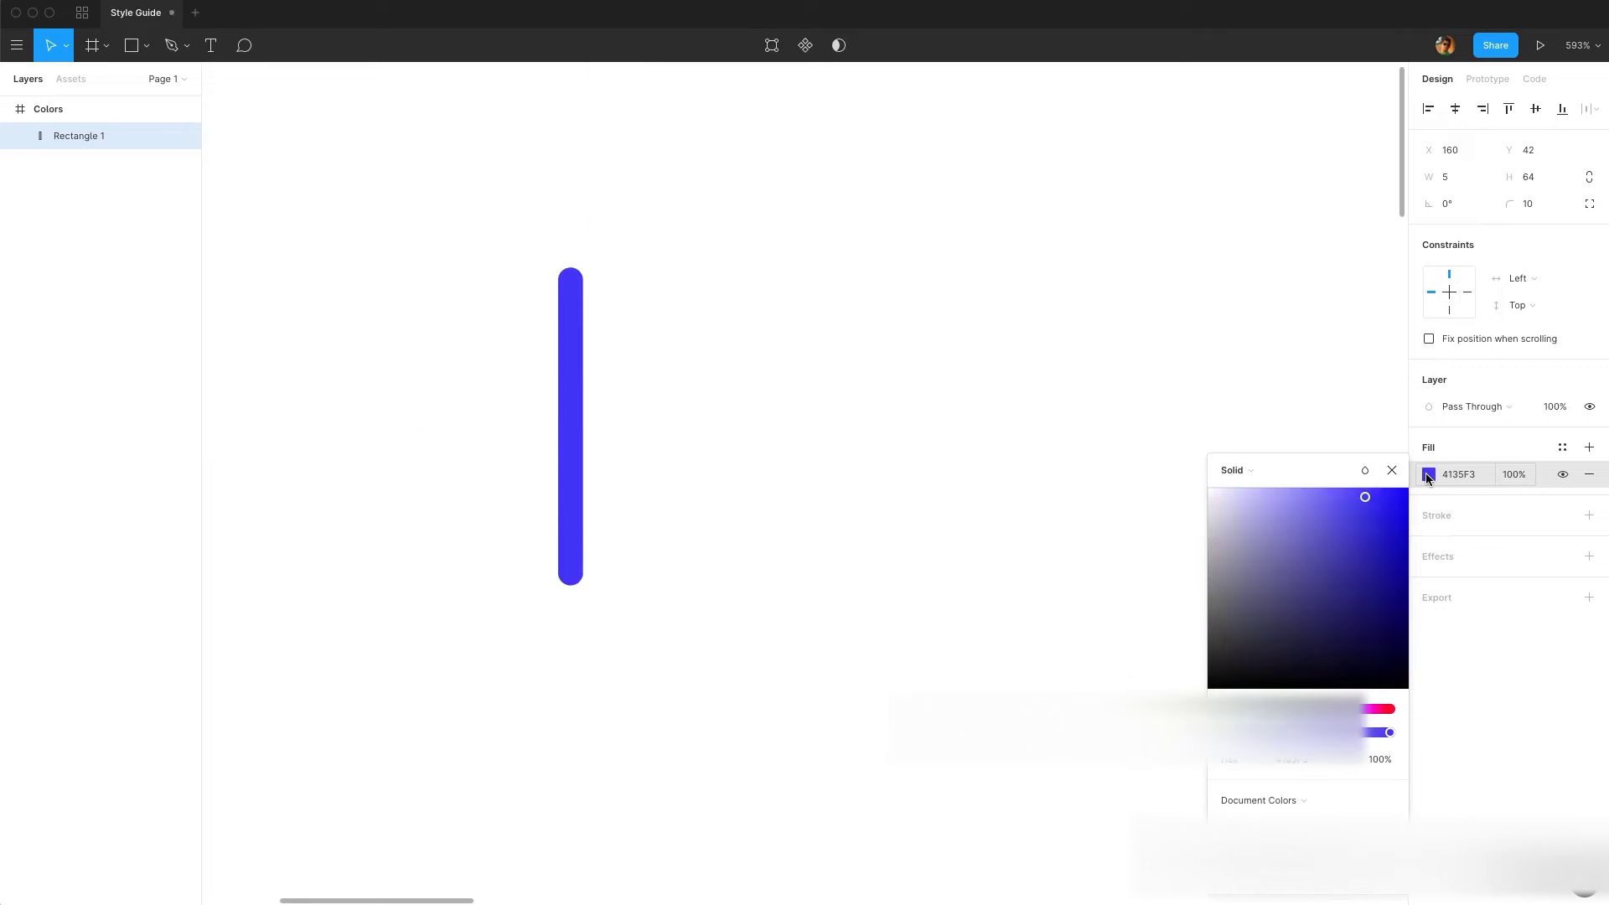
{"action": "left_click", "coordinate": [682, 397]}
{"action": "scroll", "coordinate": [675, 370], "scroll_direction": "down", "scroll_amount": 3}
{"action": "left_click", "coordinate": [646, 370]}
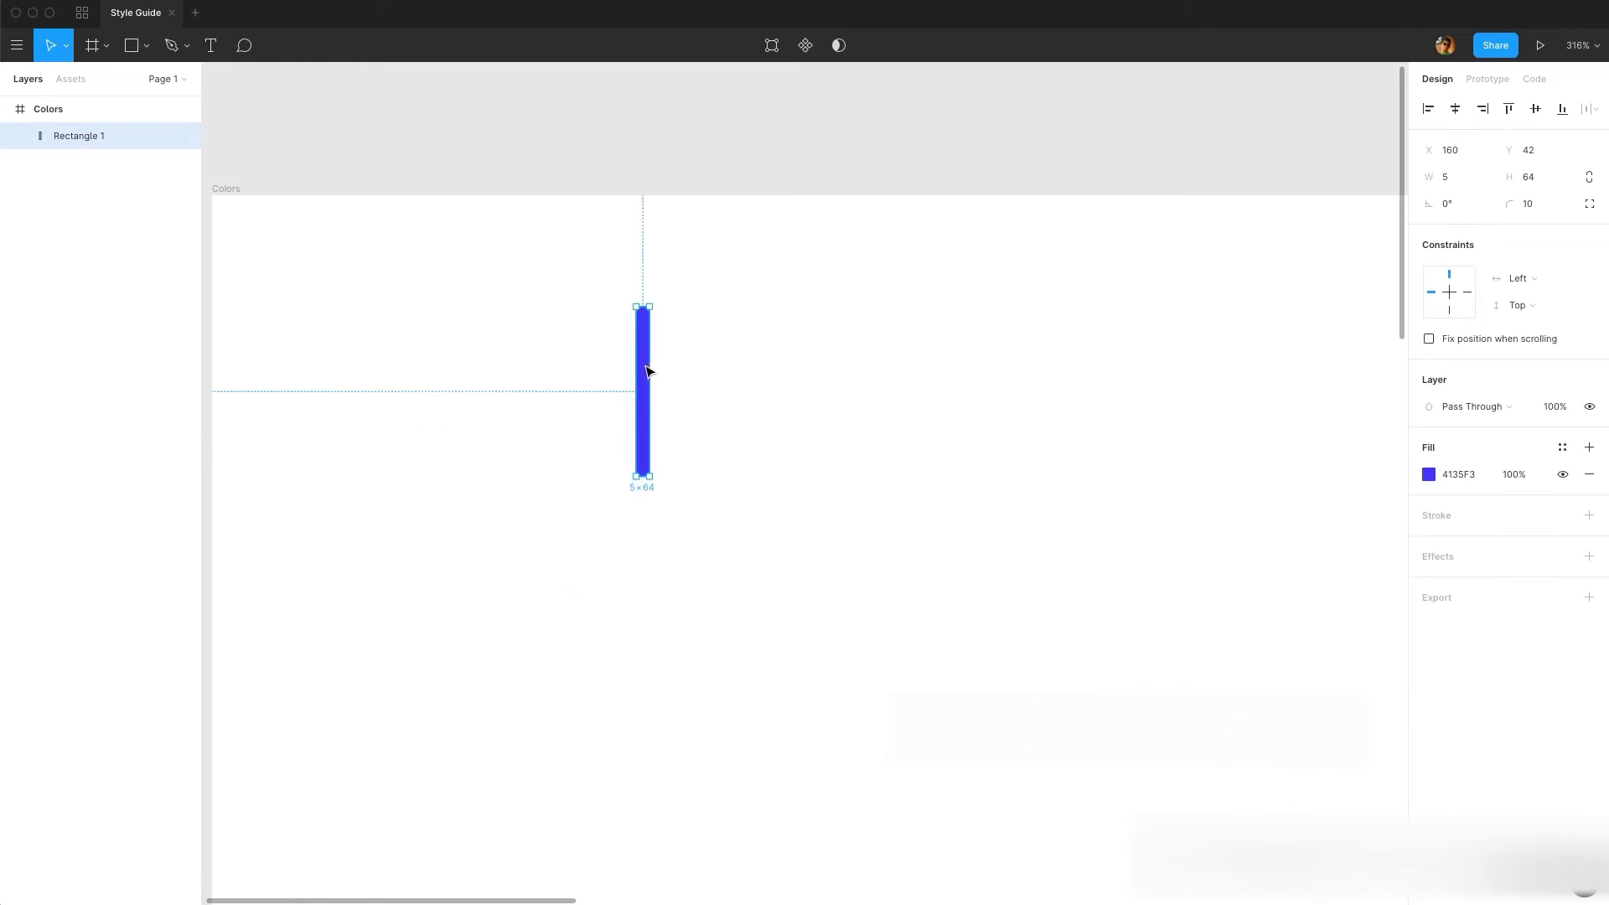
- Move the blue bar left and add a 'Colors' text heading beside it
{"action": "left_click_drag", "start_coordinate": [647, 370], "coordinate": [521, 382]}
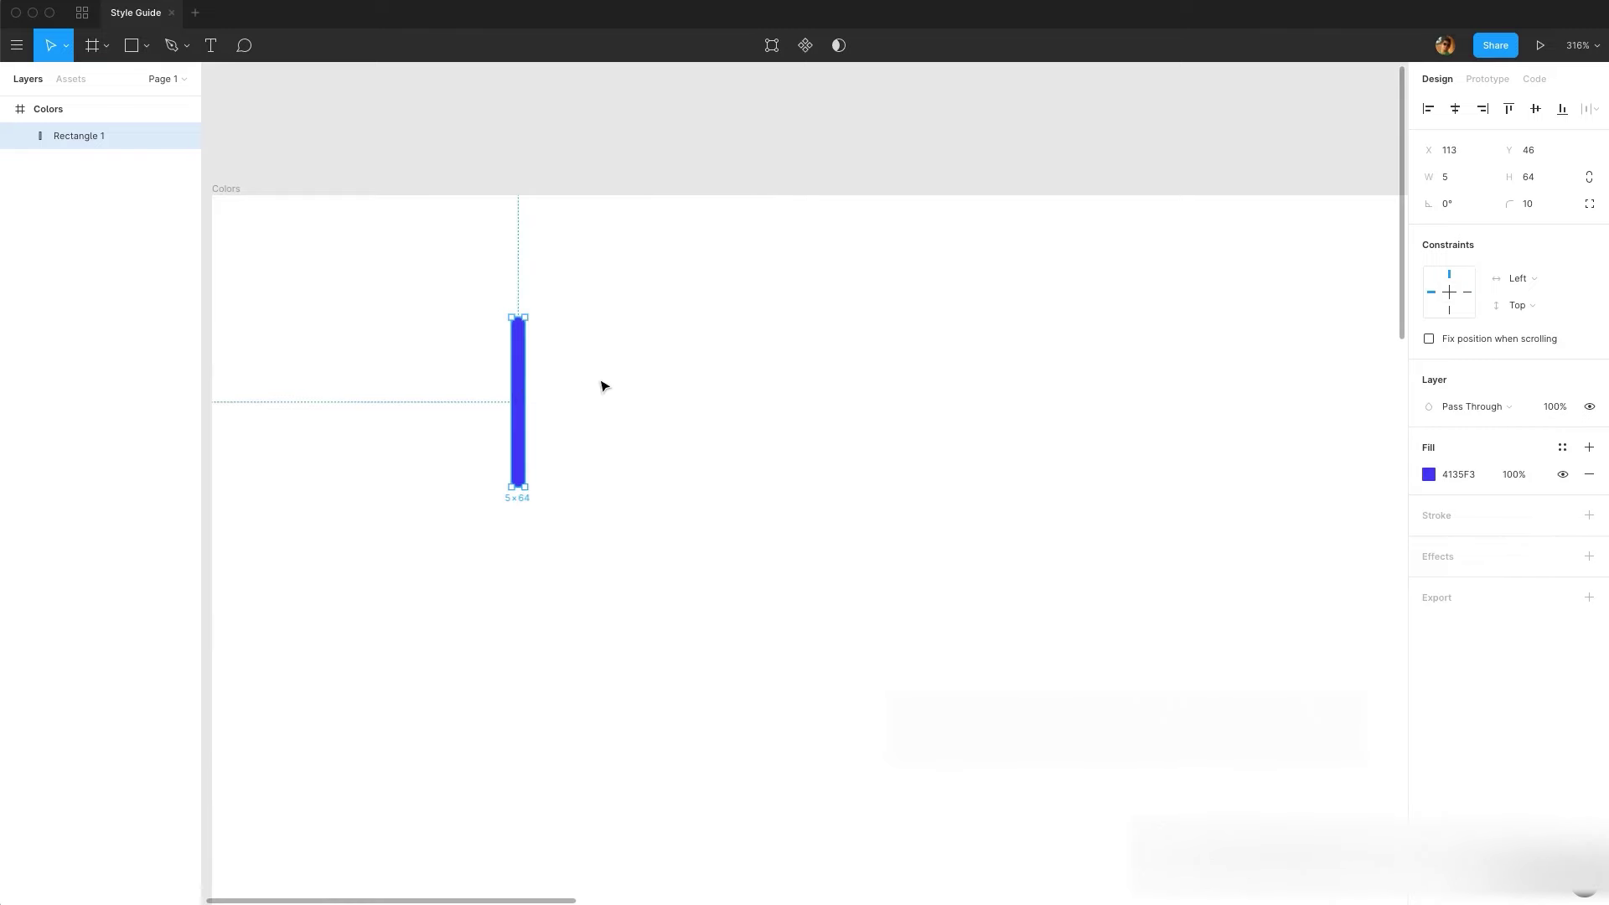
{"action": "key", "text": "t"}
{"action": "left_click", "coordinate": [598, 379]}
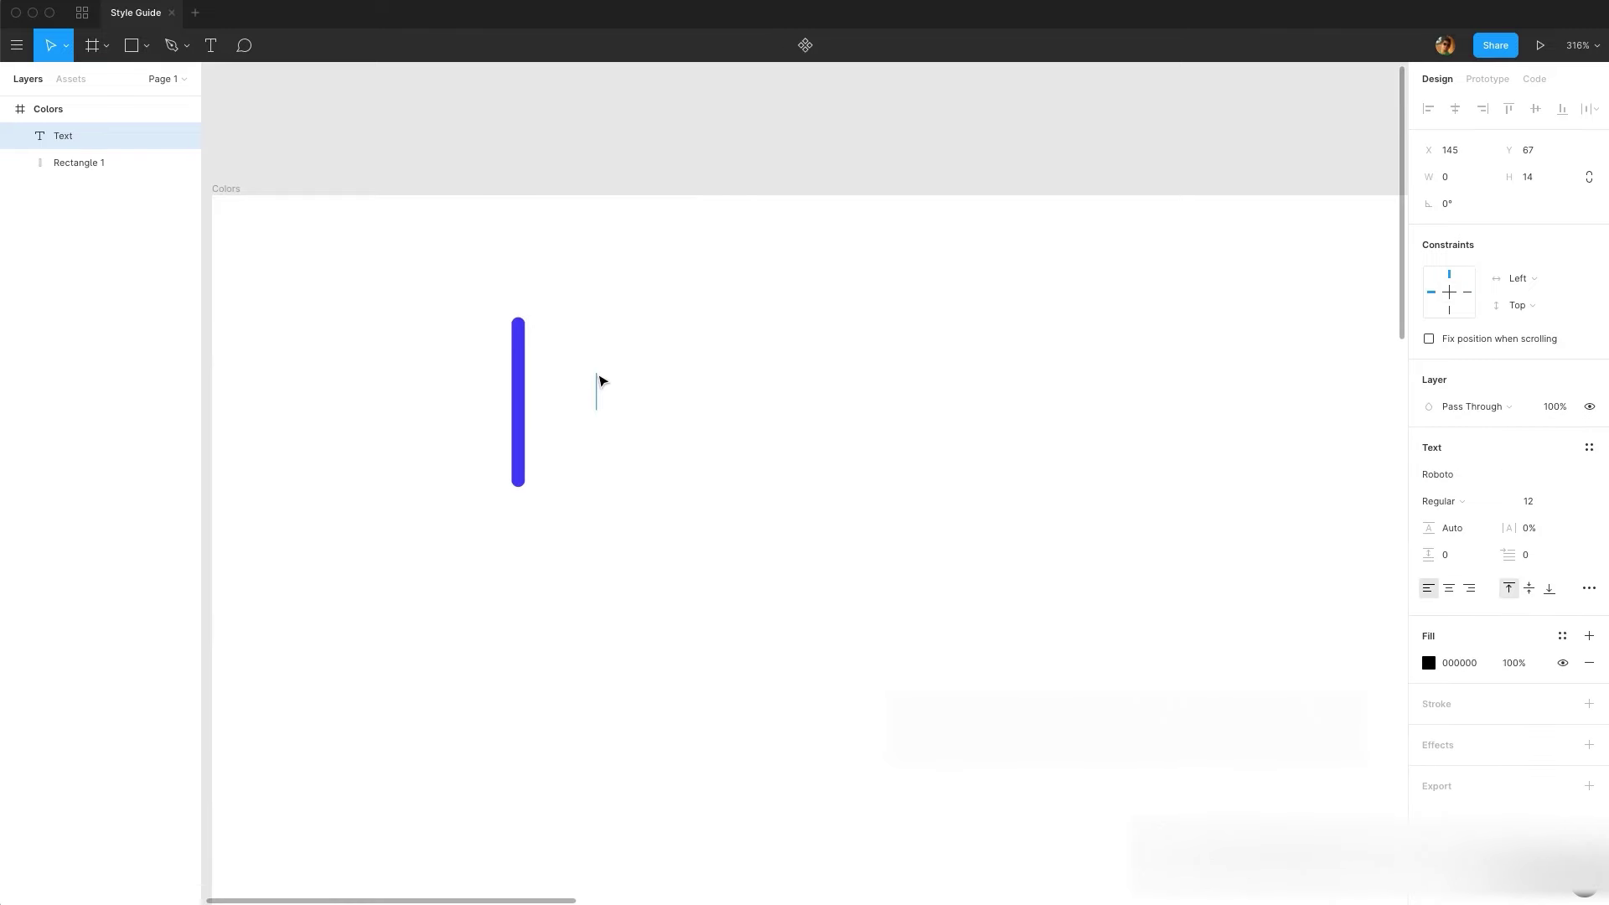
{"action": "type", "text": "Colors"}
- Style the heading in SF Pro Rounded, size 24, with grey 4A4A4A fill
{"action": "left_click", "coordinate": [1473, 476]}
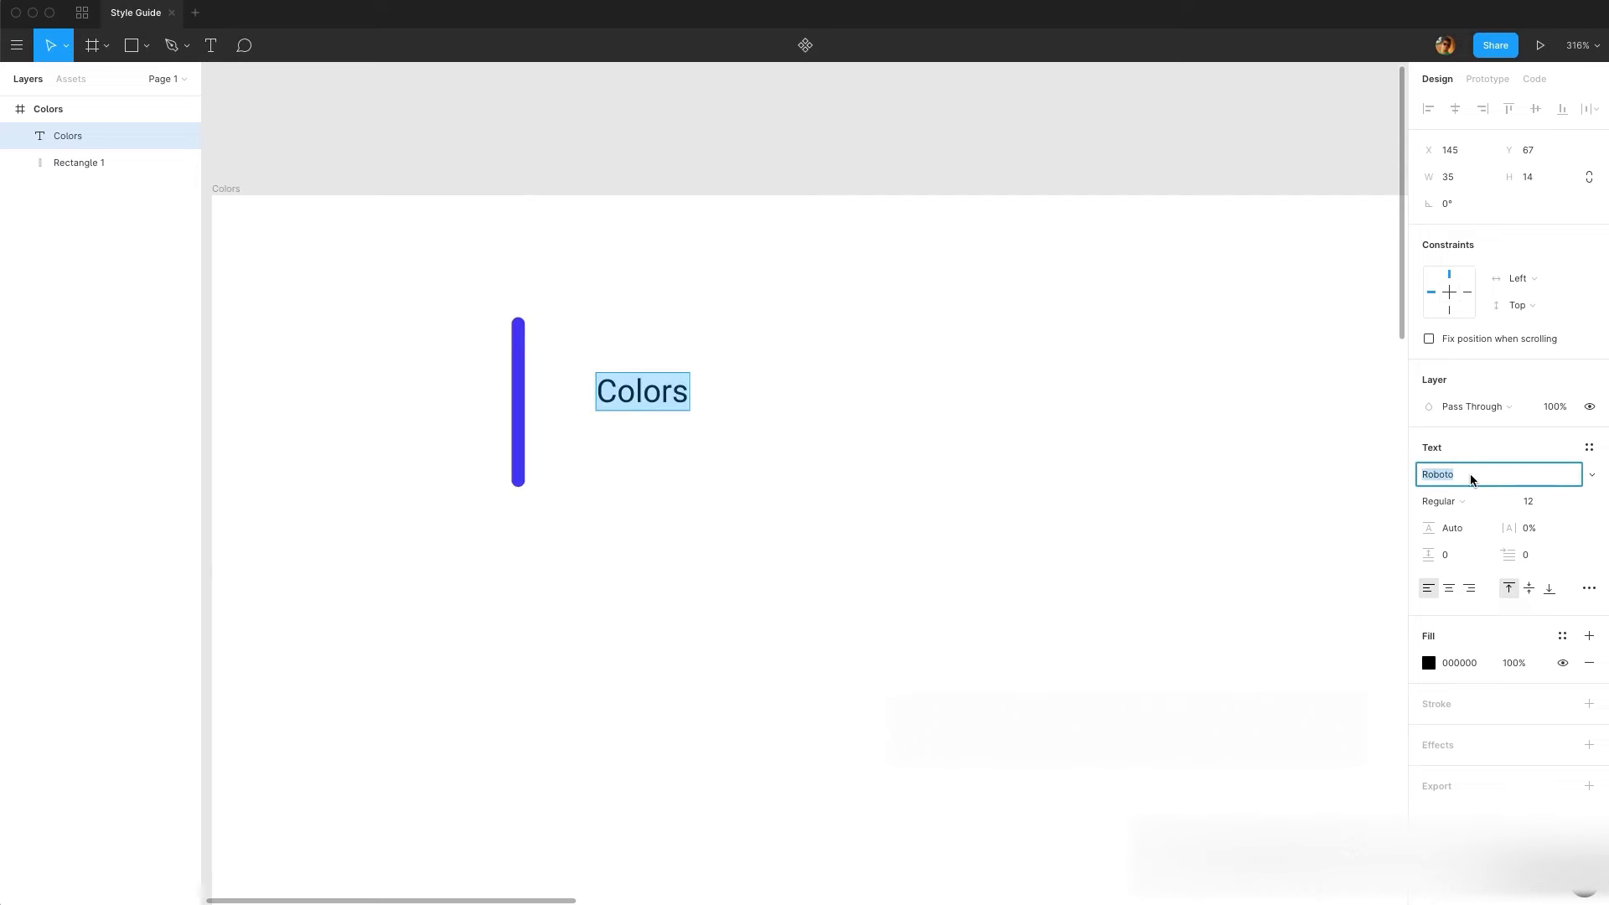
{"action": "type", "text": "SF Pro Rounded"}
{"action": "key", "text": "Return"}
{"action": "left_click", "coordinate": [1544, 503]}
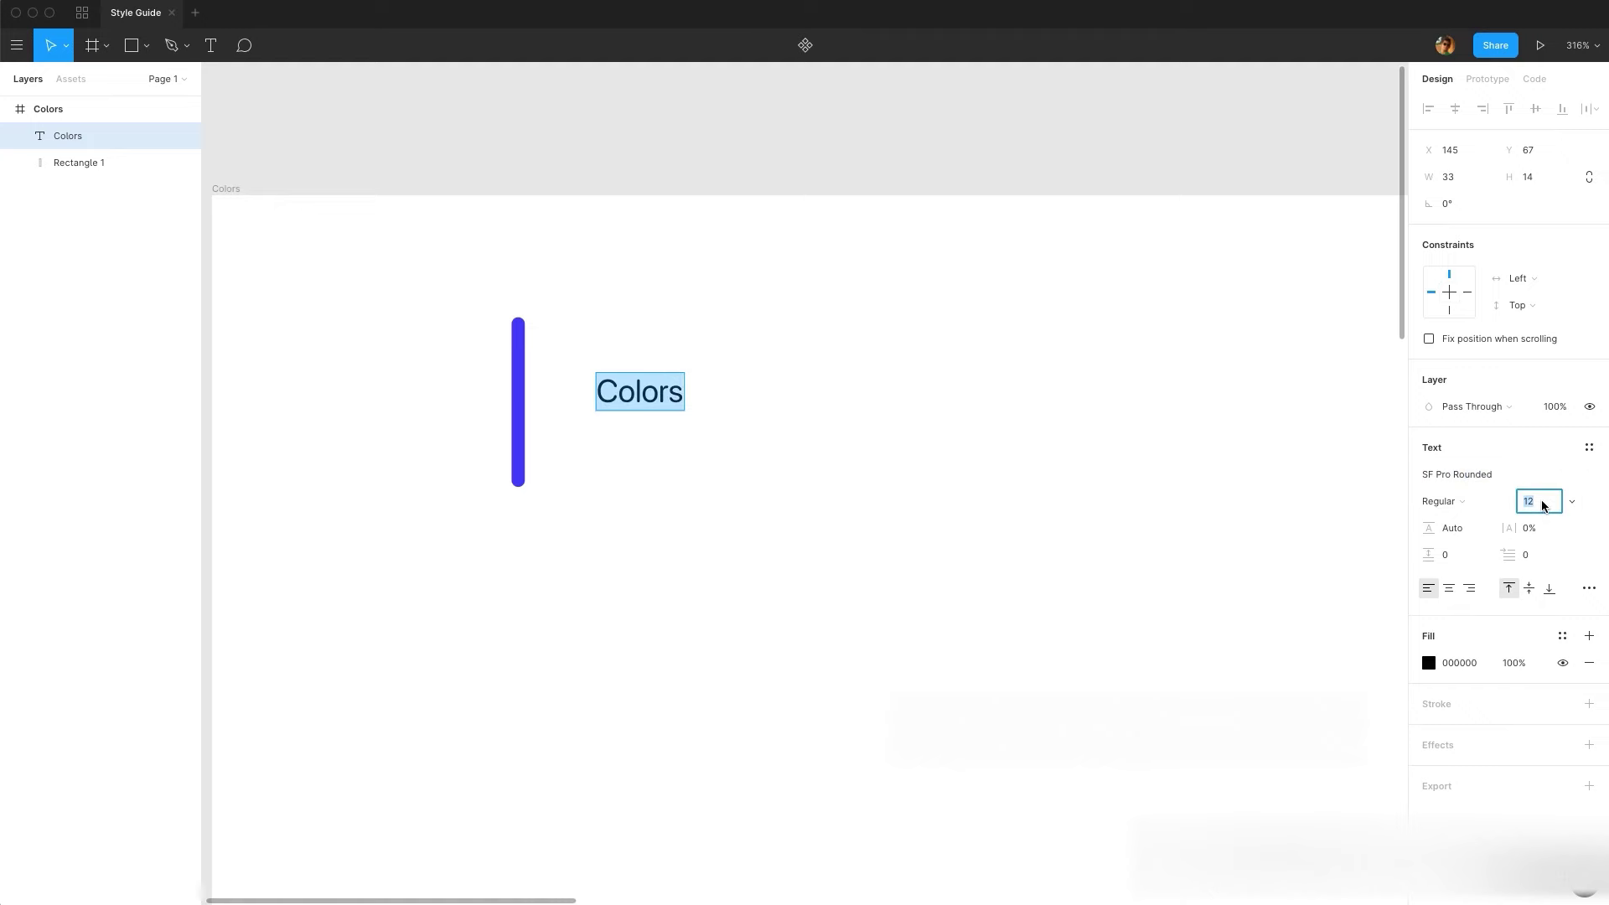
{"action": "type", "text": "24"}
{"action": "key", "text": "Return"}
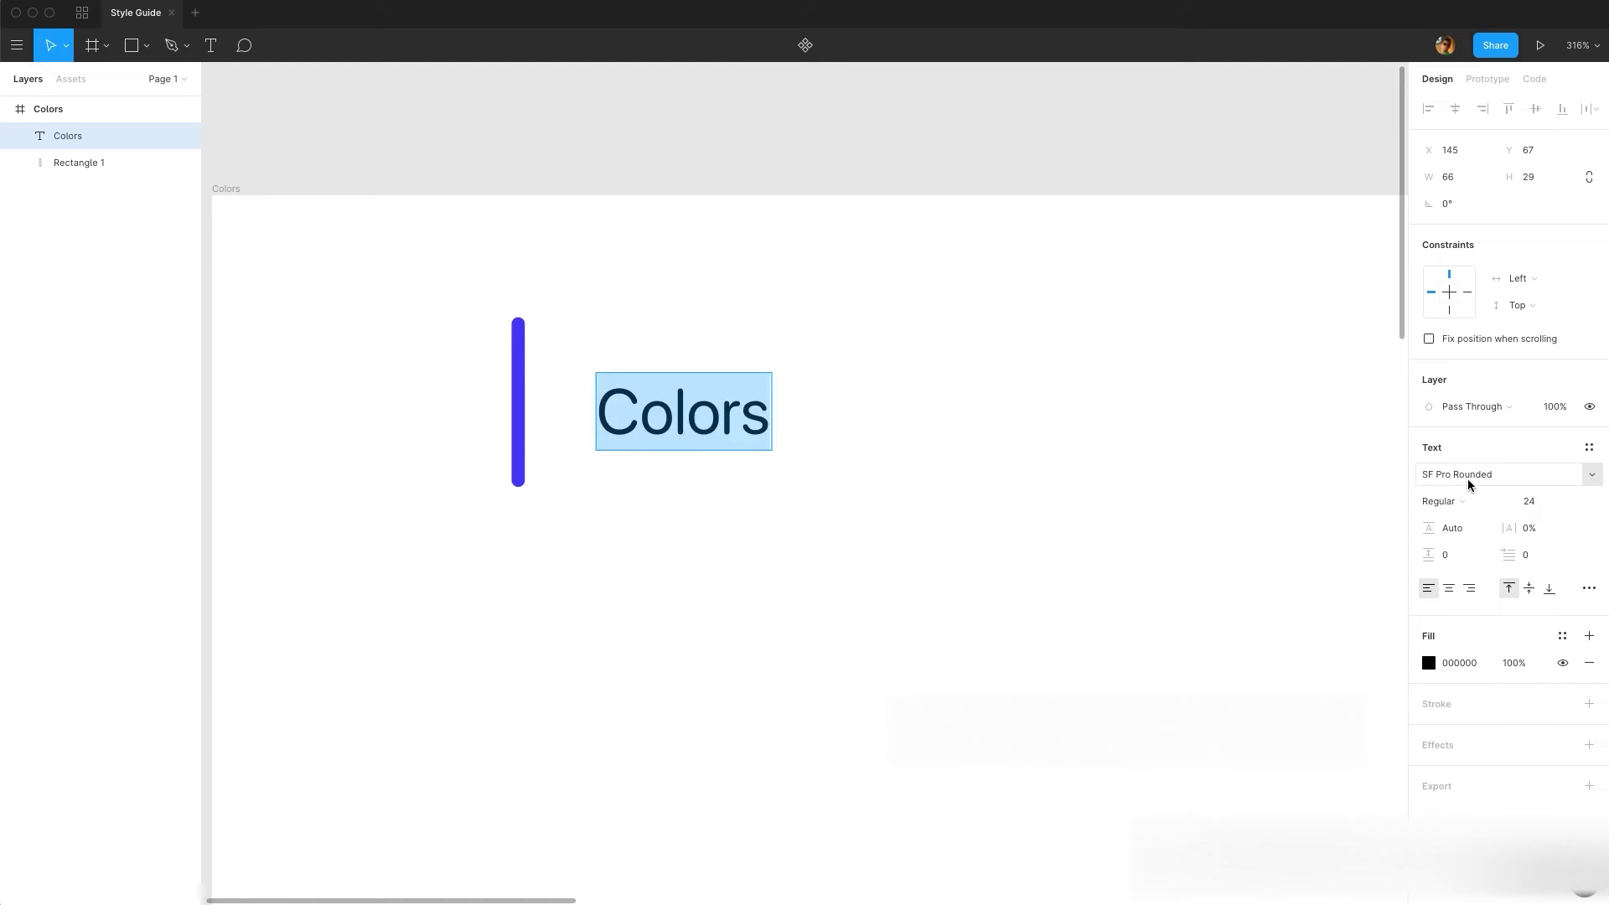
{"action": "left_click", "coordinate": [1471, 662]}
{"action": "type", "text": "4A4A4A"}
{"action": "key", "text": "Return"}
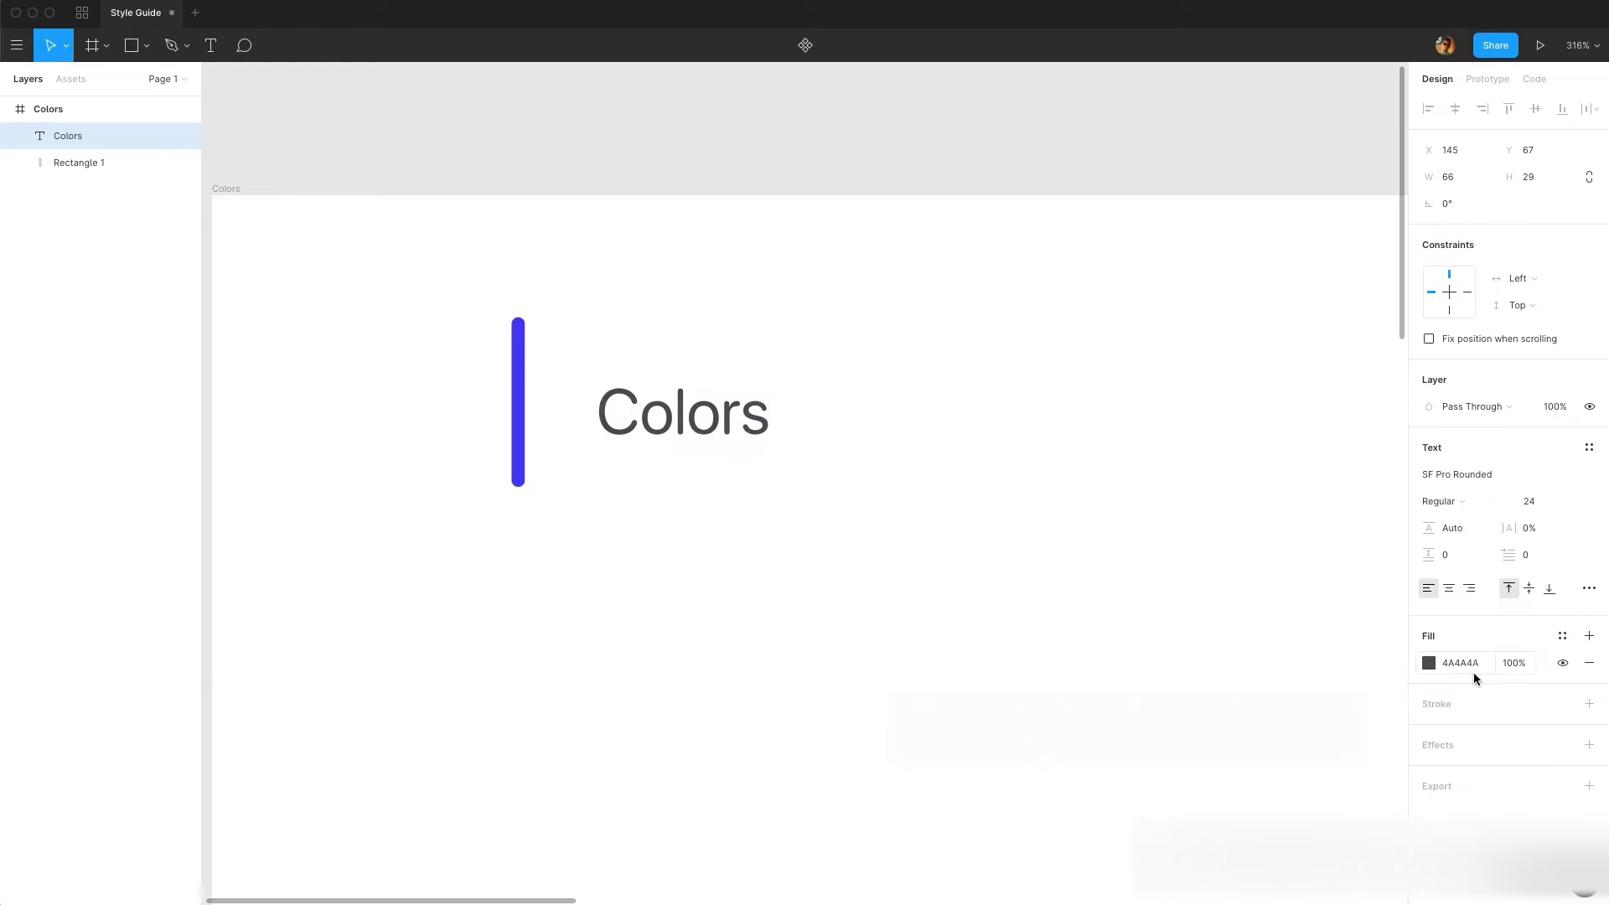
- Center the heading vertically with the bar, shorten the bar to match, and group them
{"action": "left_click_drag", "start_coordinate": [624, 417], "coordinate": [605, 410]}
{"action": "left_click", "coordinate": [519, 402], "text": "shift"}
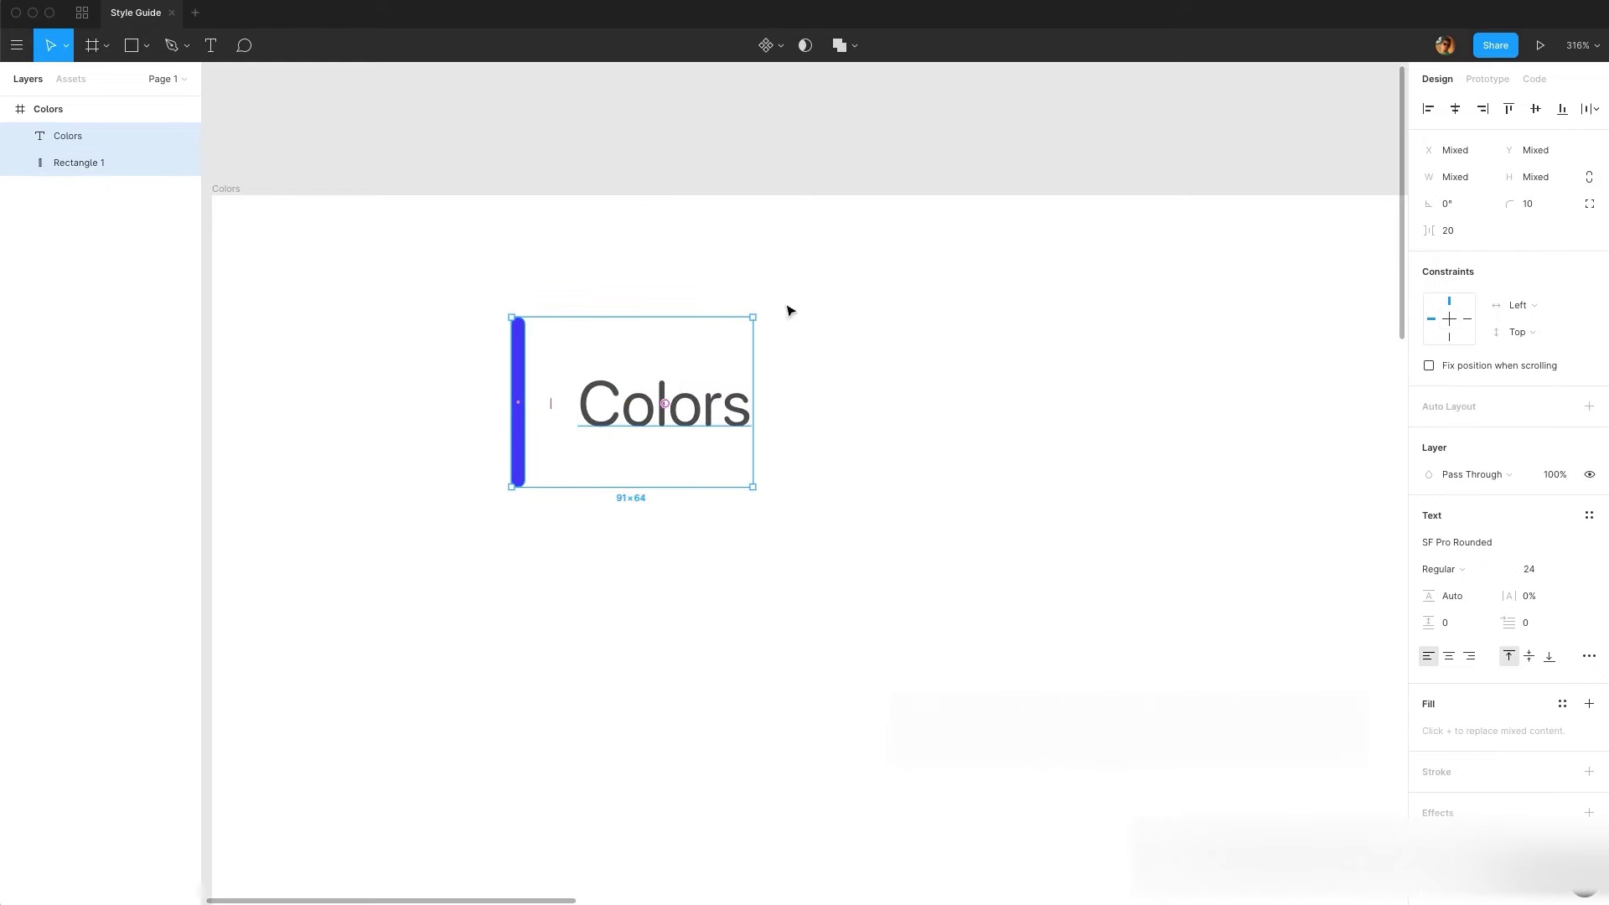
{"action": "left_click", "coordinate": [1537, 110]}
{"action": "left_click", "coordinate": [517, 319]}
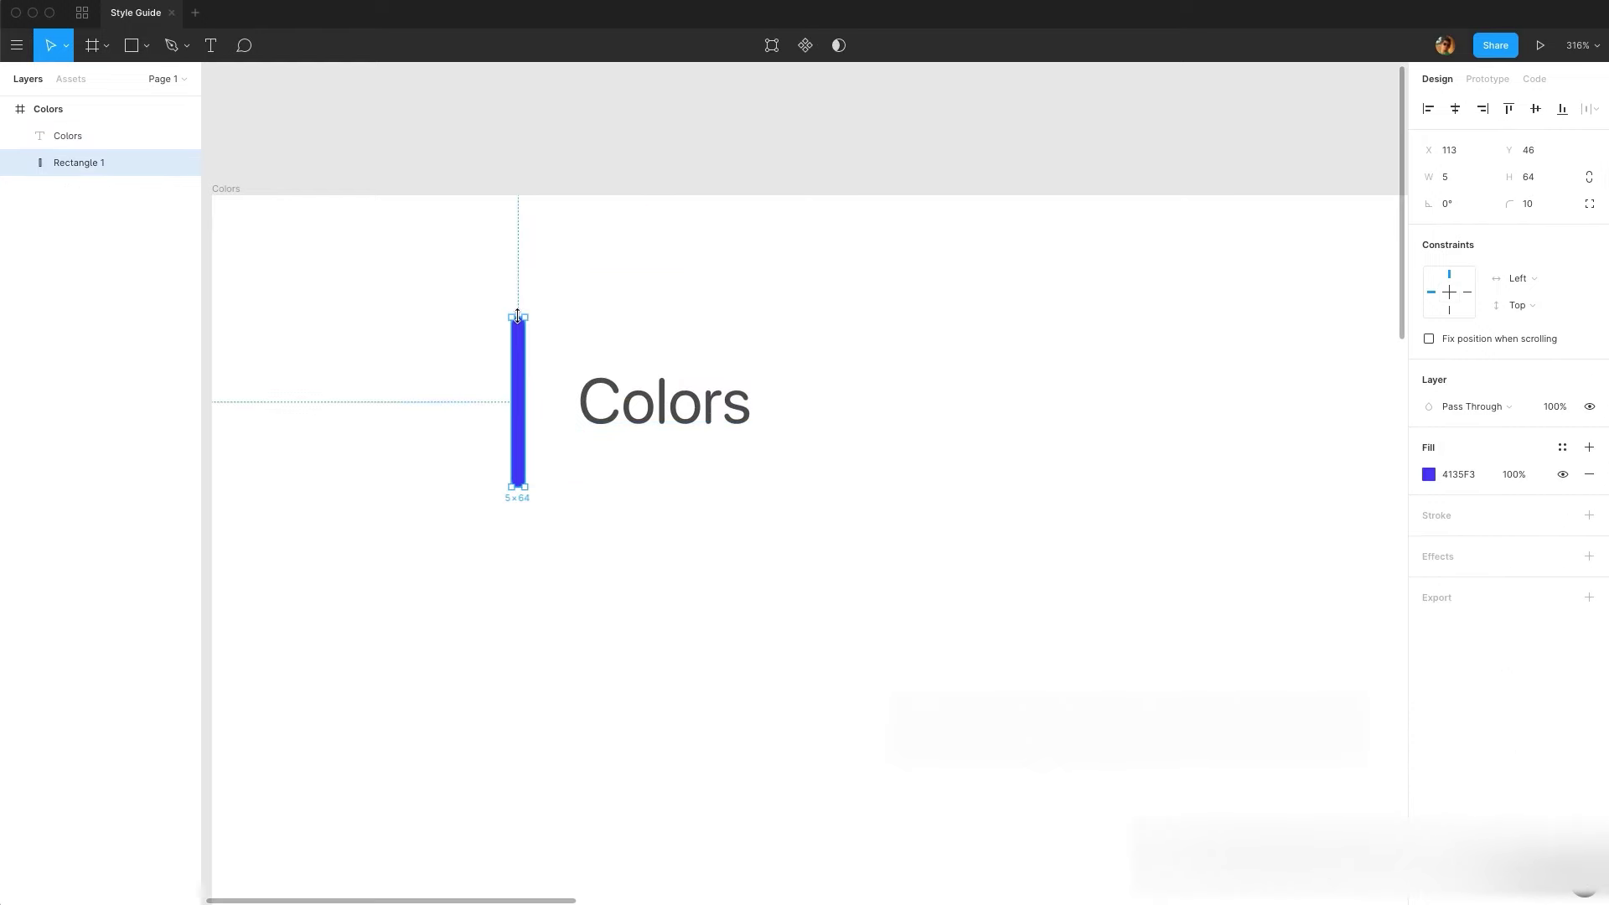
{"action": "left_click_drag", "start_coordinate": [518, 317], "coordinate": [517, 375]}
{"action": "left_click", "coordinate": [625, 401], "text": "shift"}
{"action": "key", "text": "super+g"}
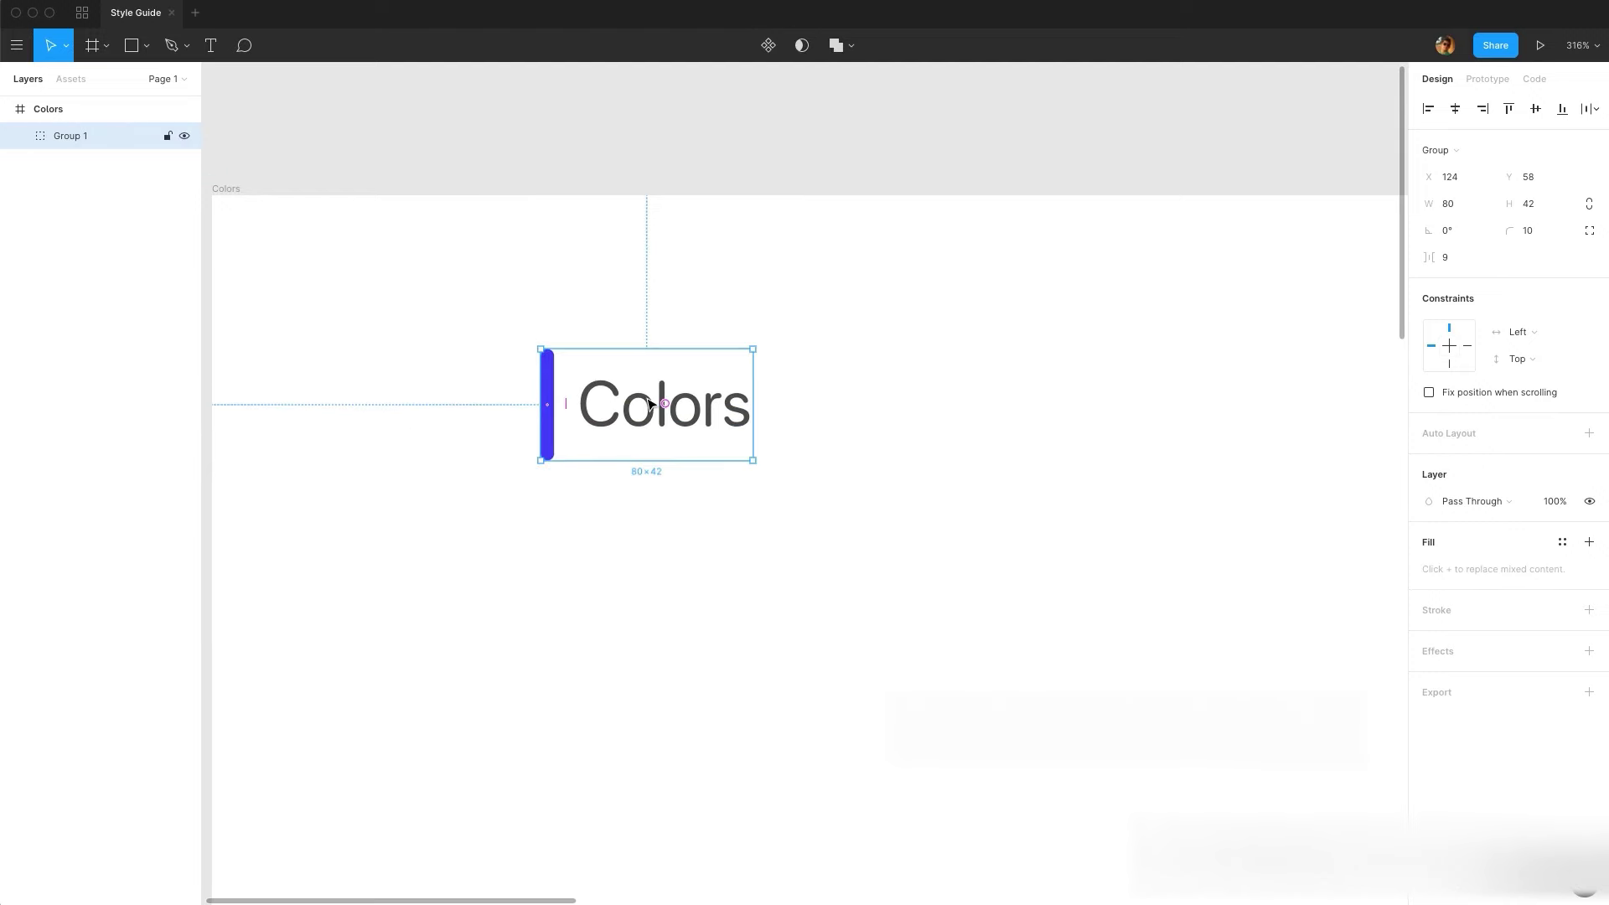
{"action": "scroll", "coordinate": [650, 329], "scroll_direction": "down", "scroll_amount": 10}
{"action": "left_click", "coordinate": [694, 335]}
{"action": "scroll", "coordinate": [395, 359], "scroll_direction": "up", "scroll_amount": 5}
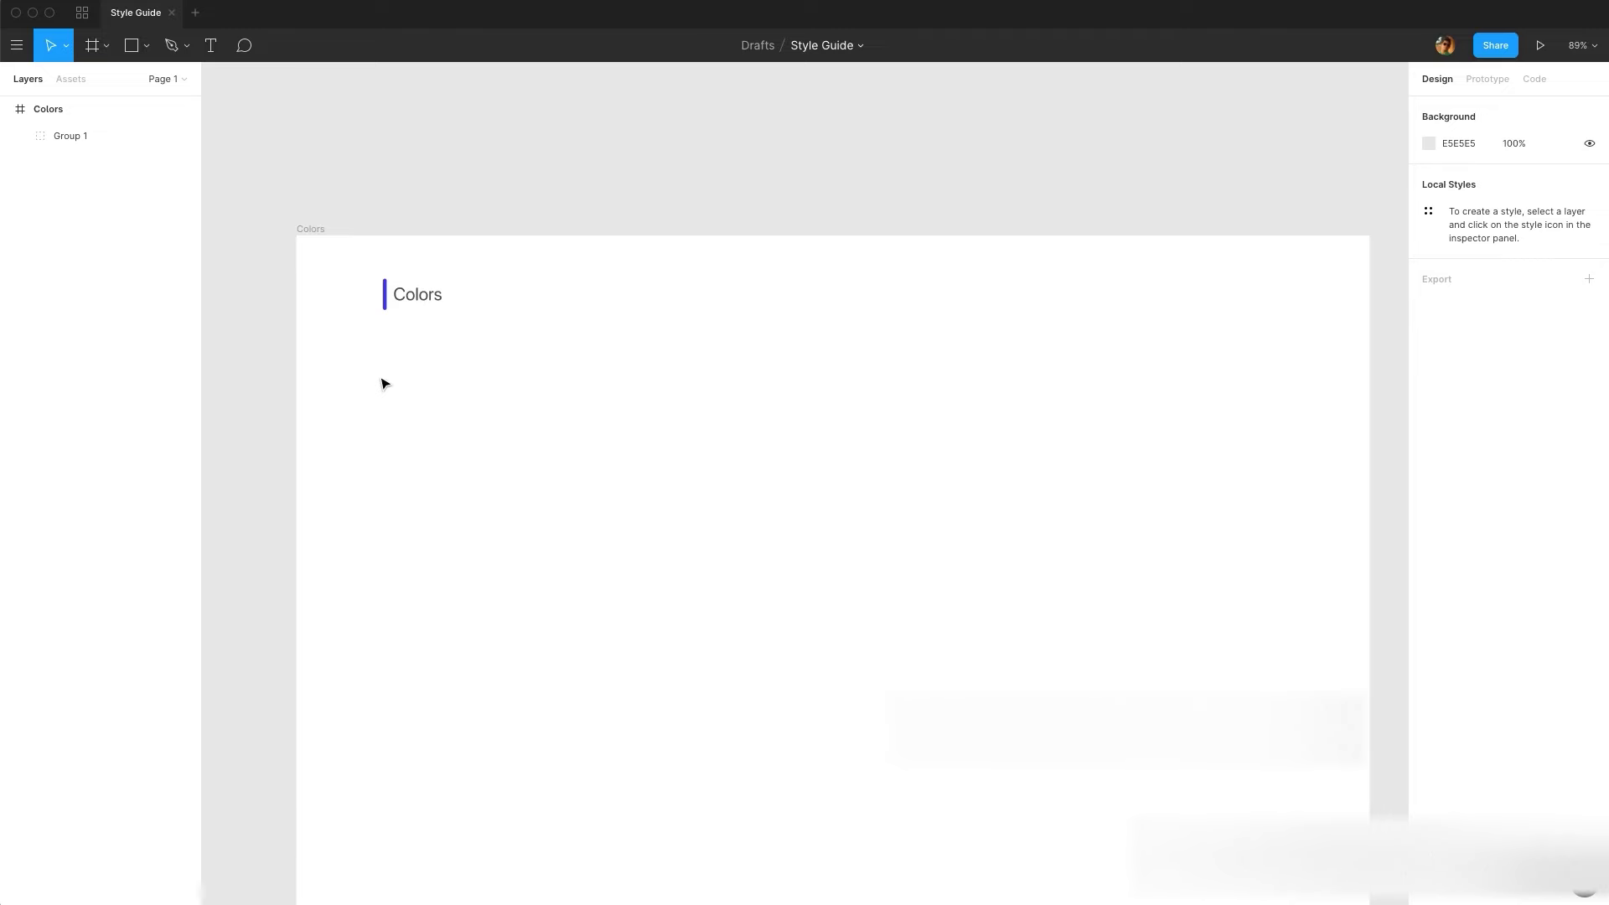
{"action": "left_click_drag", "start_coordinate": [420, 399], "coordinate": [395, 348]}
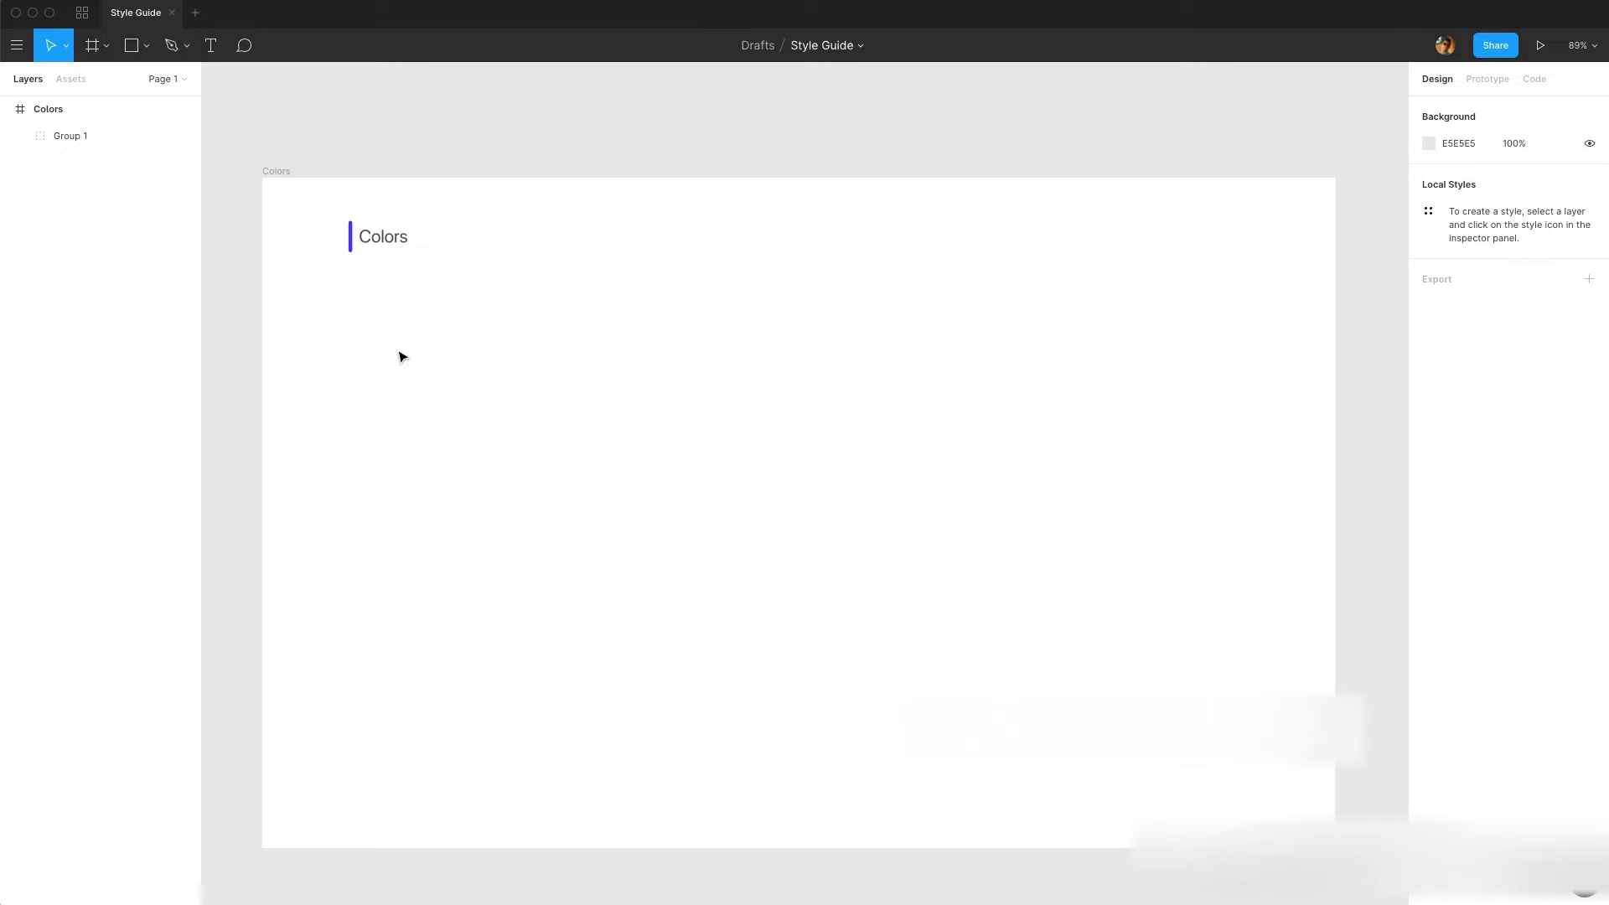
- Draw a horizontal divider line with a light grey E4E4E4 stroke
{"action": "left_click", "coordinate": [147, 46]}
{"action": "left_click", "coordinate": [143, 104]}
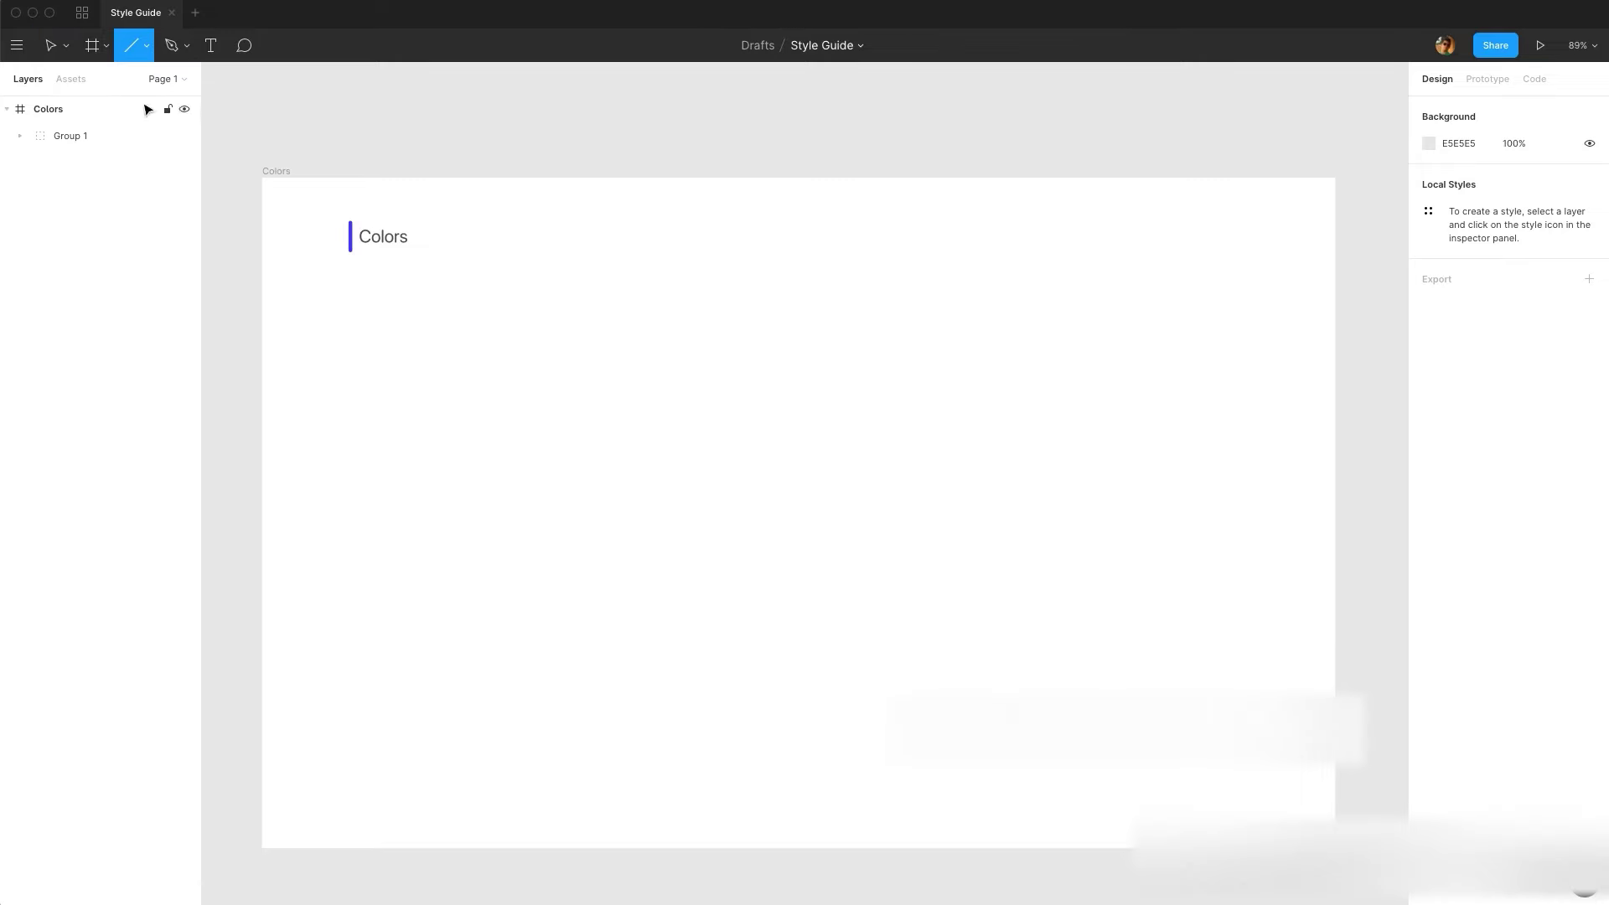
{"action": "left_click_drag", "start_coordinate": [347, 329], "coordinate": [692, 334]}
{"action": "left_click", "coordinate": [1453, 515]}
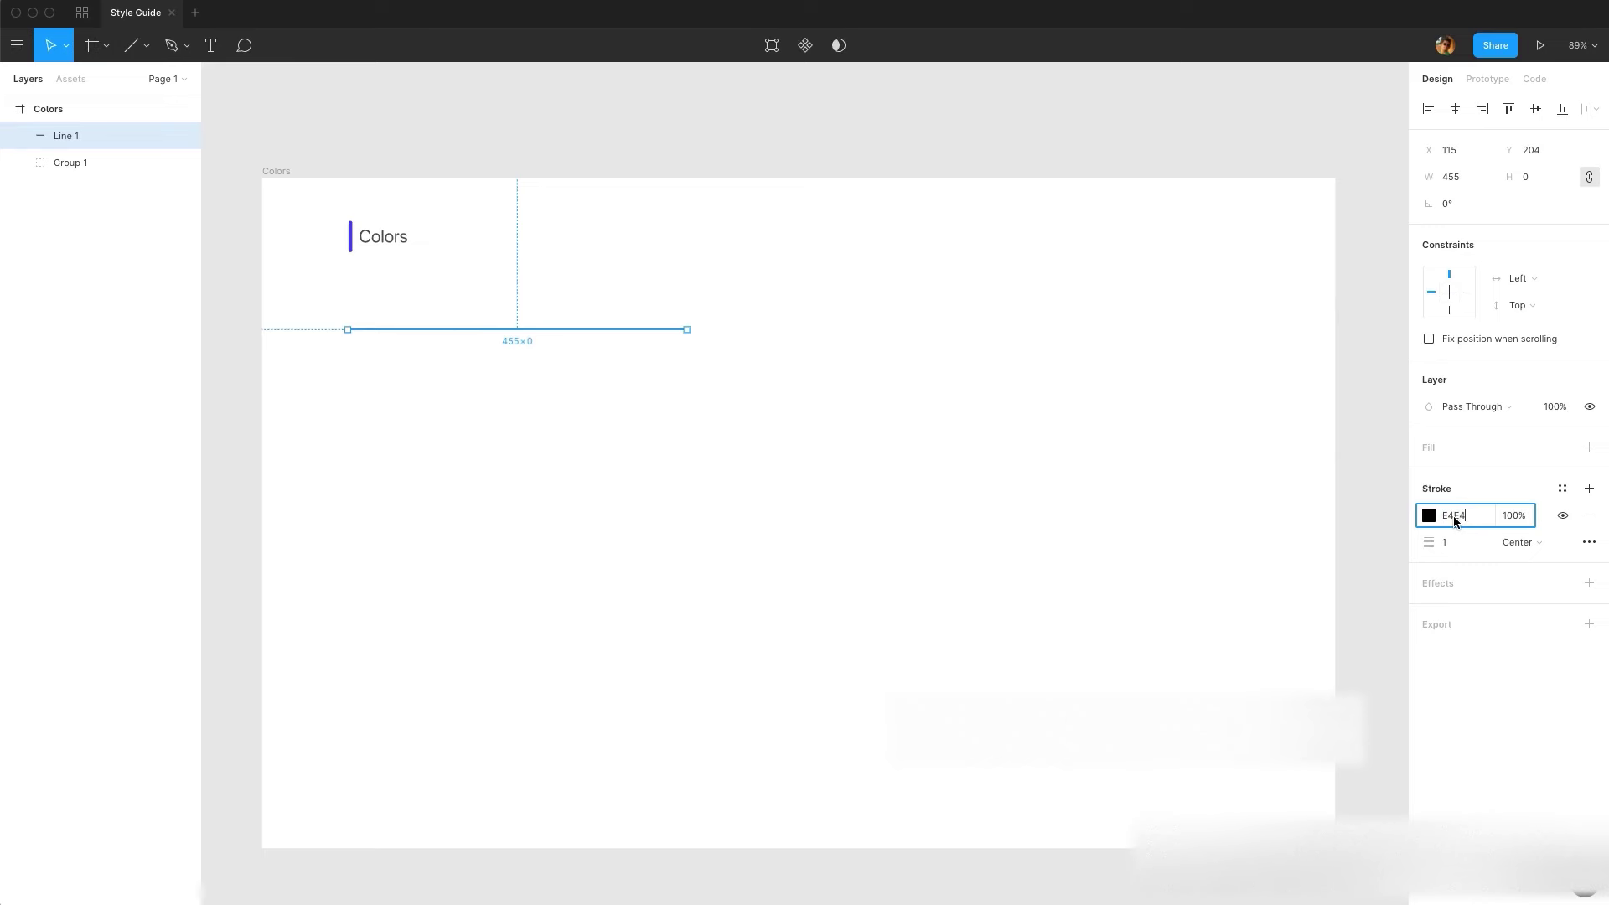
{"action": "type", "text": "E4E4E4"}
{"action": "key", "text": "Return"}
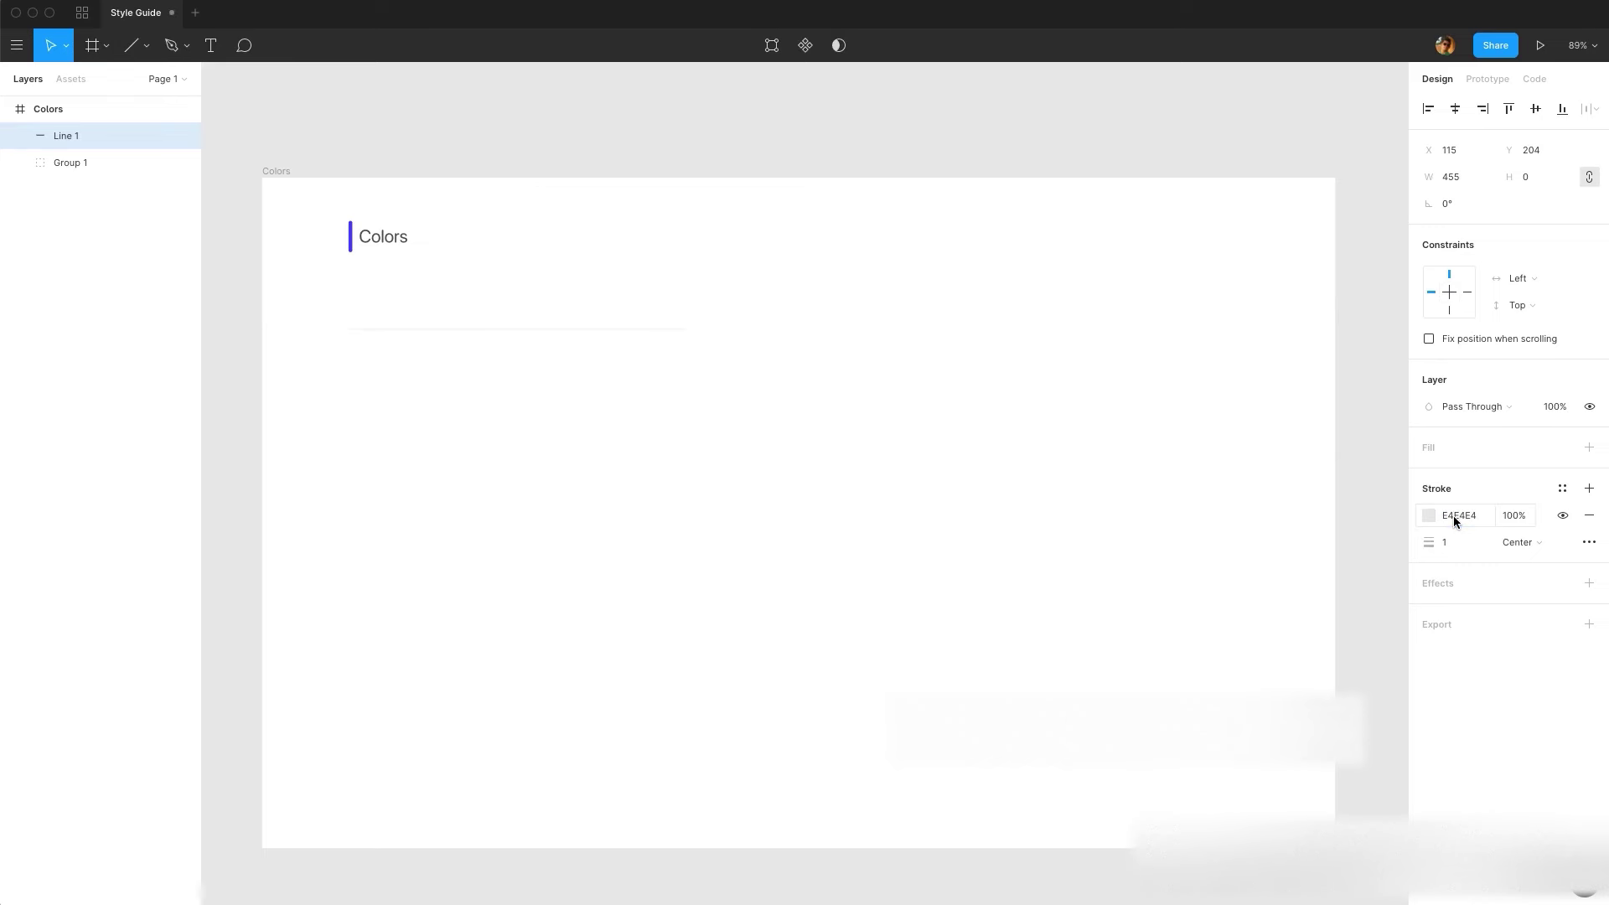
- Add a 'PRIMARY COLORS' text label and move it above the divider, aligned with the bar
{"action": "scroll", "coordinate": [363, 298], "scroll_direction": "up", "scroll_amount": 10}
{"action": "scroll", "coordinate": [363, 299], "scroll_direction": "up", "scroll_amount": 3}
{"action": "scroll", "coordinate": [363, 298], "scroll_direction": "left", "scroll_amount": 3}
{"action": "key", "text": "t"}
{"action": "left_click", "coordinate": [488, 448]}
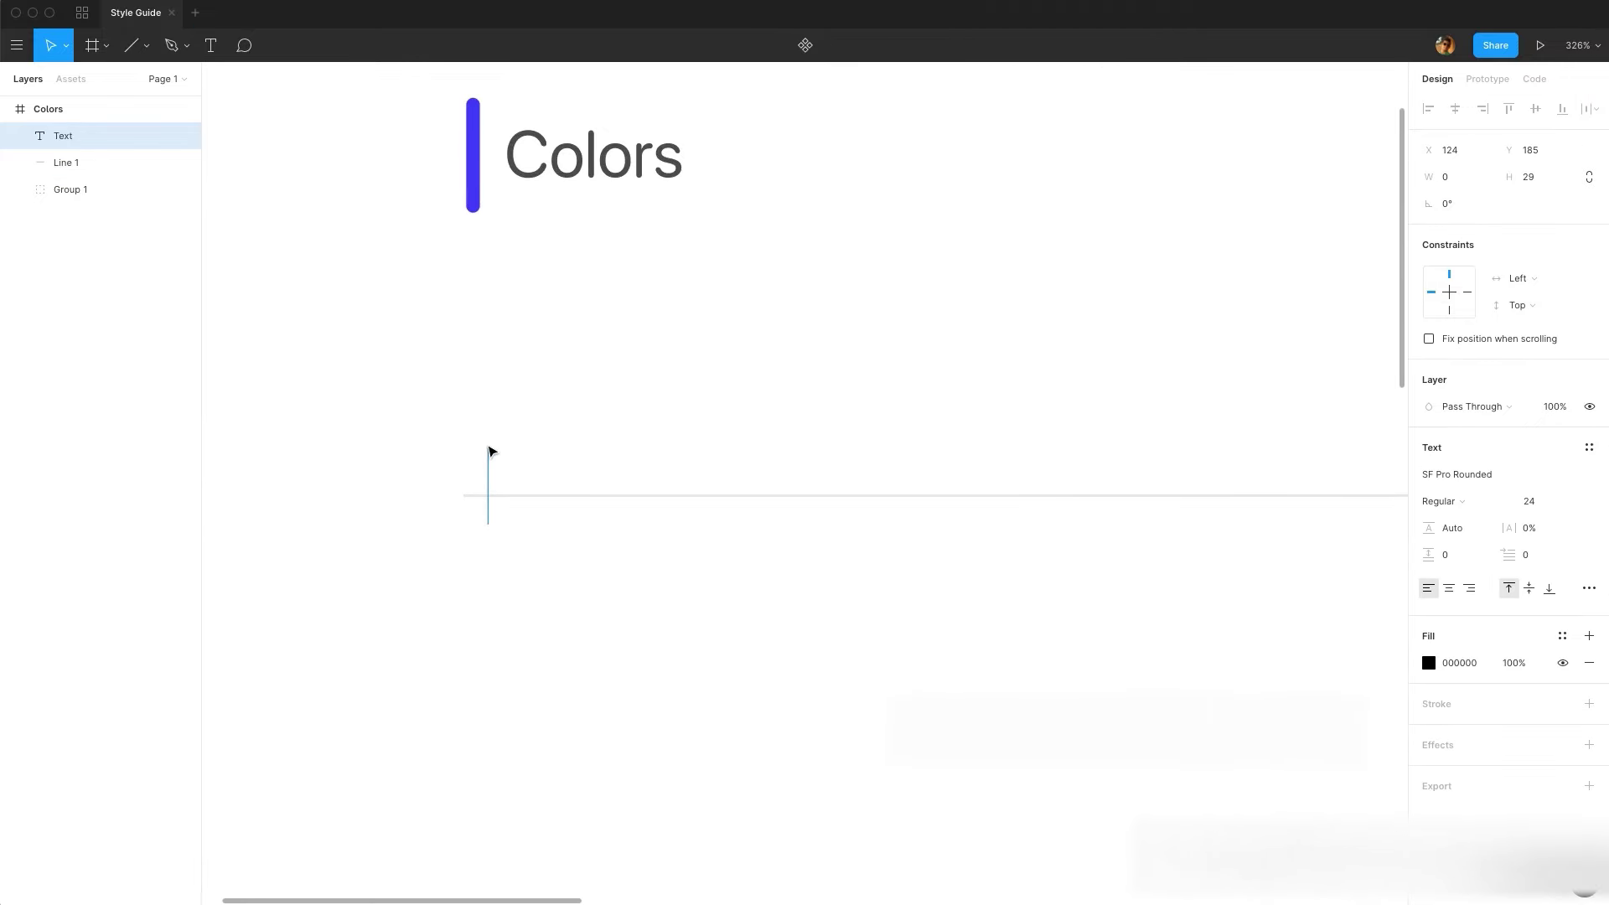
{"action": "type", "text": "PRIMA"}
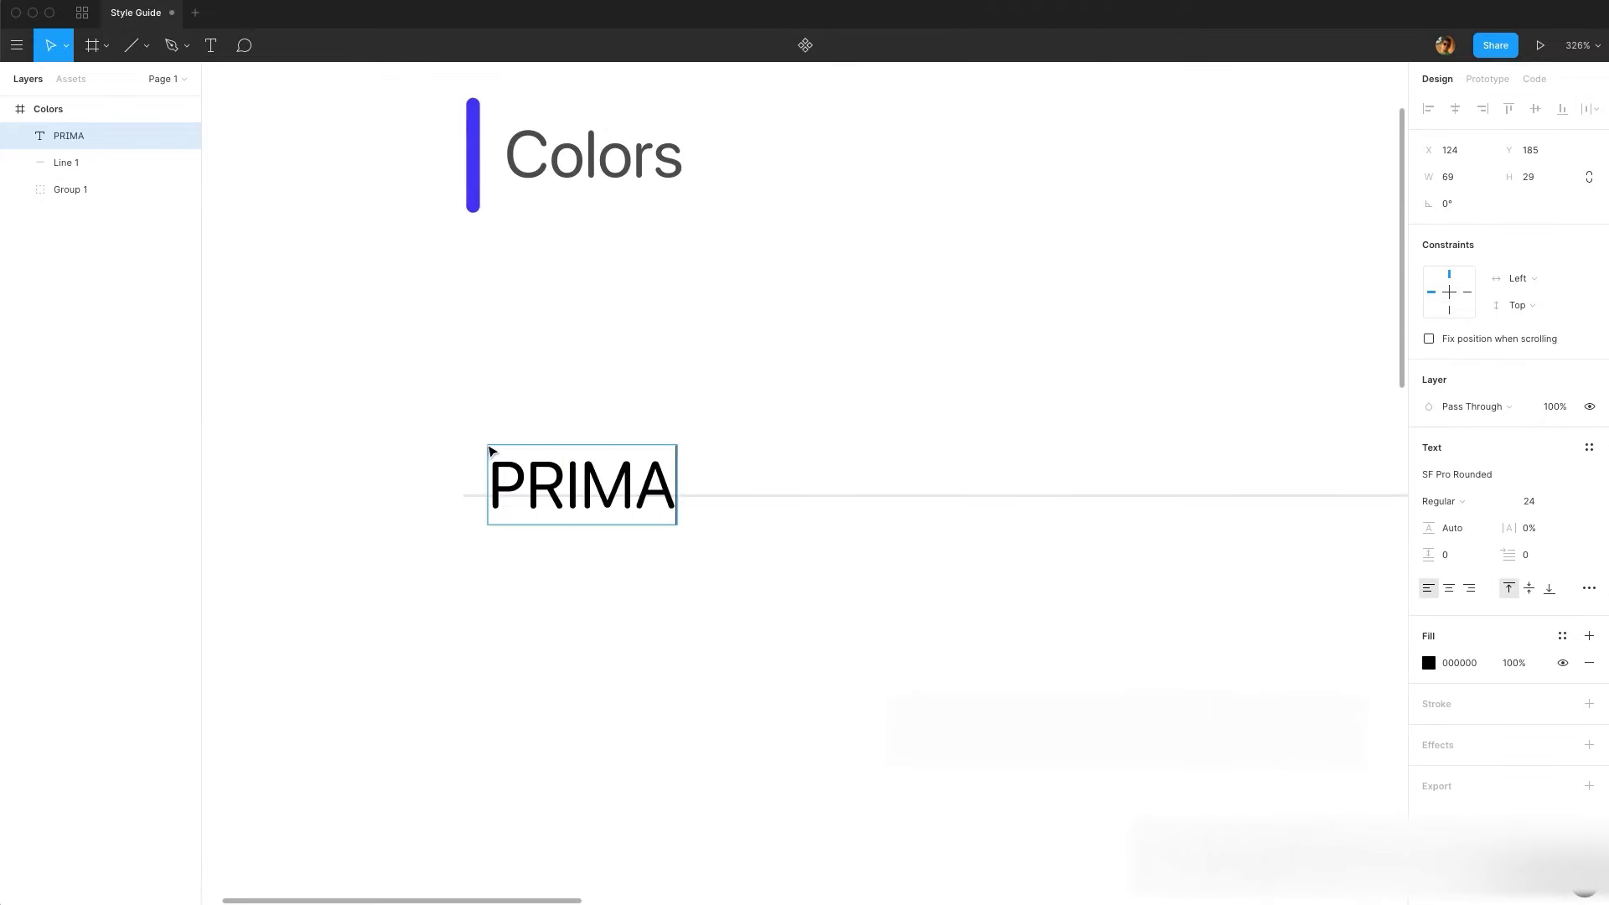
{"action": "type", "text": "RY COLORS"}
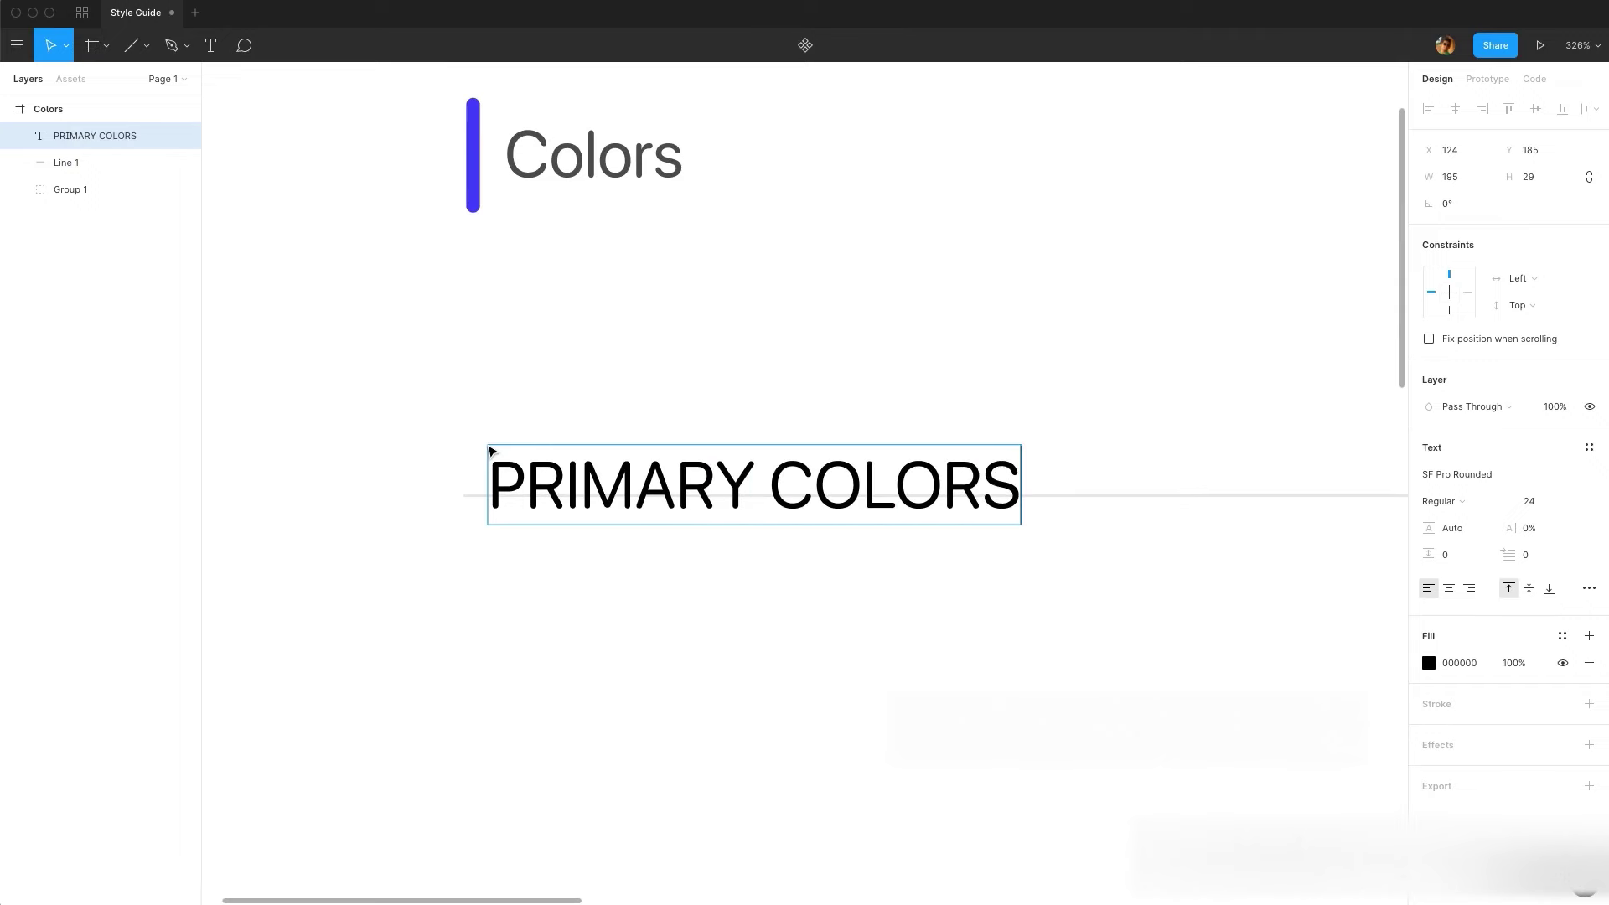
{"action": "key", "text": "Escape"}
{"action": "left_click_drag", "start_coordinate": [858, 483], "coordinate": [833, 435]}
- Copy the Colors heading's grey 4A4A4A onto the PRIMARY COLORS text fill
{"action": "double_click", "coordinate": [627, 180]}
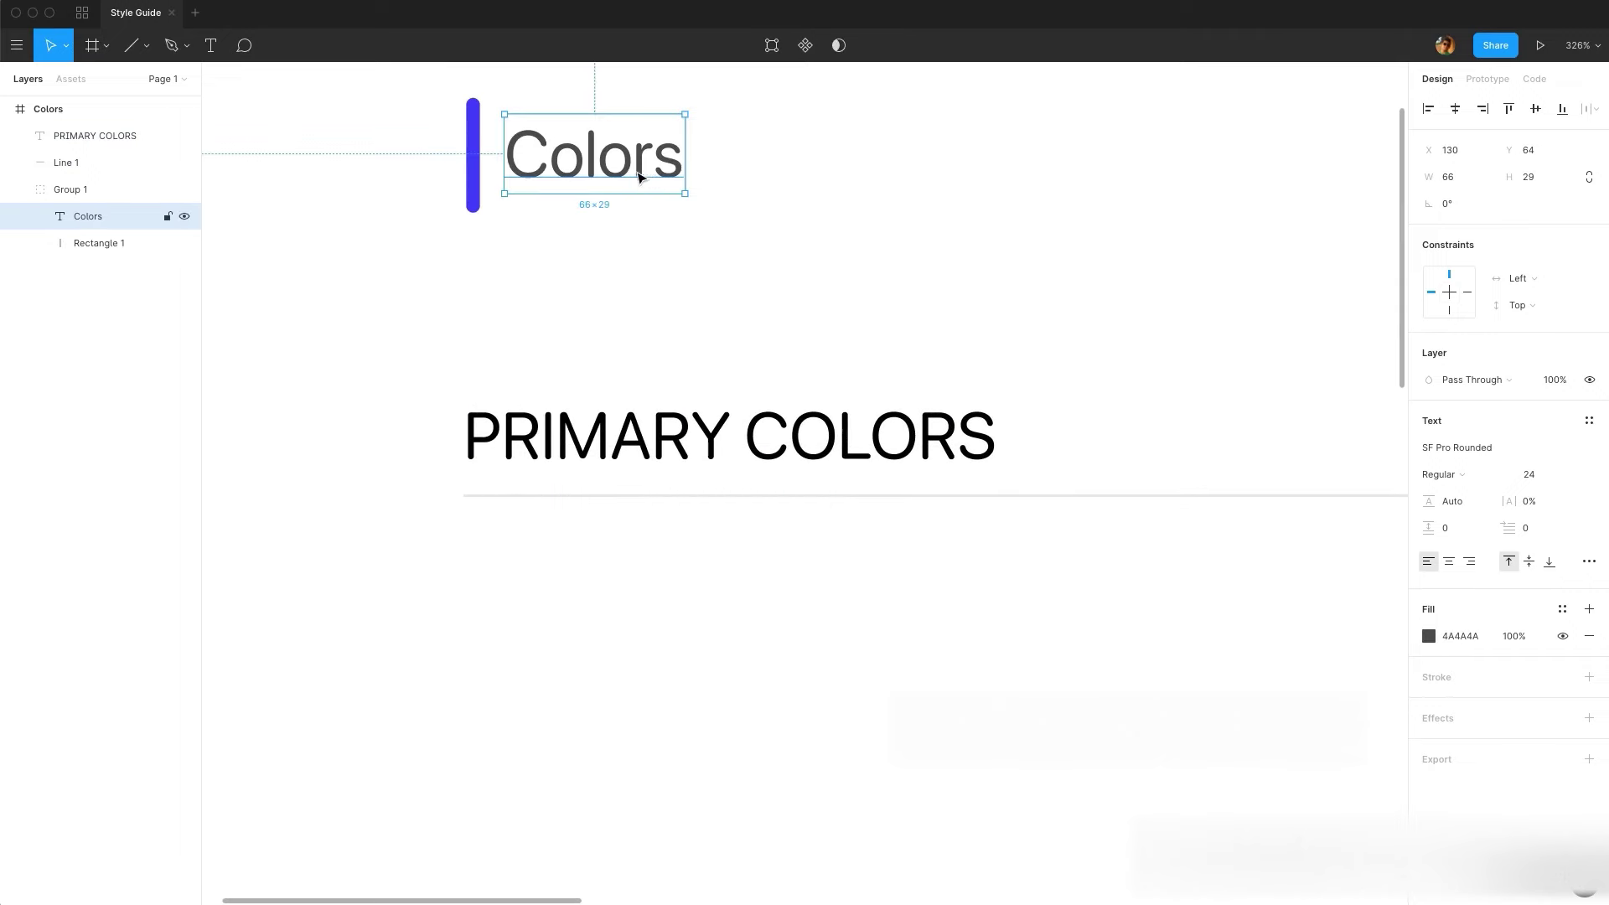
{"action": "left_click", "coordinate": [1463, 637]}
{"action": "key", "text": "ctrl+c"}
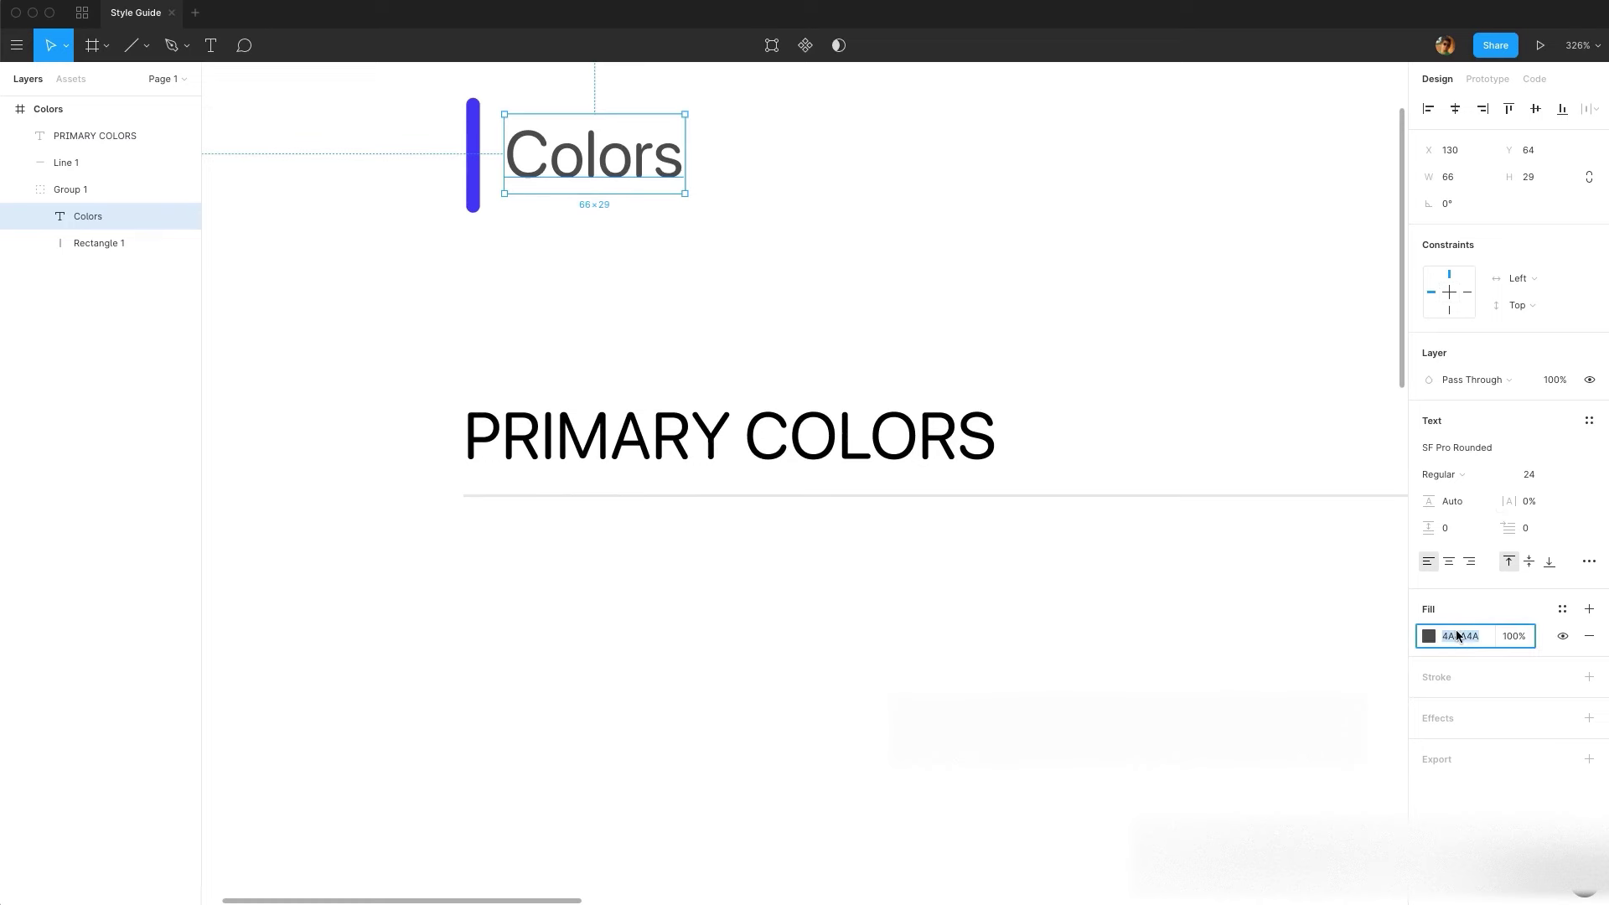
{"action": "left_click", "coordinate": [875, 436]}
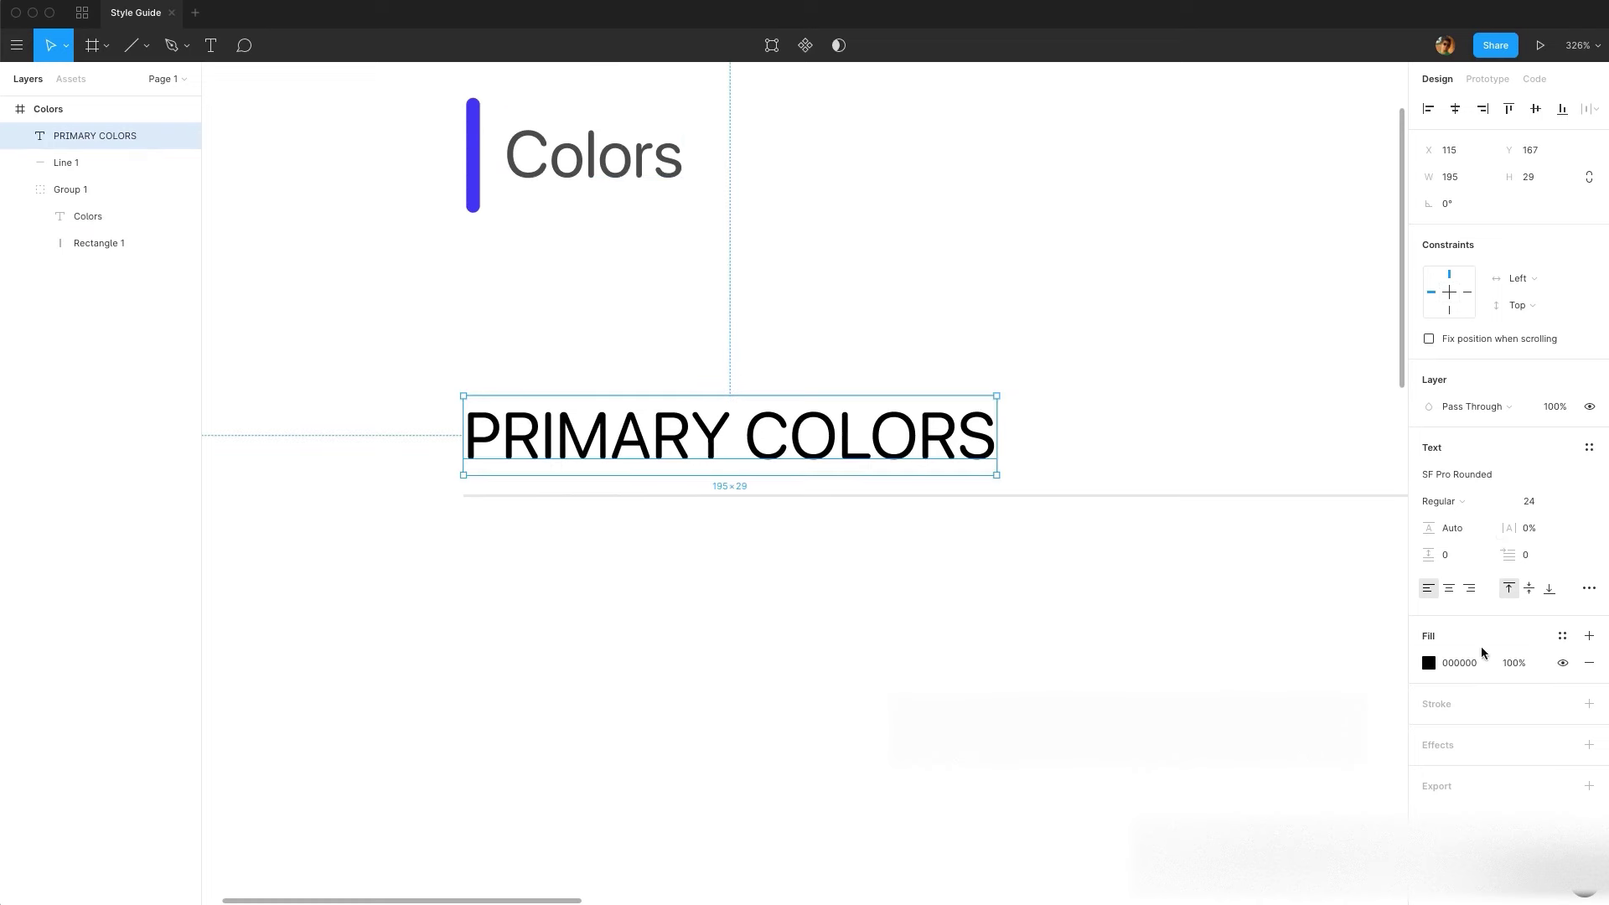
{"action": "left_click", "coordinate": [1461, 662]}
{"action": "key", "text": "ctrl+v"}
{"action": "key", "text": "Return"}
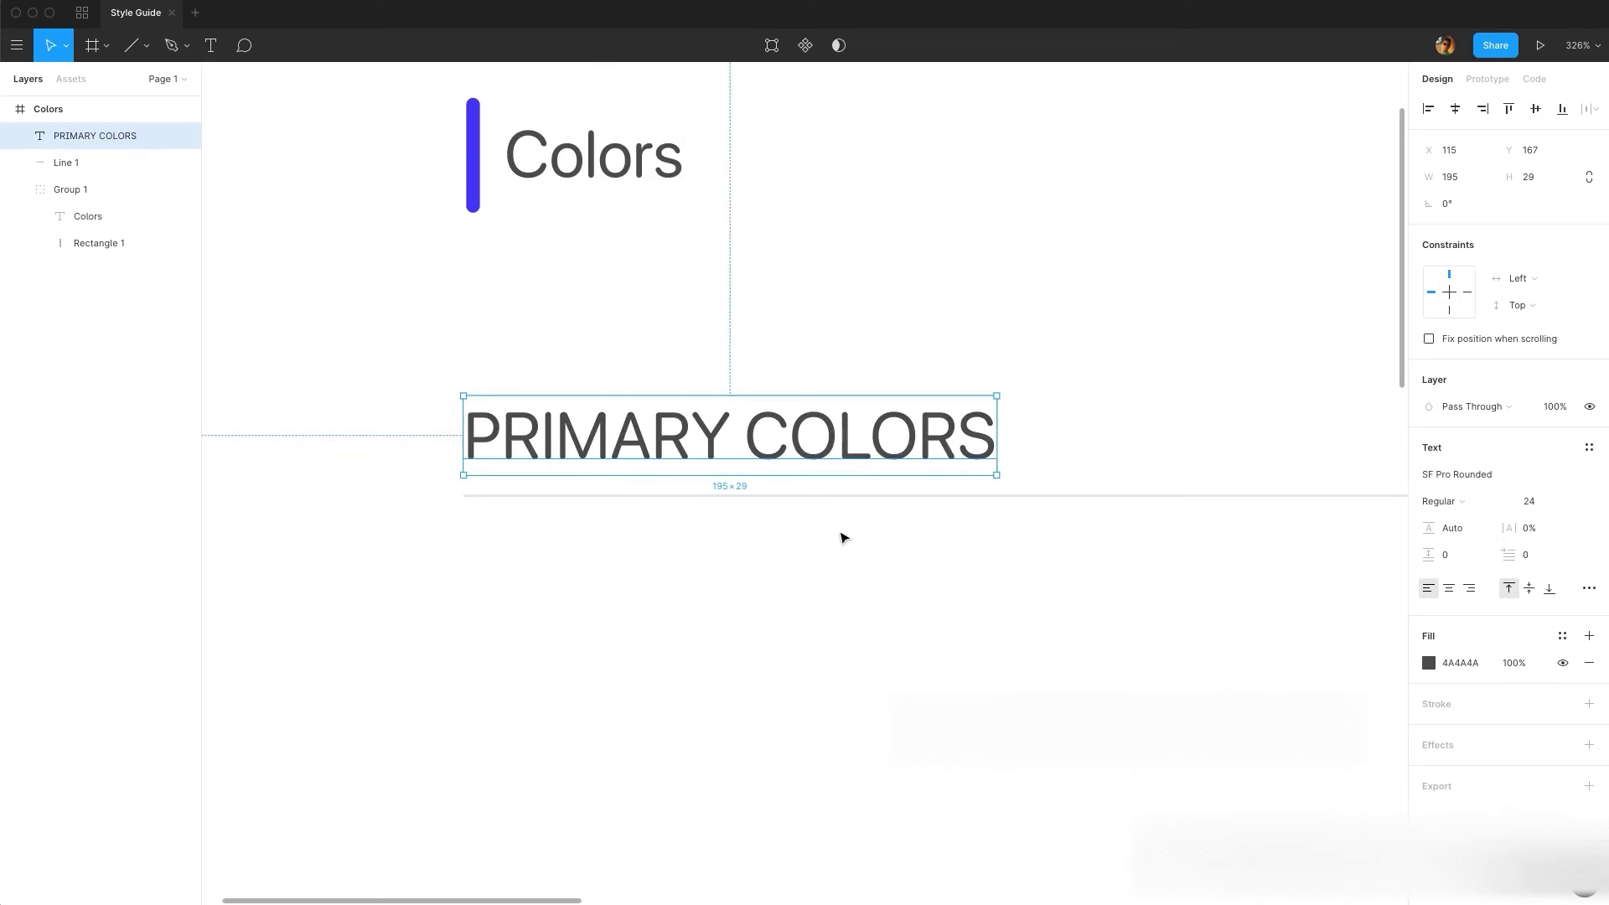
- Group the heading with its underline, name it 'Primary Colors', and shift it slightly left
{"action": "left_click", "coordinate": [647, 495], "text": "shift"}
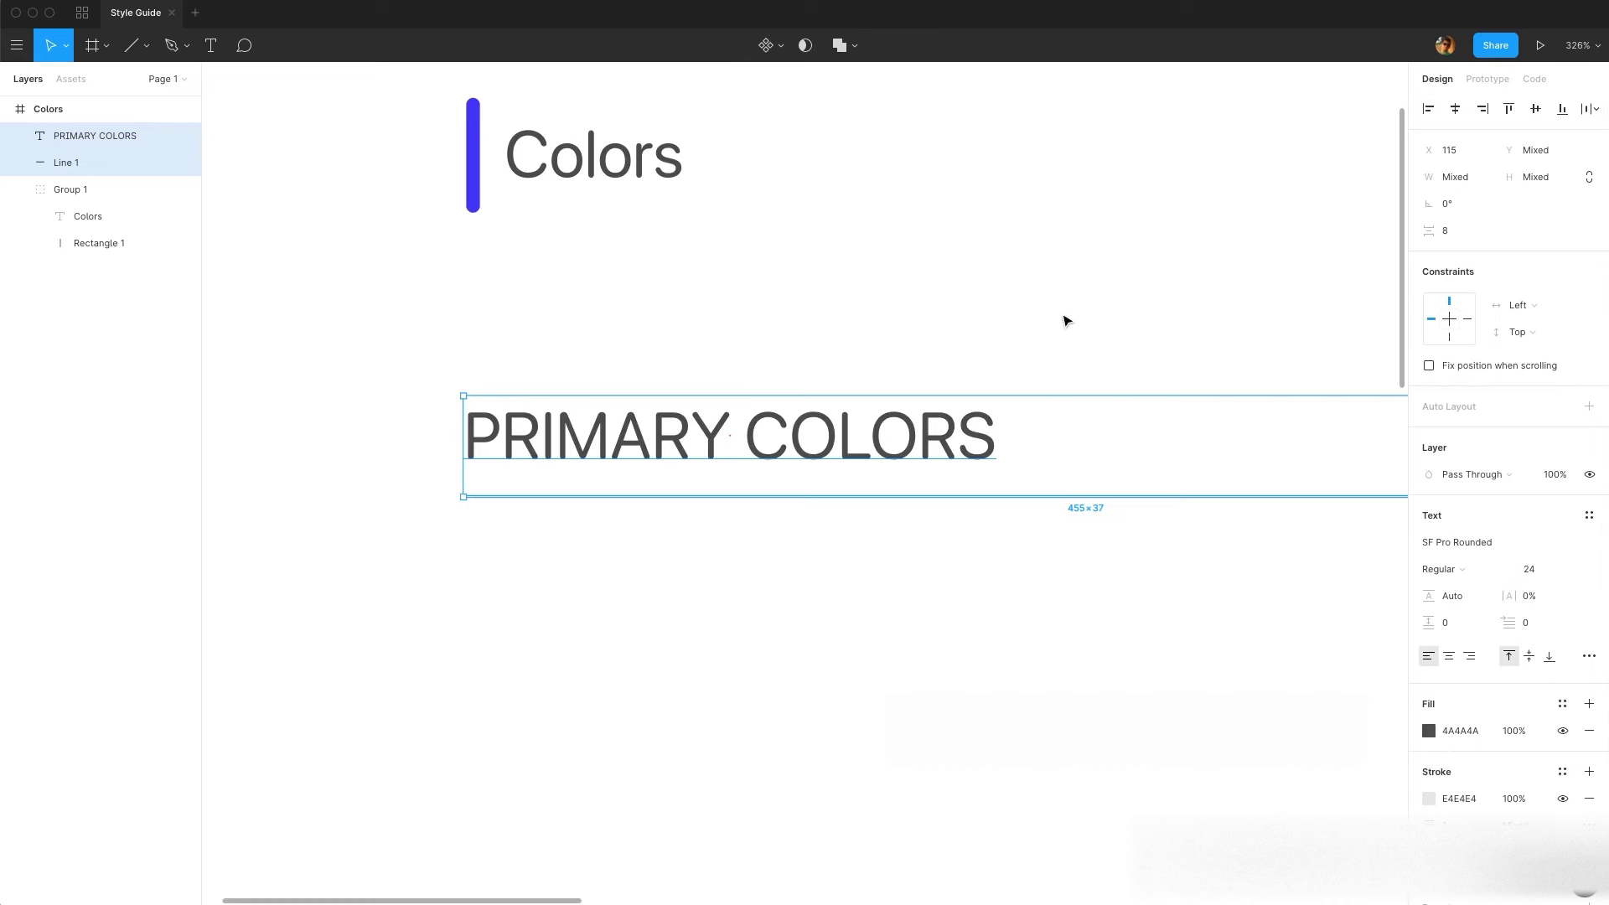
{"action": "left_click", "coordinate": [956, 496], "text": "shift"}
{"action": "key", "text": "alt"}
{"action": "key", "text": "alt"}
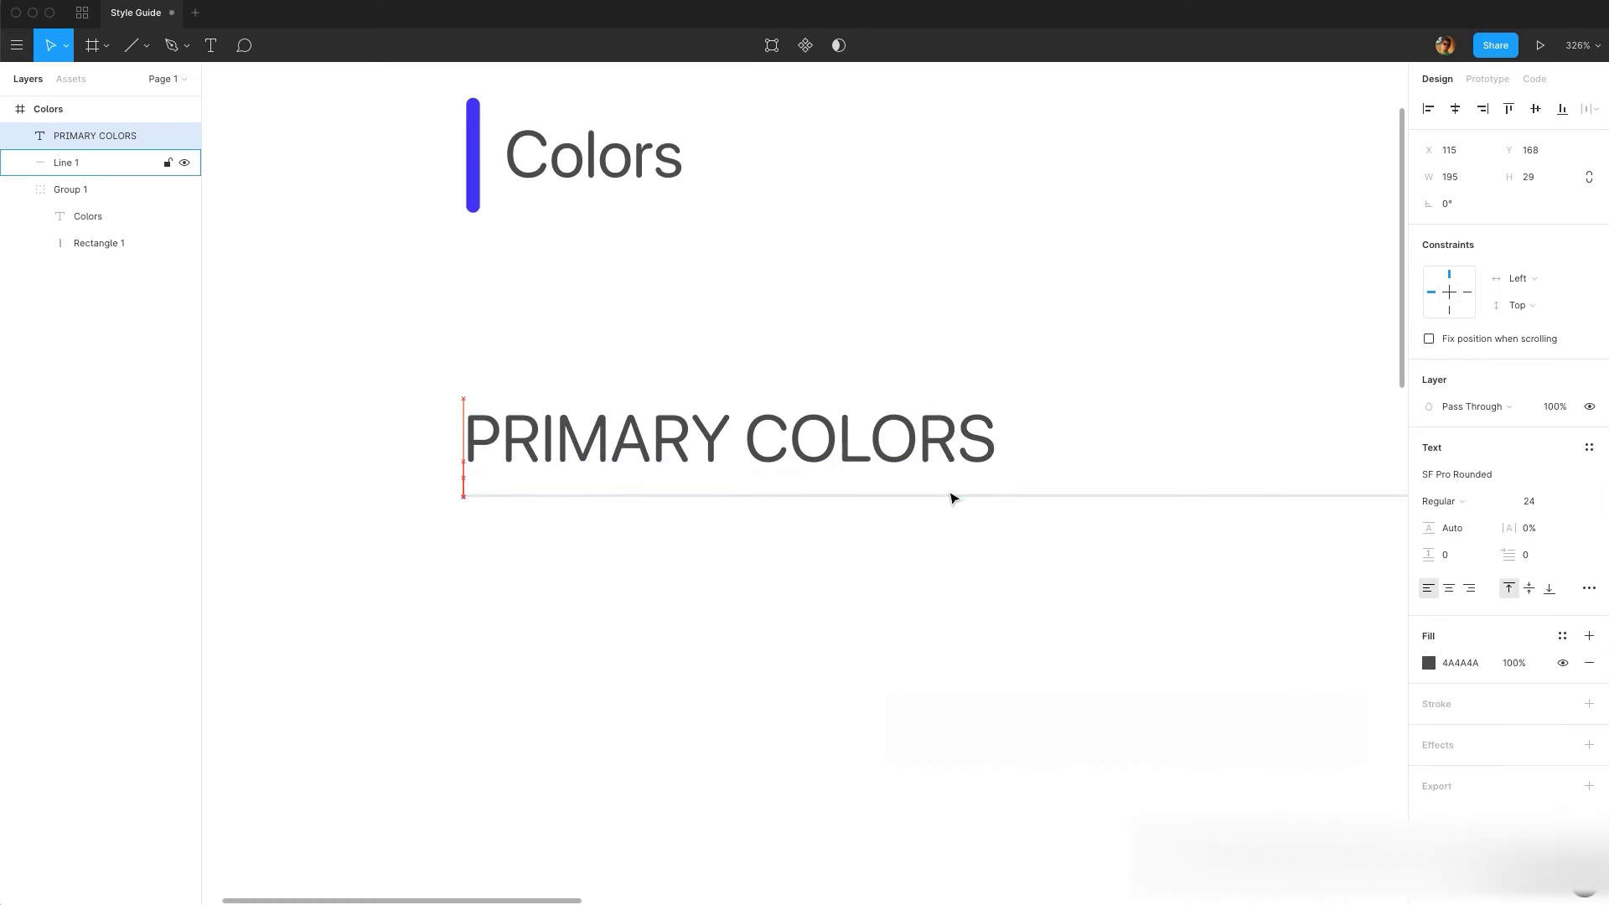
{"action": "left_click", "coordinate": [954, 496], "text": "shift"}
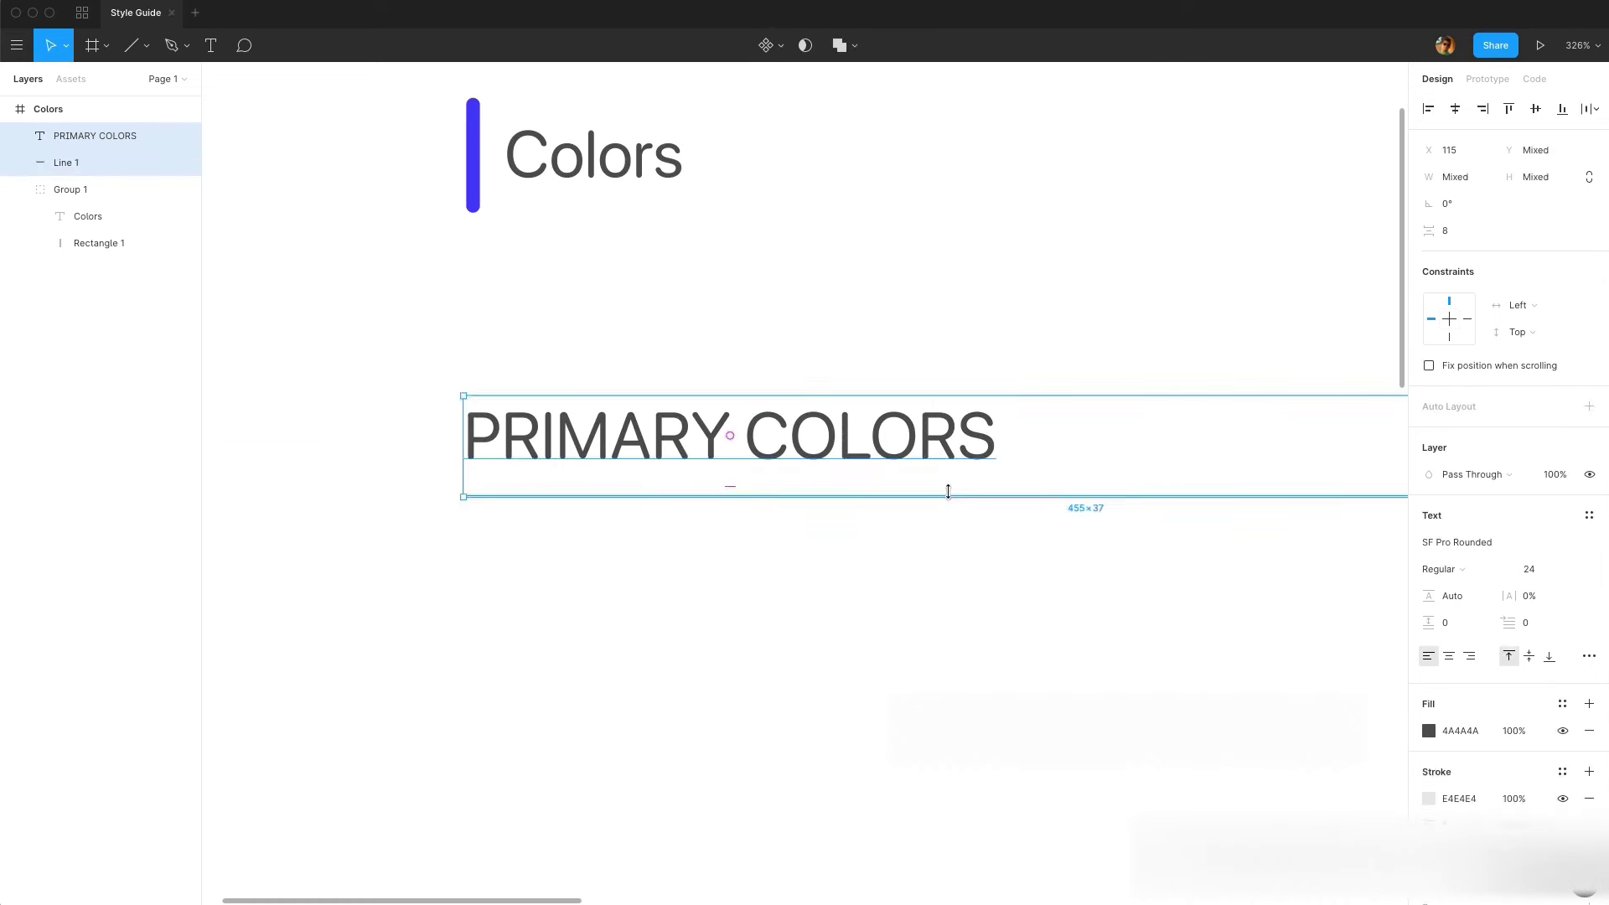
{"action": "key", "text": "ctrl+g"}
{"action": "double_click", "coordinate": [81, 141]}
{"action": "type", "text": "Pr"}
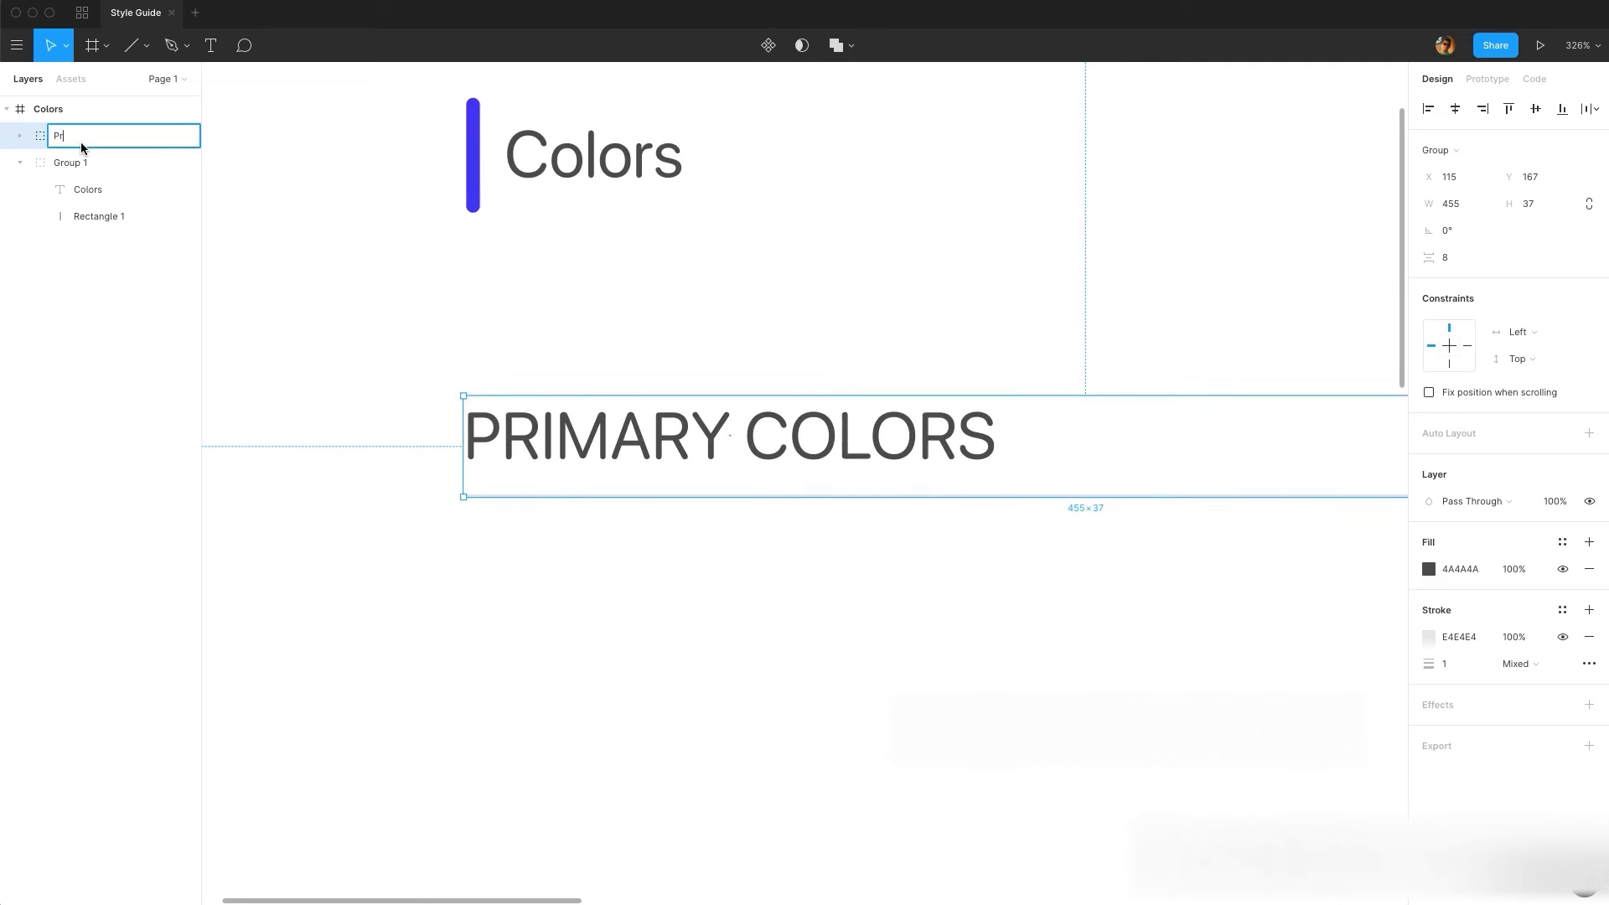
{"action": "type", "text": "imary Colors"}
{"action": "key", "text": "Return"}
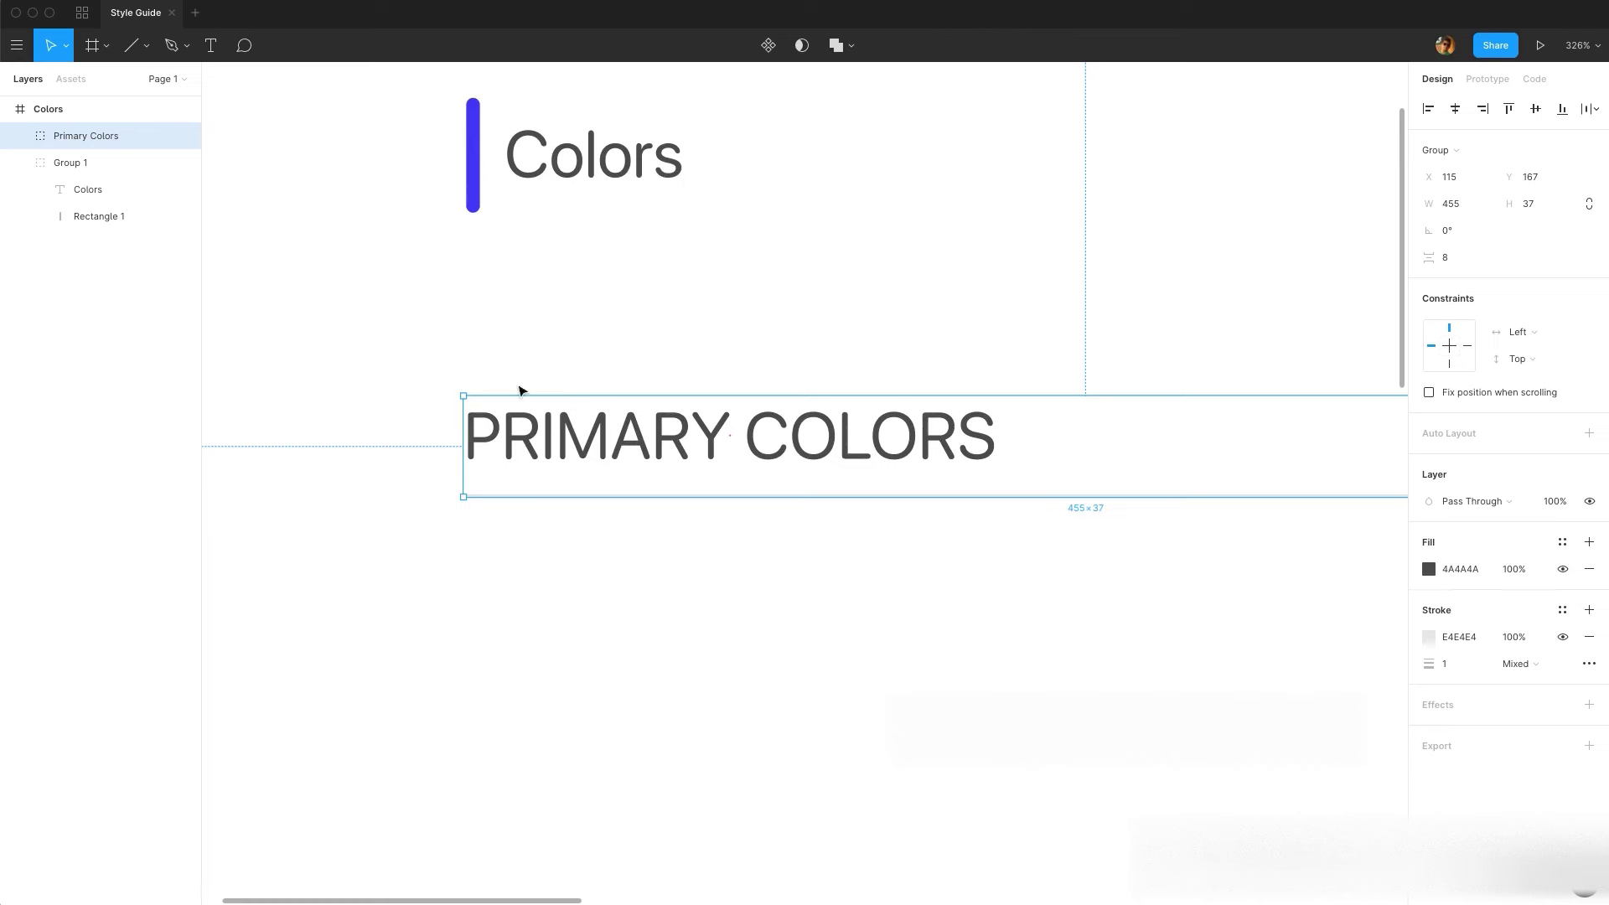
{"action": "left_click_drag", "start_coordinate": [524, 428], "coordinate": [518, 429]}
{"action": "left_click", "coordinate": [546, 363]}
{"action": "scroll", "coordinate": [578, 365], "scroll_direction": "down", "scroll_amount": 5}
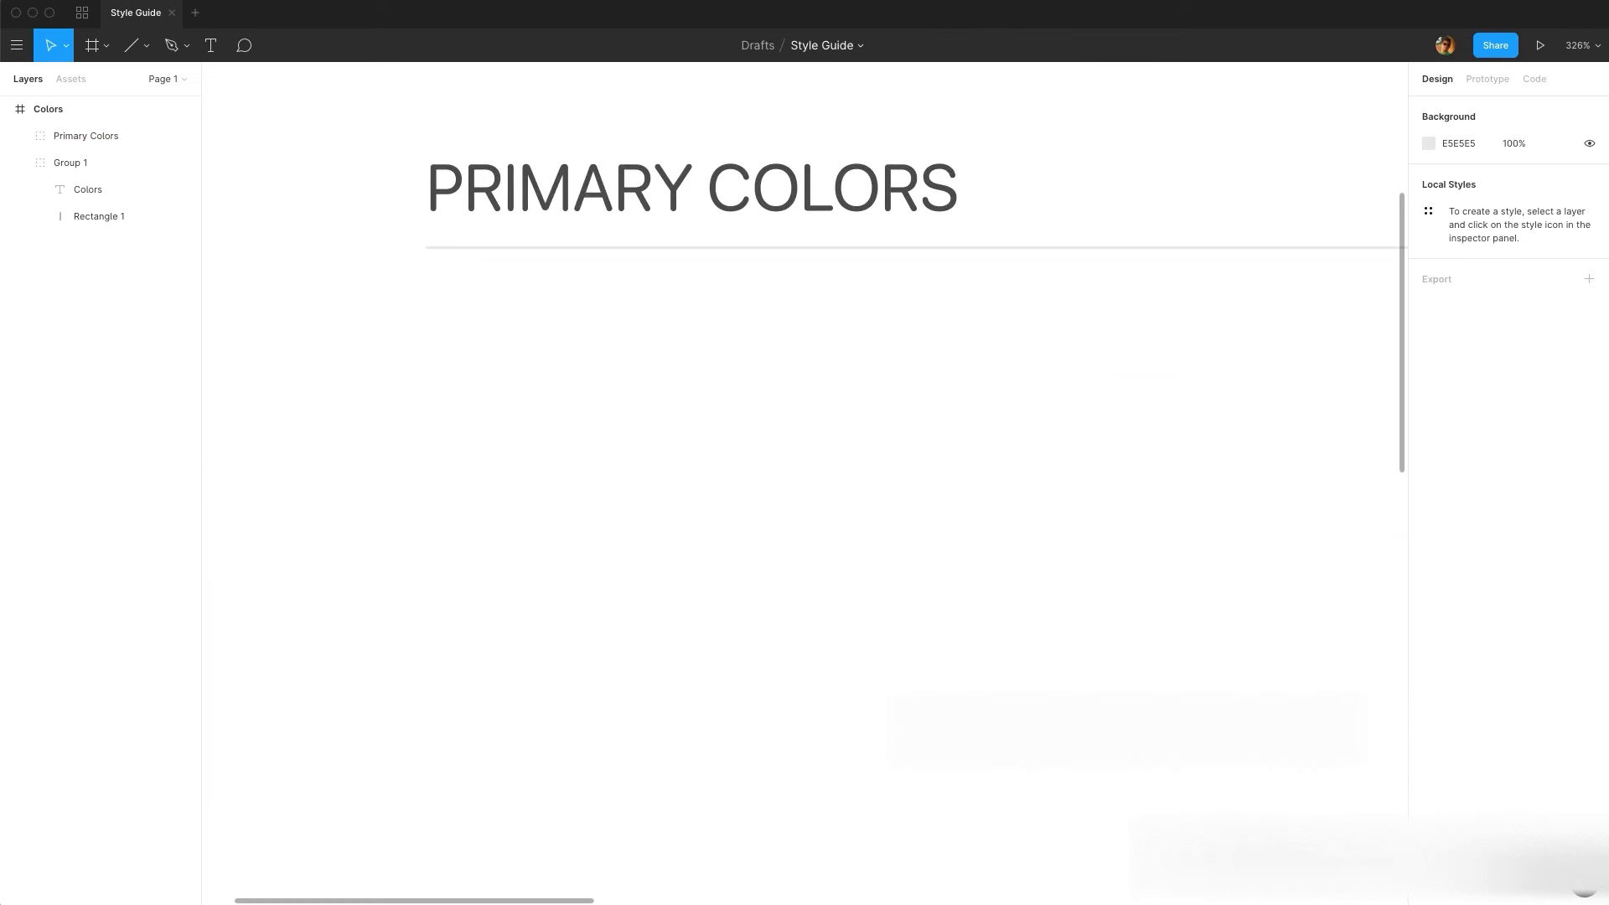
- Draw a square below PRIMARY COLORS with corner radius 20 and blue 4135F3 fill
{"action": "left_click", "coordinate": [147, 46]}
{"action": "left_click", "coordinate": [180, 91]}
{"action": "left_click_drag", "start_coordinate": [426, 290], "coordinate": [670, 567]}
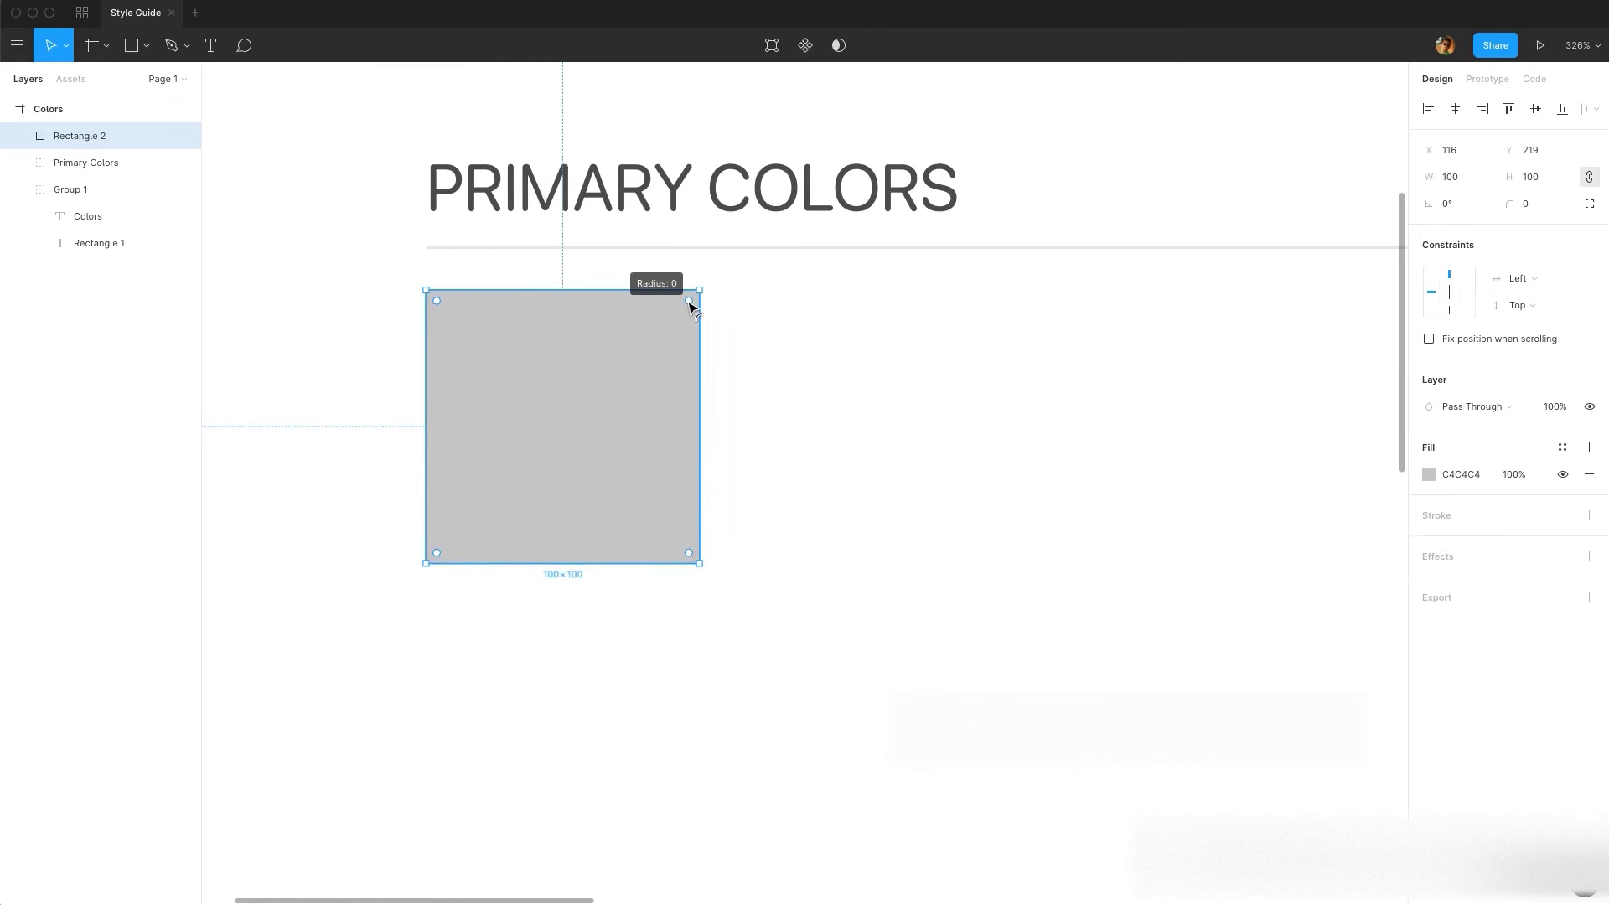
{"action": "left_click_drag", "start_coordinate": [689, 301], "coordinate": [659, 327]}
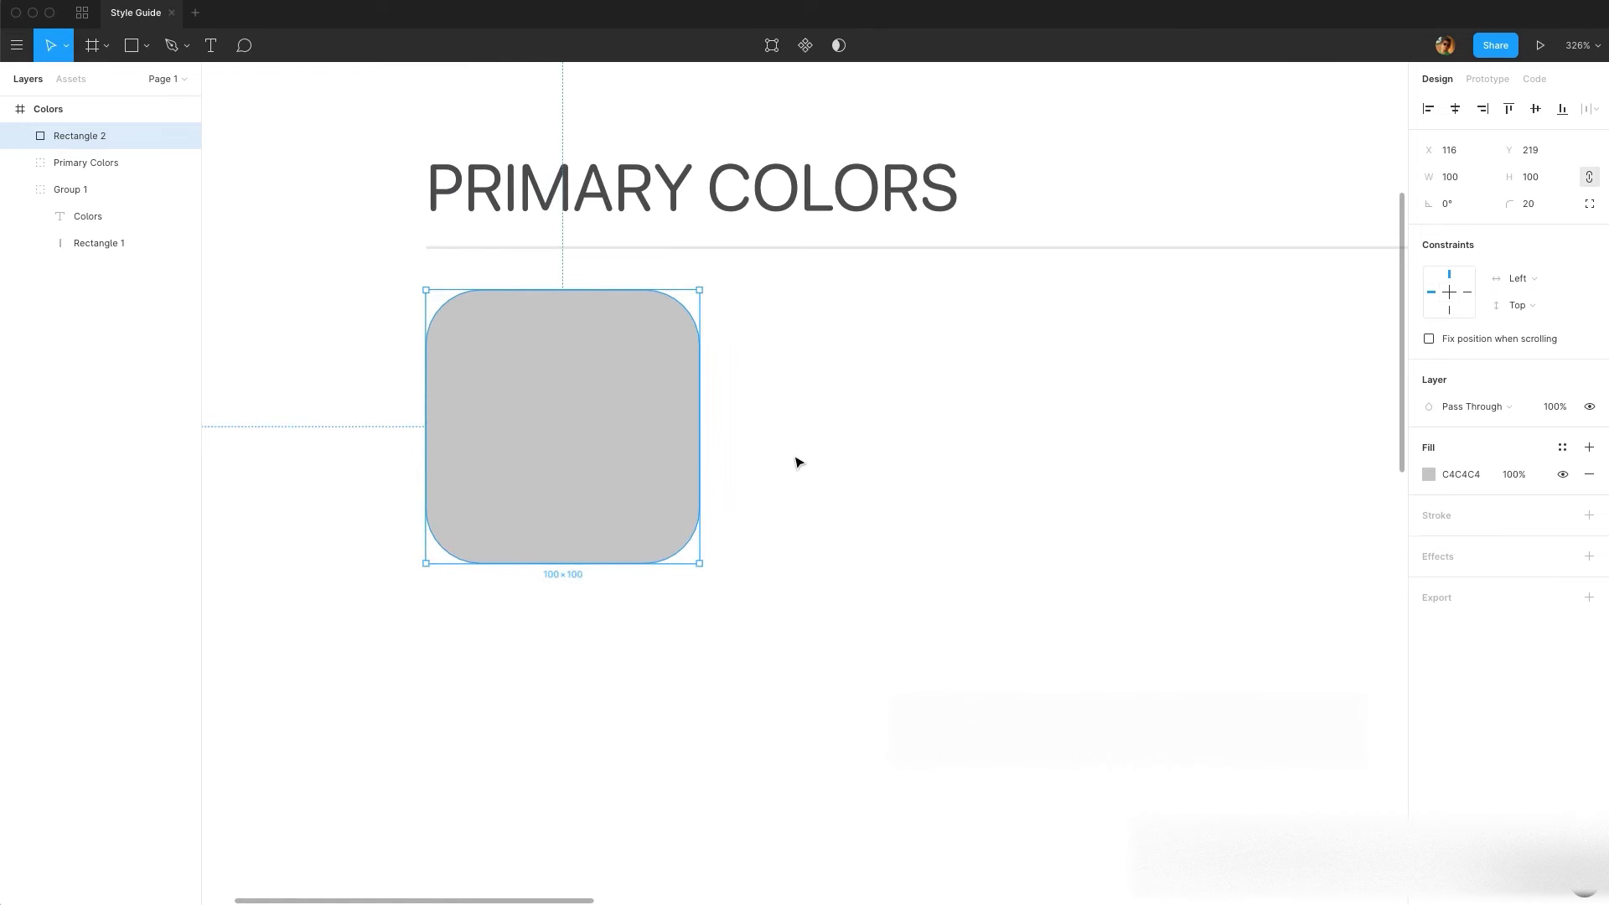
{"action": "left_click", "coordinate": [1429, 475]}
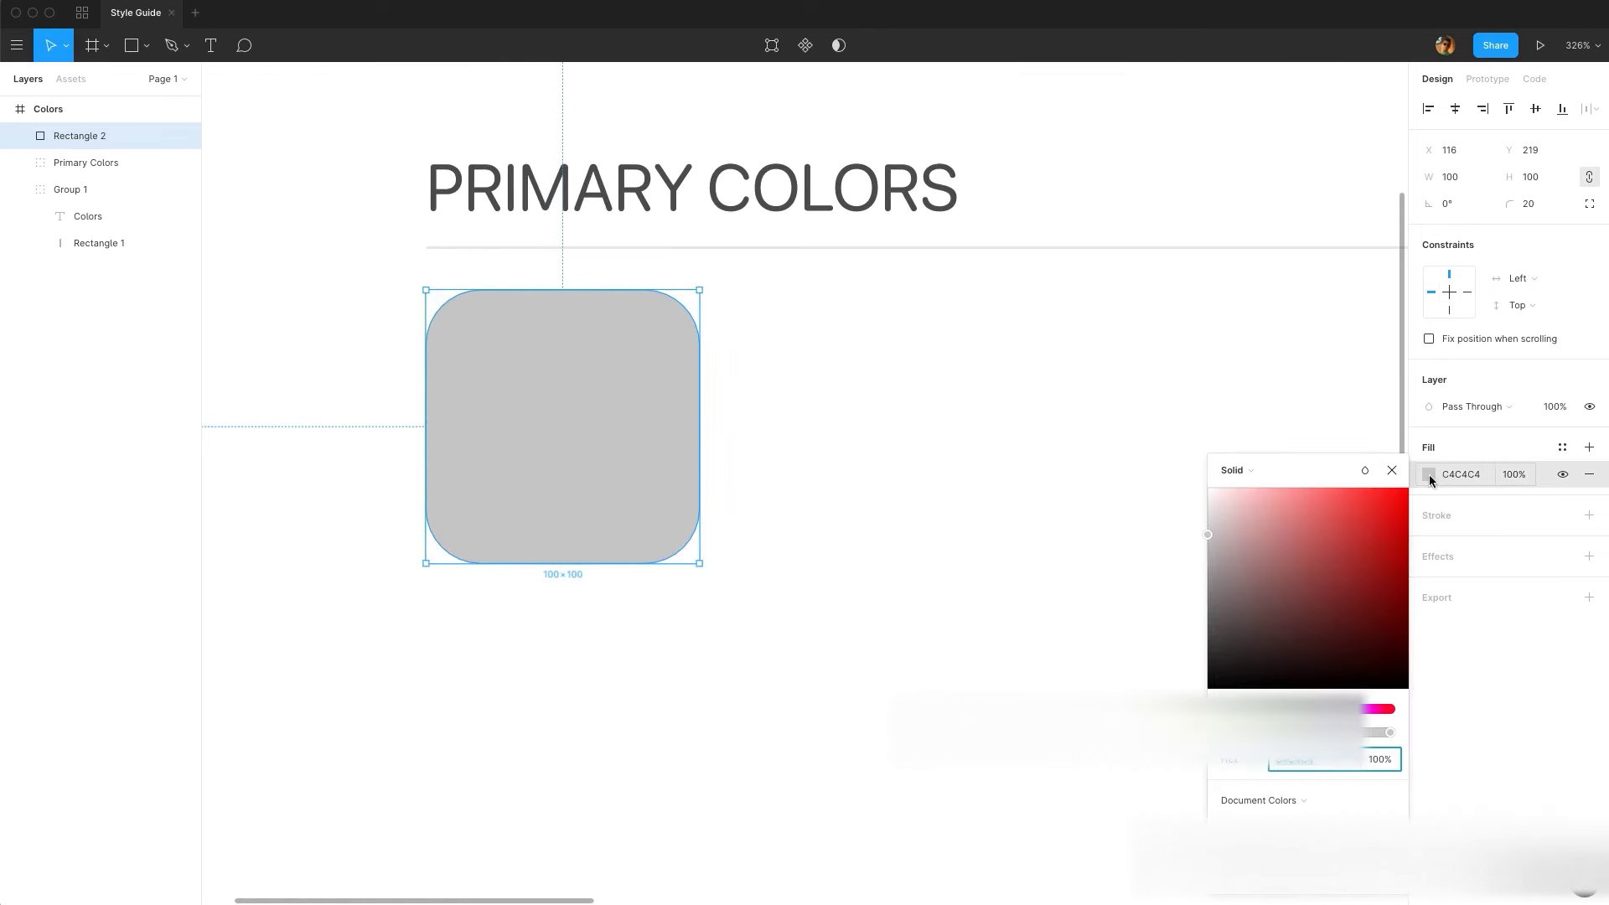
{"action": "type", "text": "4135F3"}
{"action": "key", "text": "Return"}
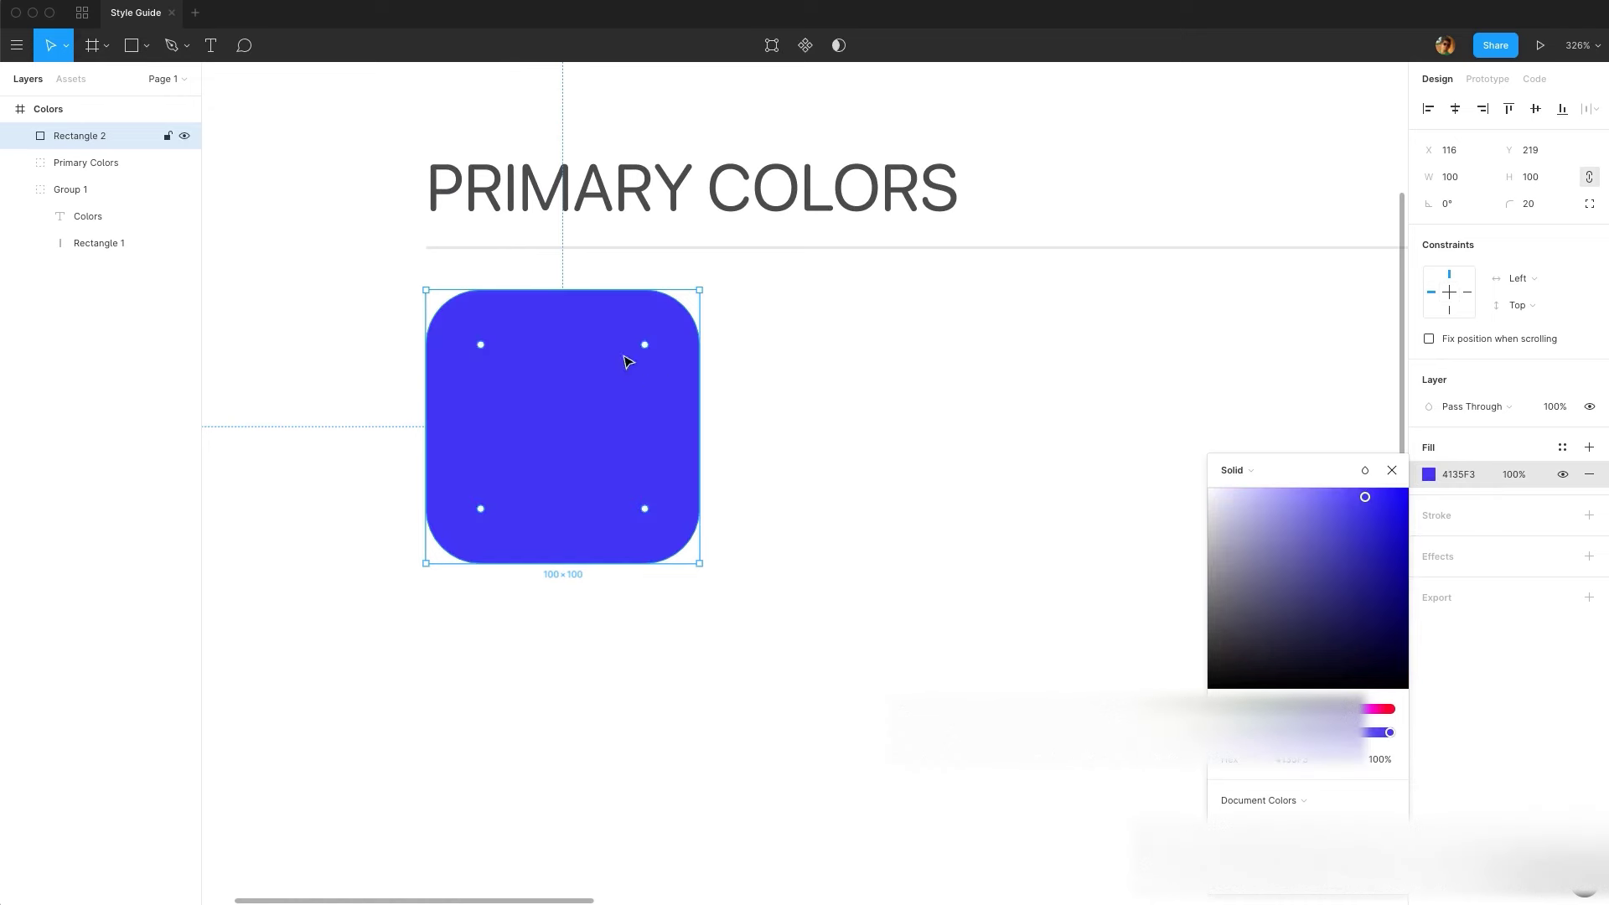
{"action": "left_click", "coordinate": [1392, 470]}
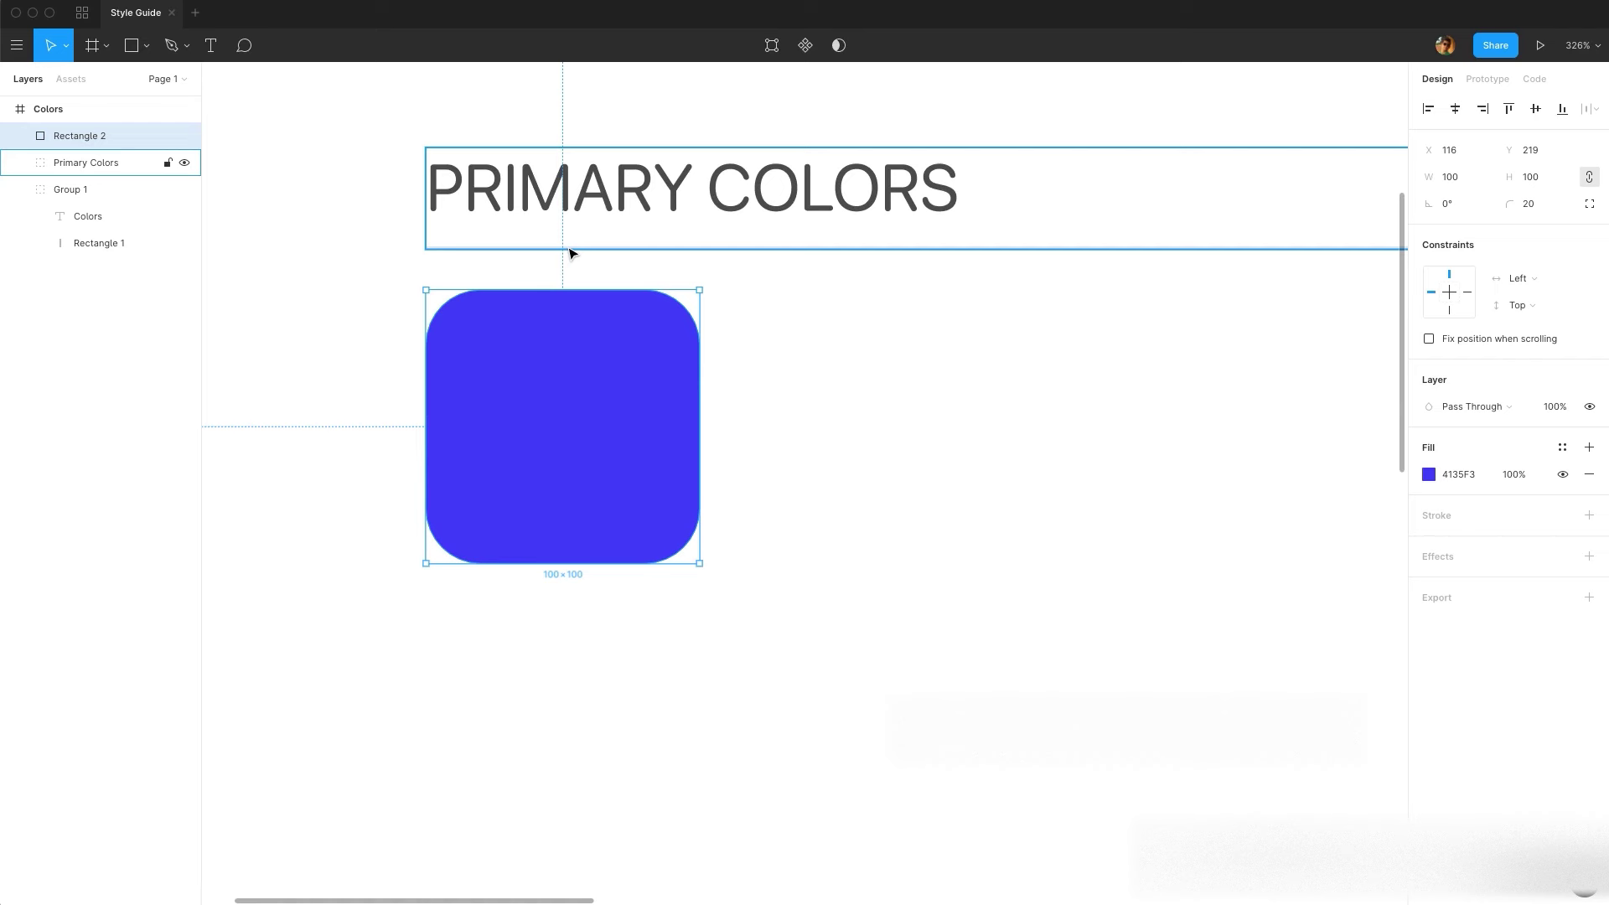
{"action": "mouse_move", "coordinate": [684, 330]}
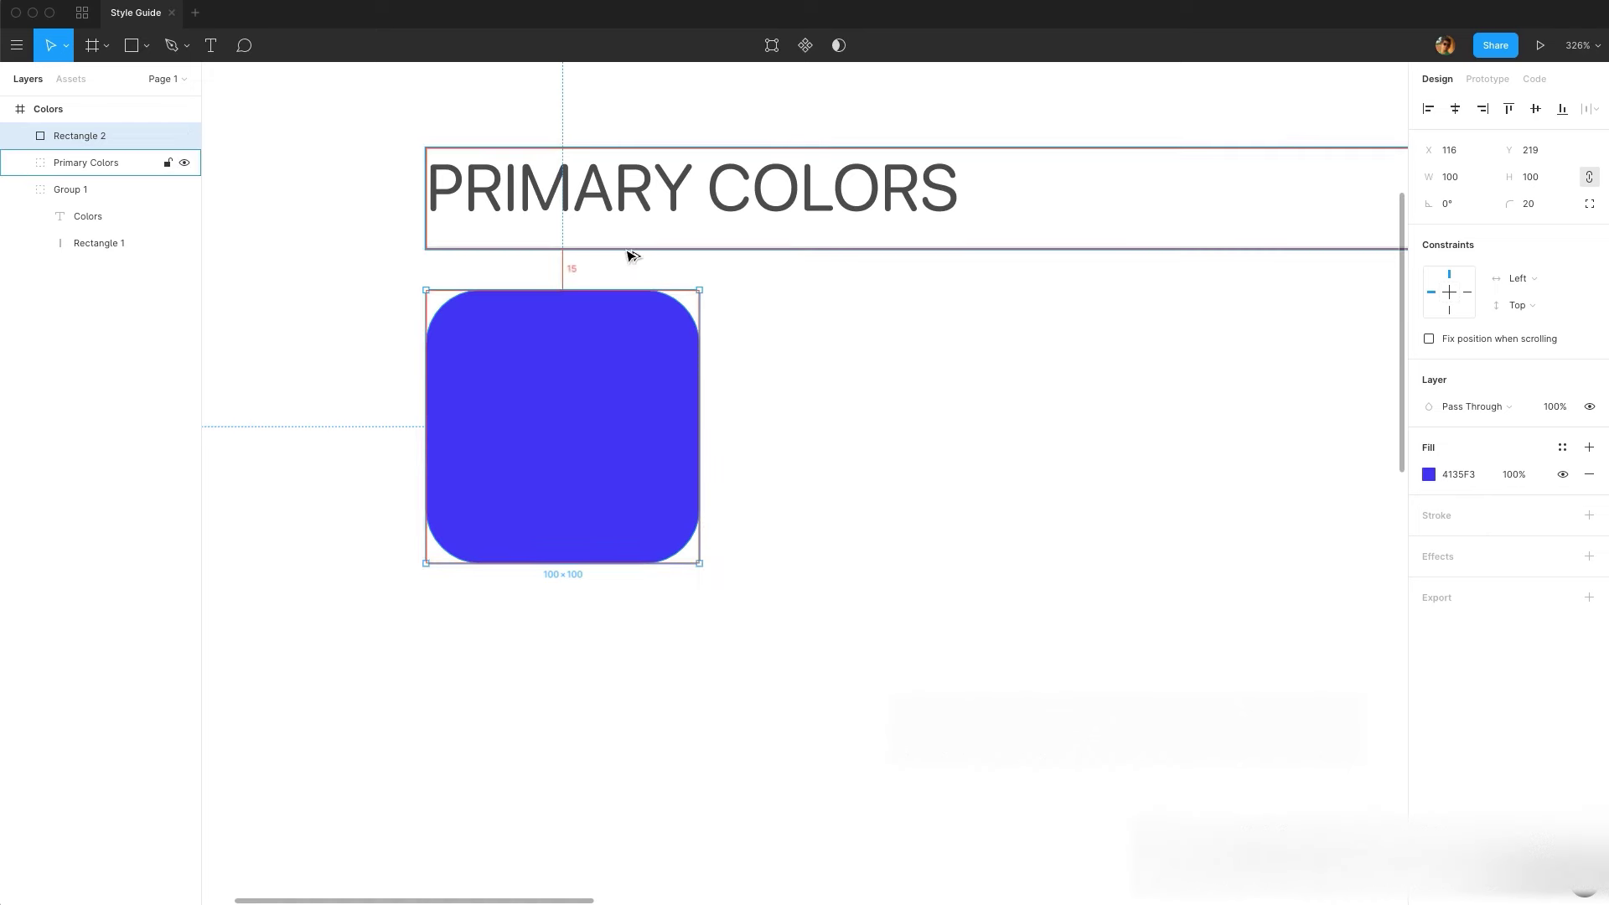
{"action": "key", "text": "alt+Down"}
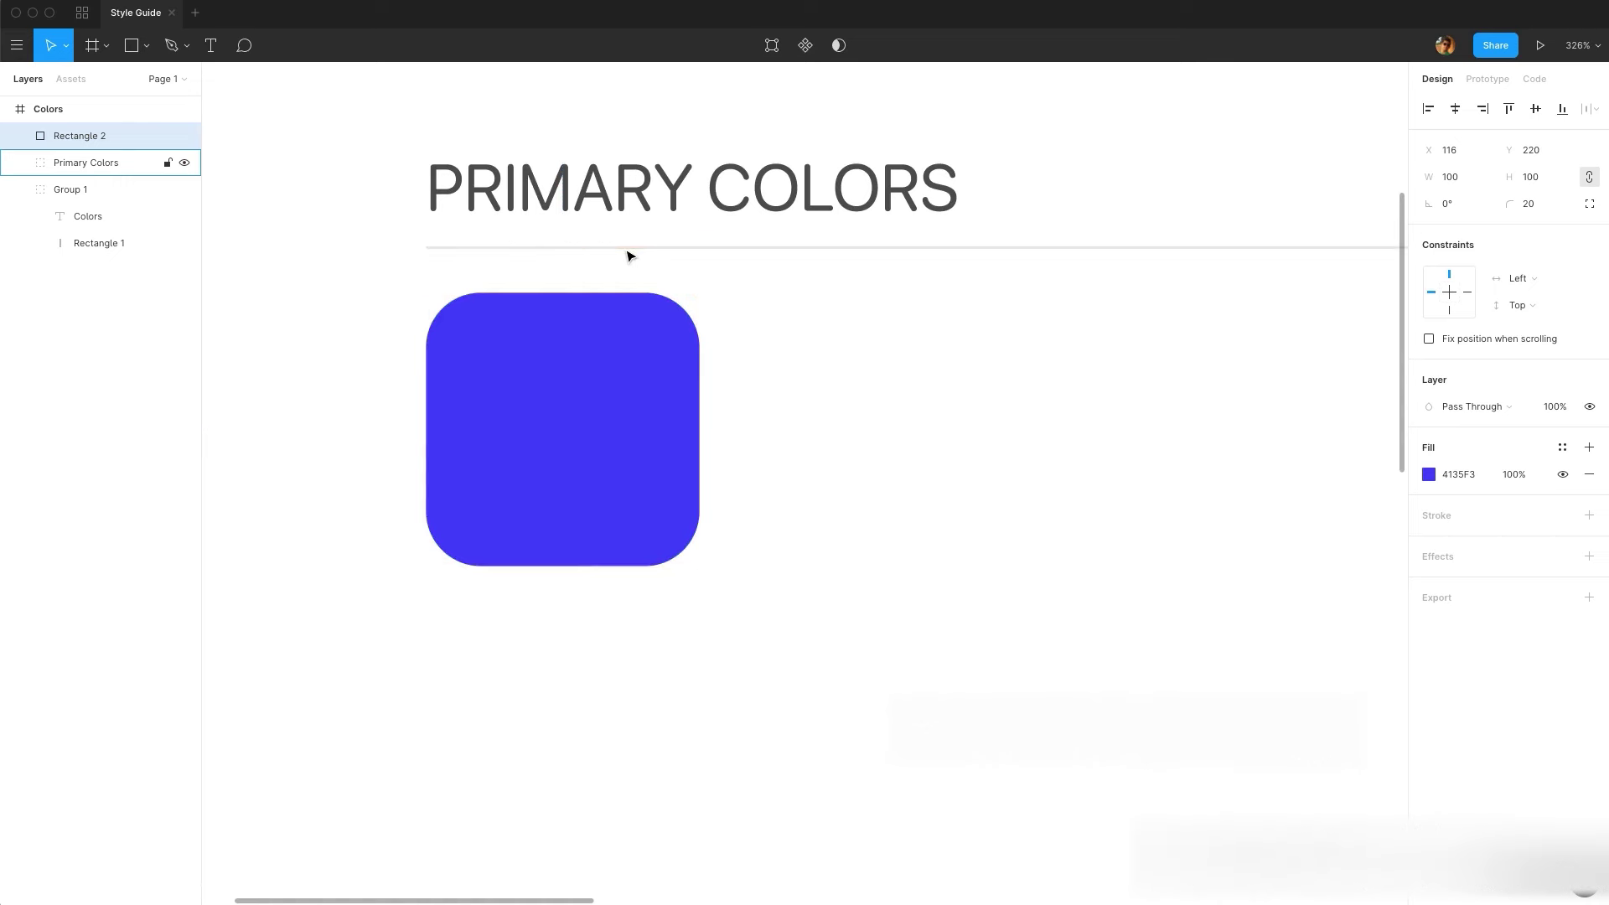
- Duplicate the blue square into a row of four swatches
{"action": "left_click", "coordinate": [575, 349]}
{"action": "key", "text": "super+d"}
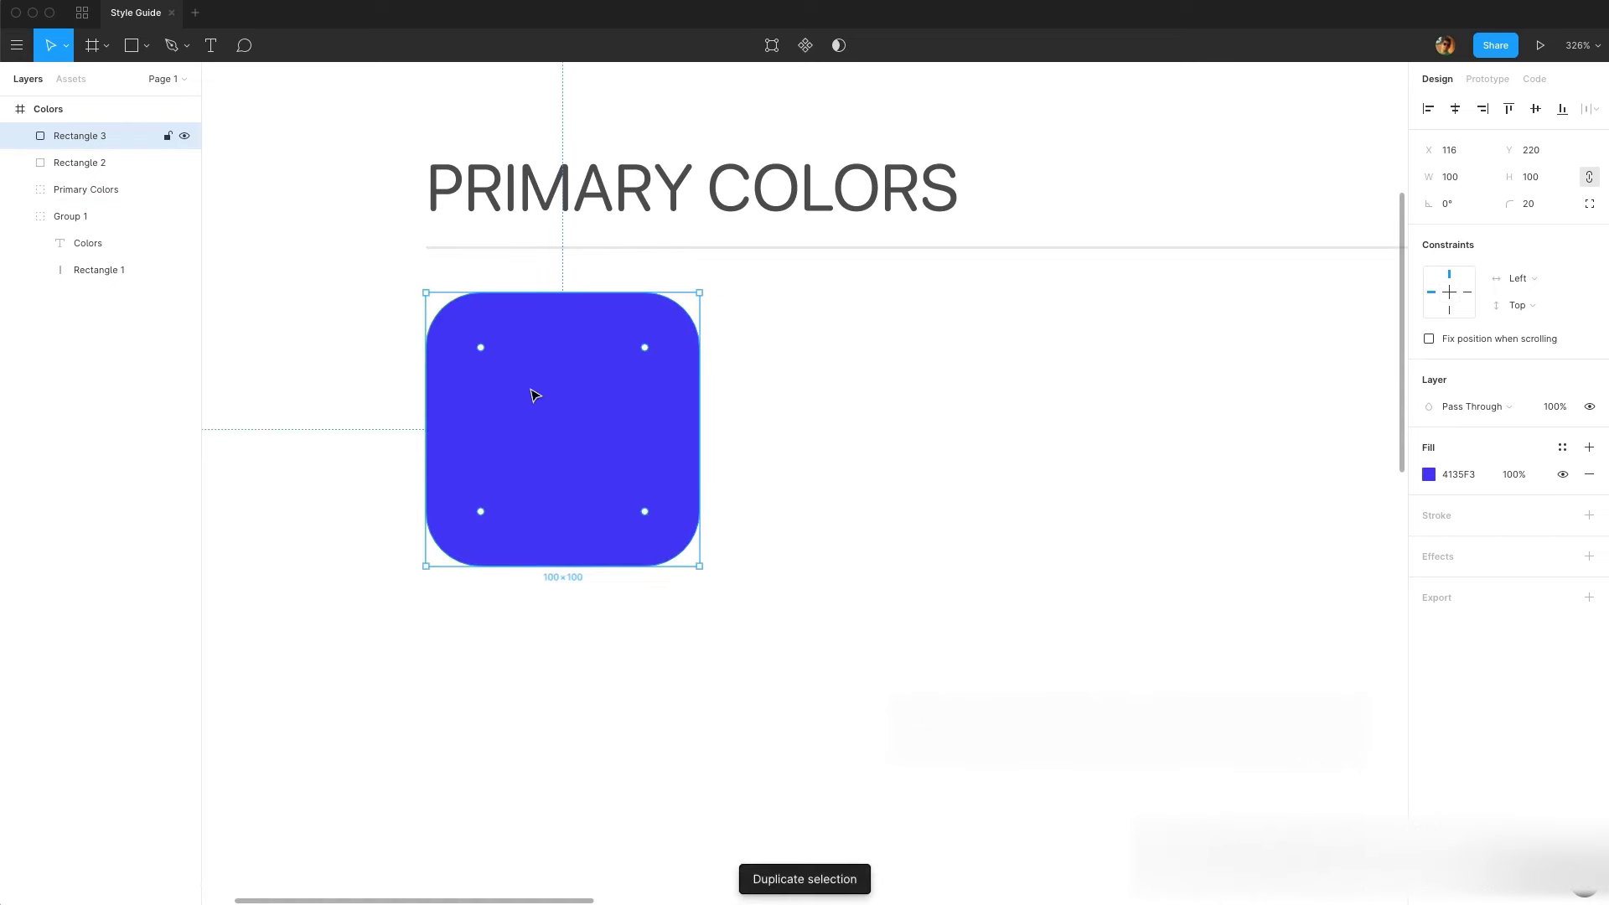
{"action": "left_click_drag", "start_coordinate": [532, 392], "coordinate": [846, 403]}
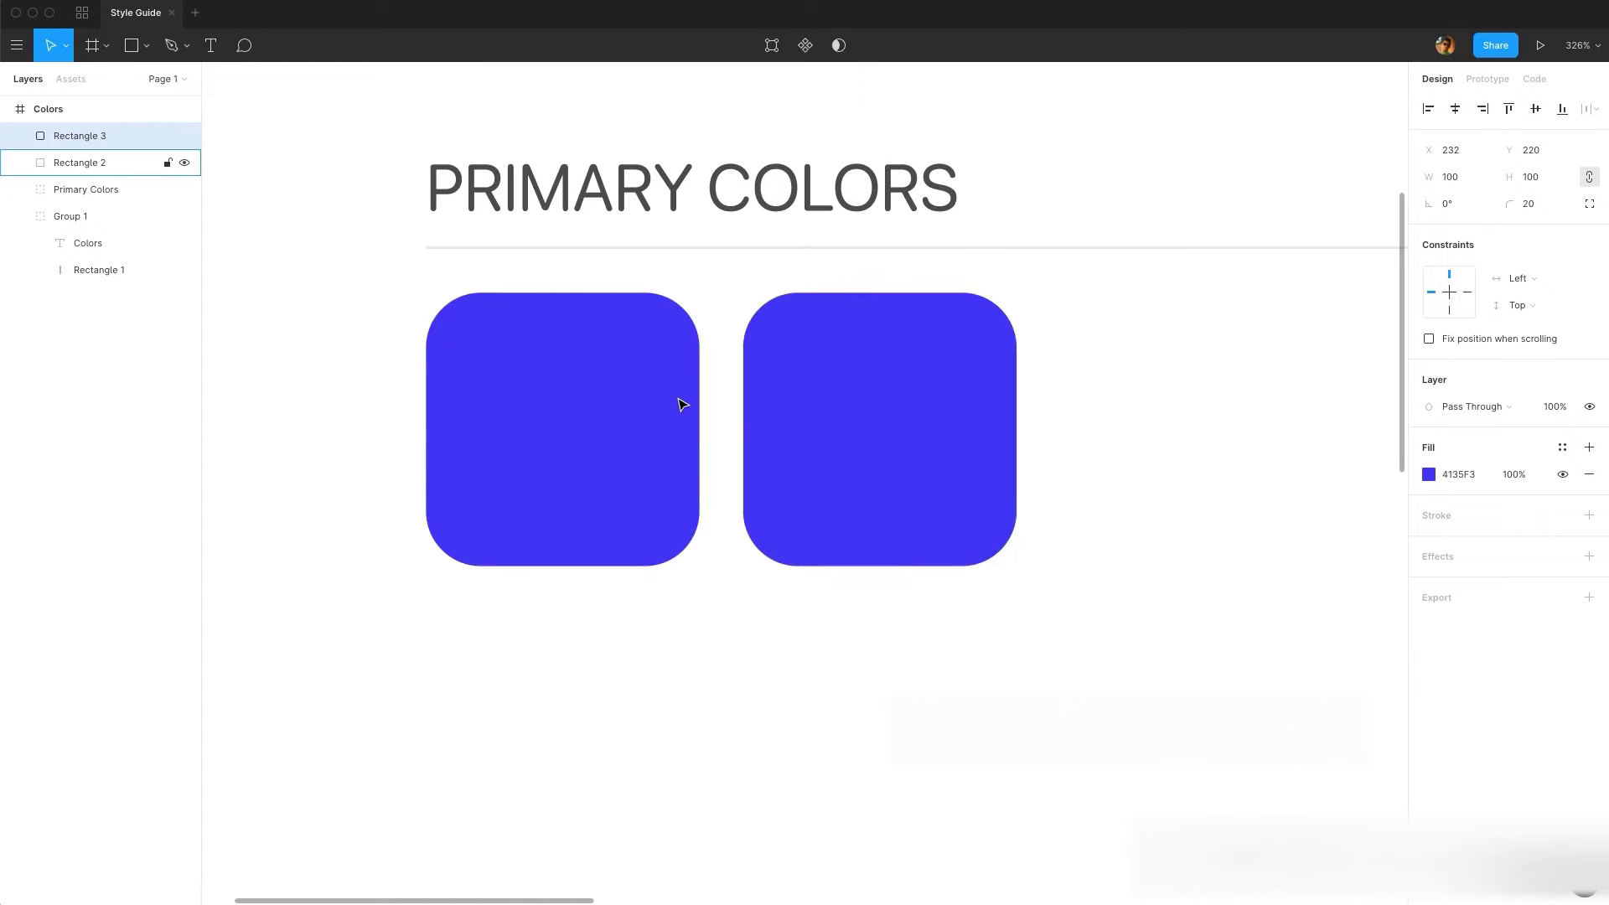
{"action": "key", "text": "super+d"}
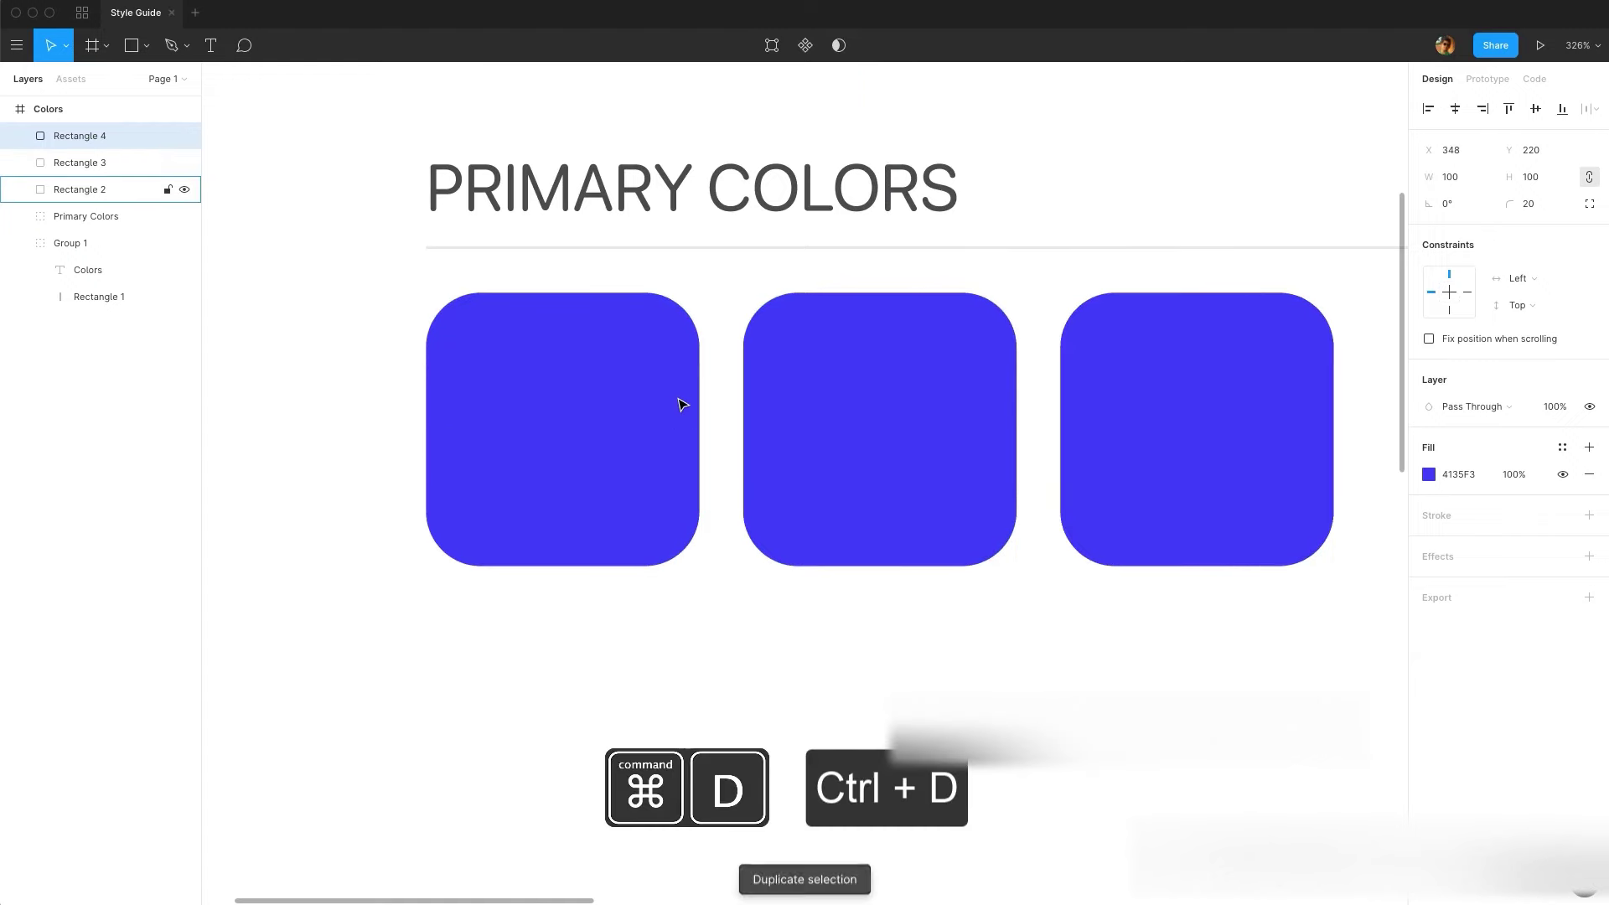
{"action": "key", "text": "super+d"}
{"action": "scroll", "coordinate": [683, 403], "scroll_direction": "right", "scroll_amount": 5}
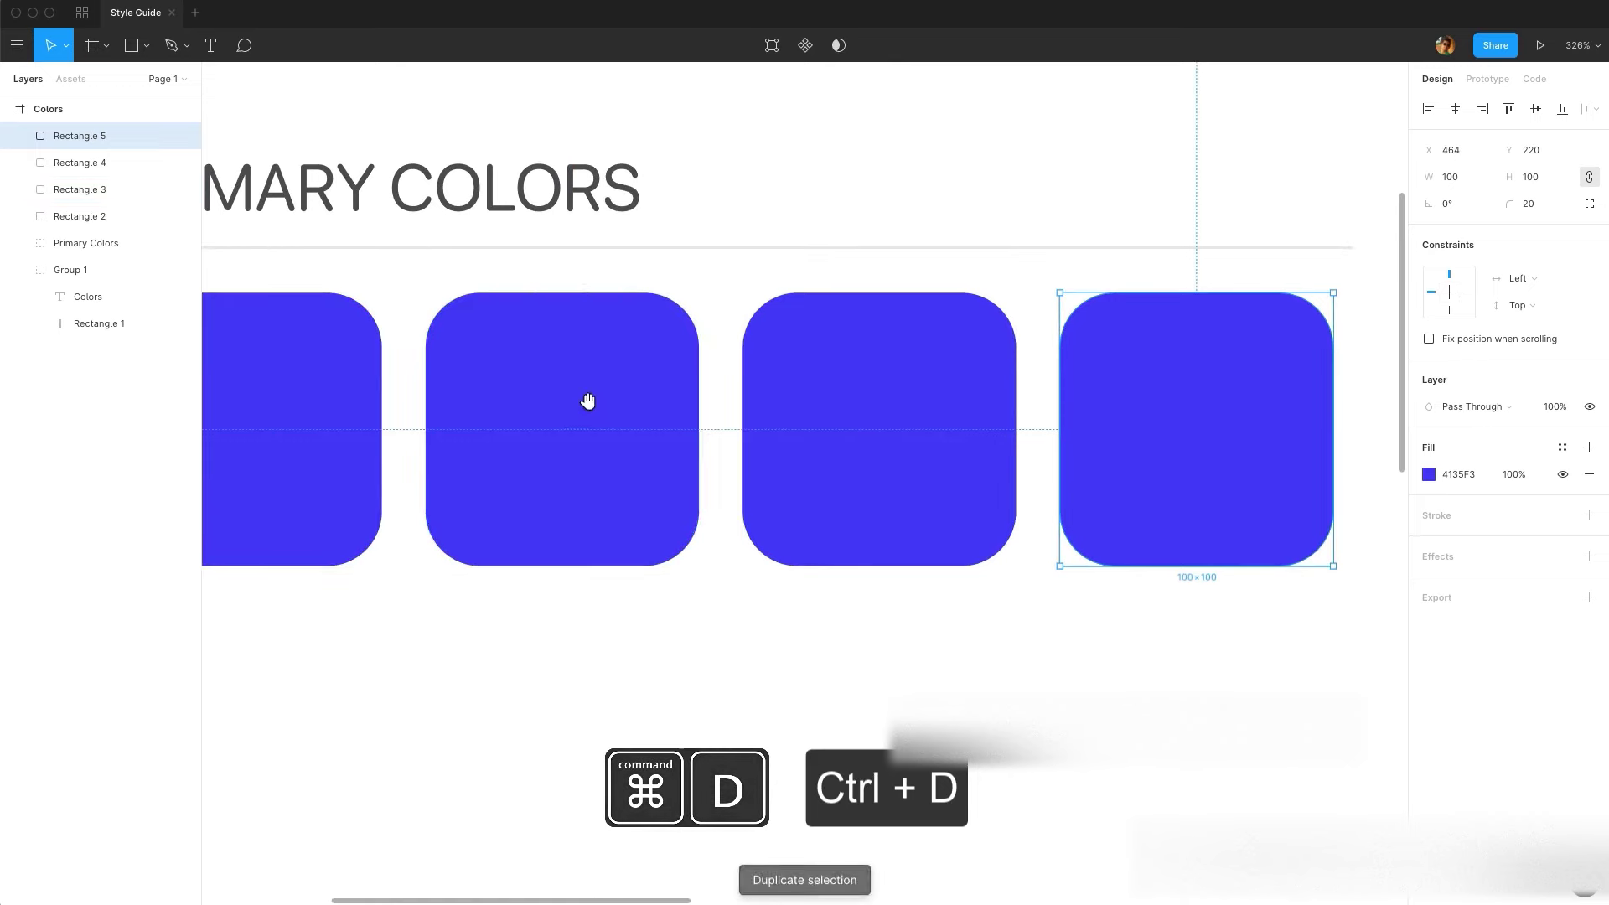
{"action": "left_click_drag", "start_coordinate": [589, 402], "coordinate": [783, 406]}
{"action": "scroll", "coordinate": [783, 405], "scroll_direction": "right", "scroll_amount": 2}
{"action": "scroll", "coordinate": [782, 406], "scroll_direction": "down", "scroll_amount": 3}
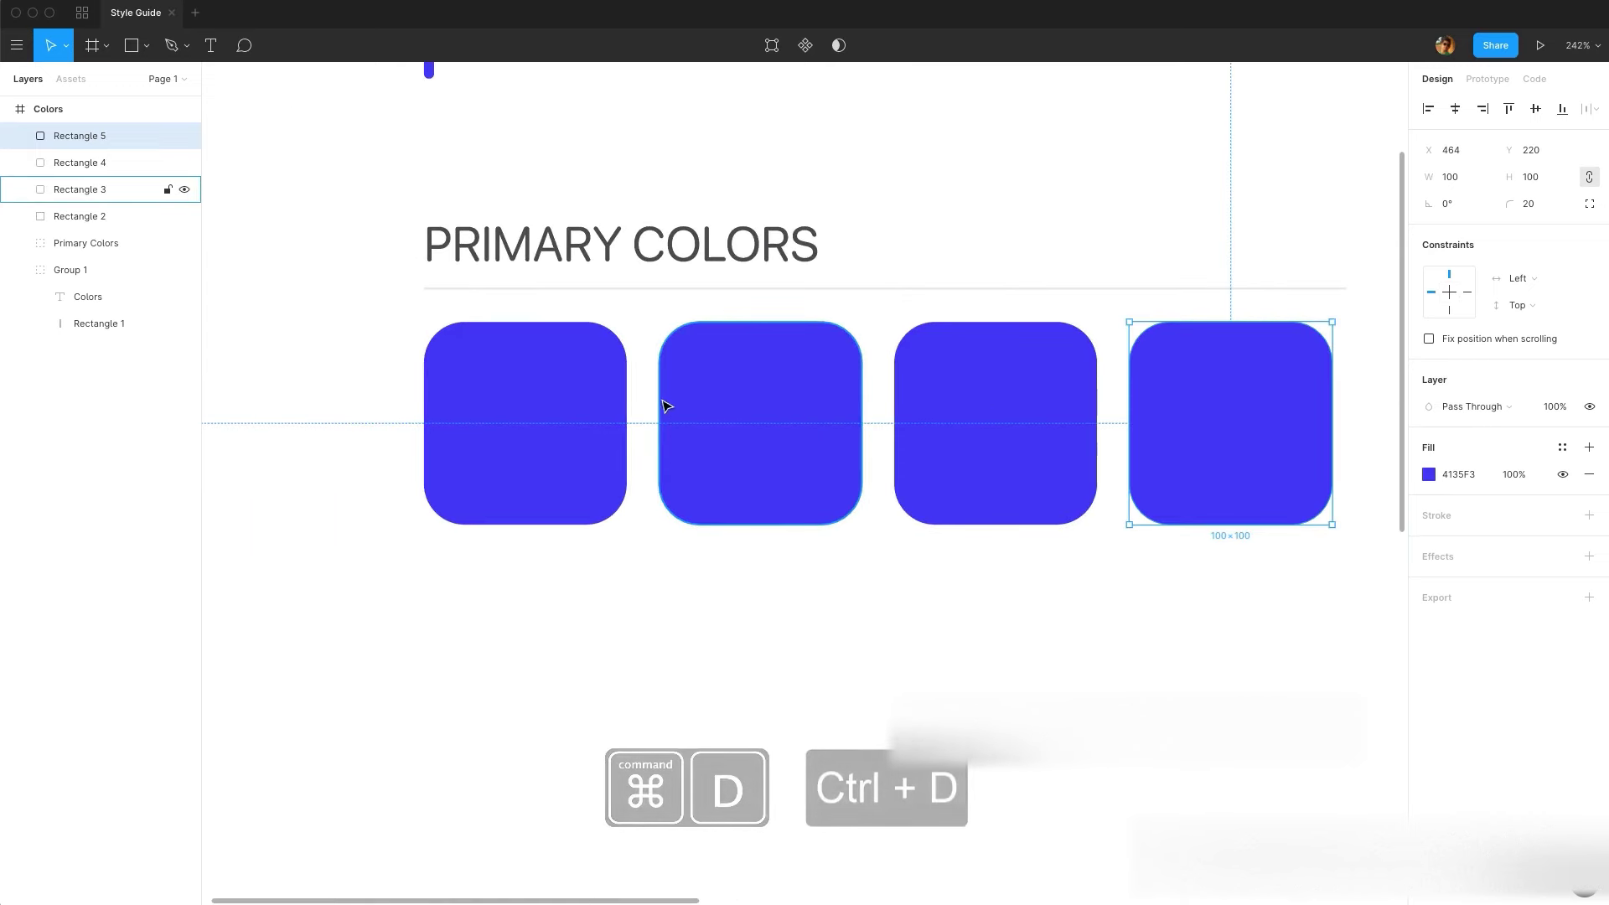
- Set the second, third and fourth swatches' fill opacity to 75%, 50% and 25%
{"action": "left_click", "coordinate": [712, 419]}
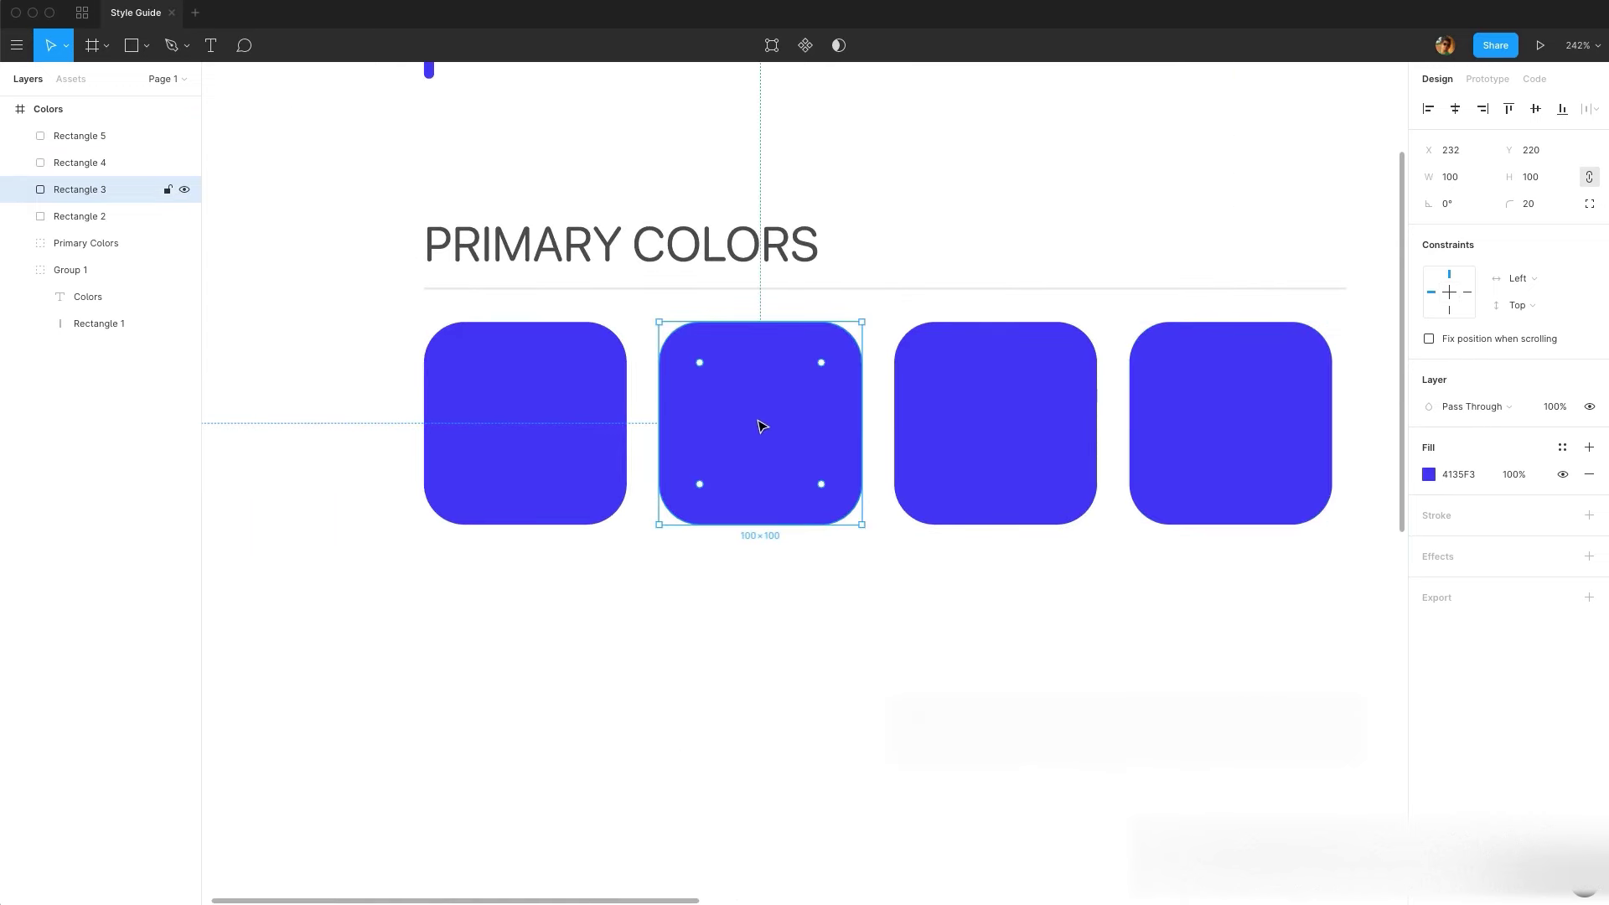
{"action": "left_click", "coordinate": [1513, 474]}
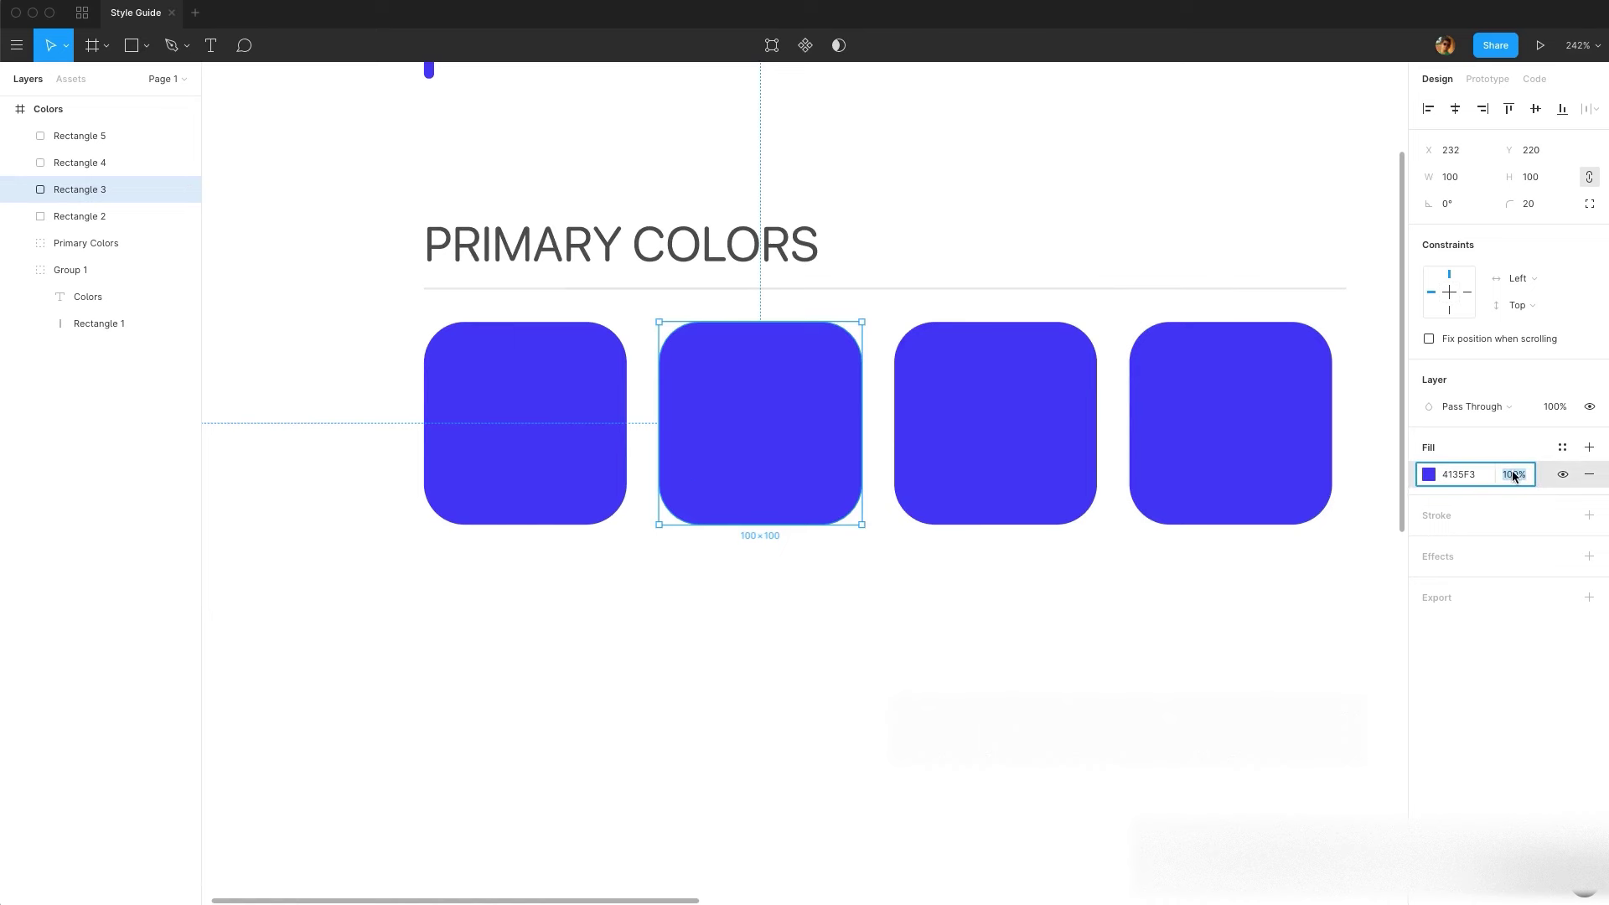
{"action": "type", "text": "75"}
{"action": "key", "text": "Return"}
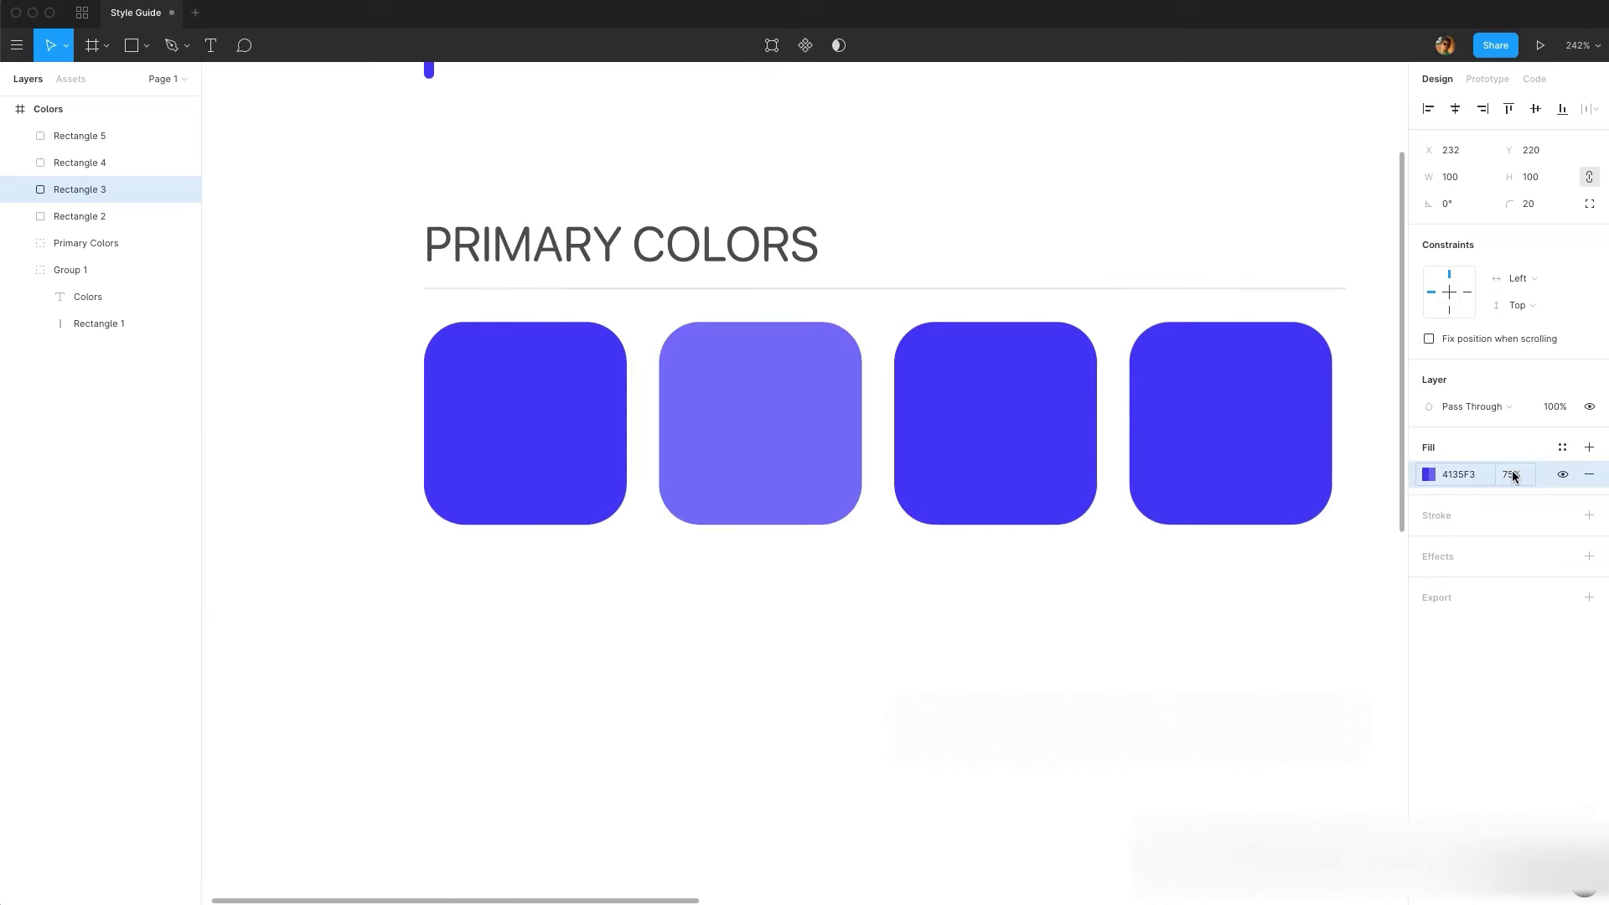
{"action": "left_click", "coordinate": [945, 471]}
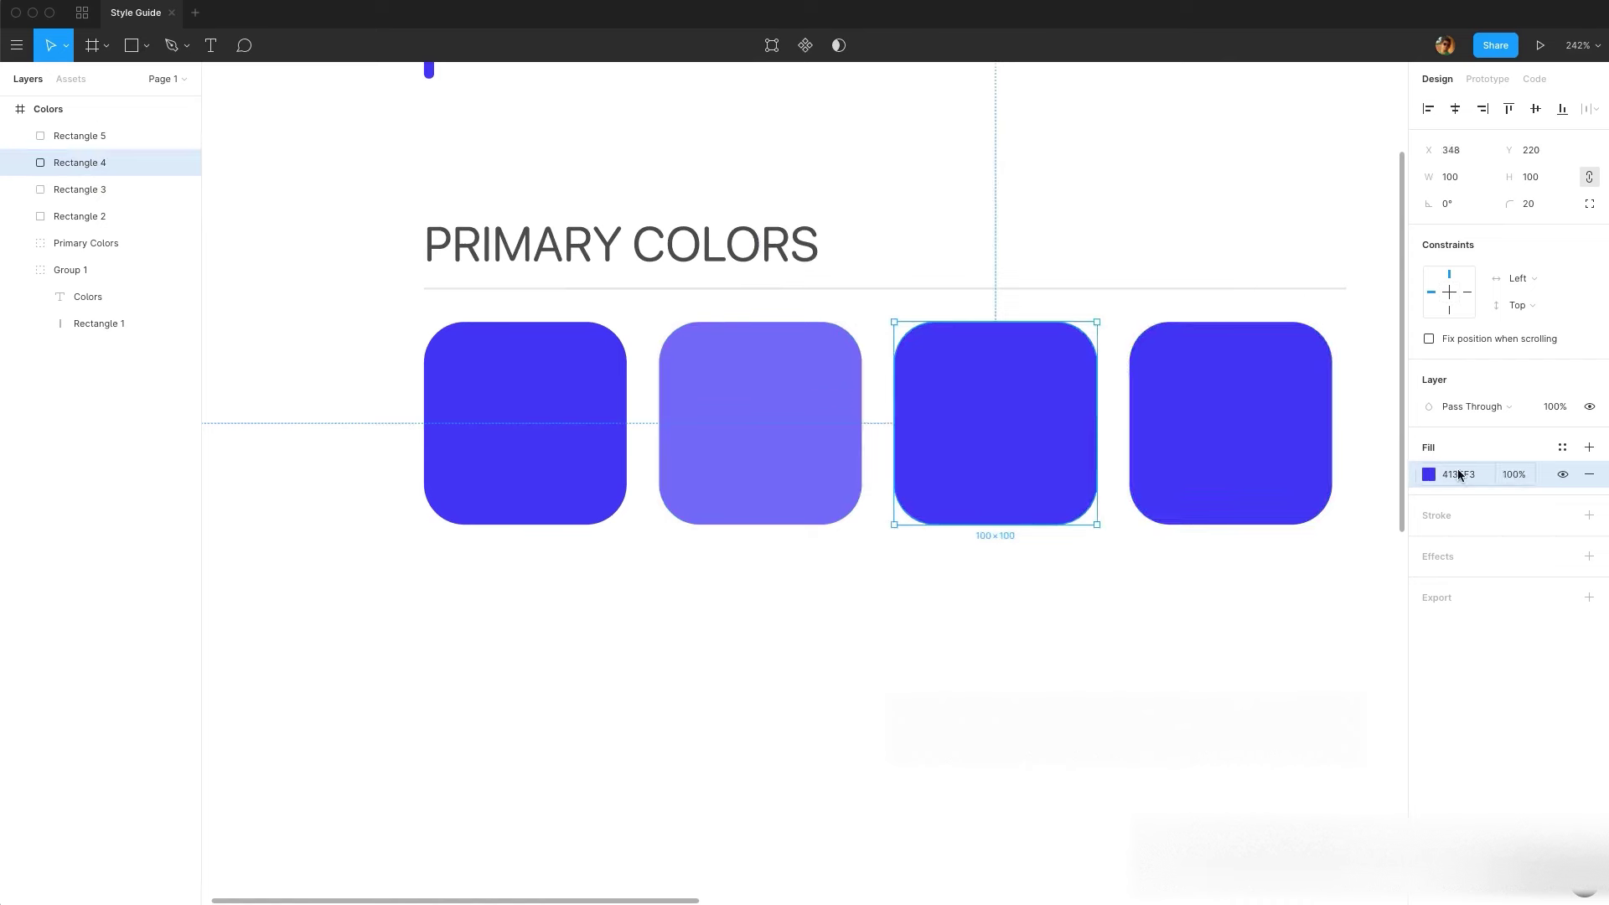
{"action": "left_click", "coordinate": [1513, 474]}
{"action": "type", "text": "5"}
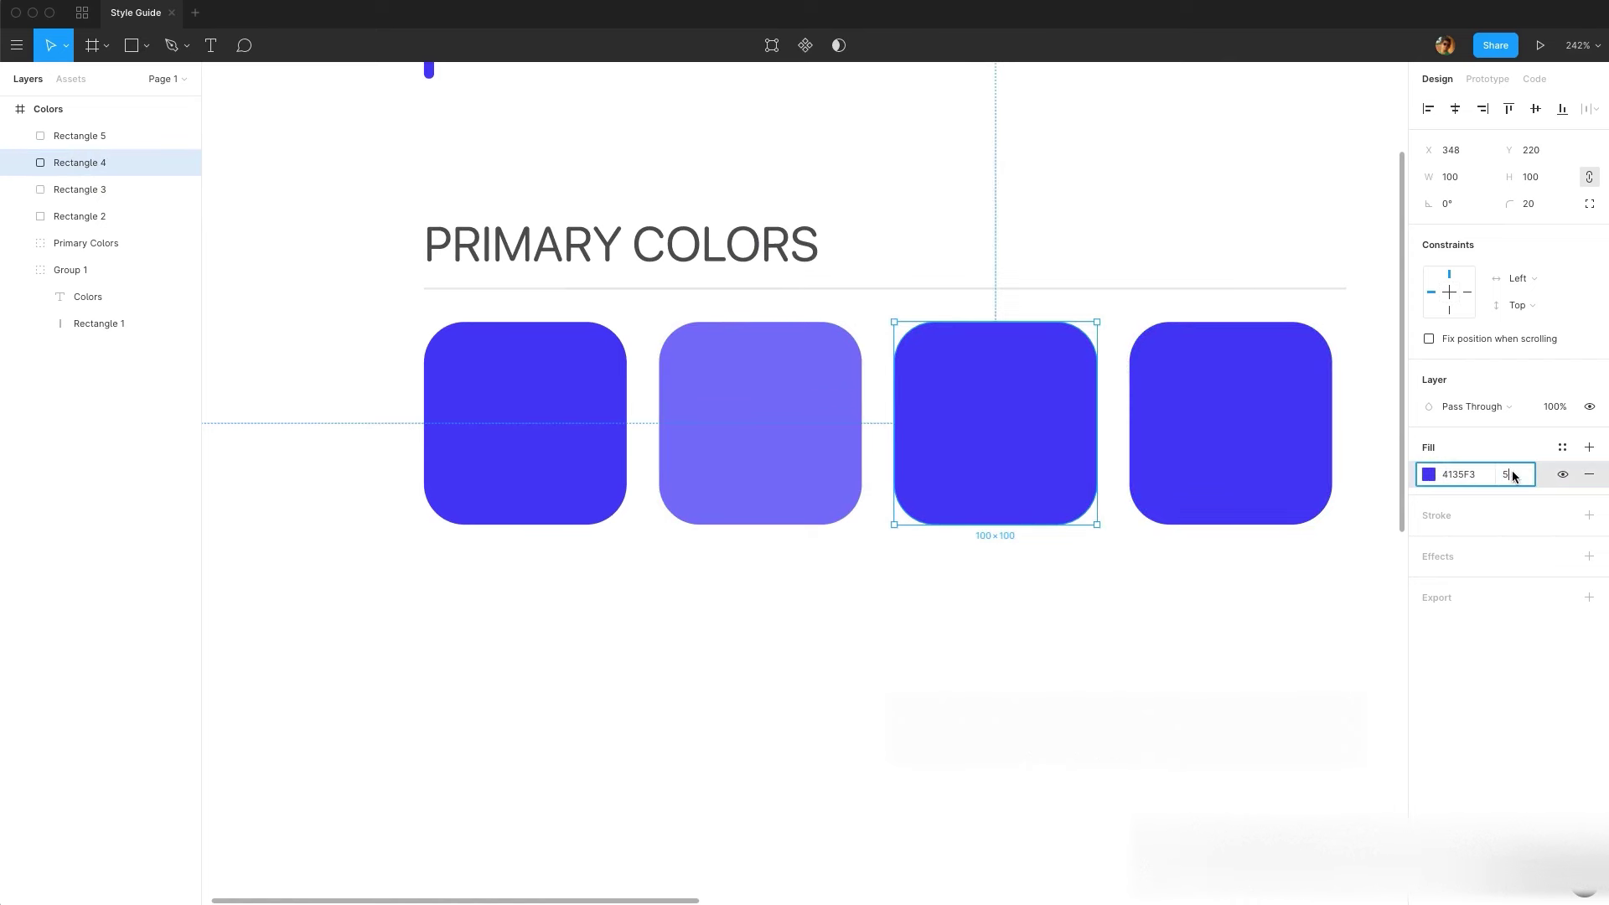
{"action": "type", "text": "0"}
{"action": "key", "text": "Return"}
{"action": "left_click", "coordinate": [1214, 413]}
{"action": "left_click", "coordinate": [1512, 476]}
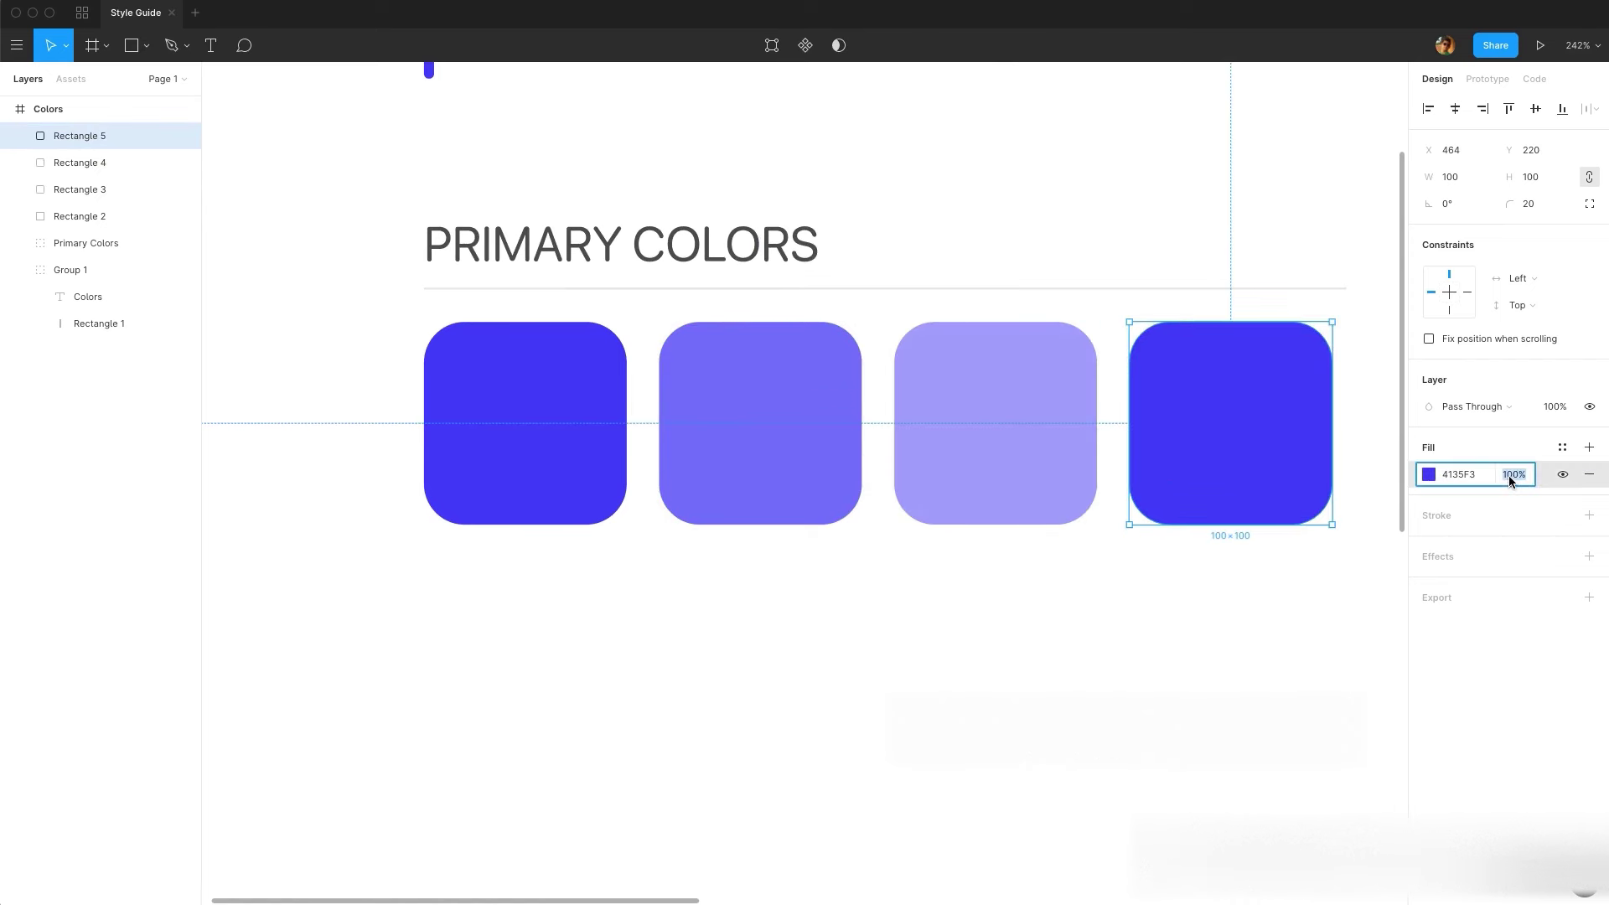
{"action": "type", "text": "25"}
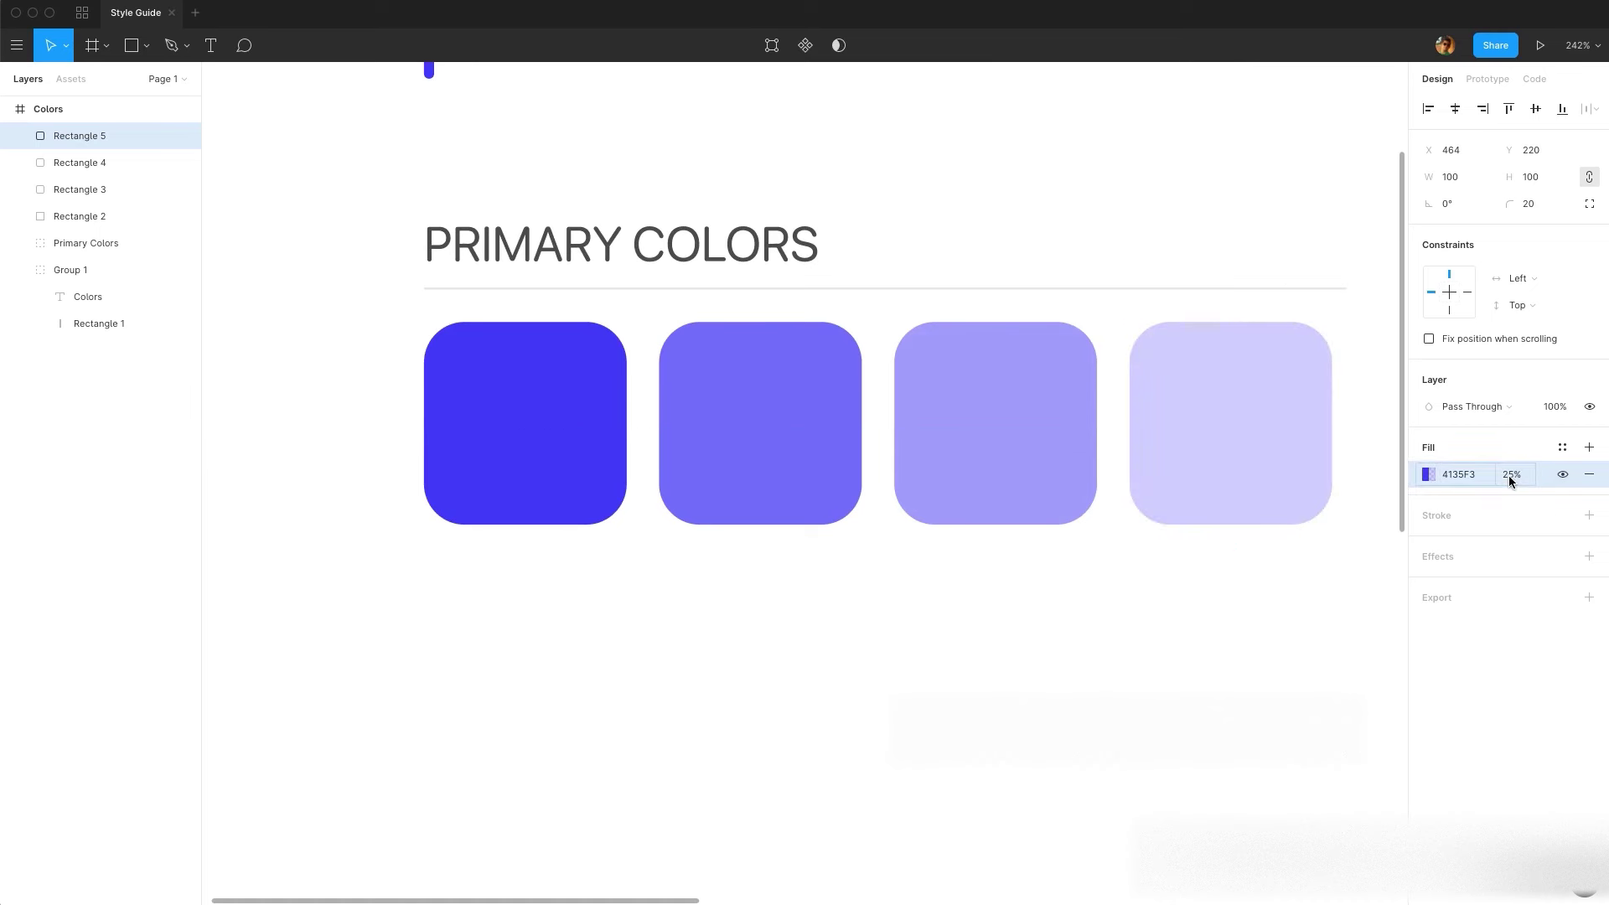
{"action": "left_click", "coordinate": [446, 449]}
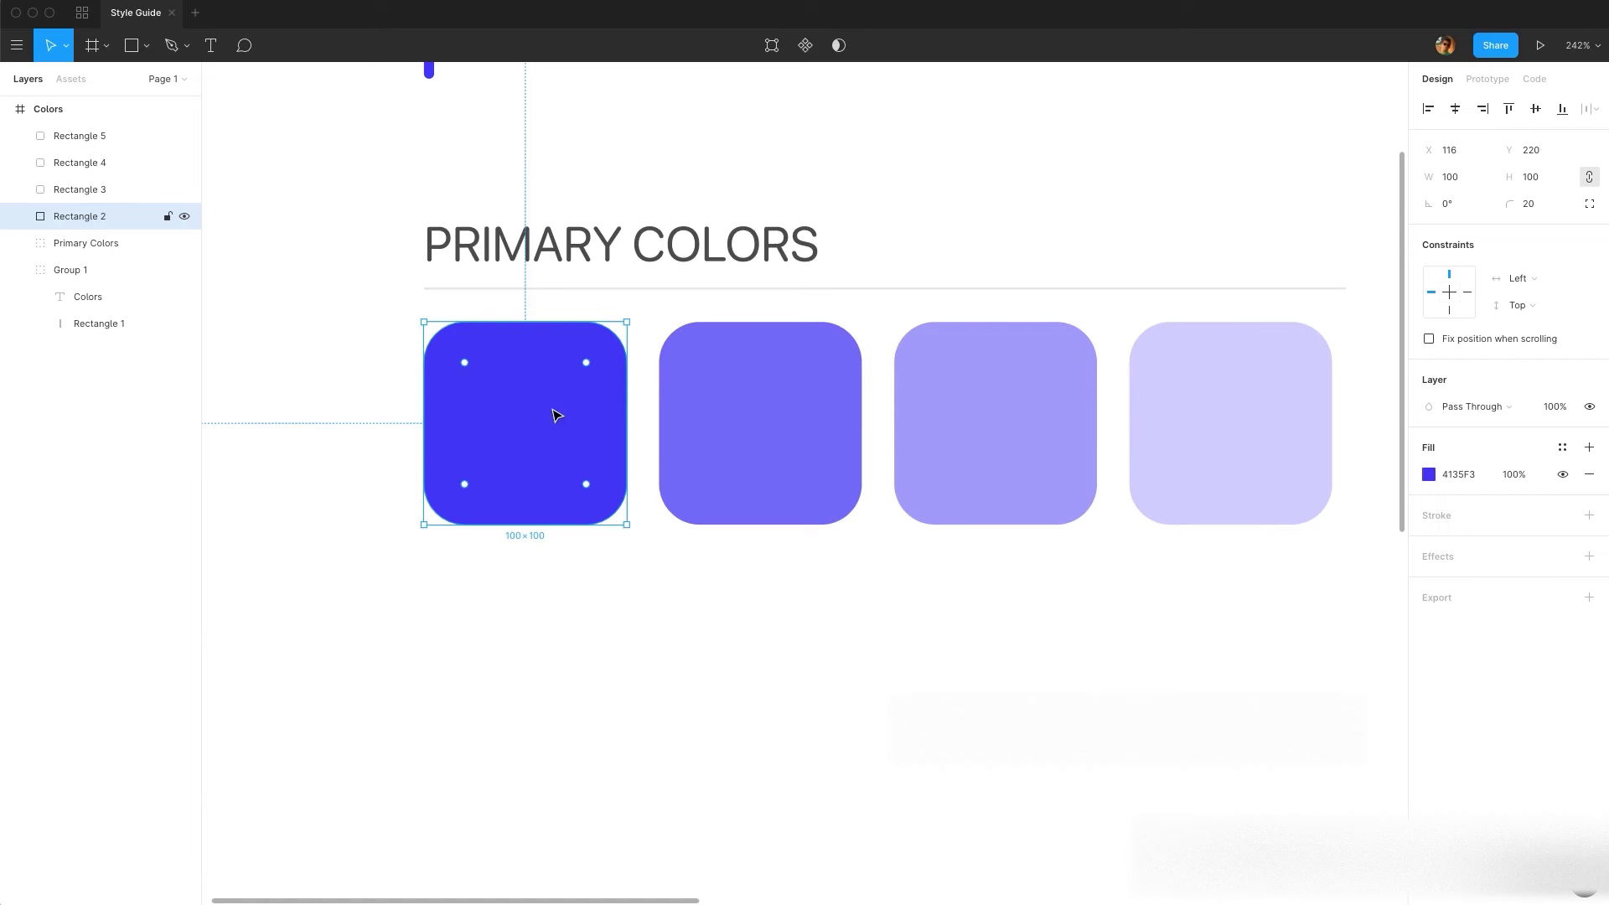
- Save the first swatch's fill as color style 'Colors/Primary/Purple 100%'
{"action": "left_click", "coordinate": [741, 386]}
{"action": "left_click", "coordinate": [981, 395]}
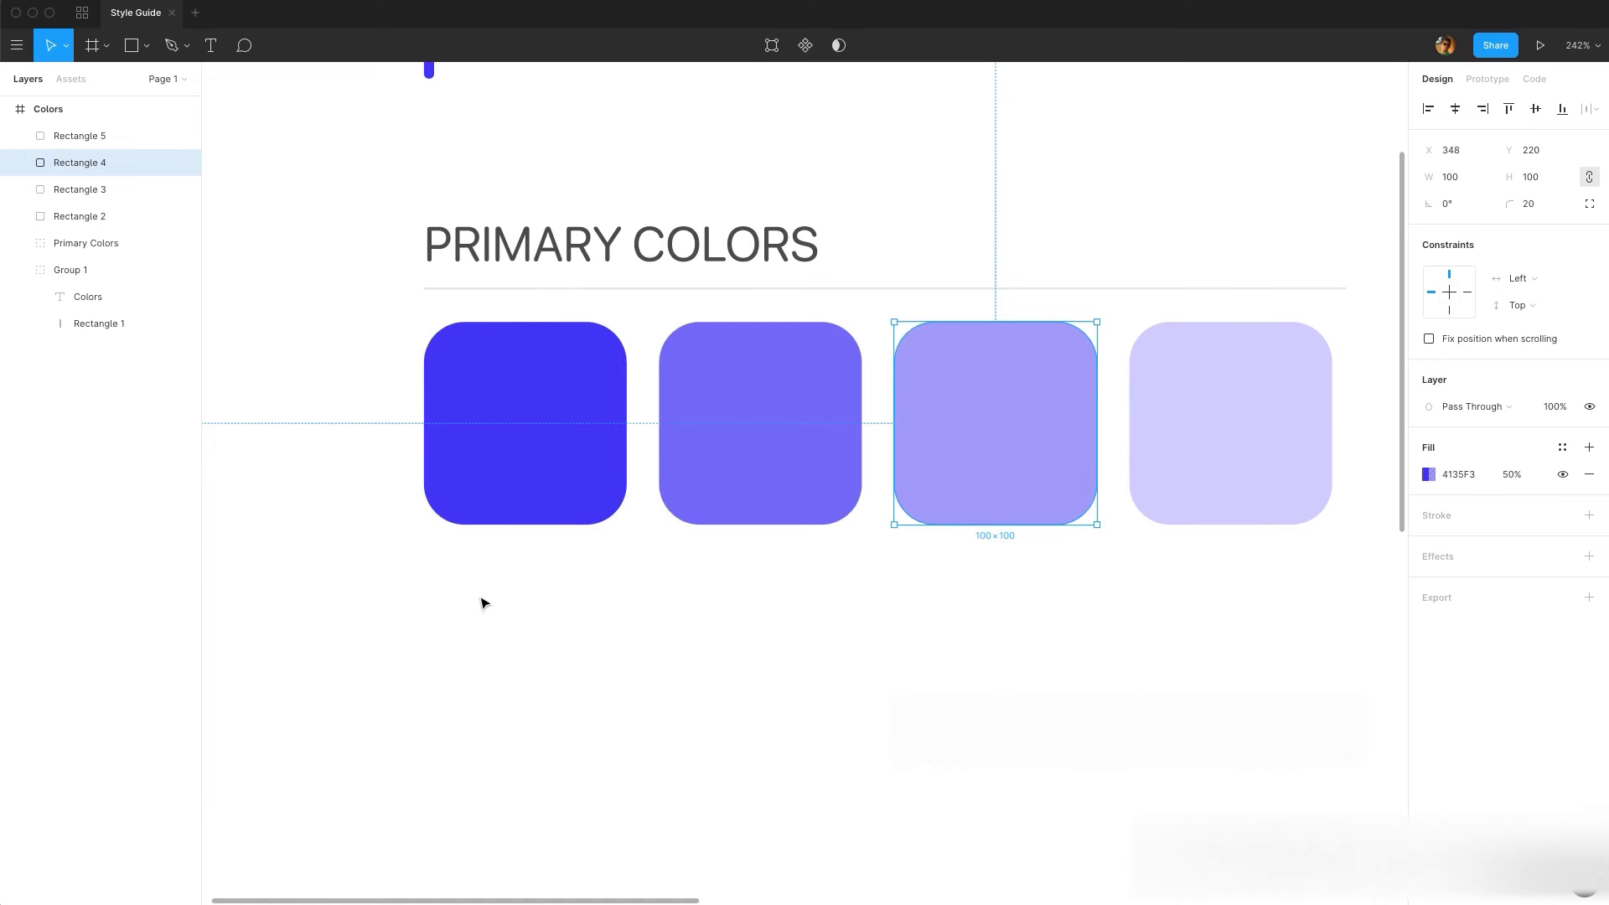
{"action": "left_click", "coordinate": [585, 406]}
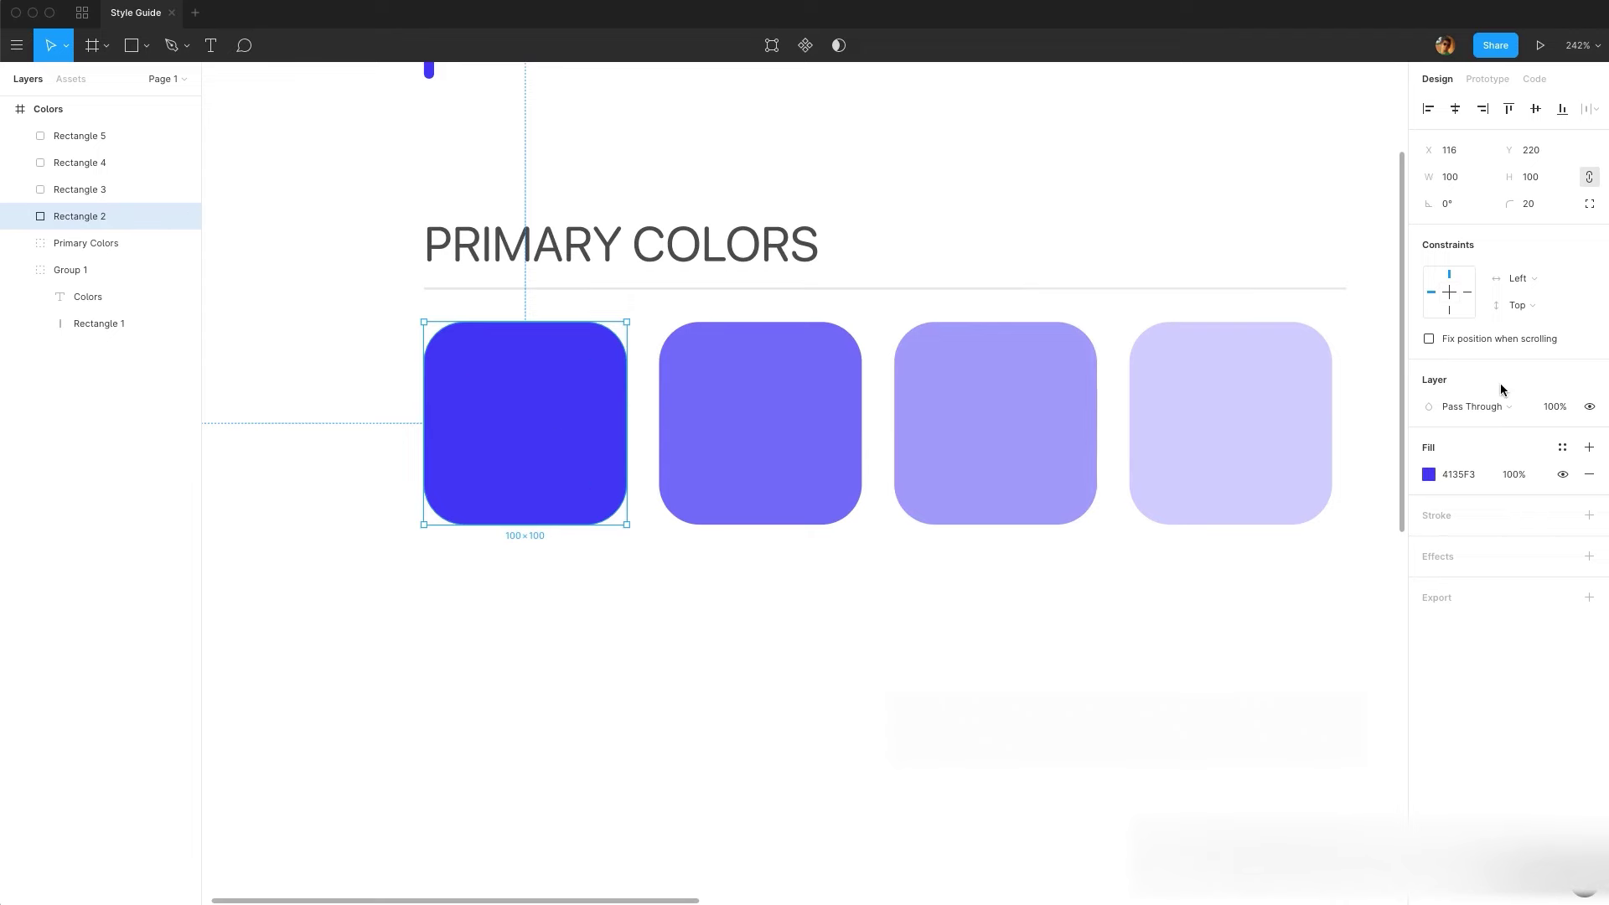
{"action": "left_click", "coordinate": [1562, 452]}
{"action": "left_click", "coordinate": [1579, 481]}
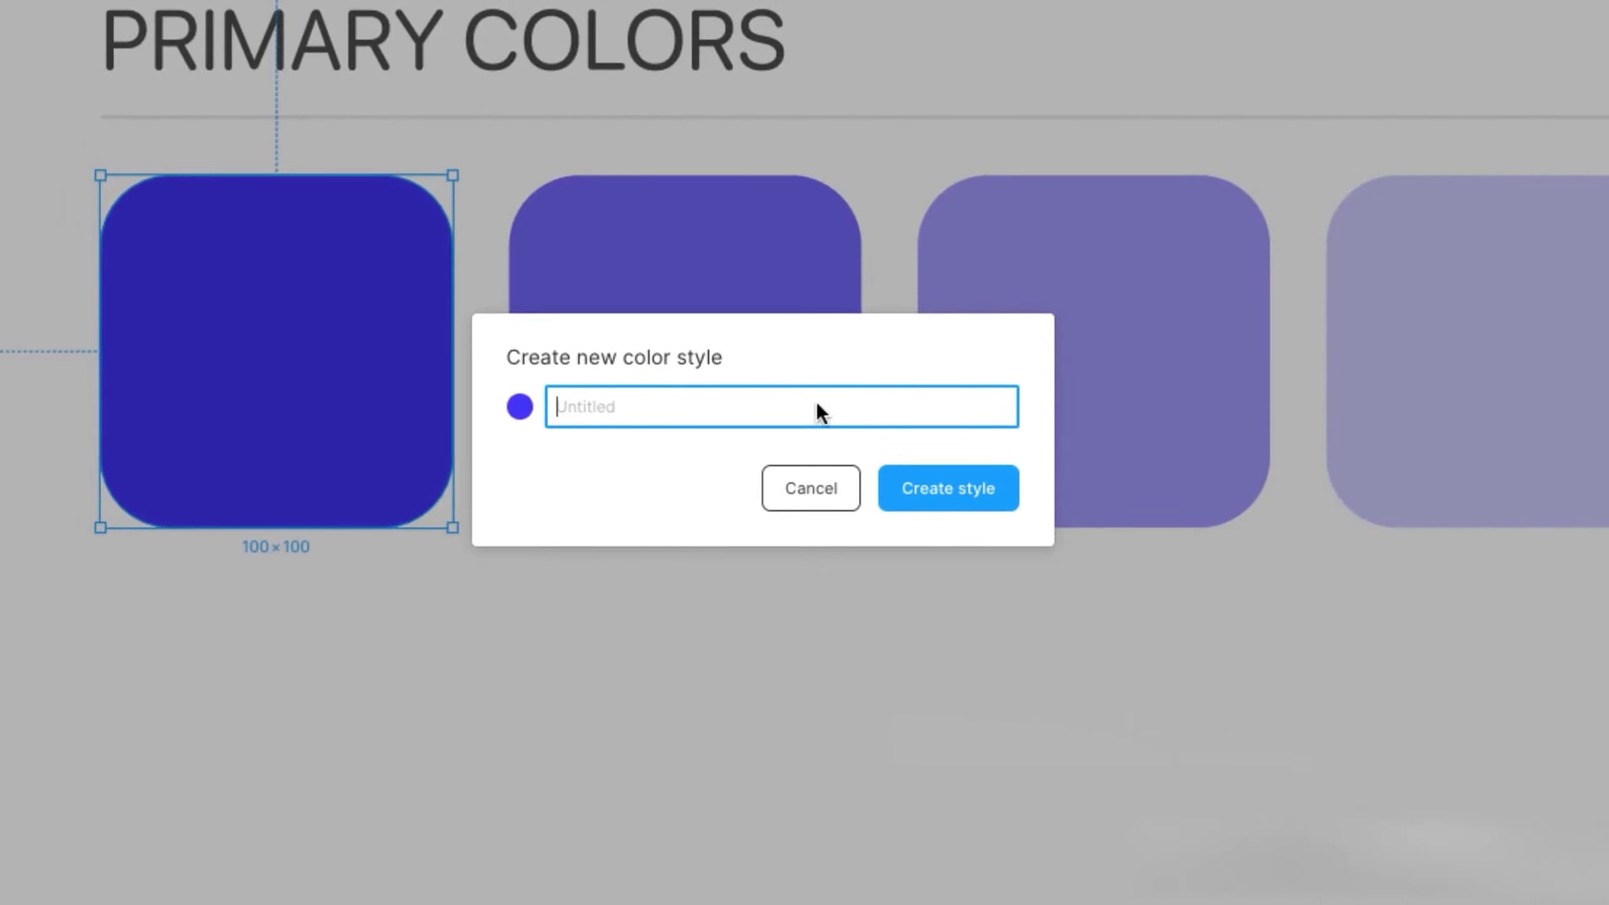
{"action": "type", "text": "Colors/Primary/Purple"}
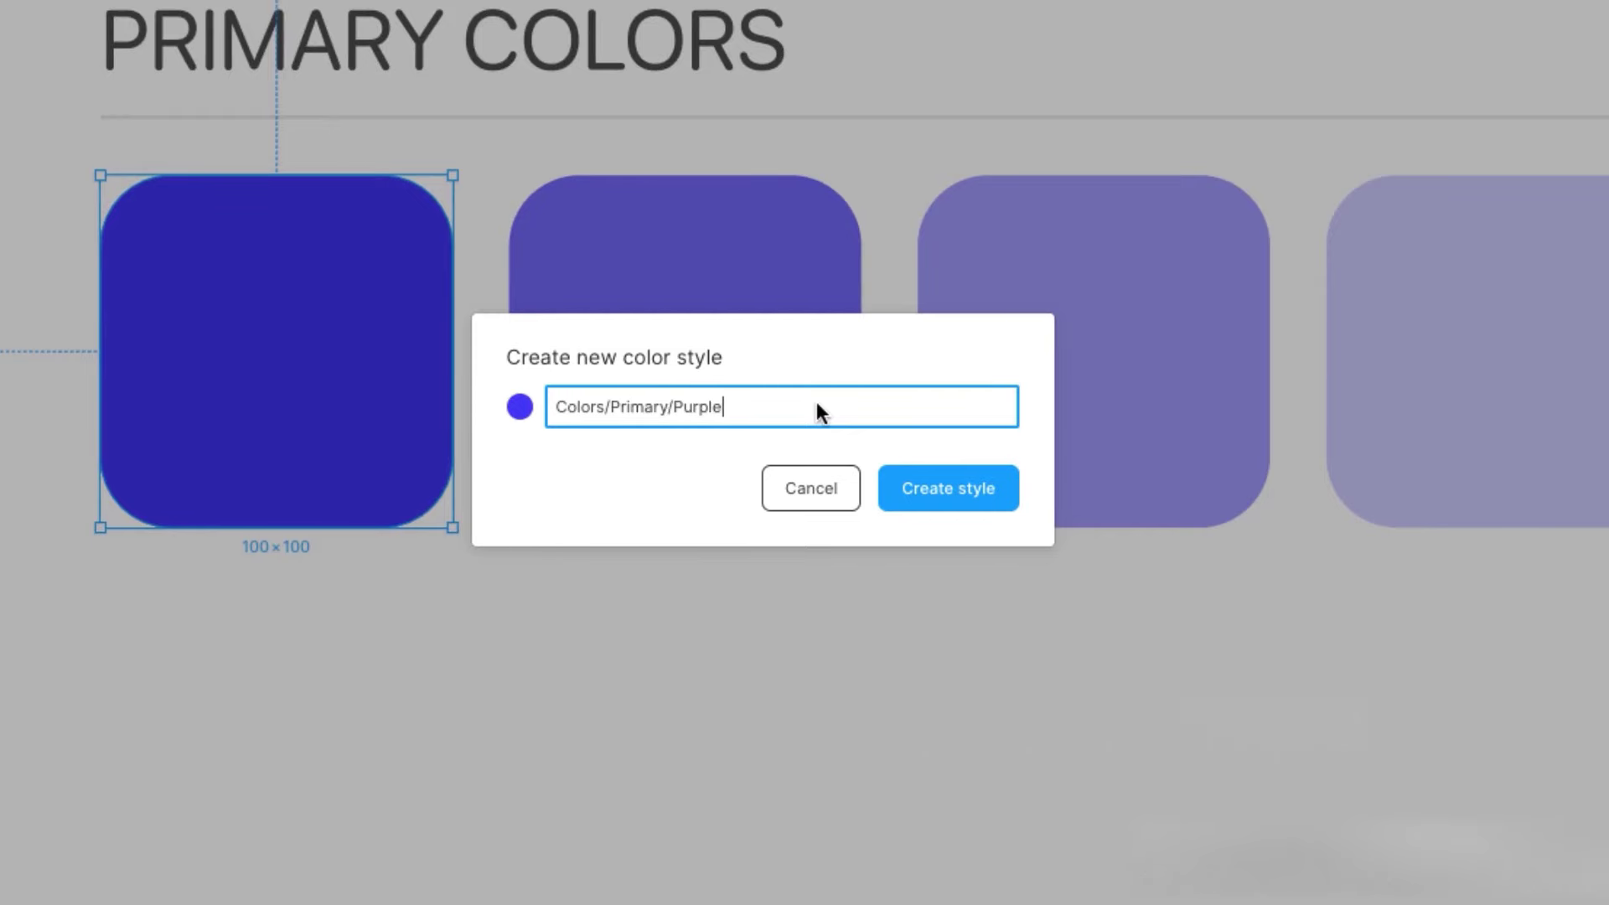
{"action": "type", "text": " 100%"}
{"action": "left_click", "coordinate": [948, 488]}
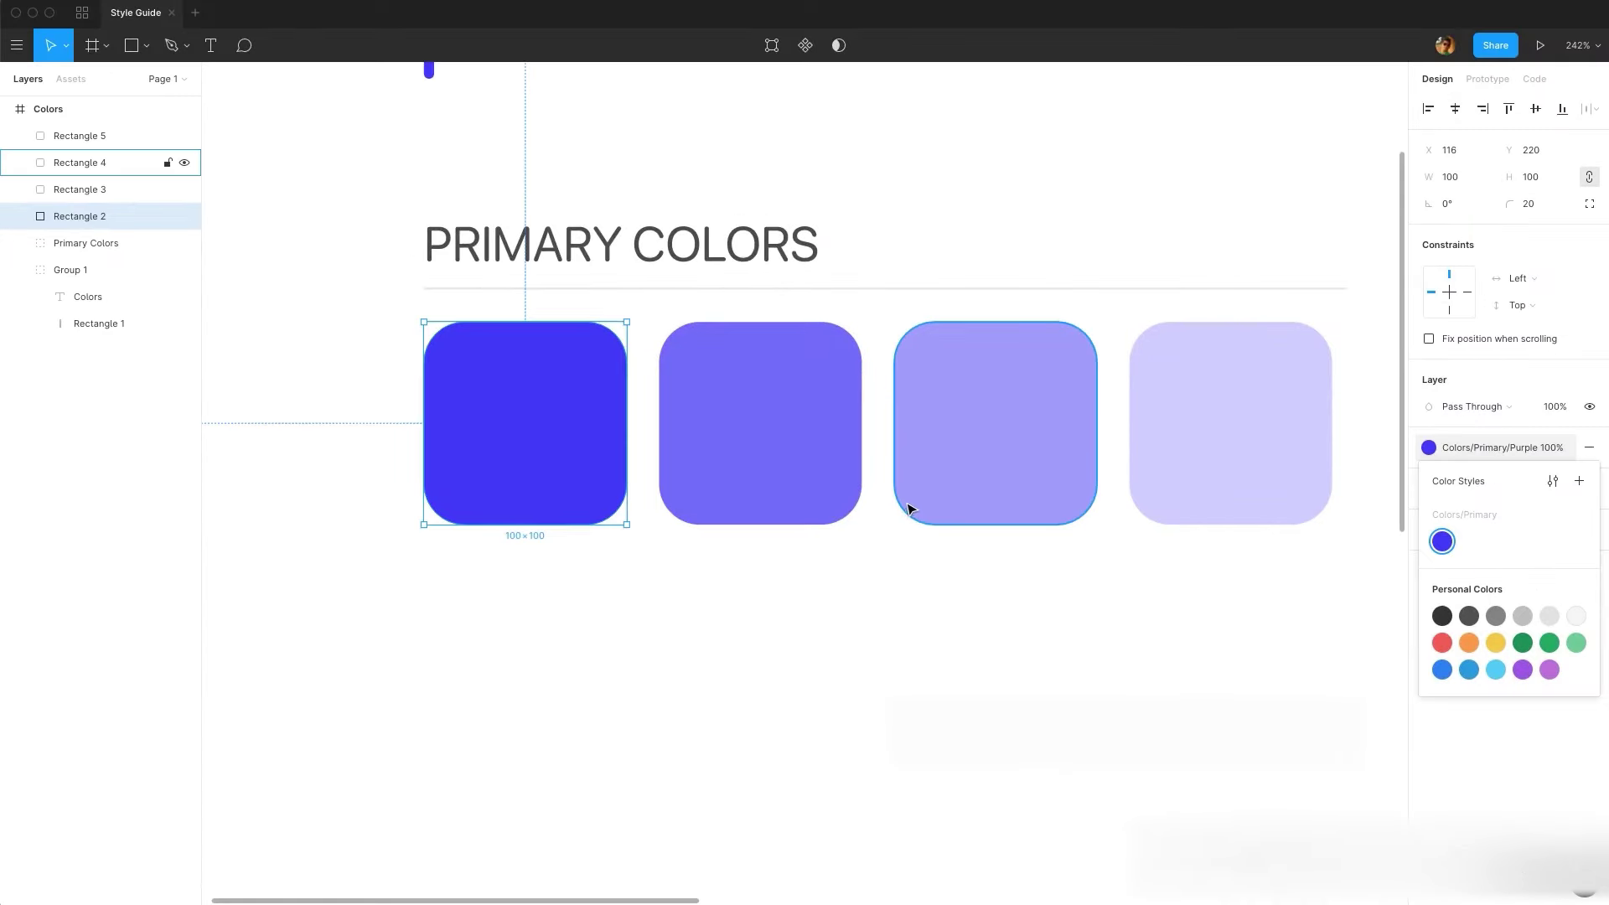
- Save the second swatch's fill as color style 'Colors/Primary/Purple 75%'
{"action": "left_click", "coordinate": [770, 507]}
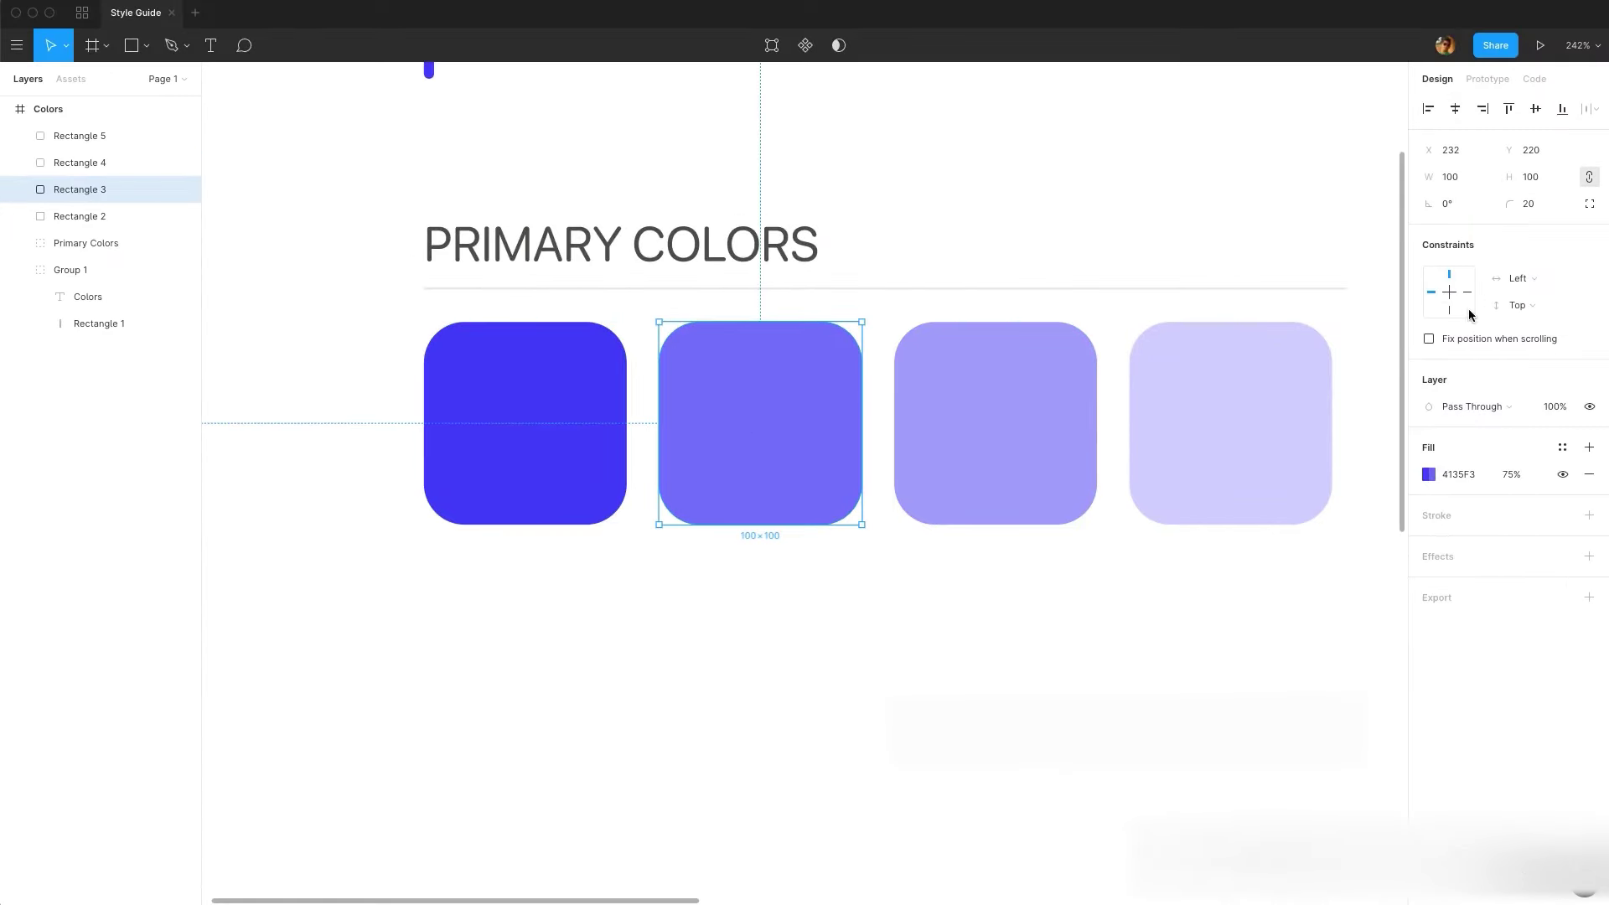
{"action": "left_click", "coordinate": [1562, 447]}
{"action": "left_click", "coordinate": [1579, 480]}
{"action": "type", "text": "Colors/Primary/Purple 75"}
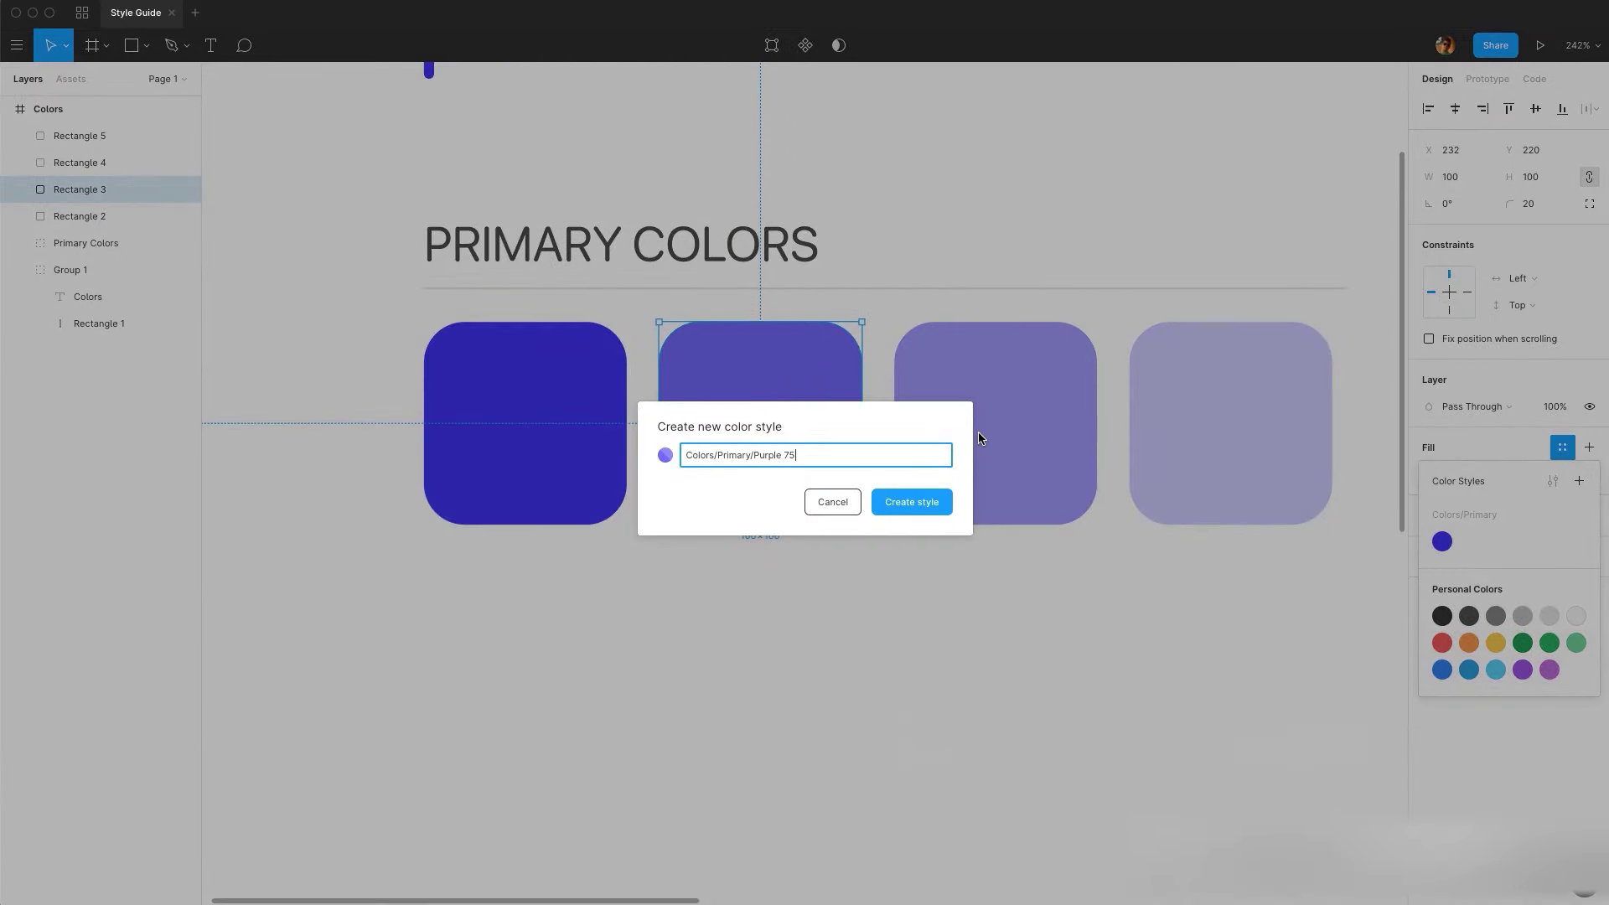
{"action": "type", "text": "%"}
{"action": "key", "text": "super+a"}
{"action": "key", "text": "super+c"}
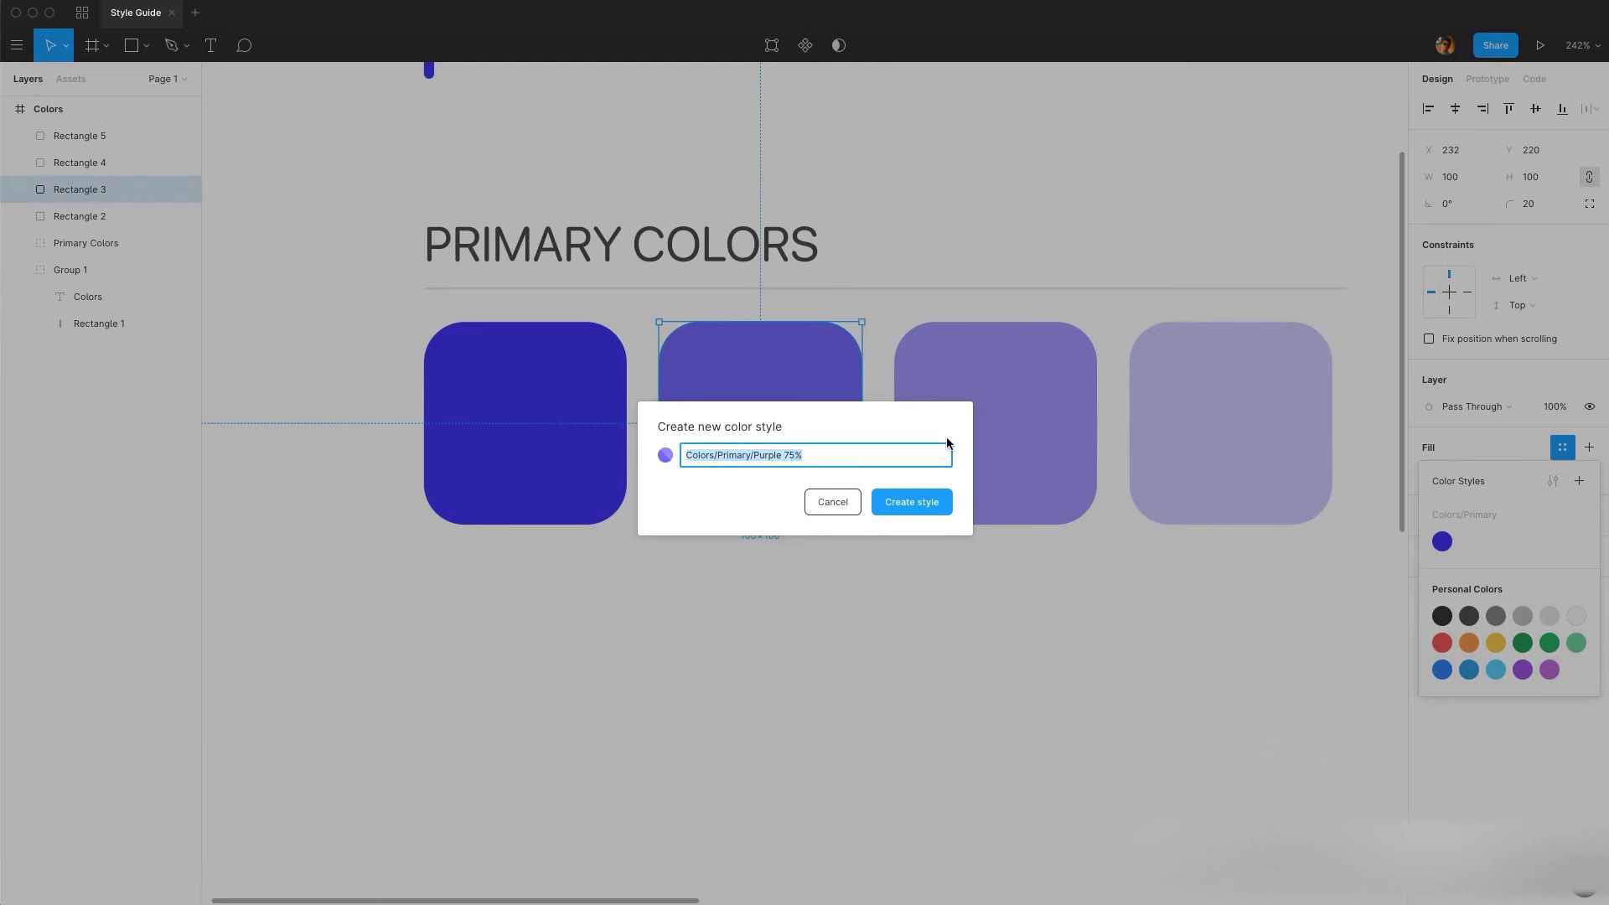
{"action": "left_click", "coordinate": [919, 501]}
- Save the third swatch's fill as color style 'Colors/Primary/Purple 50%'
{"action": "left_click", "coordinate": [922, 503]}
{"action": "left_click", "coordinate": [1562, 447]}
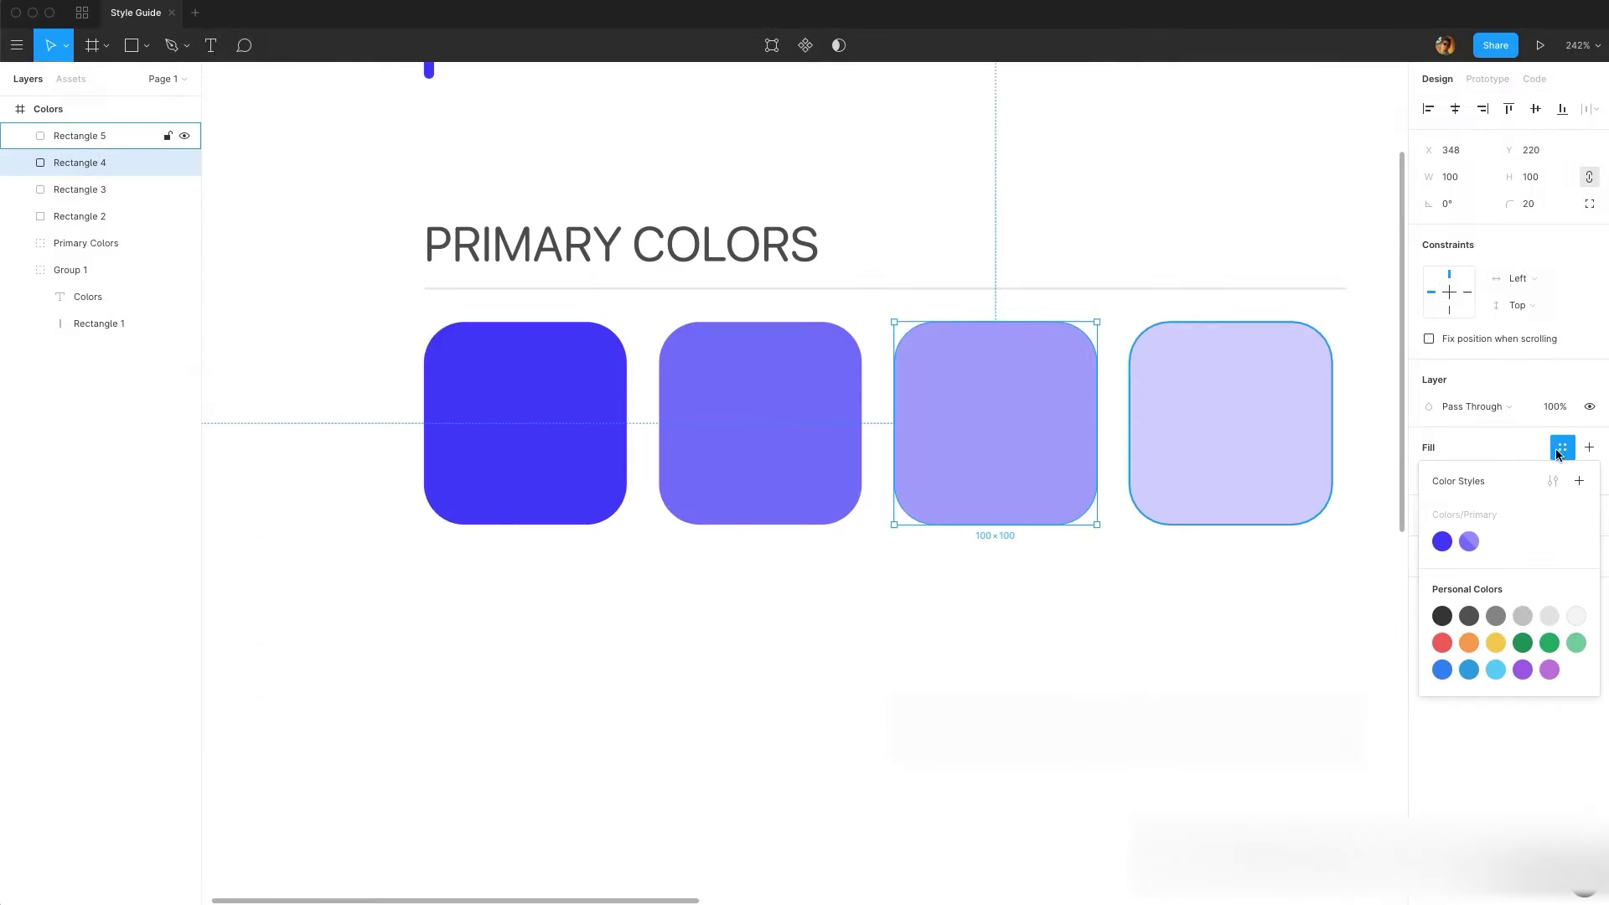
{"action": "left_click", "coordinate": [1579, 480]}
{"action": "key", "text": "super+v"}
{"action": "double_click", "coordinate": [793, 455]}
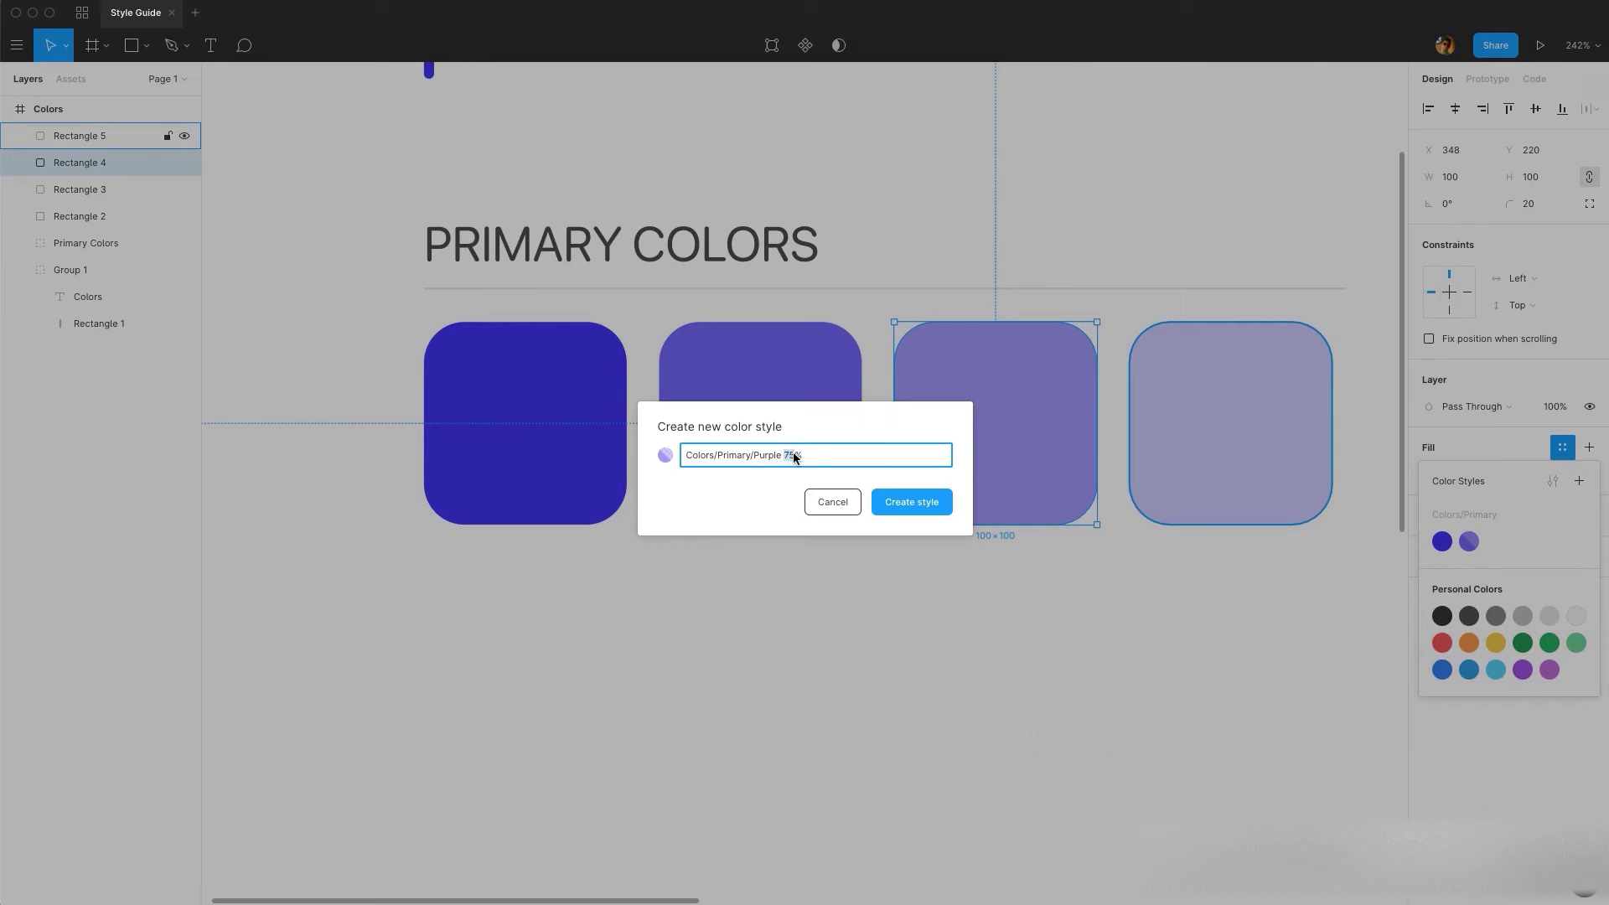
{"action": "type", "text": "50"}
{"action": "left_click", "coordinate": [912, 502]}
- Save the fourth swatch's fill as color style 'Colors/Primary/Purple 25%'
{"action": "left_click", "coordinate": [1224, 470]}
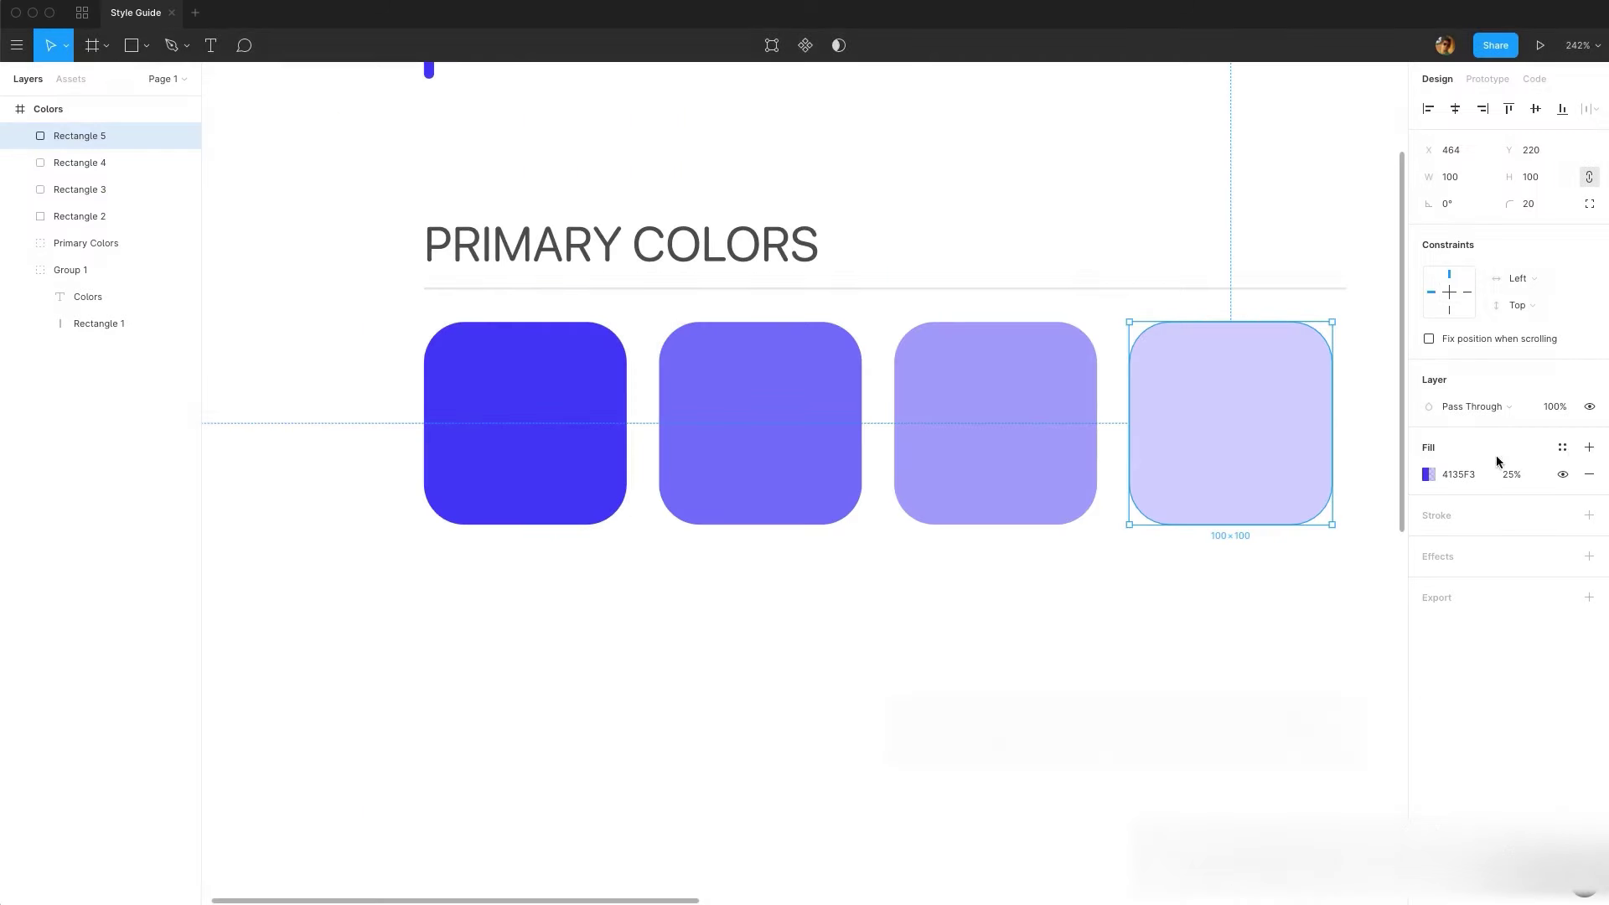
{"action": "left_click", "coordinate": [1563, 449]}
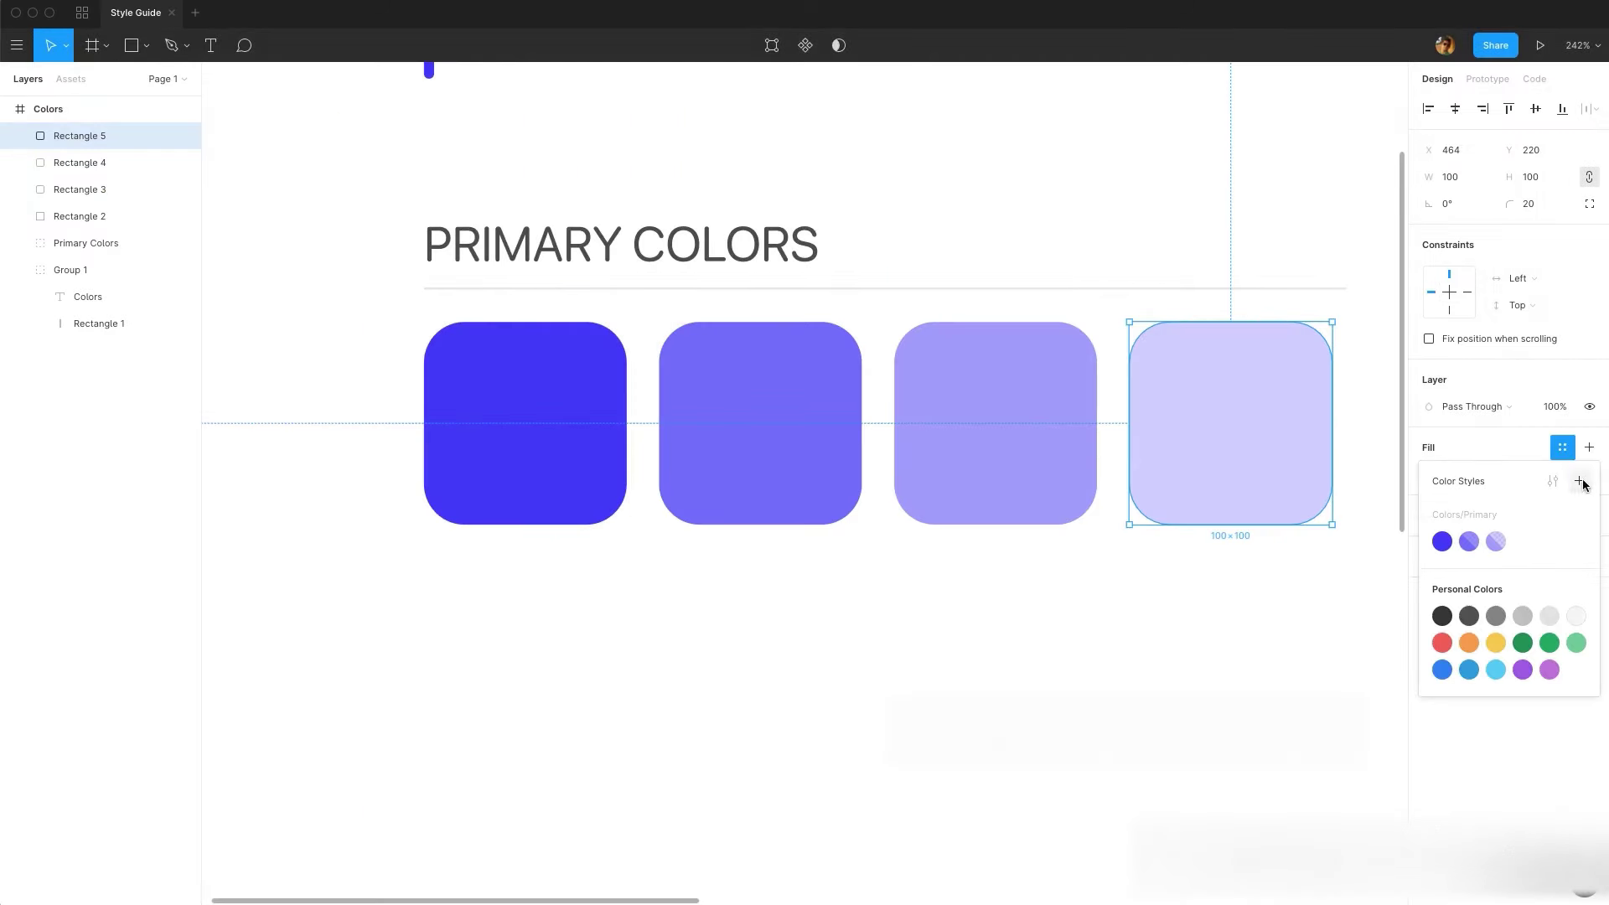
{"action": "left_click", "coordinate": [1579, 480]}
{"action": "key", "text": "super+v"}
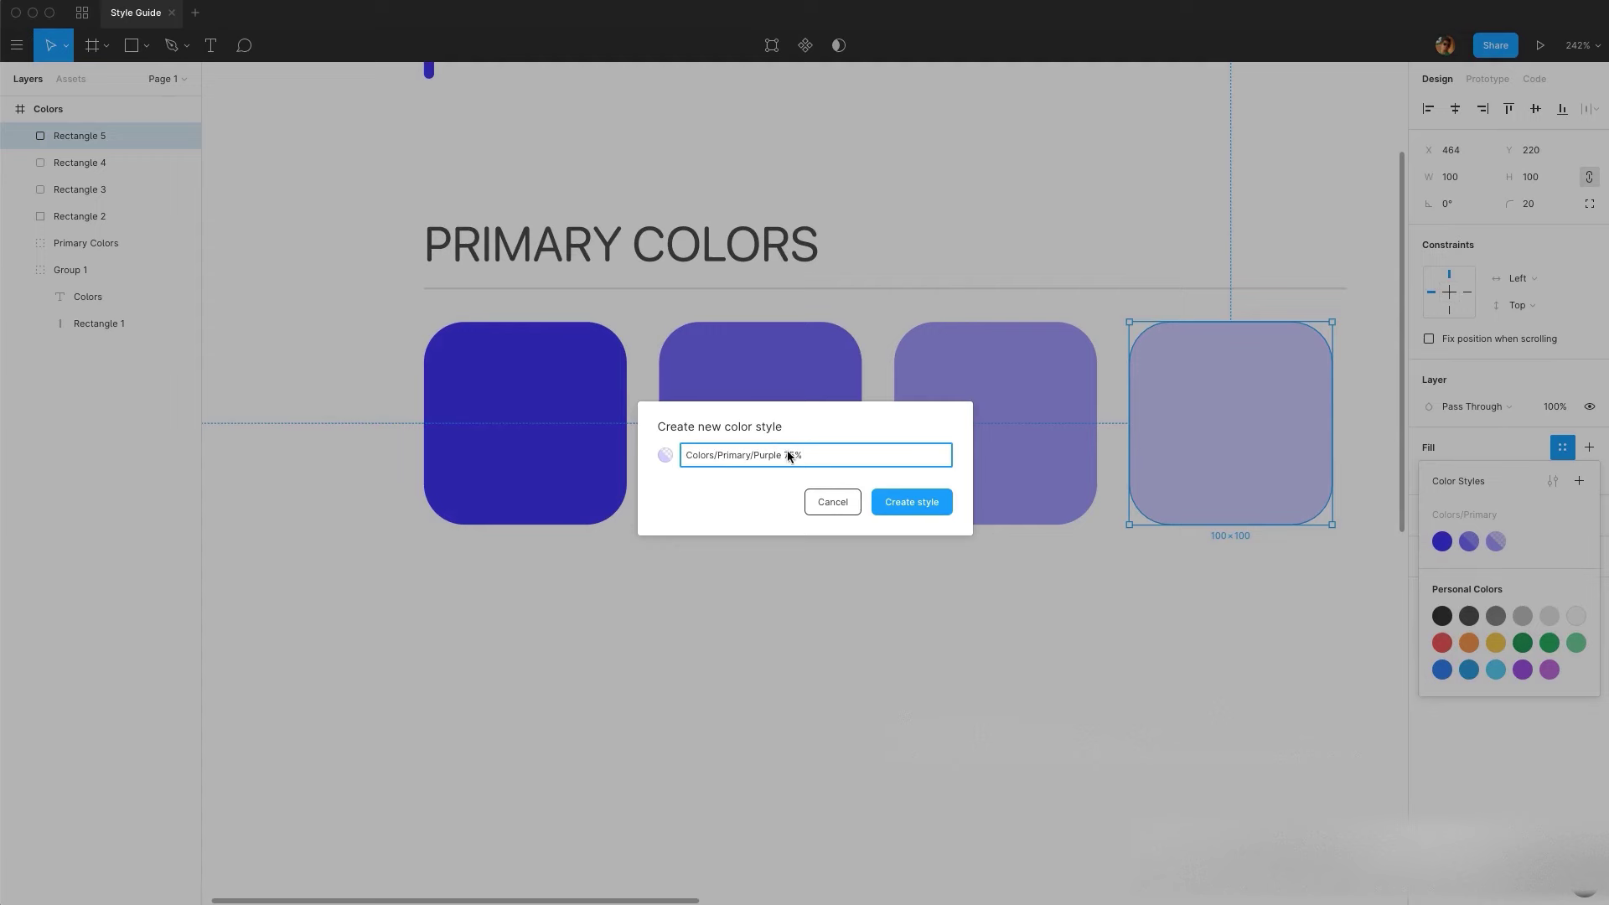
{"action": "double_click", "coordinate": [789, 456]}
{"action": "type", "text": "25"}
{"action": "left_click", "coordinate": [903, 509]}
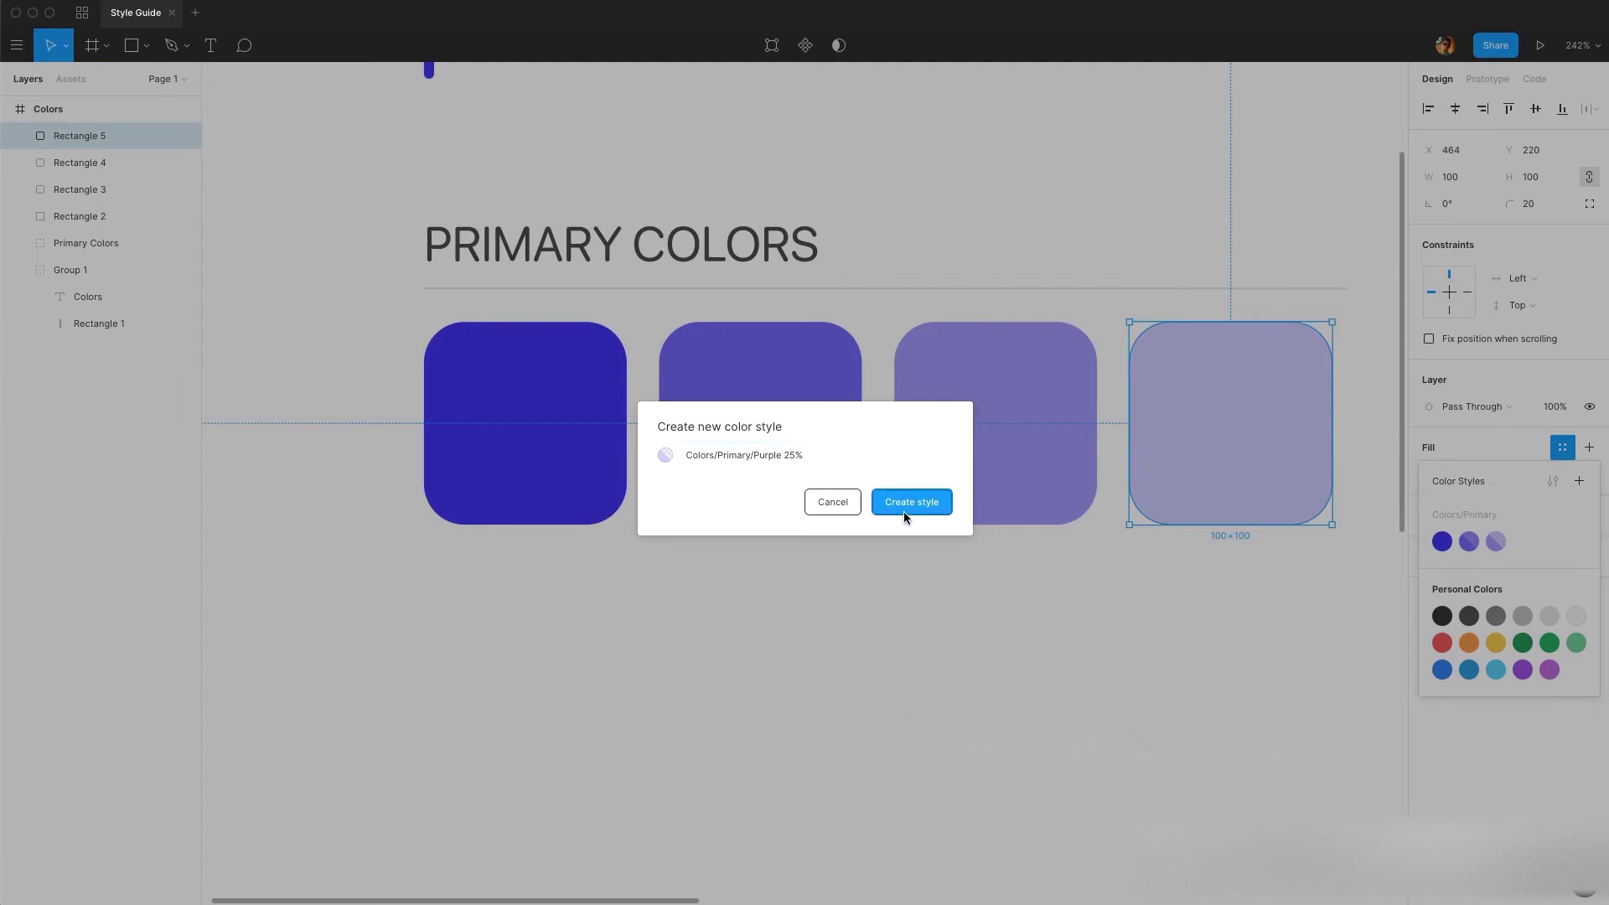
{"action": "left_click", "coordinate": [941, 587]}
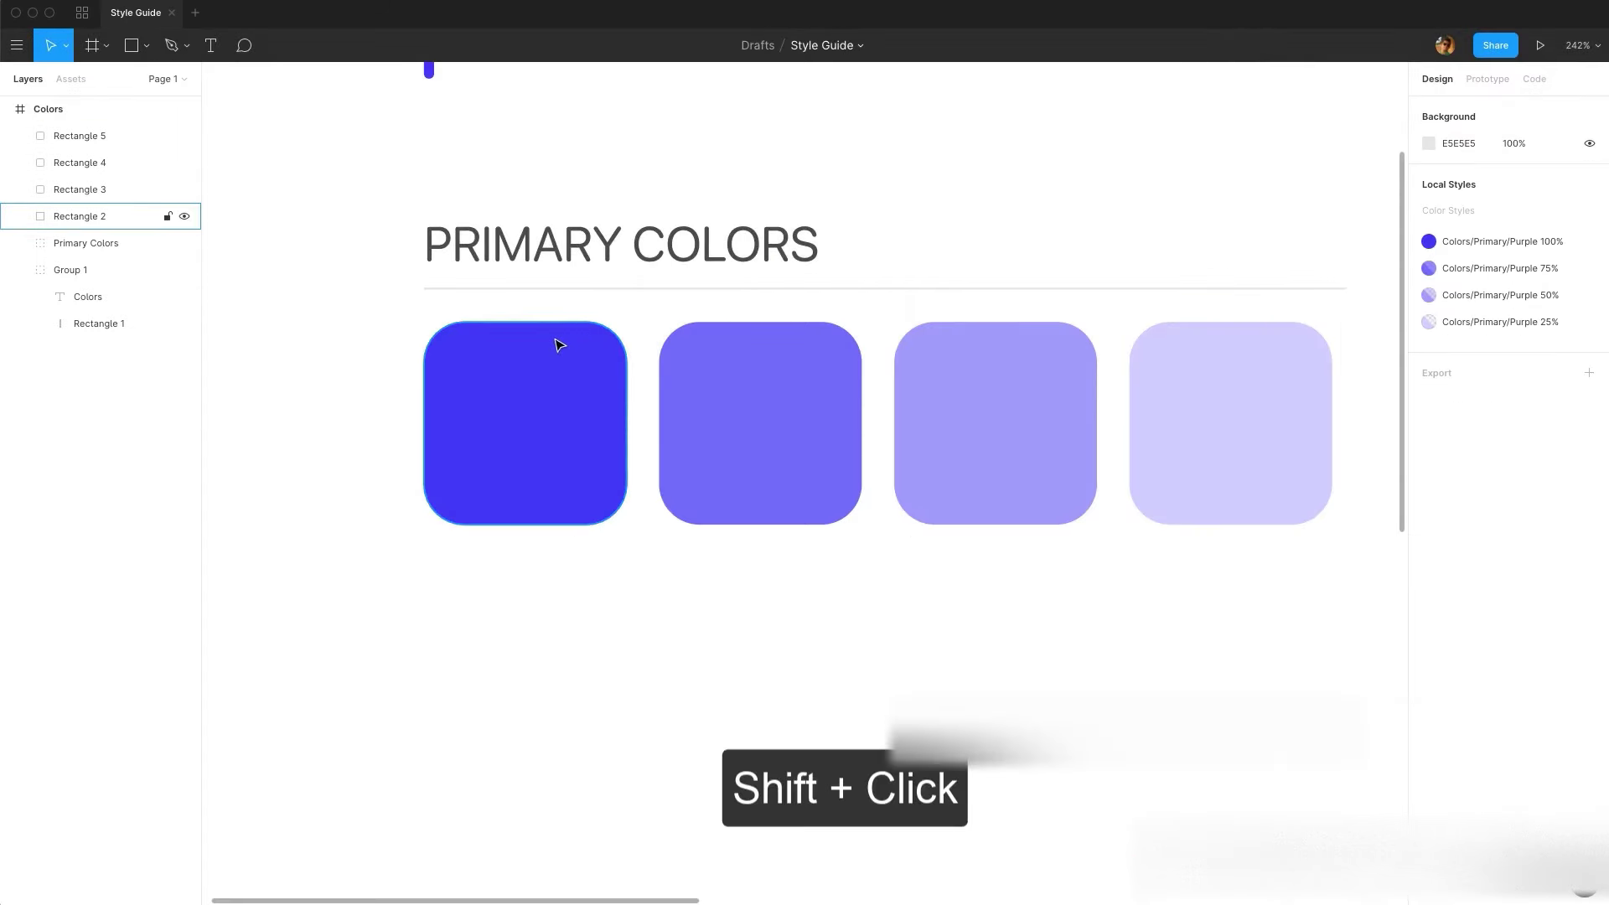
- Group the four purple swatches and name the group 'Primary Colors'
{"action": "left_click", "coordinate": [545, 362], "text": "shift"}
{"action": "left_click", "coordinate": [798, 391], "text": "shift"}
{"action": "left_click", "coordinate": [984, 402], "text": "shift"}
{"action": "left_click", "coordinate": [1239, 449], "text": "shift"}
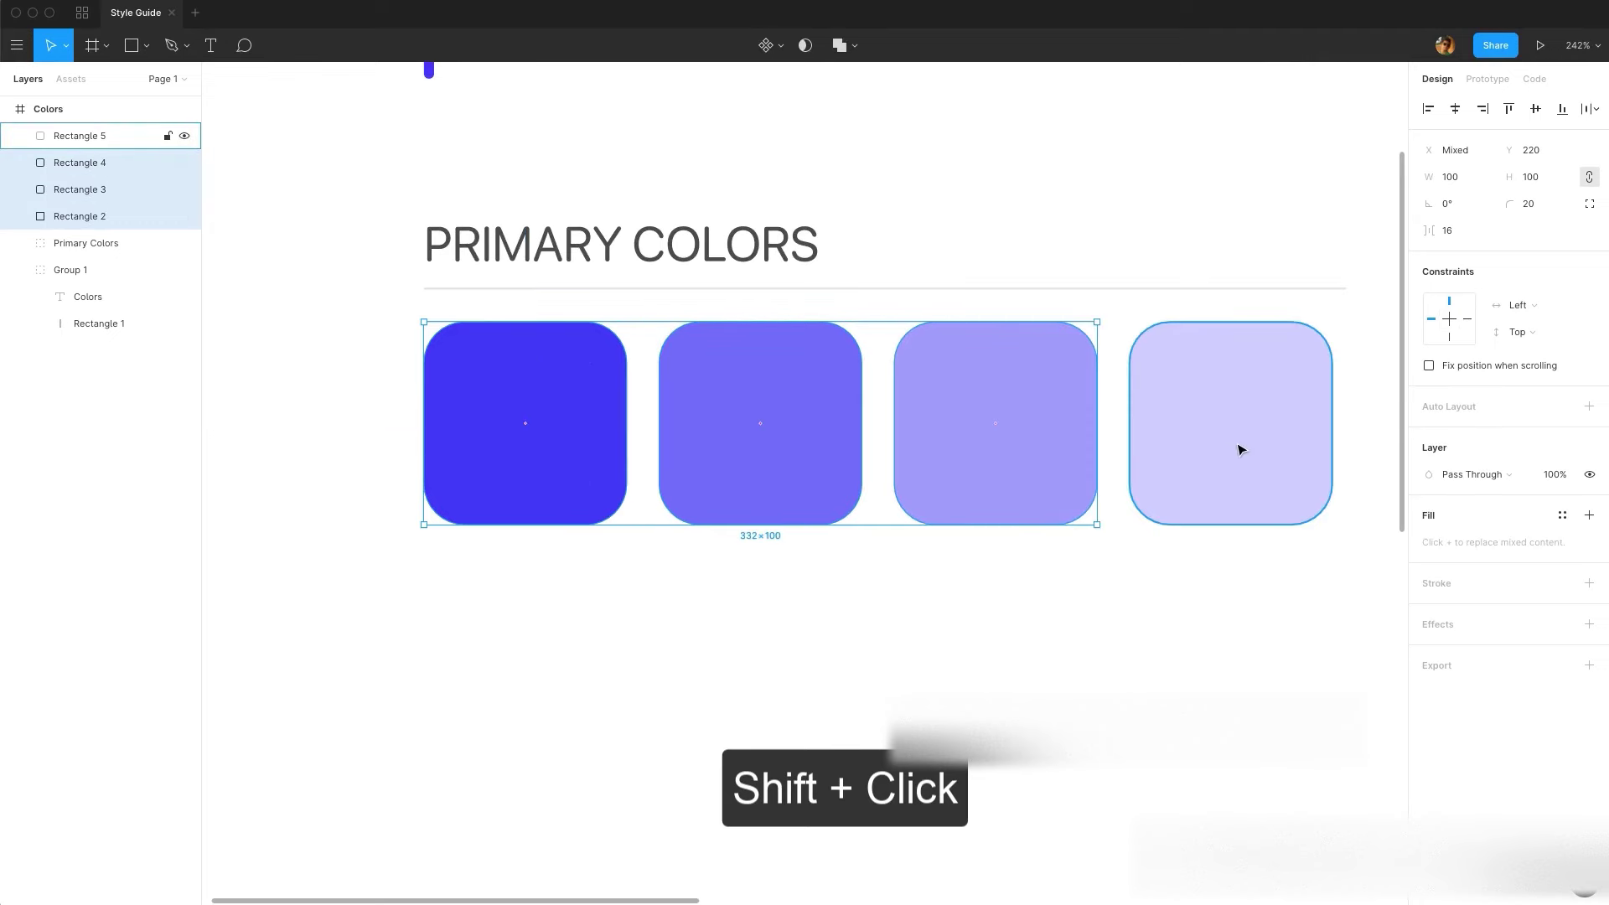
{"action": "key", "text": "super+g"}
{"action": "double_click", "coordinate": [73, 137]}
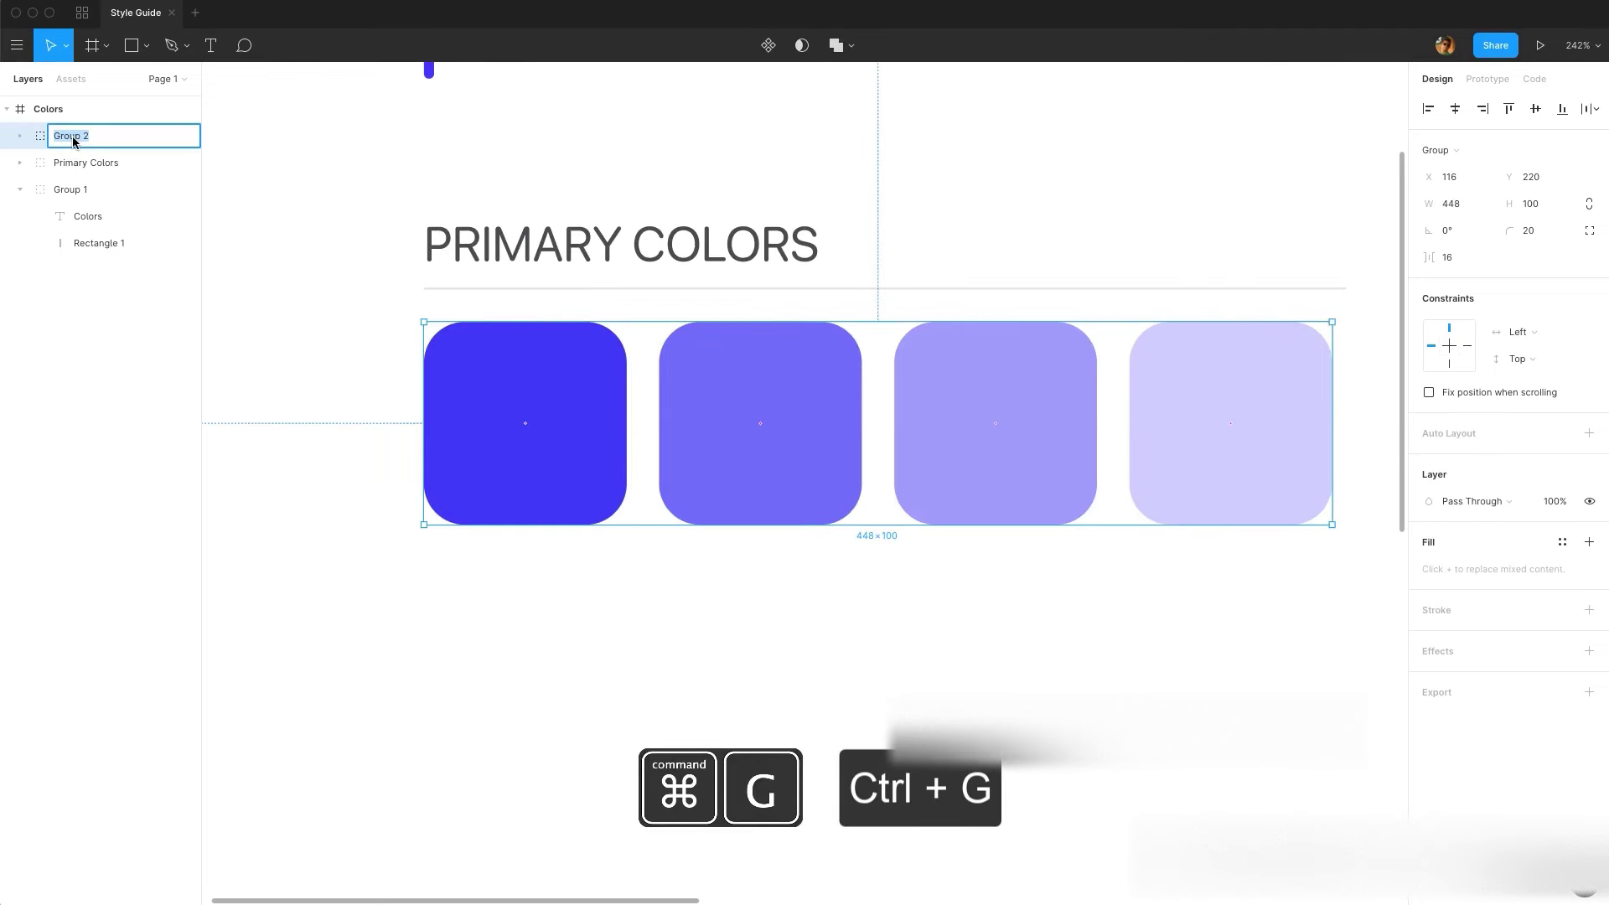
{"action": "type", "text": "Primar"}
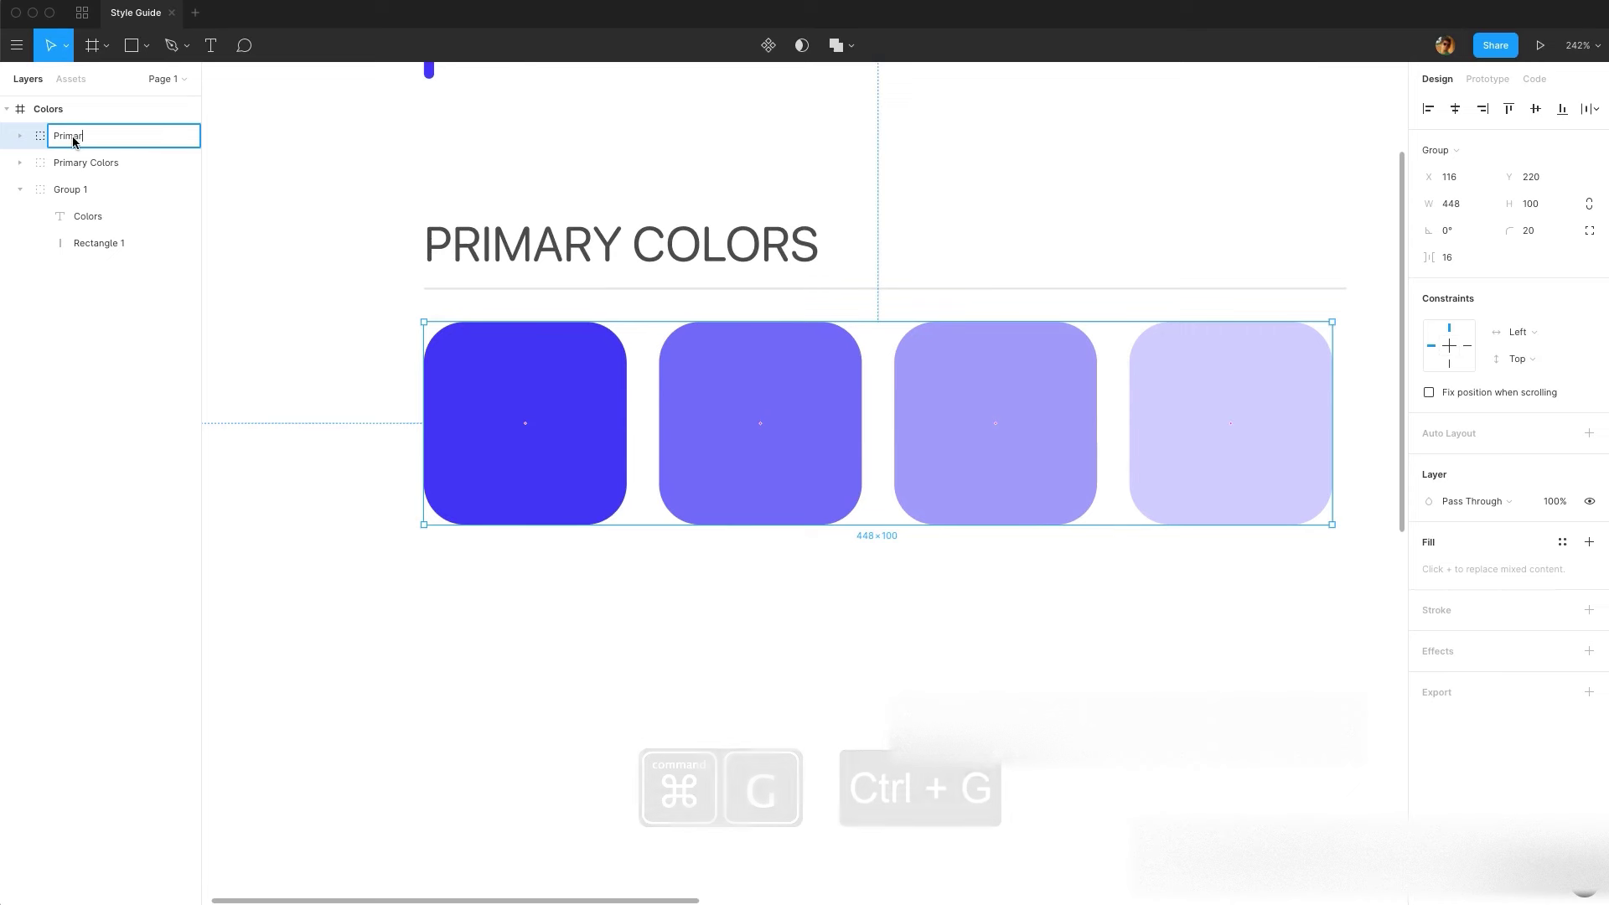
{"action": "type", "text": "y Color"}
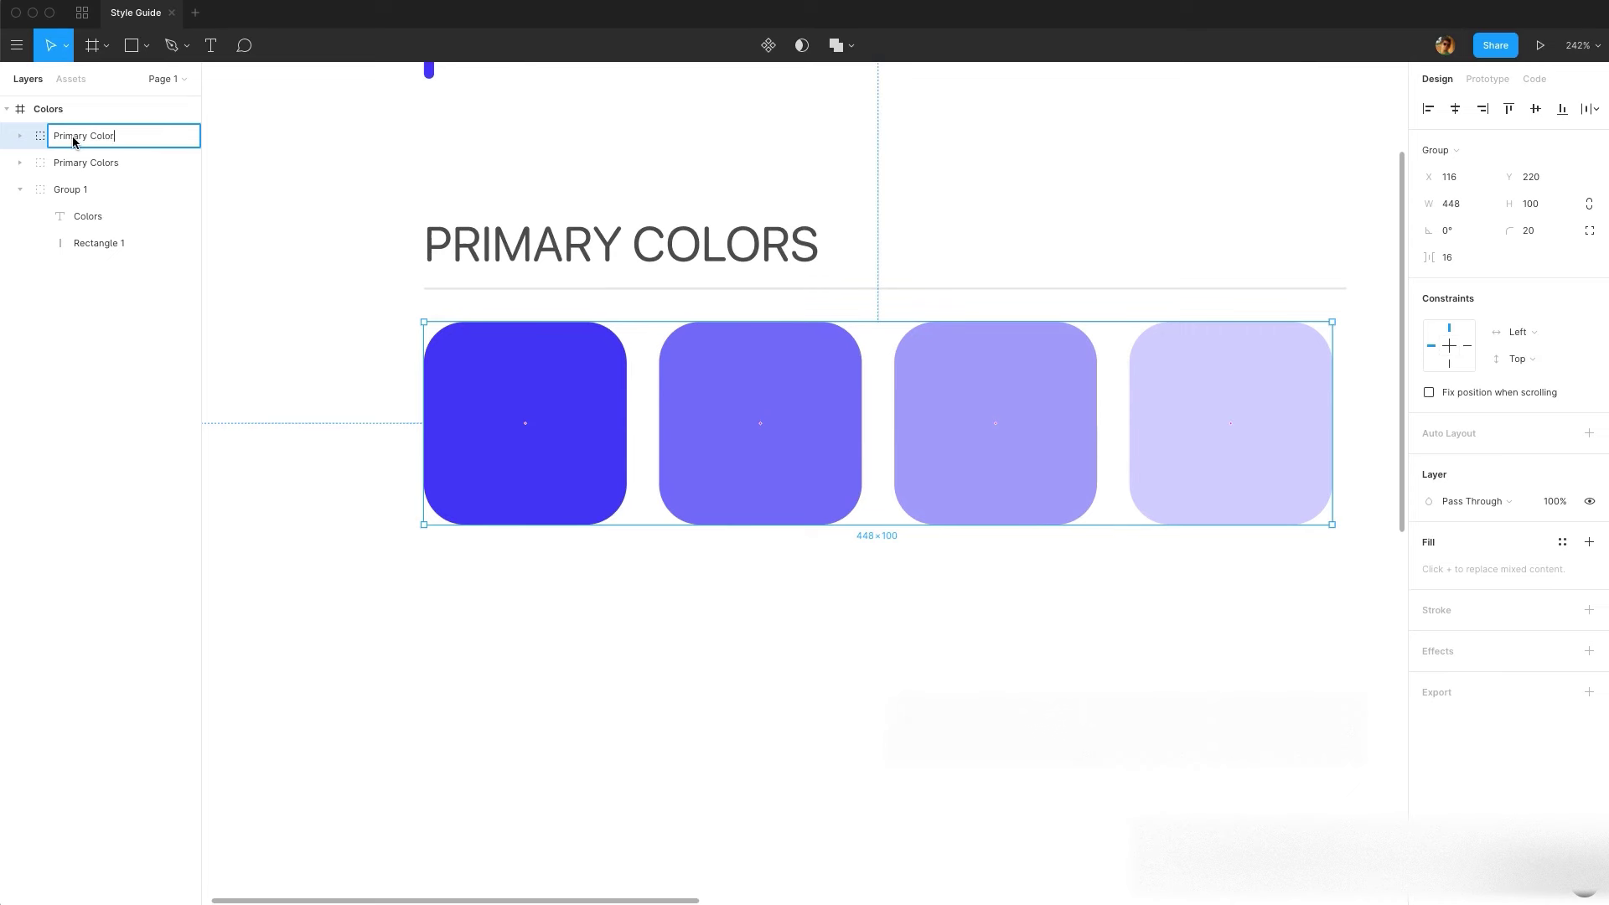
{"action": "type", "text": "s"}
{"action": "key", "text": "Return"}
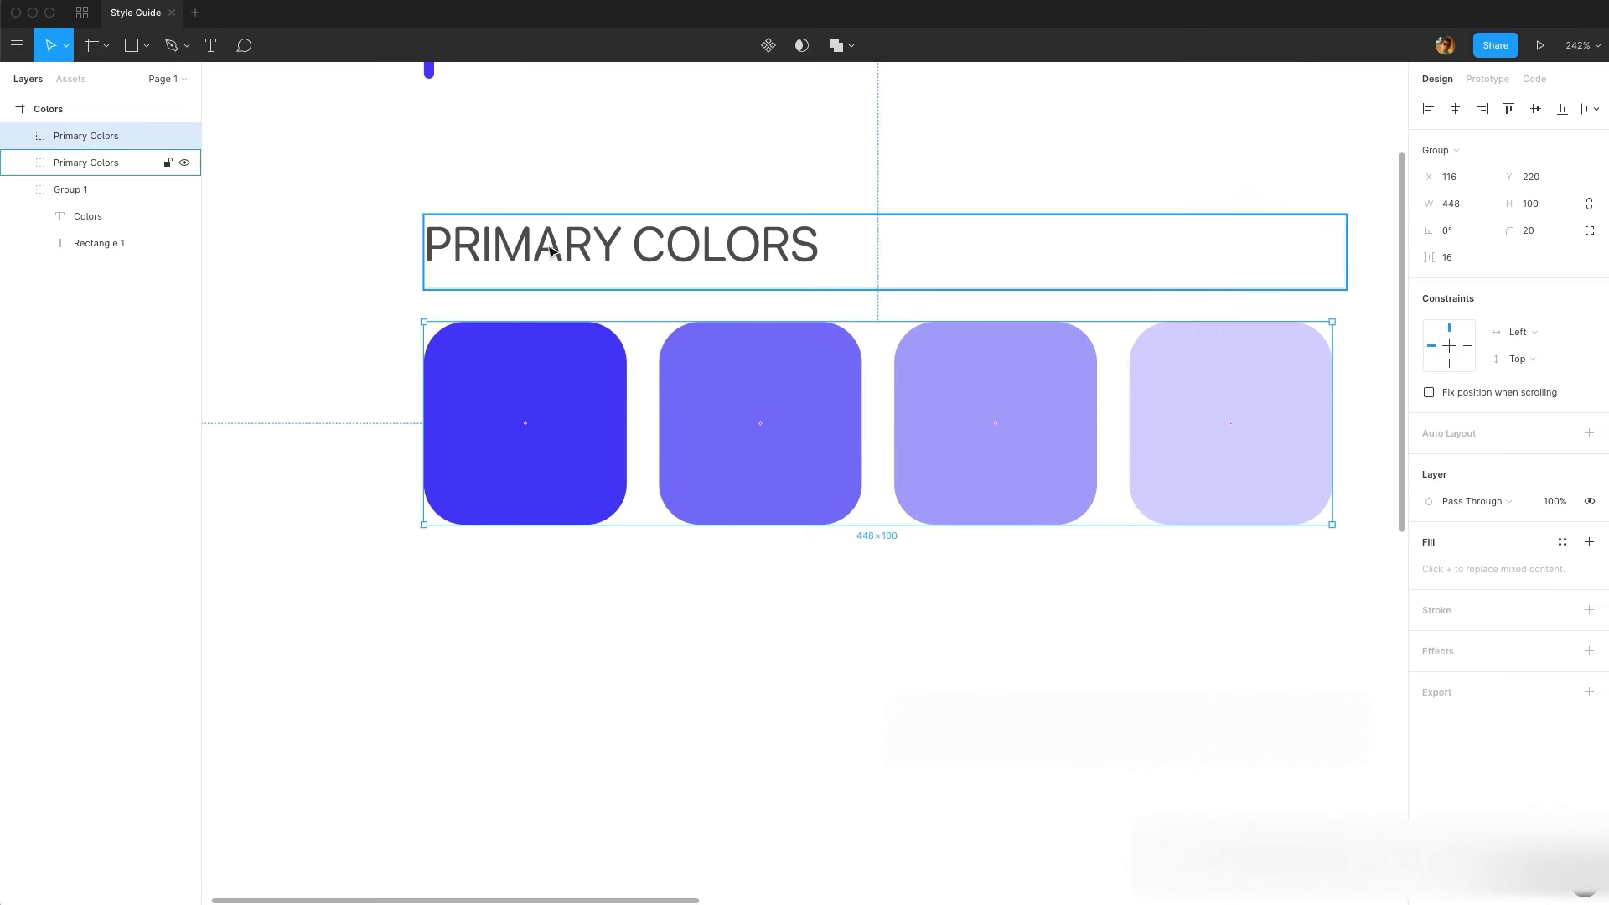
- Group the swatches with the heading group and name it 'Primary Colors'
{"action": "left_click", "coordinate": [805, 251], "text": "shift"}
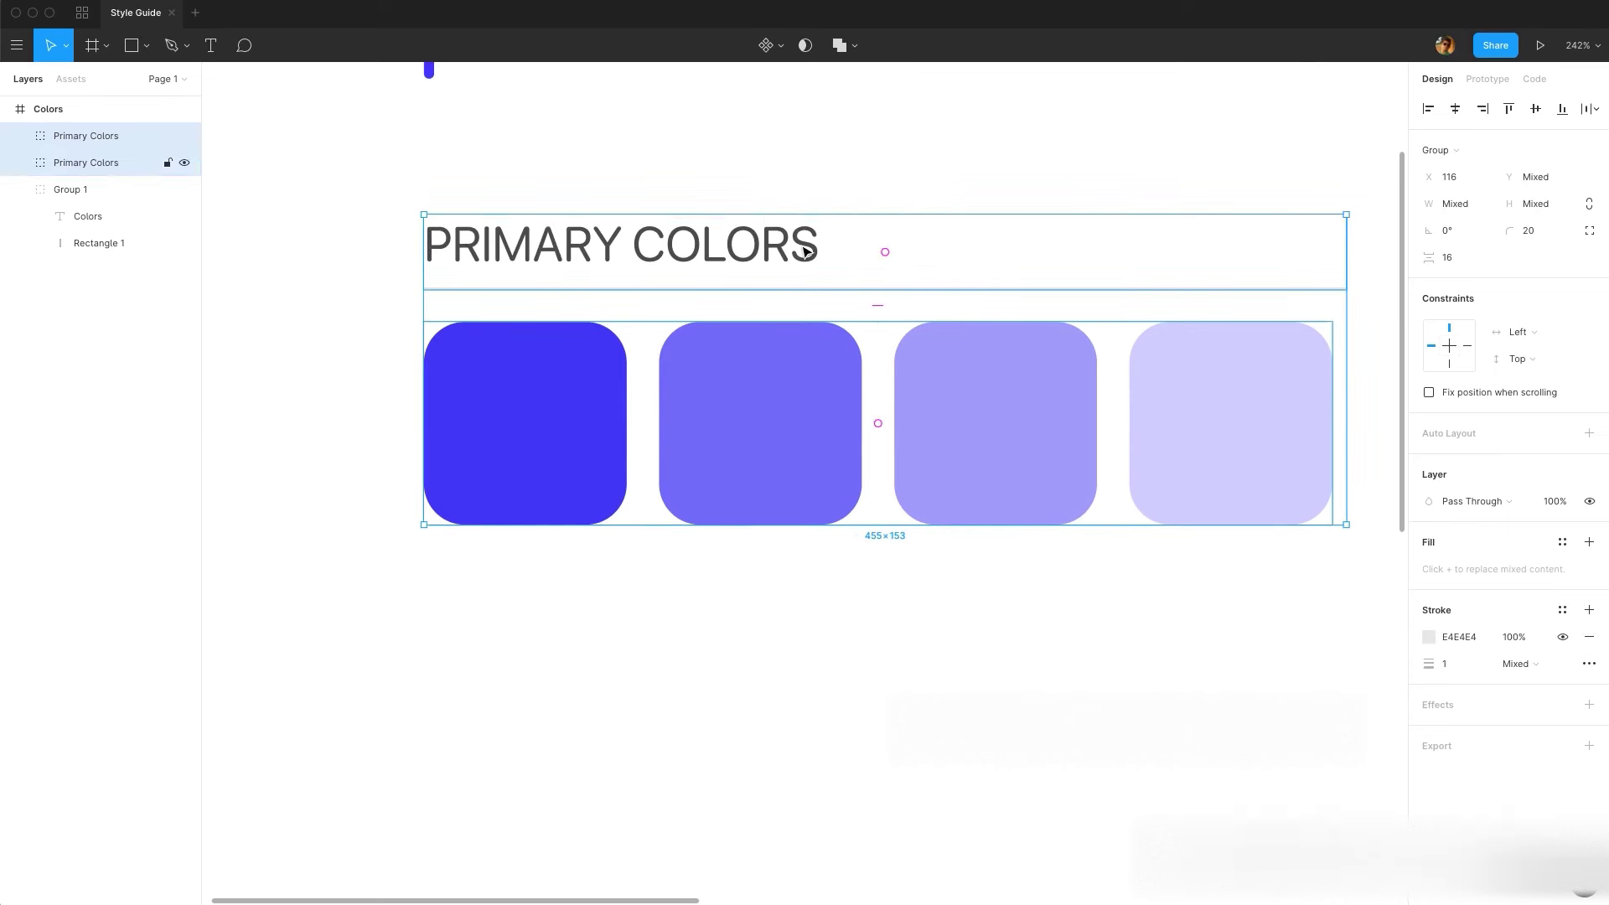
{"action": "key", "text": "super+g"}
{"action": "double_click", "coordinate": [76, 136]}
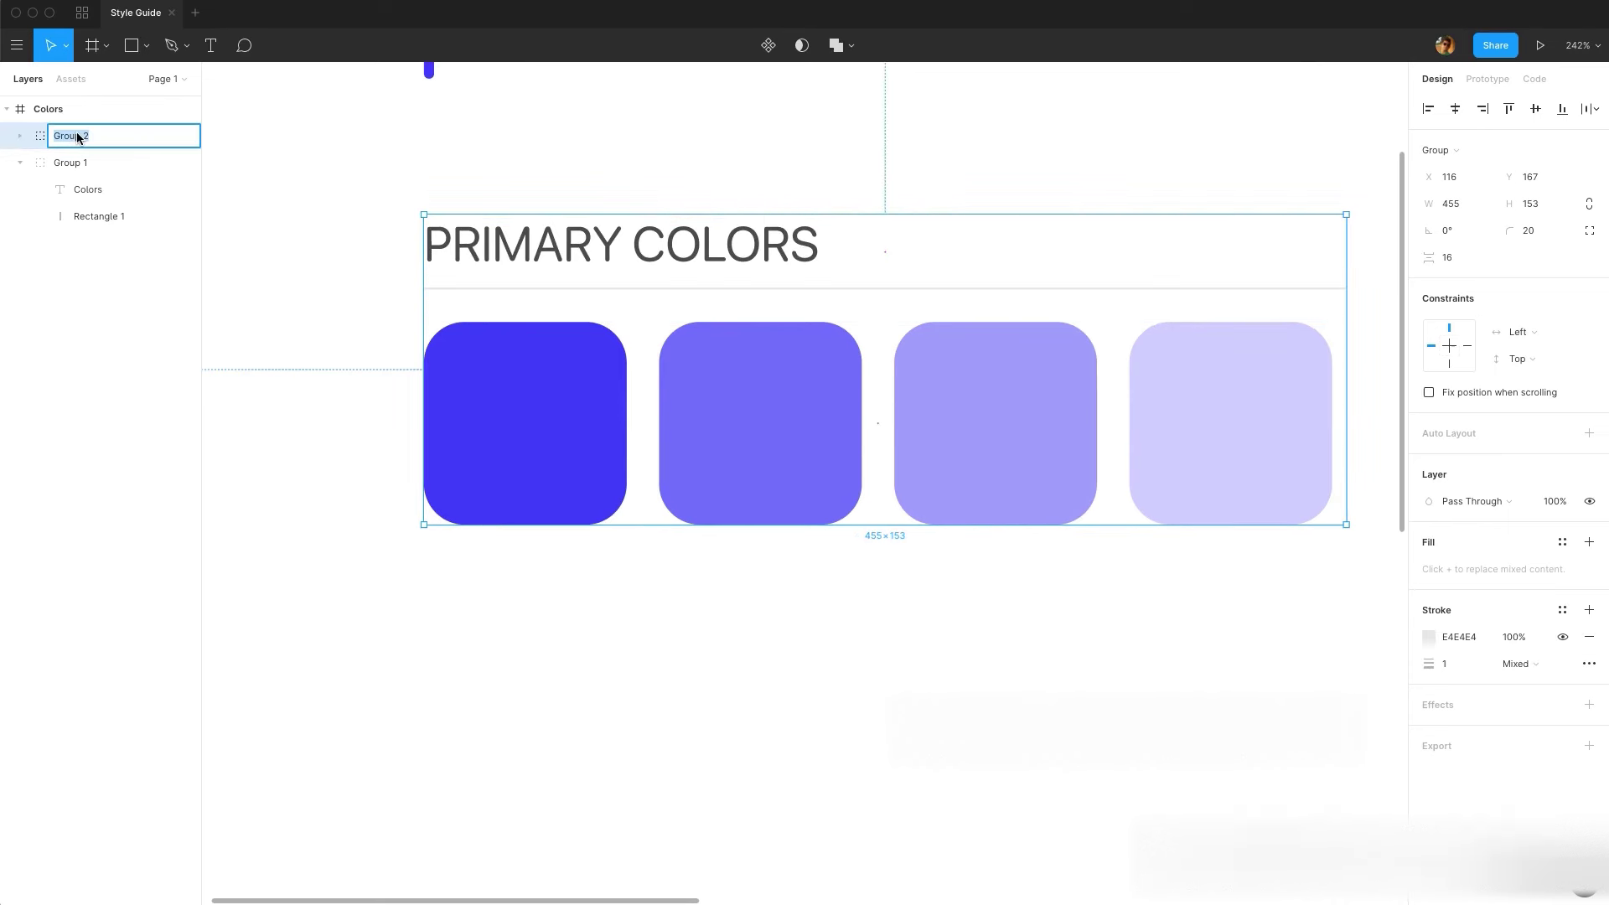
{"action": "type", "text": "Primary Colors"}
- Duplicate the Primary Colors section below the original and retitle the copy ACCENT COLORS
{"action": "key", "text": "Return"}
{"action": "scroll", "coordinate": [513, 374], "scroll_direction": "down", "scroll_amount": 5}
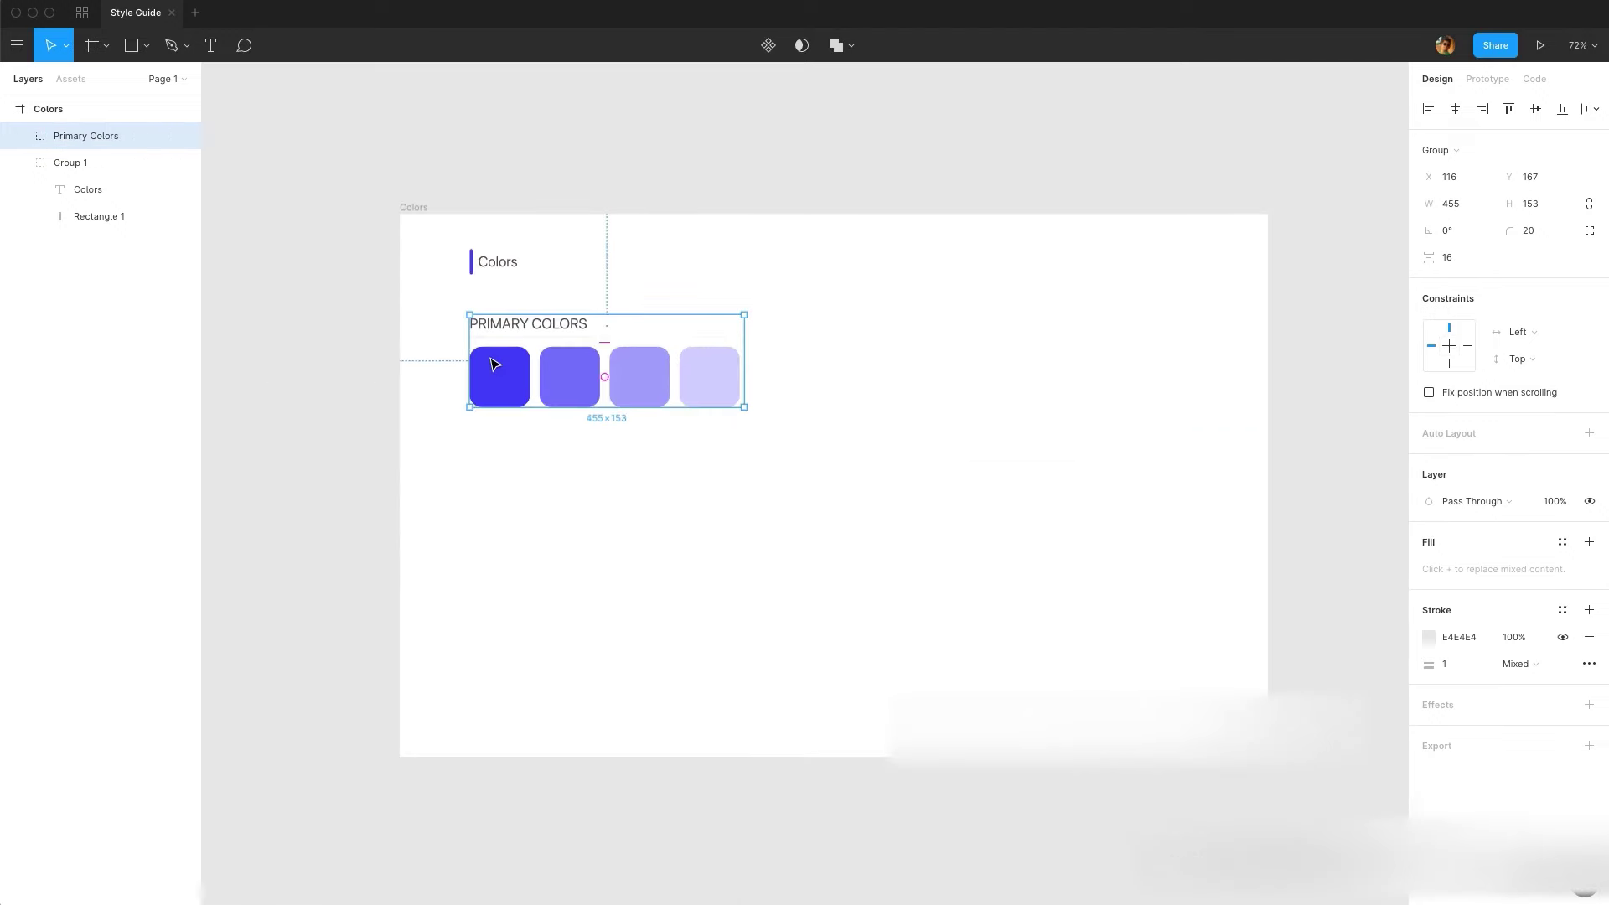
{"action": "key", "text": "super+d"}
{"action": "left_click_drag", "start_coordinate": [503, 374], "coordinate": [517, 445]}
{"action": "double_click", "coordinate": [517, 449]}
{"action": "double_click", "coordinate": [517, 448]}
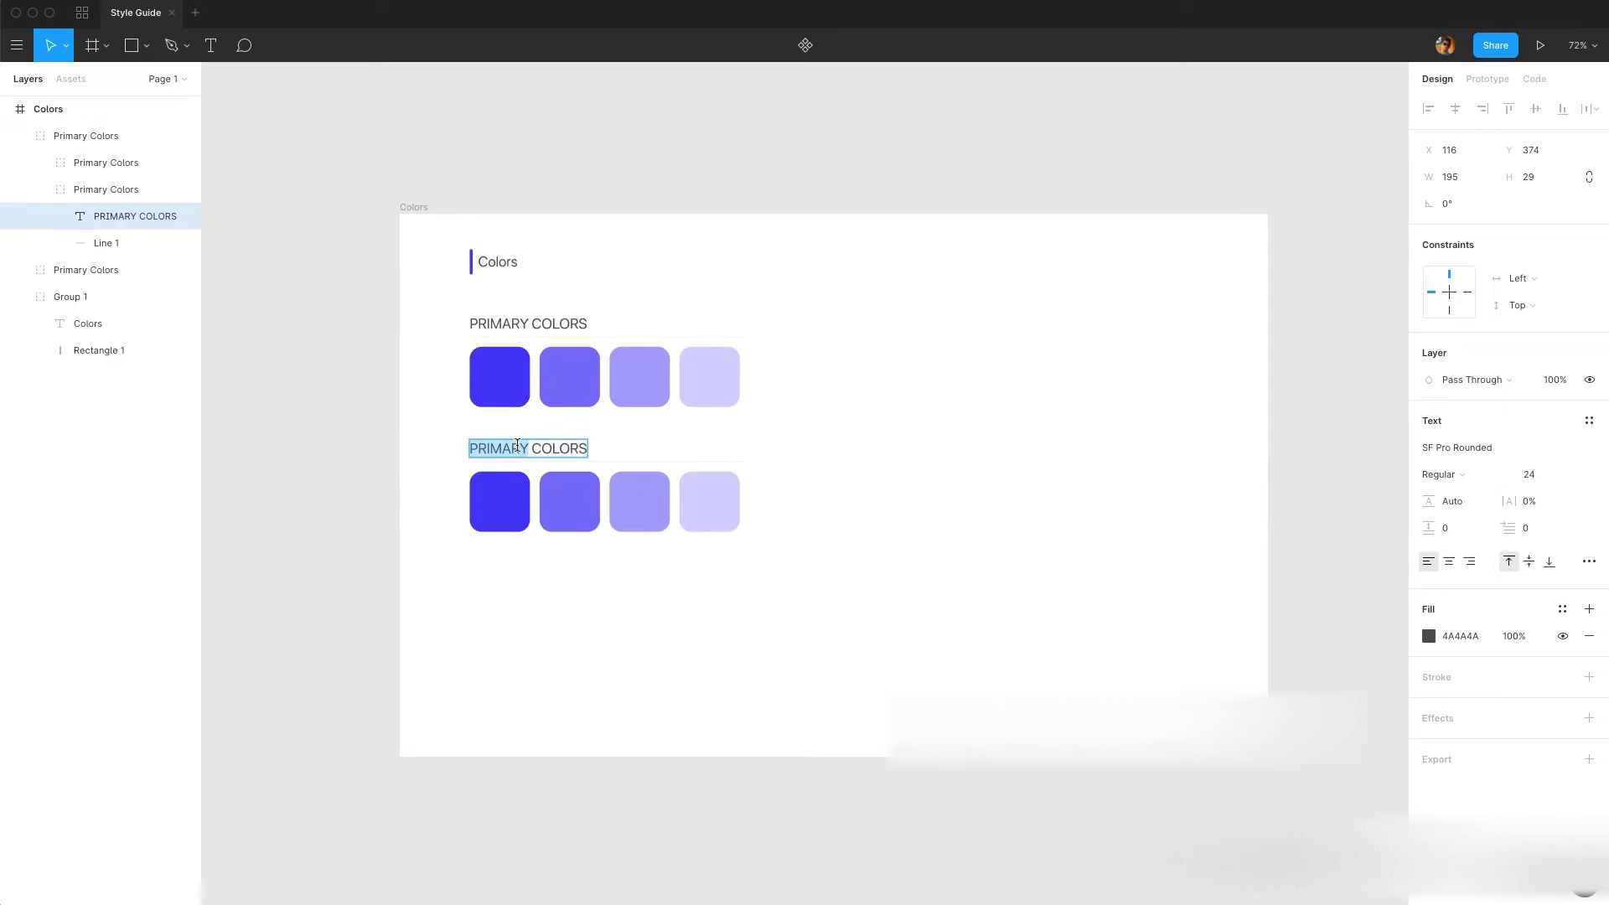
{"action": "type", "text": "ACCENT"}
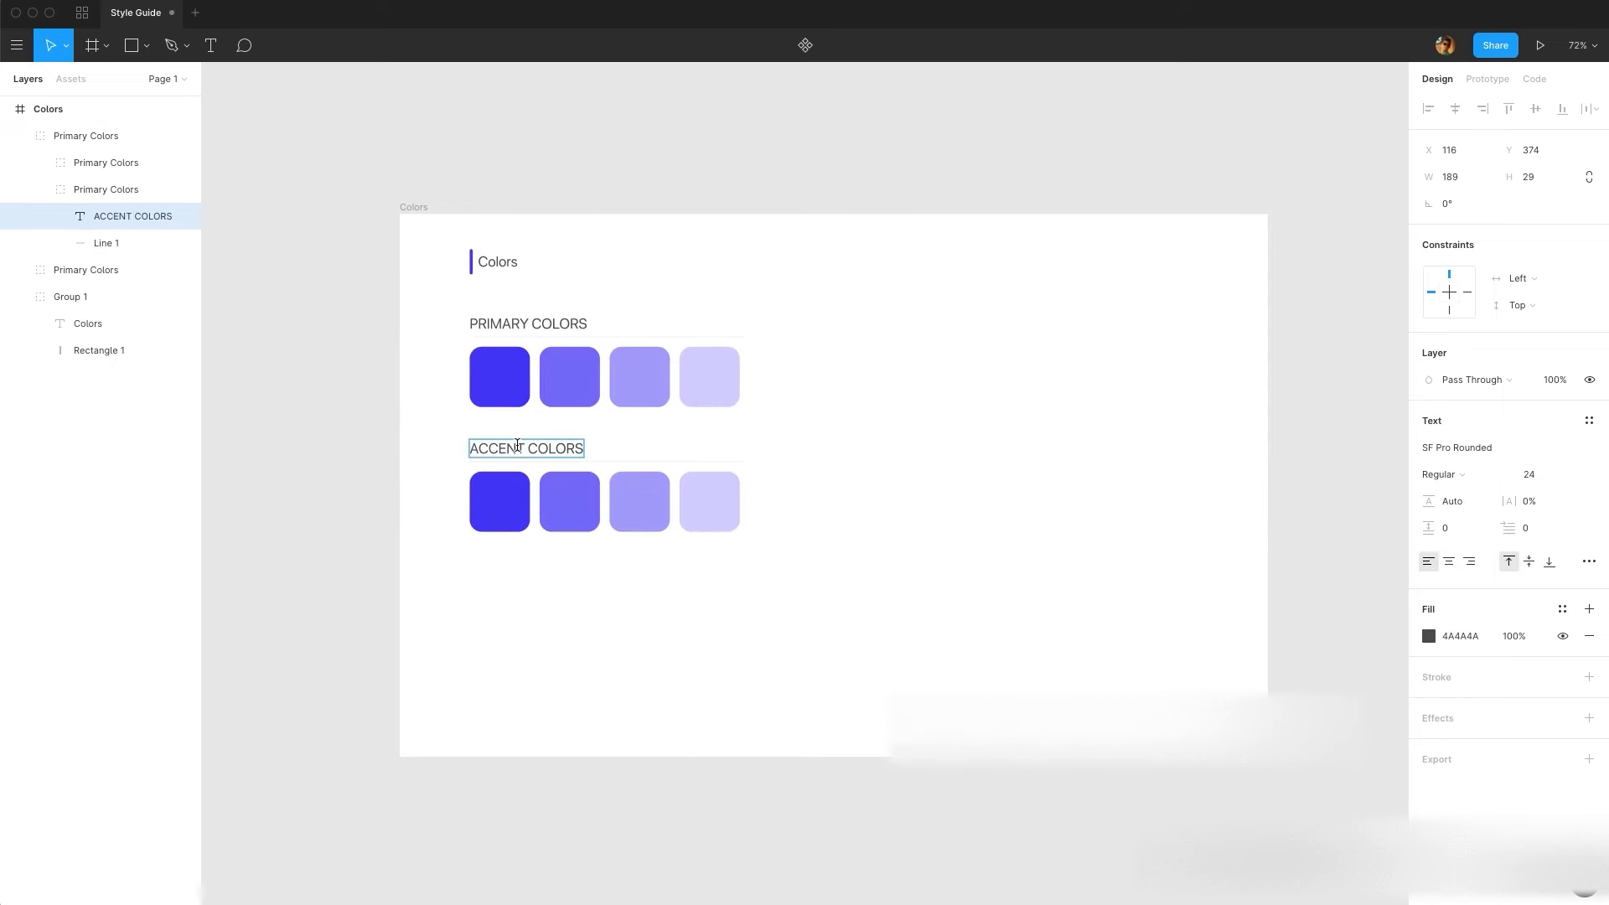
{"action": "key", "text": "Escape"}
{"action": "key", "text": "Escape"}
- Set the PRIMARY COLORS and ACCENT COLORS heading font size to 20
{"action": "double_click", "coordinate": [535, 323]}
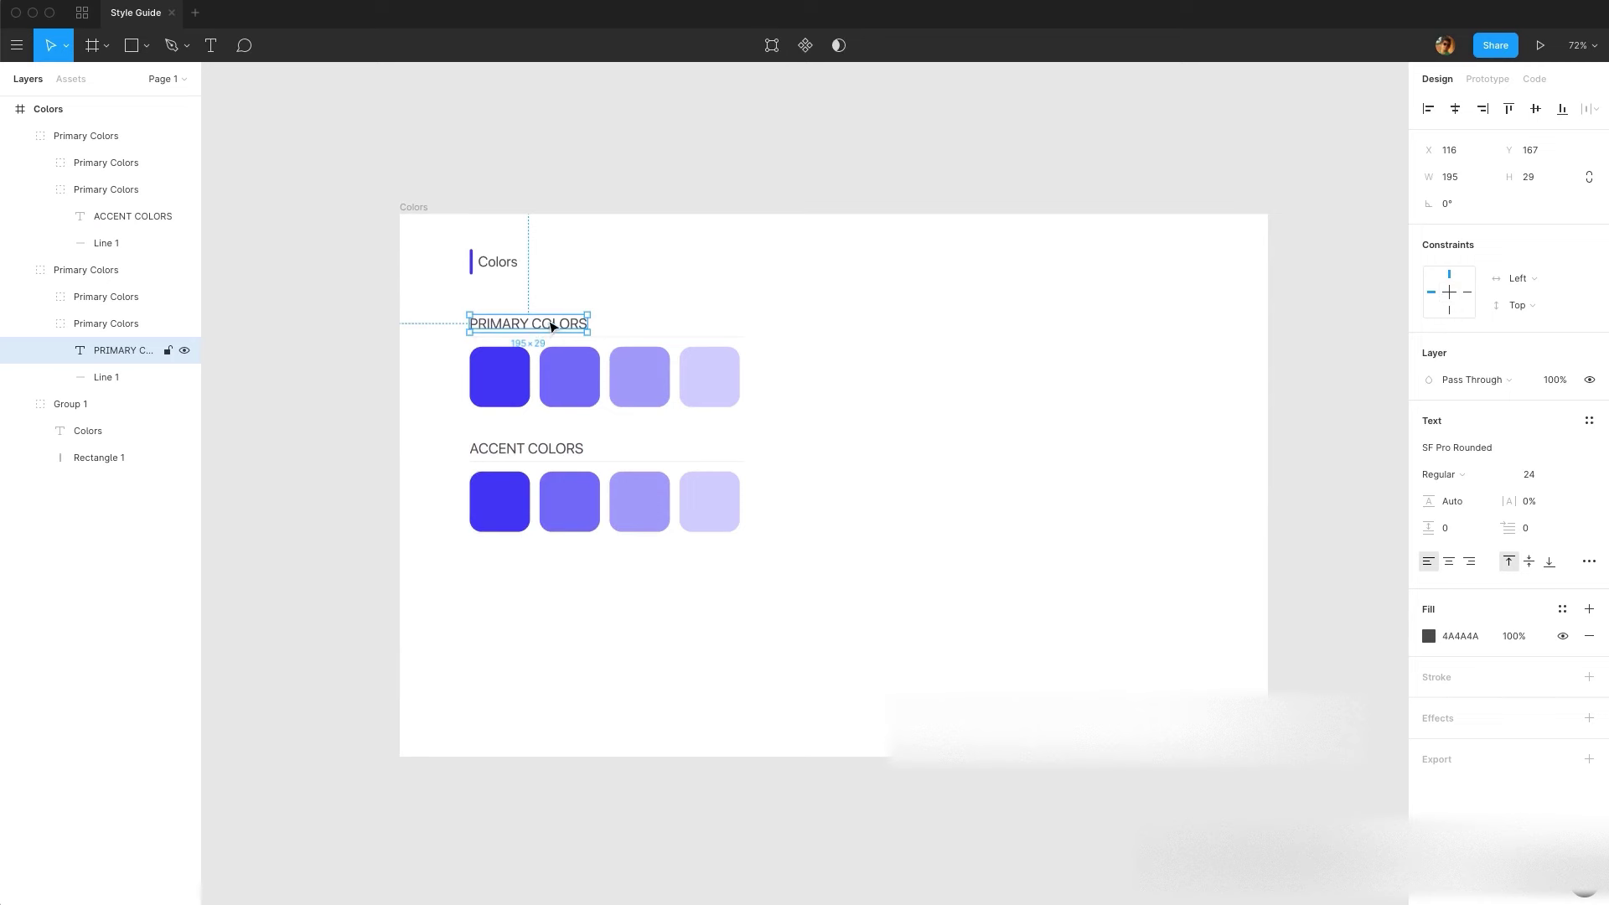
{"action": "left_click", "coordinate": [1537, 478]}
{"action": "type", "text": "20"}
{"action": "key", "text": "Return"}
{"action": "left_click", "coordinate": [133, 217]}
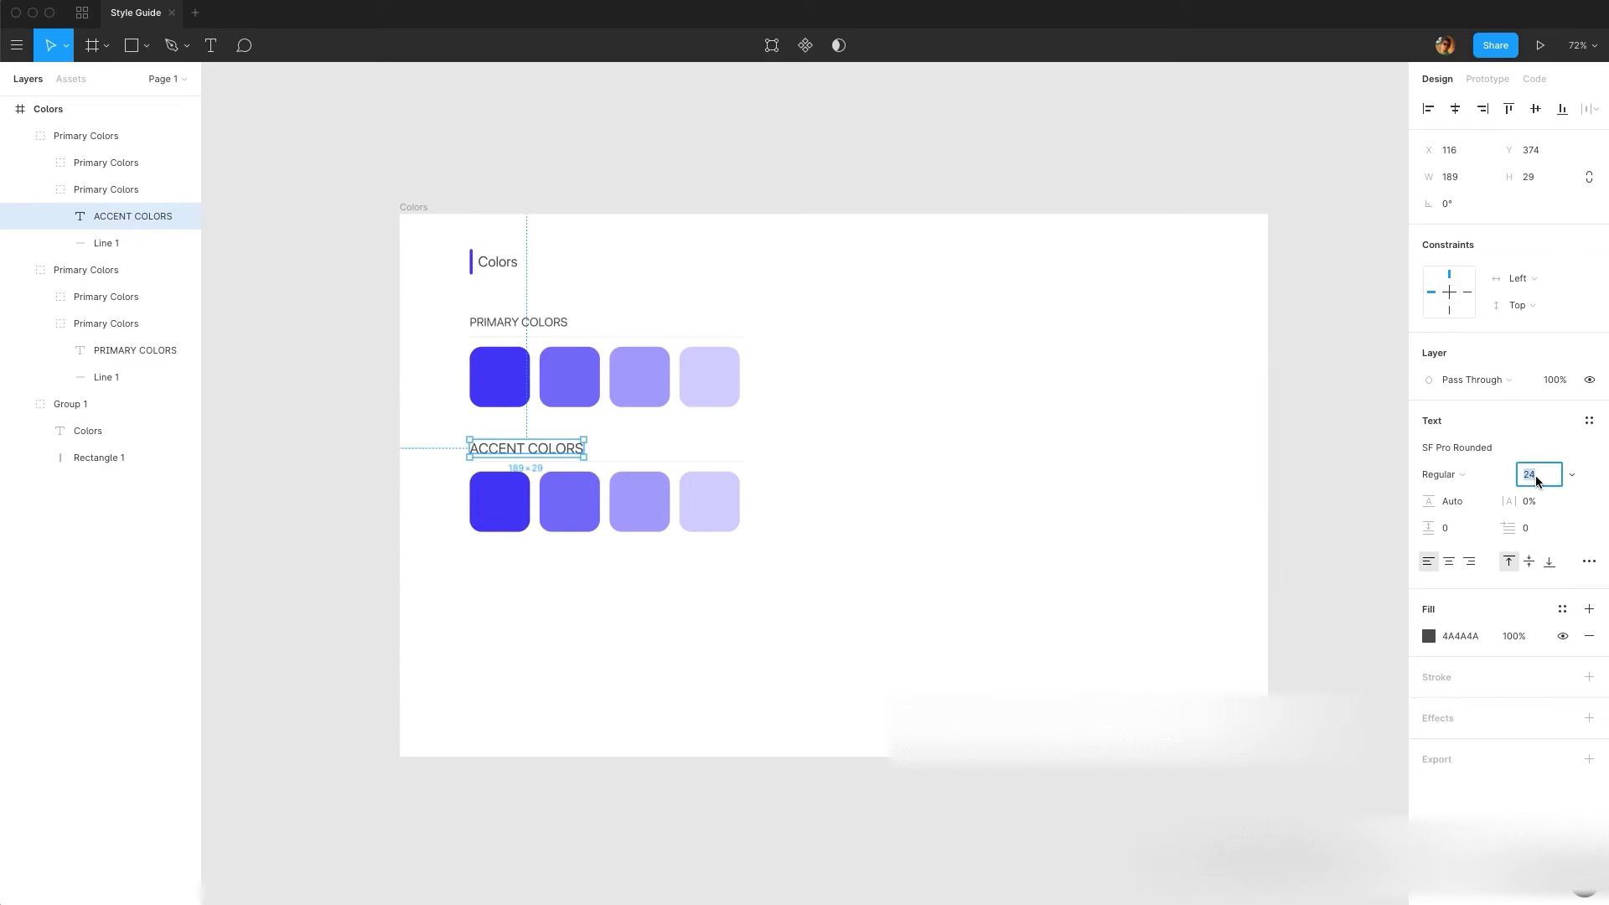
{"action": "type", "text": "20"}
{"action": "key", "text": "Return"}
{"action": "key", "text": "Escape"}
{"action": "left_click", "coordinate": [511, 521], "text": "super"}
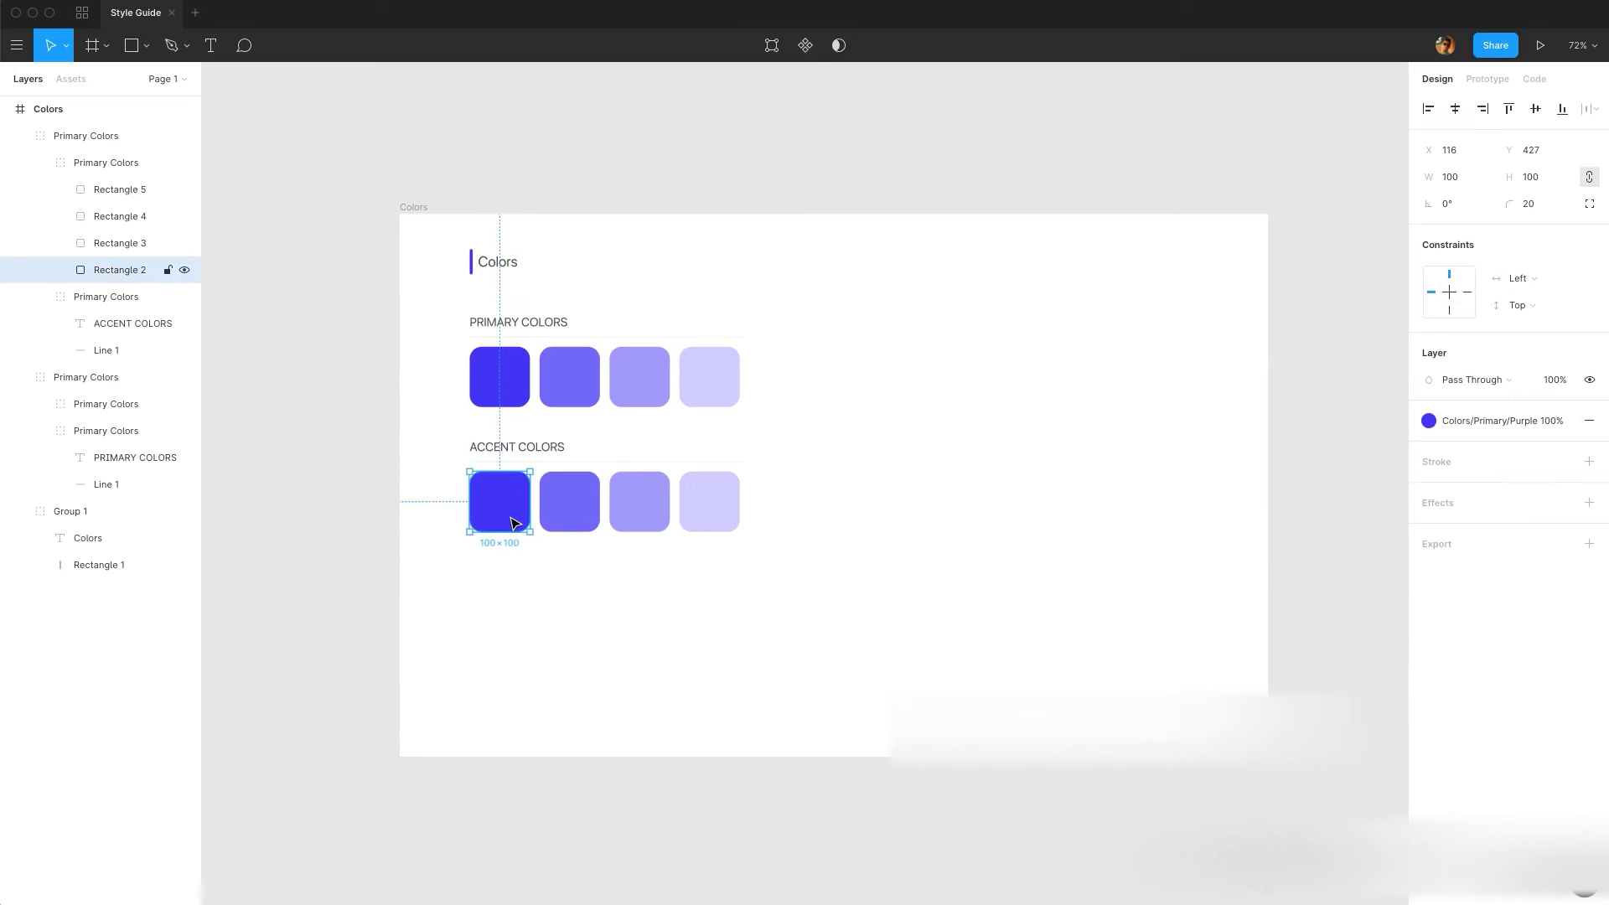
- Detach the accent swatches from their primary color styles
{"action": "left_click", "coordinate": [1564, 426]}
{"action": "scroll", "coordinate": [452, 509], "scroll_direction": "up", "scroll_amount": 5}
{"action": "left_click", "coordinate": [558, 519]}
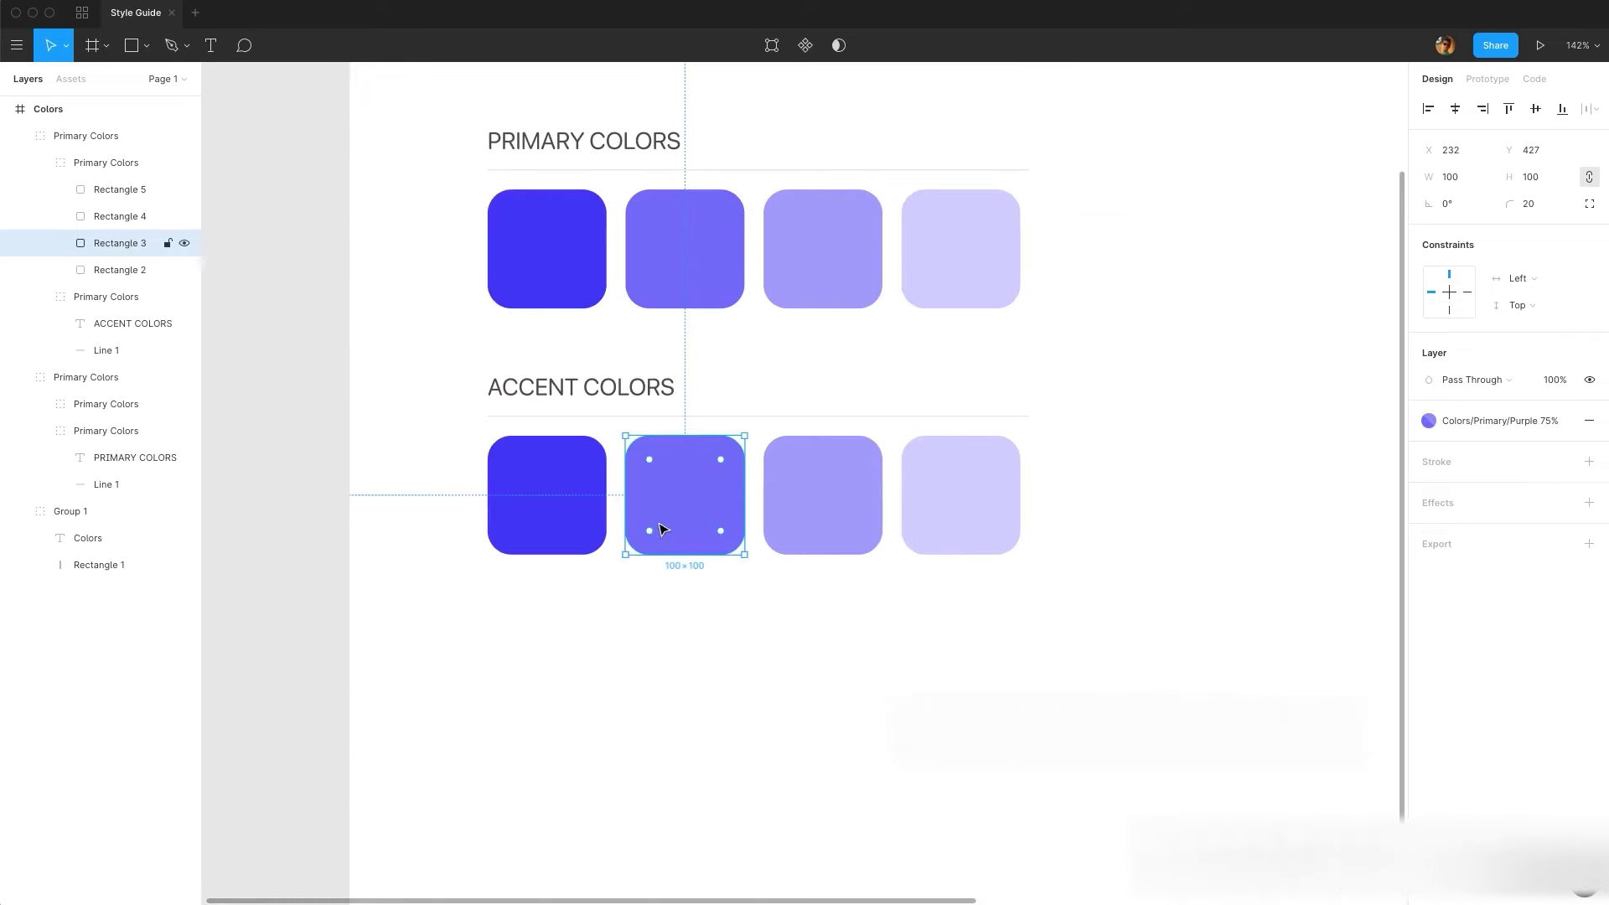
{"action": "left_click", "coordinate": [1564, 422]}
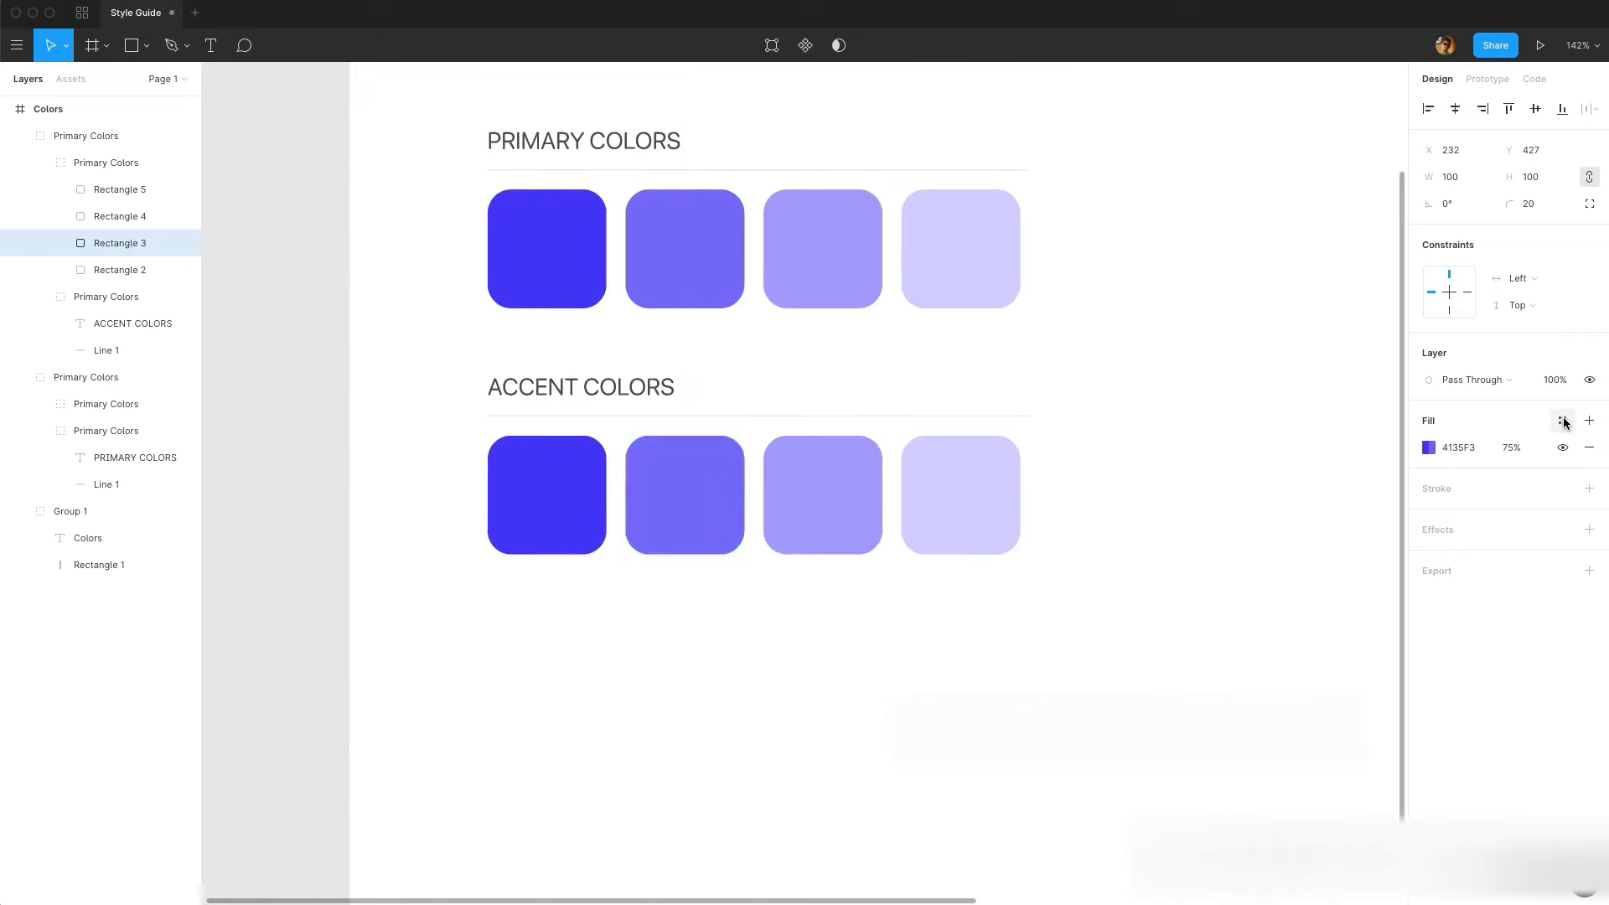
{"action": "key", "text": "Tab"}
{"action": "key", "text": "Tab"}
{"action": "key", "text": "shift+Return"}
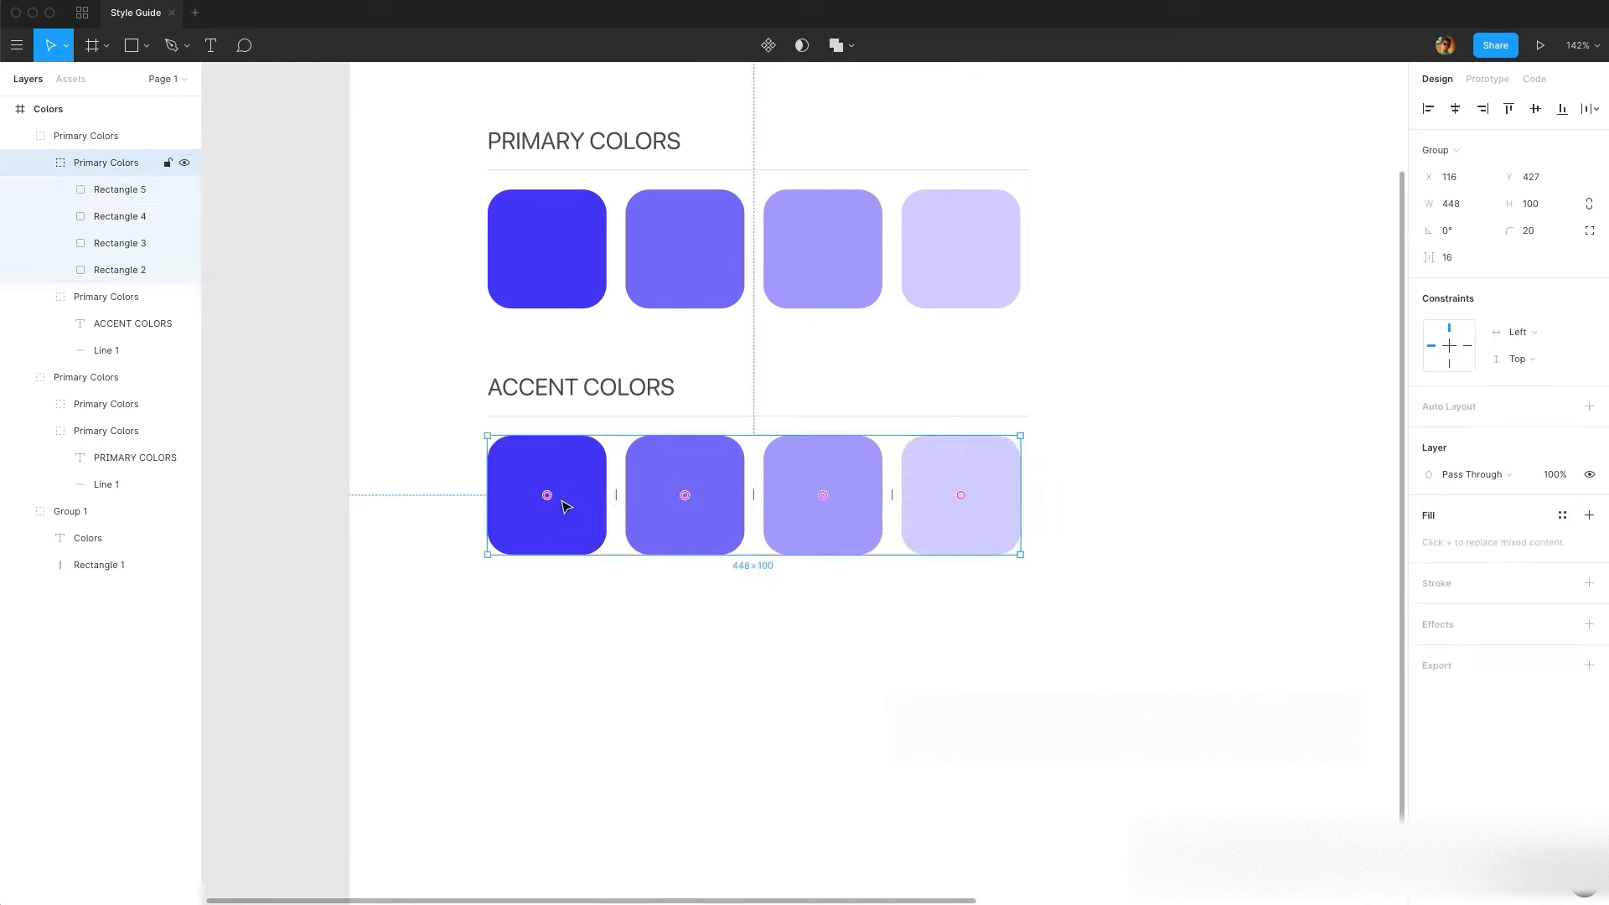
{"action": "double_click", "coordinate": [579, 508]}
- Set the first and second accent swatches' fill to BE52F2
{"action": "left_click", "coordinate": [1468, 447]}
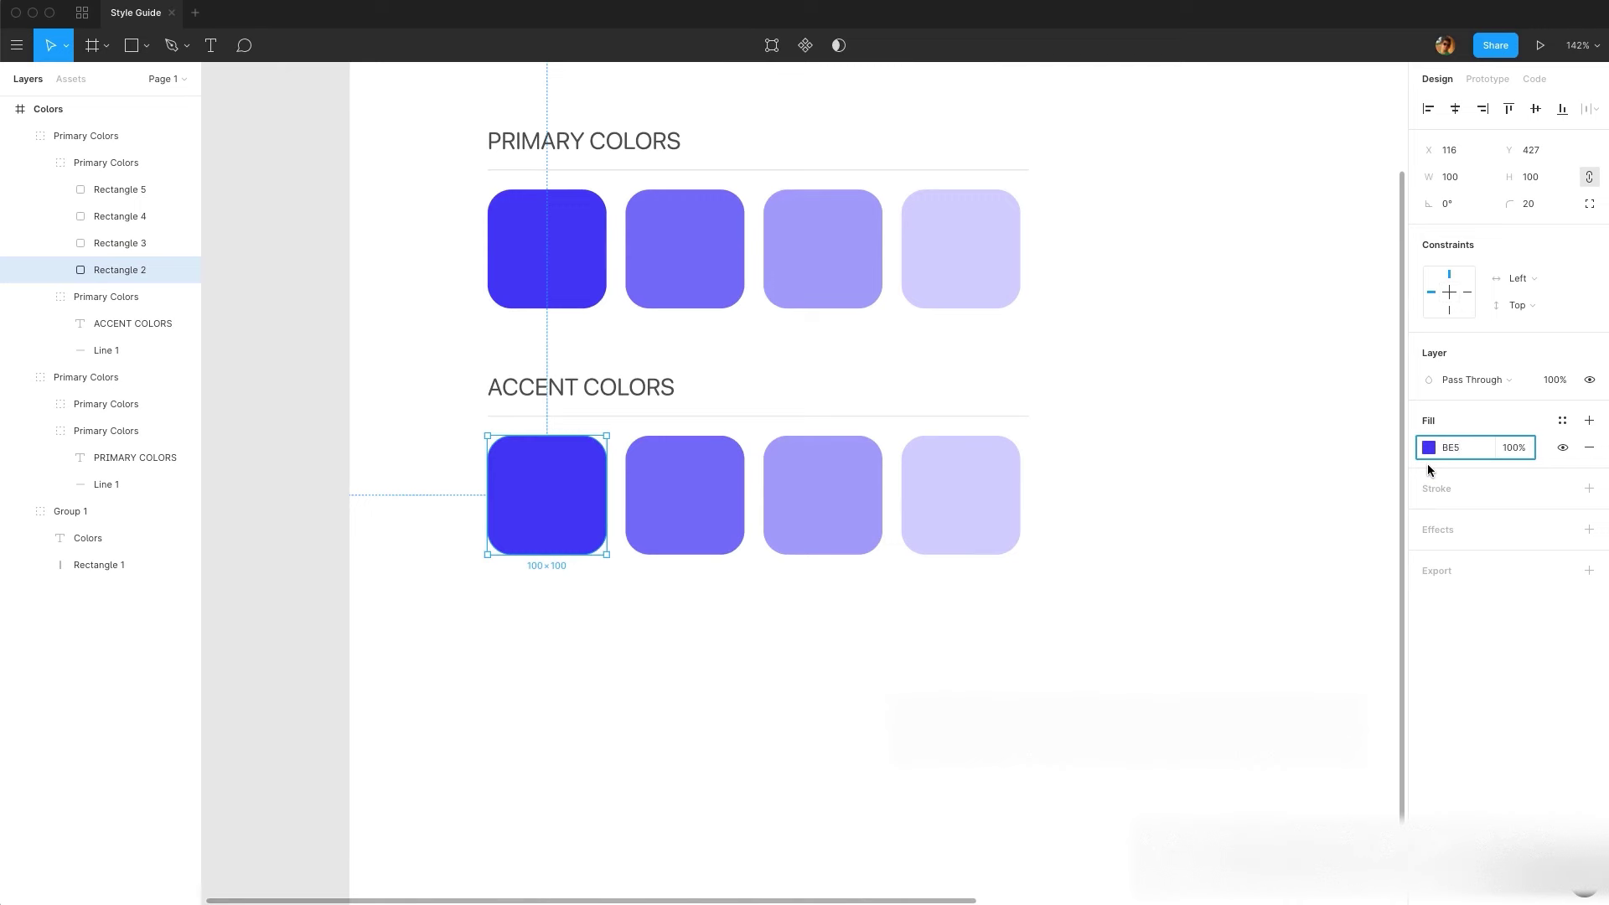
{"action": "type", "text": "BE52F2"}
{"action": "key", "text": "Return"}
{"action": "left_click", "coordinate": [1453, 446]}
{"action": "key", "text": "ctrl+c"}
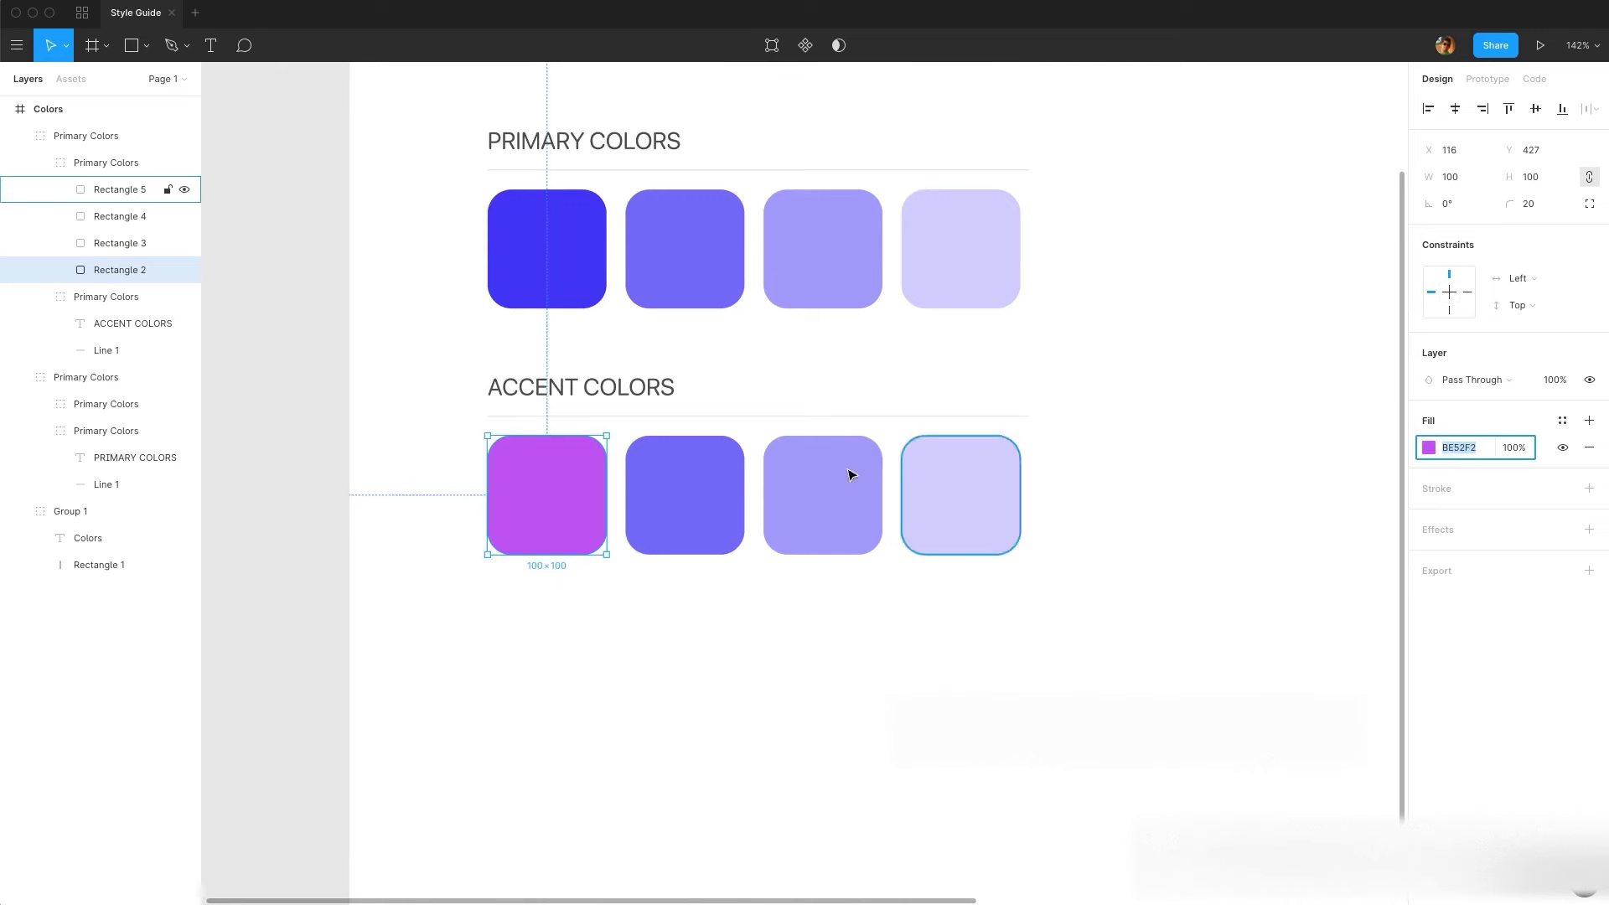
{"action": "left_click", "coordinate": [664, 523]}
{"action": "left_click", "coordinate": [1458, 449]}
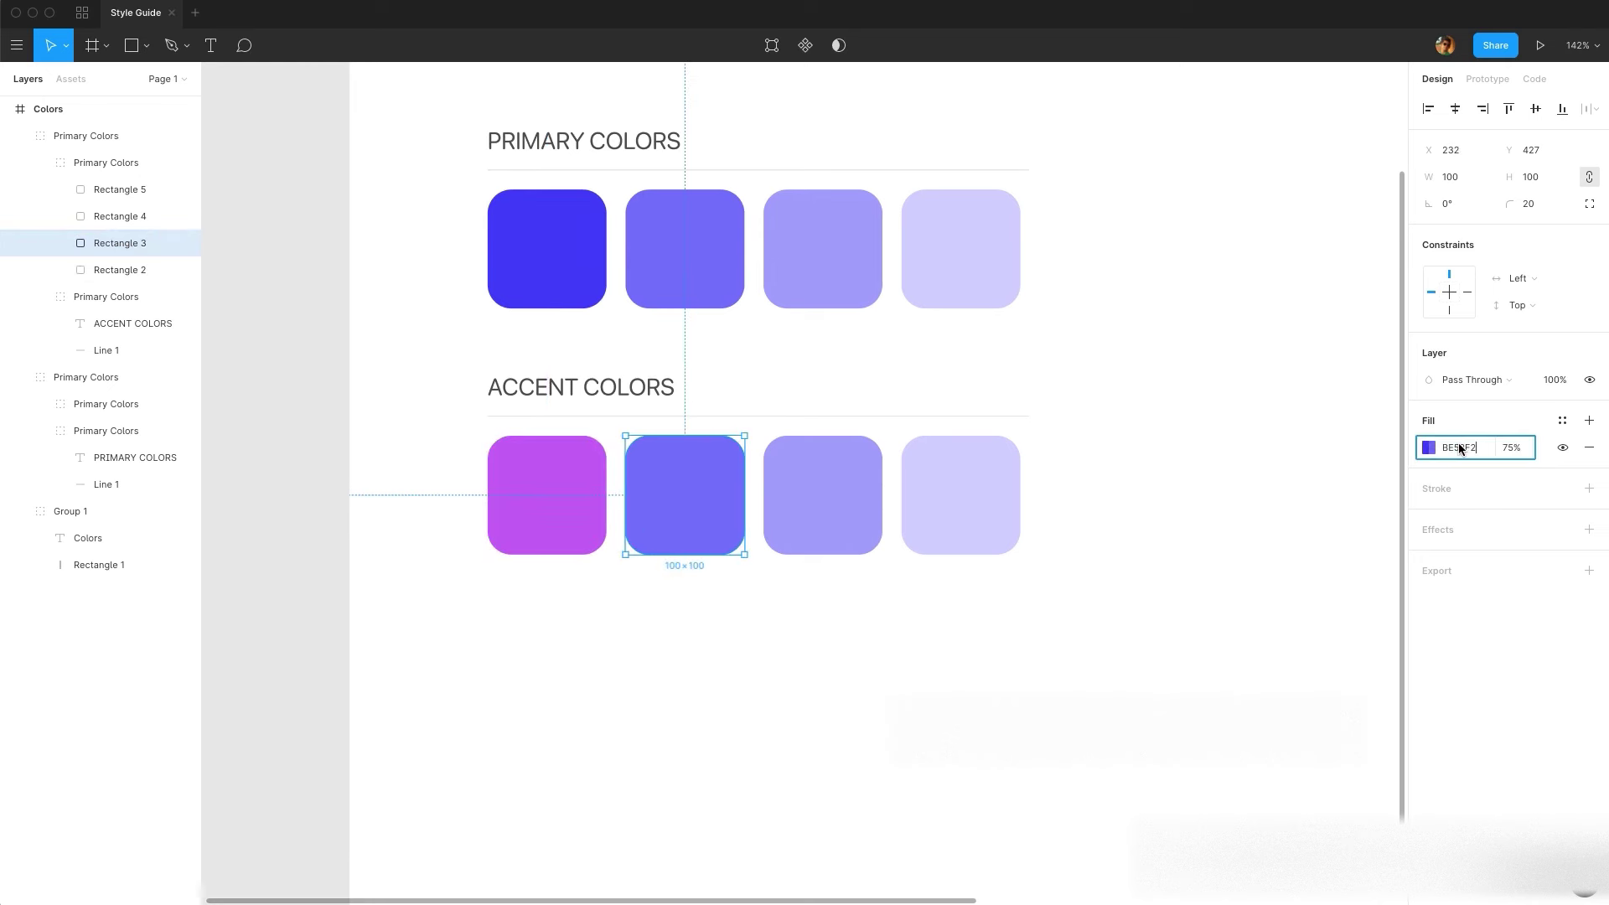
{"action": "key", "text": "Return"}
- Paste BE52F2 into the third and fourth accent swatches' fills
{"action": "left_click", "coordinate": [823, 494]}
{"action": "left_click", "coordinate": [1467, 449]}
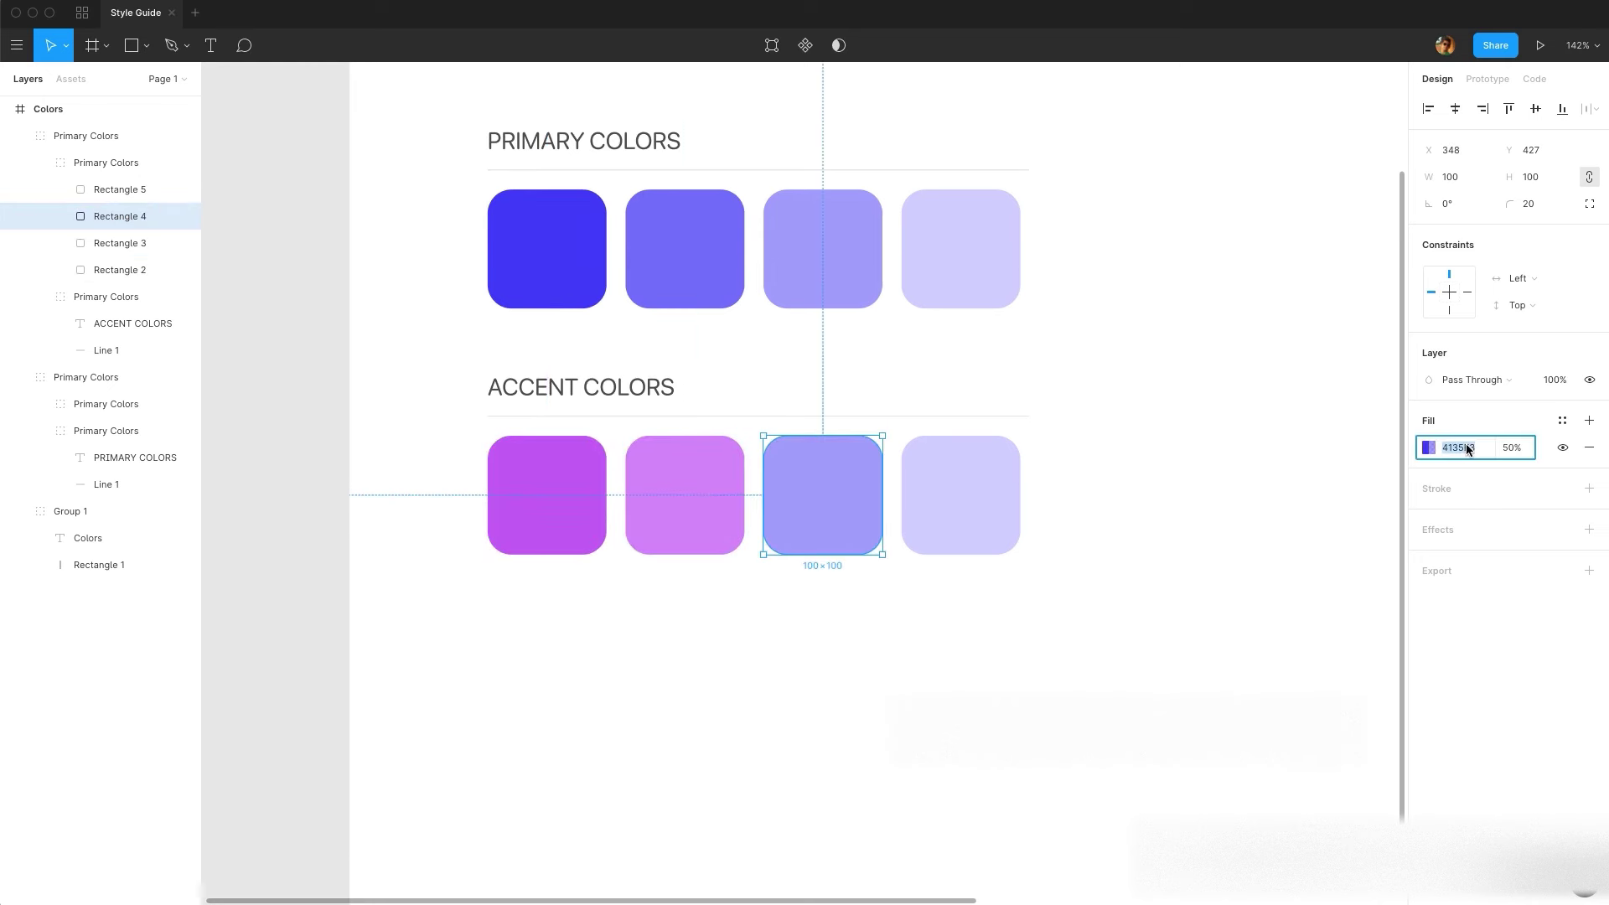
{"action": "key", "text": "ctrl+v"}
{"action": "key", "text": "Return"}
{"action": "left_click", "coordinate": [980, 495]}
{"action": "left_click", "coordinate": [1462, 448]}
{"action": "key", "text": "ctrl+v"}
{"action": "key", "text": "Return"}
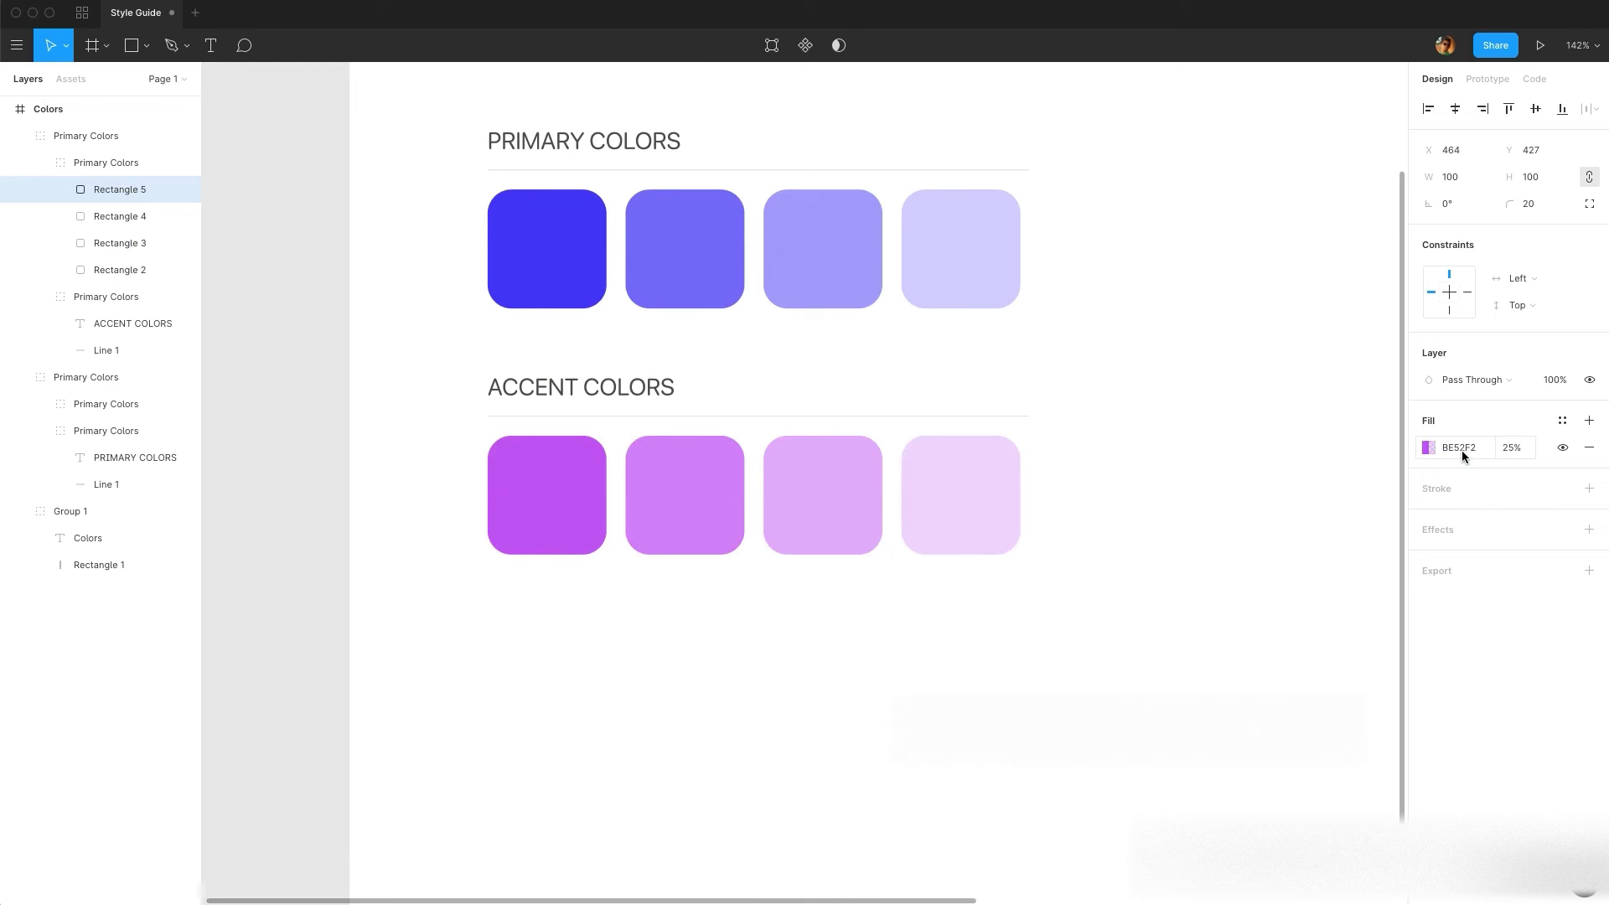
{"action": "left_click", "coordinate": [561, 507]}
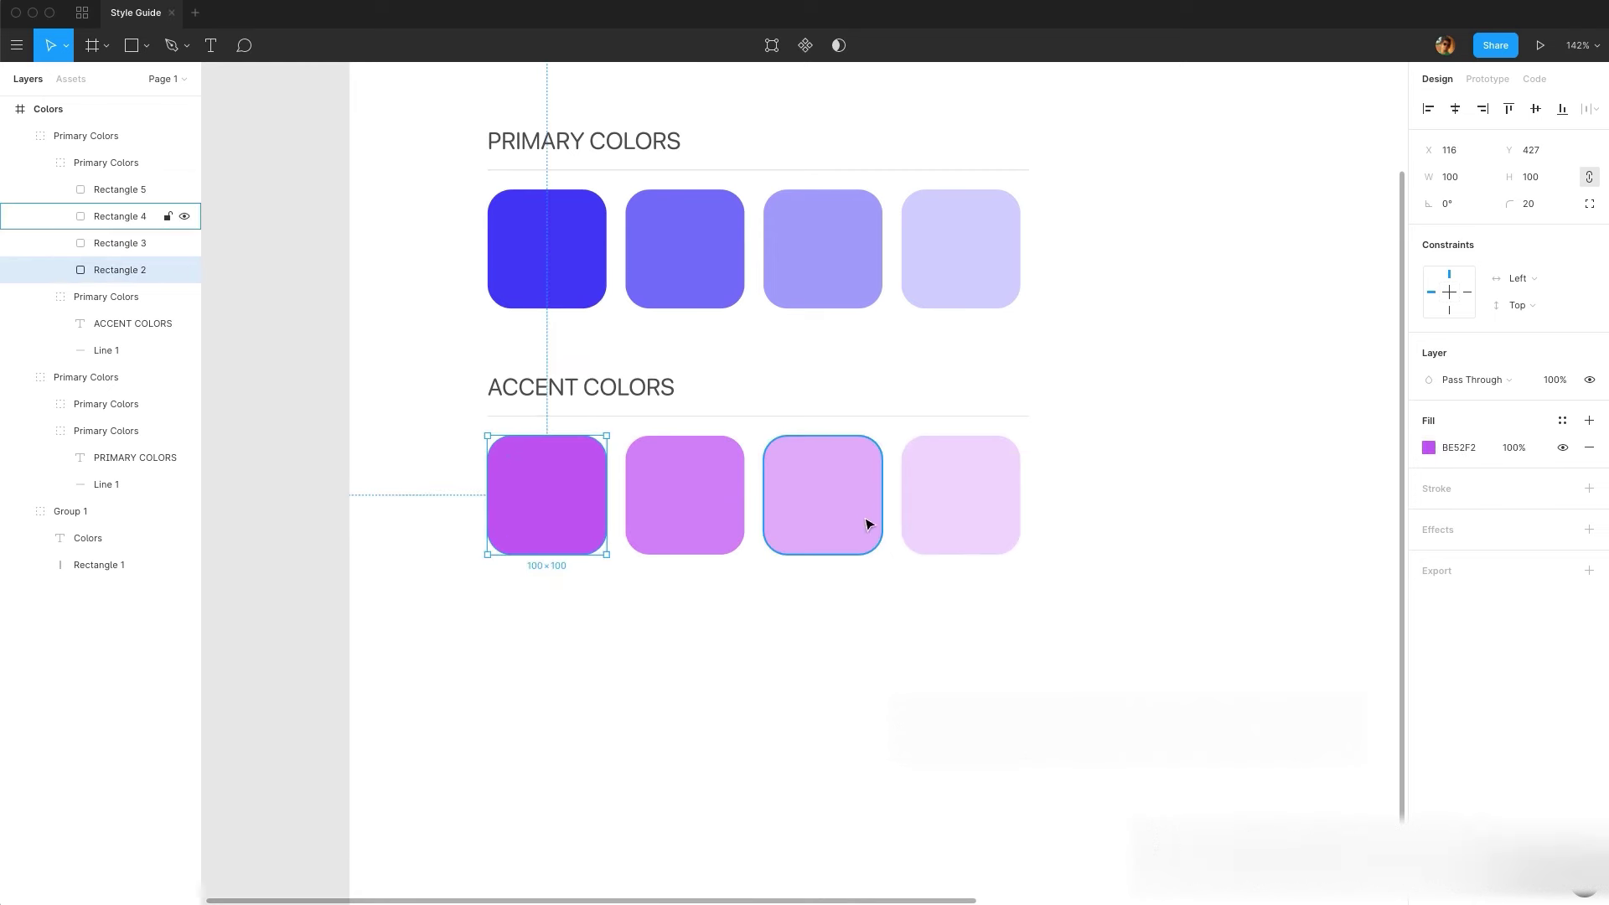
- Save the first two accent swatches as Colors/Accent/Purple 1 and Purple 2 styles
{"action": "left_click", "coordinate": [1563, 421]}
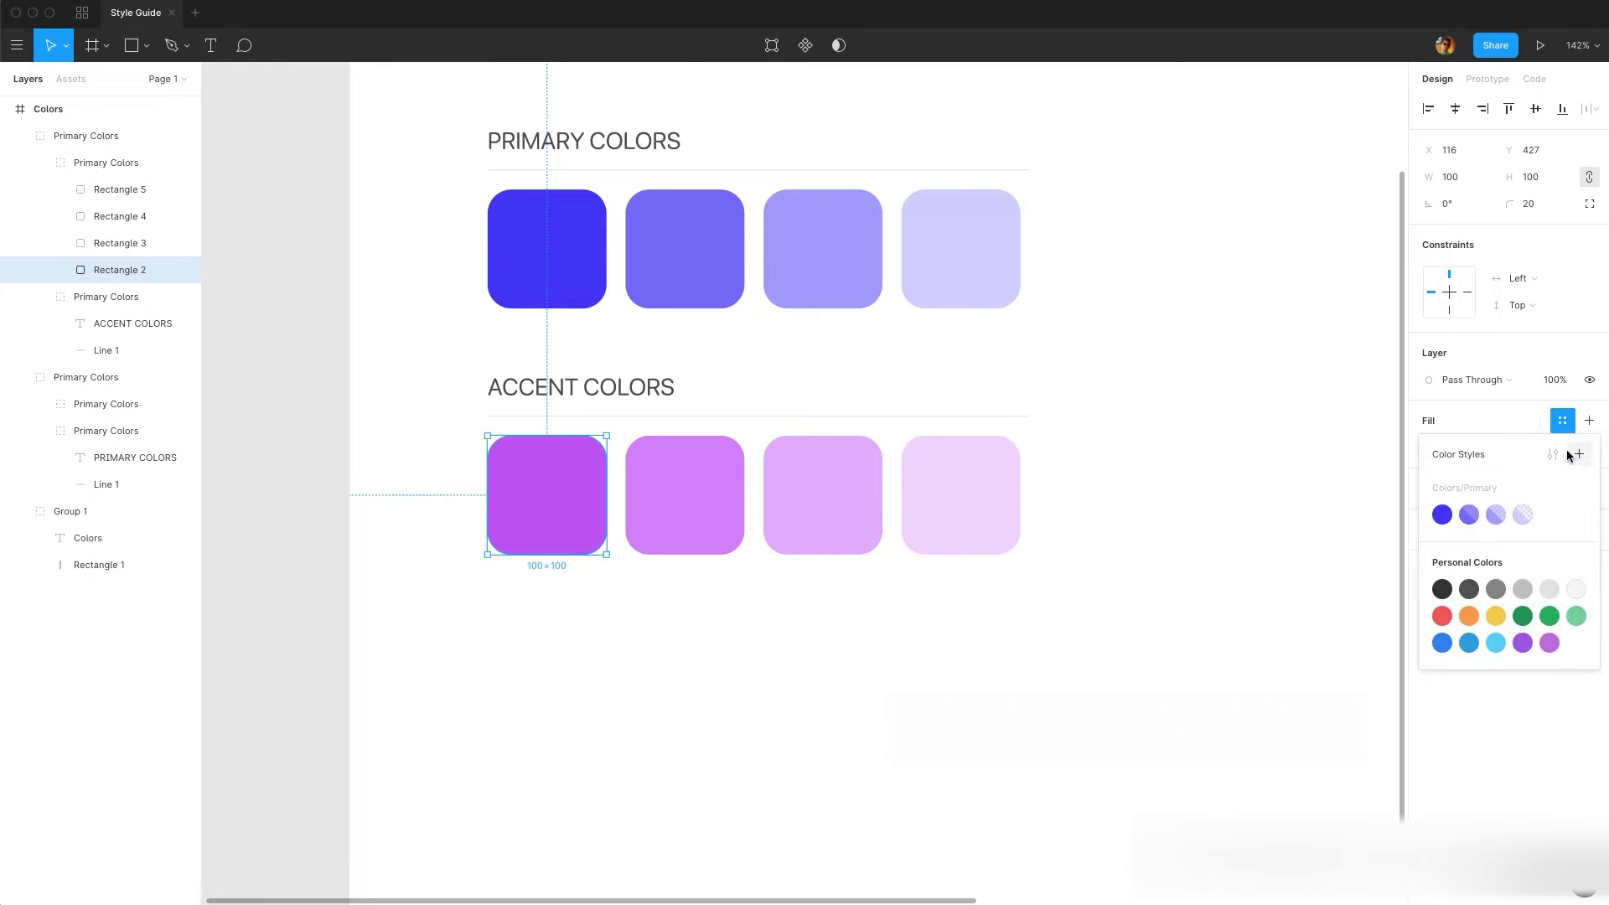
{"action": "left_click", "coordinate": [1579, 454]}
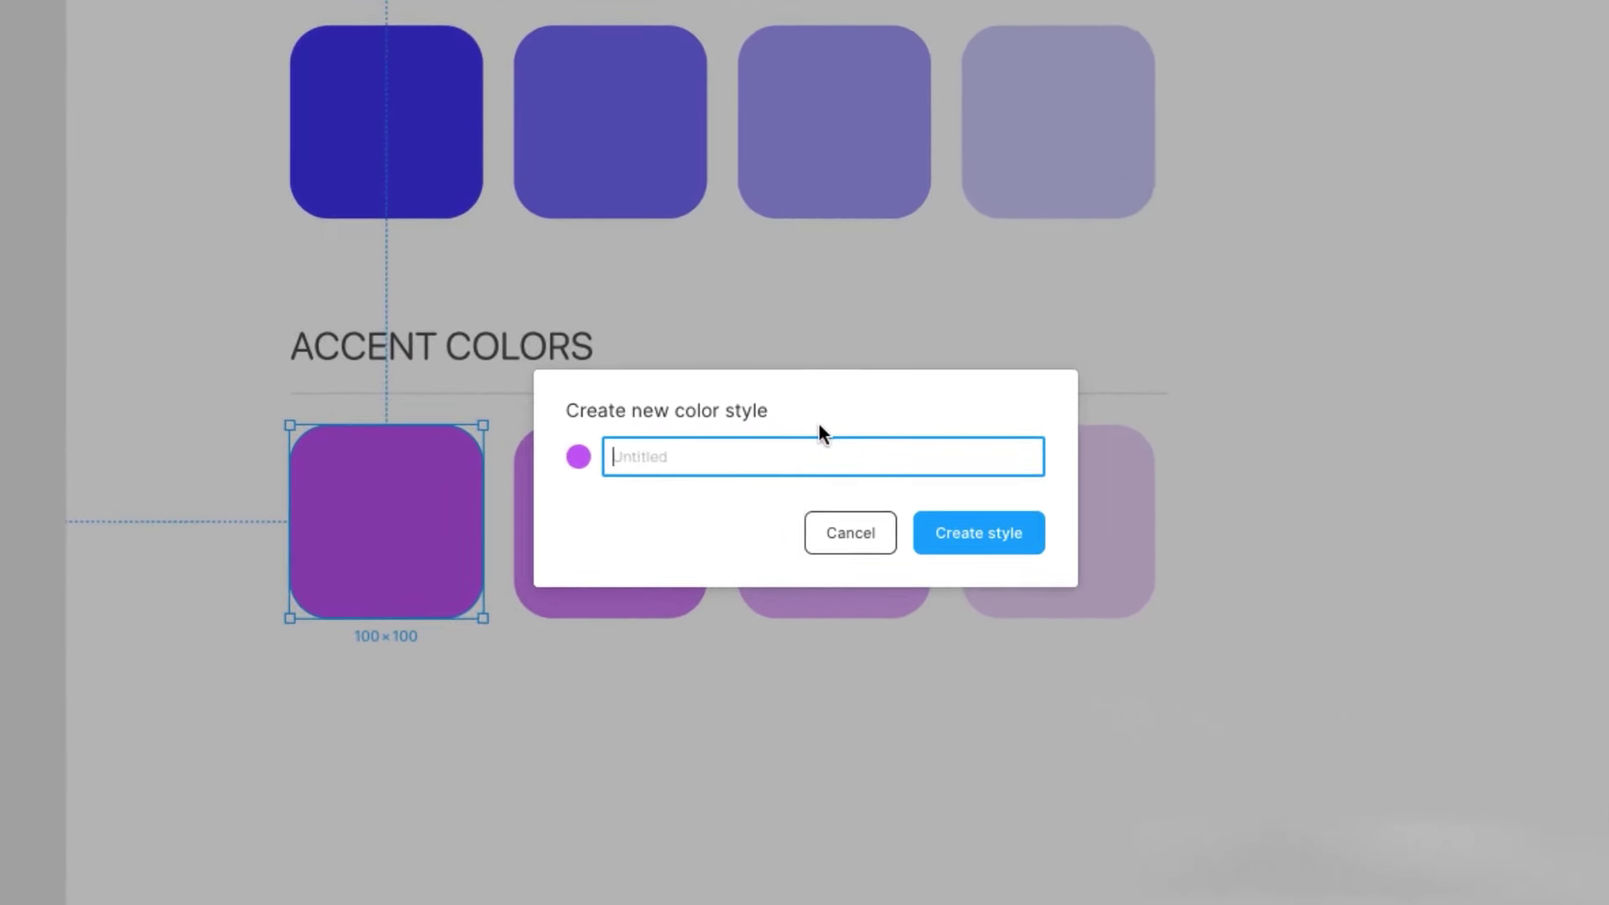
{"action": "type", "text": "Colors/Accent/Purple 1"}
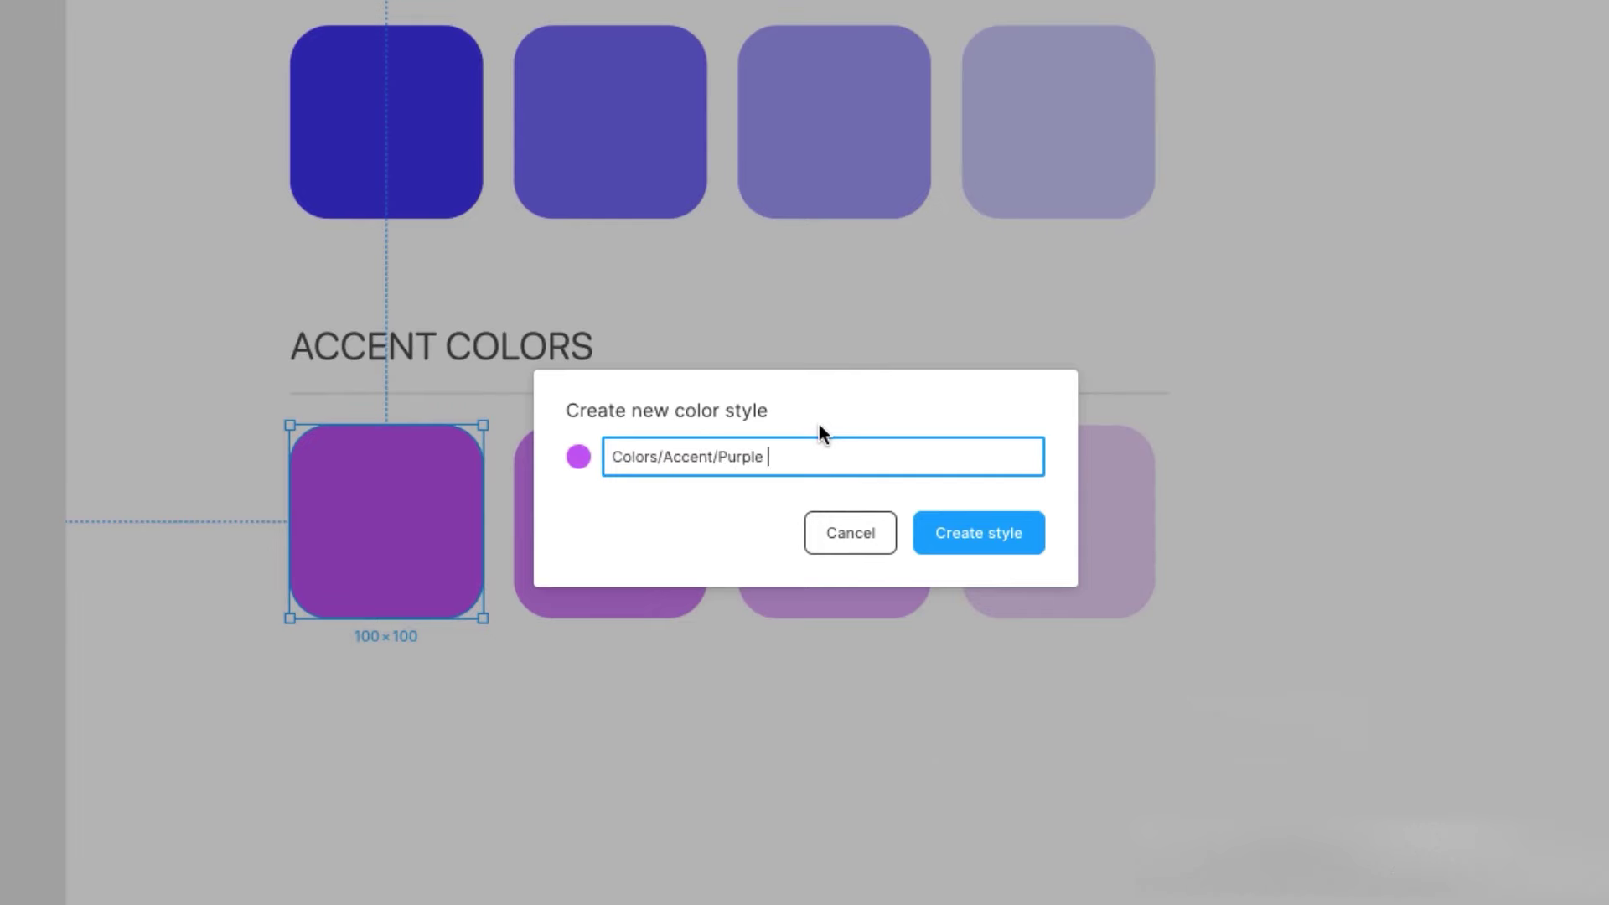
{"action": "left_click", "coordinate": [952, 528]}
{"action": "left_click", "coordinate": [627, 518]}
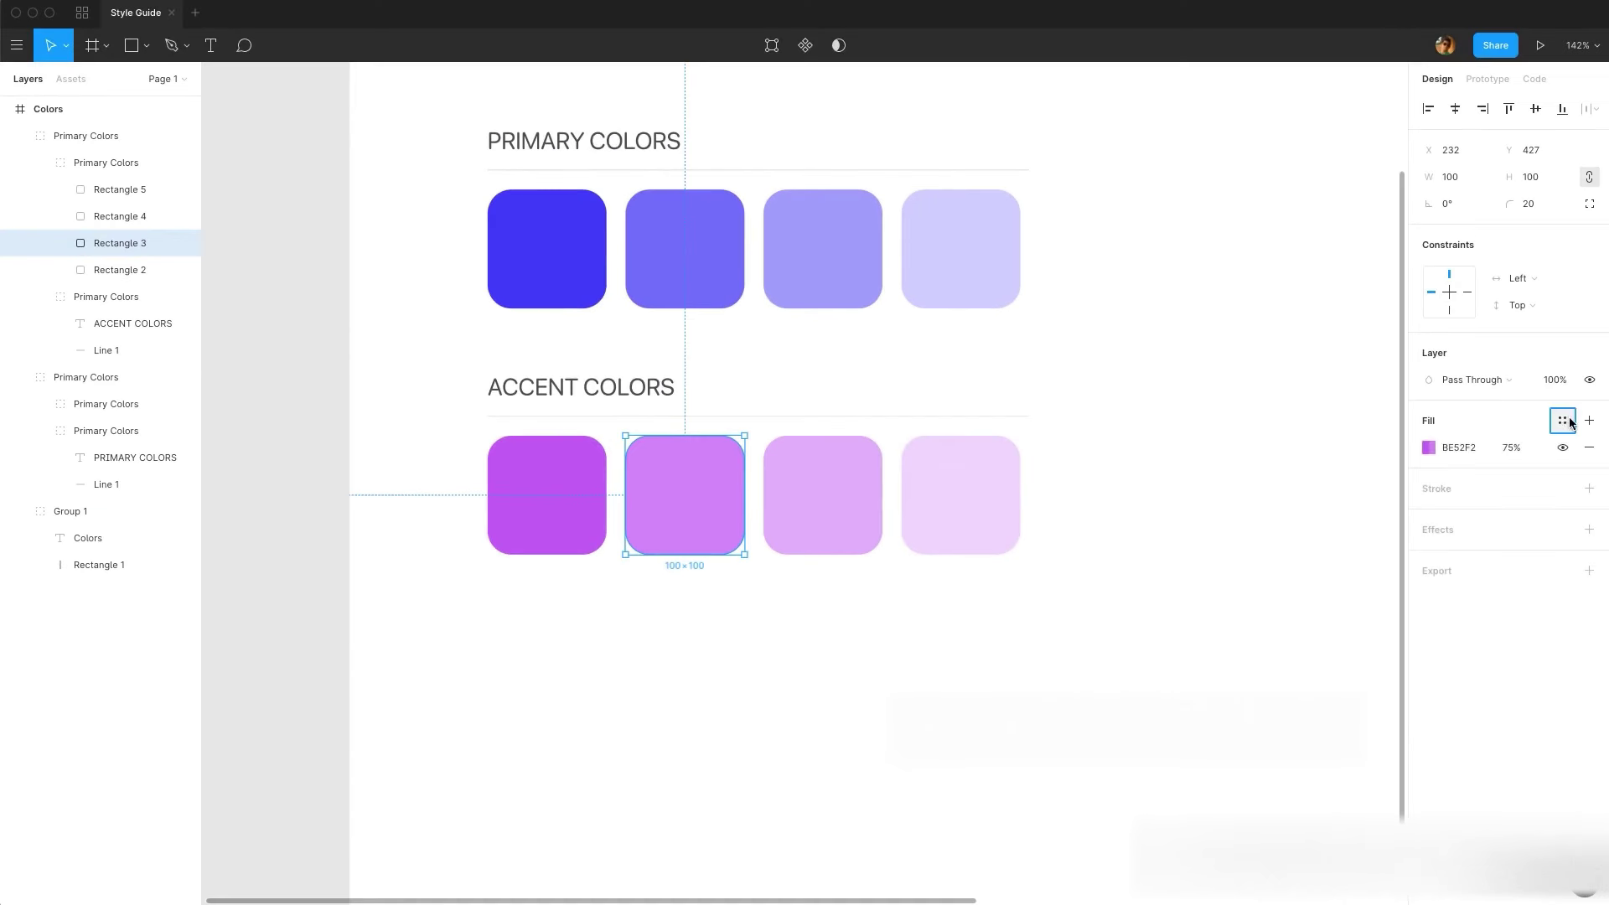
{"action": "left_click", "coordinate": [1565, 422]}
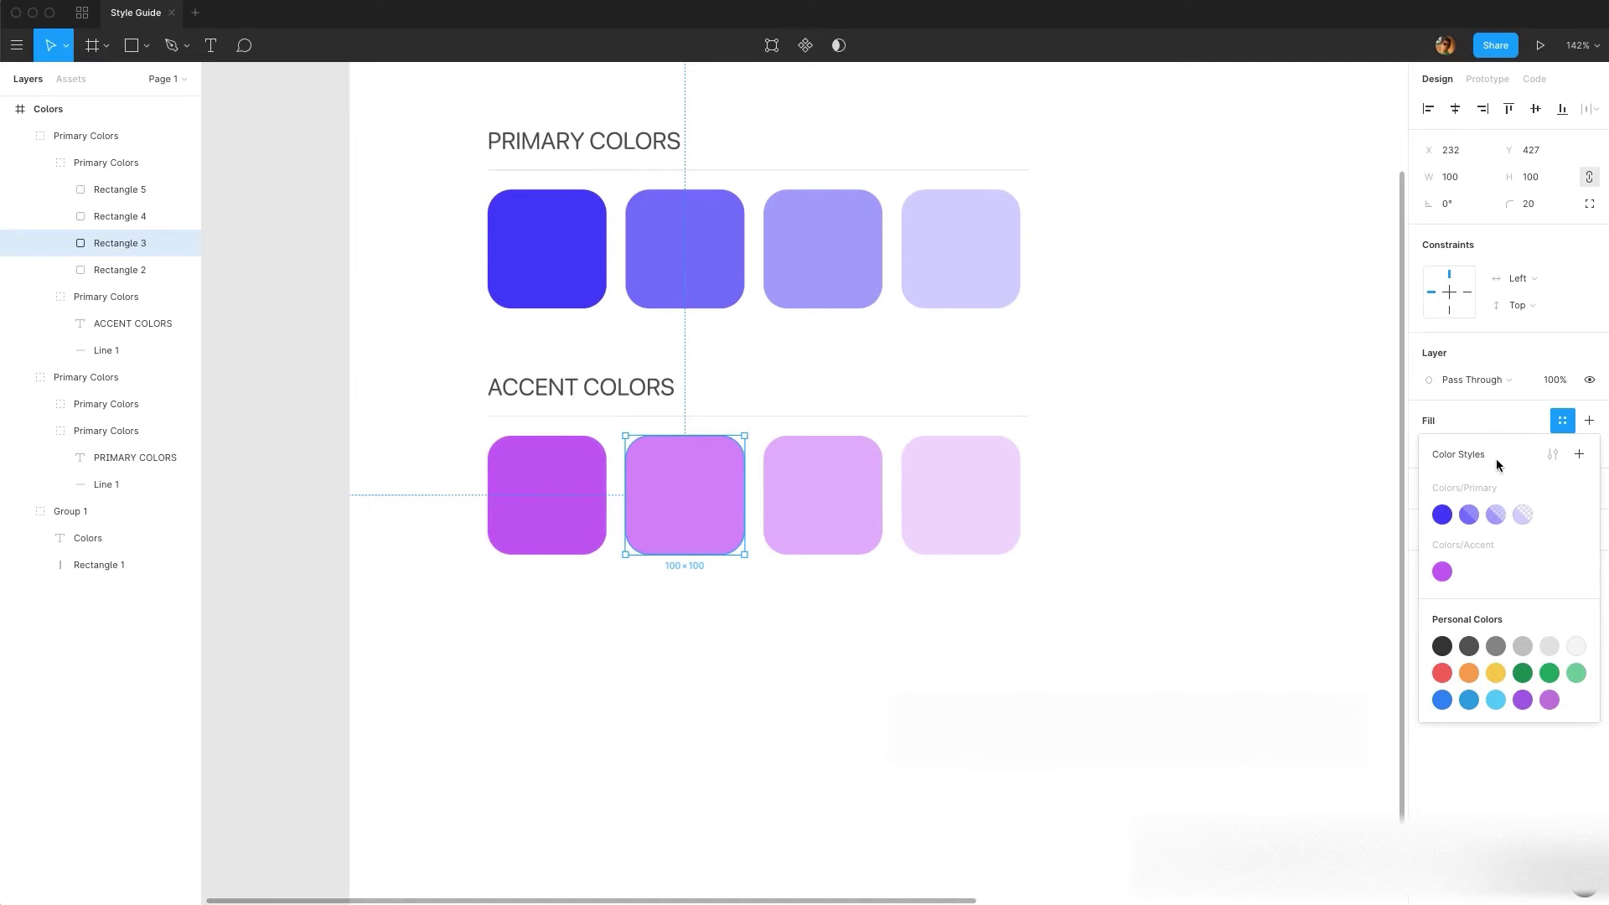
{"action": "left_click", "coordinate": [1578, 456]}
{"action": "type", "text": "Color"}
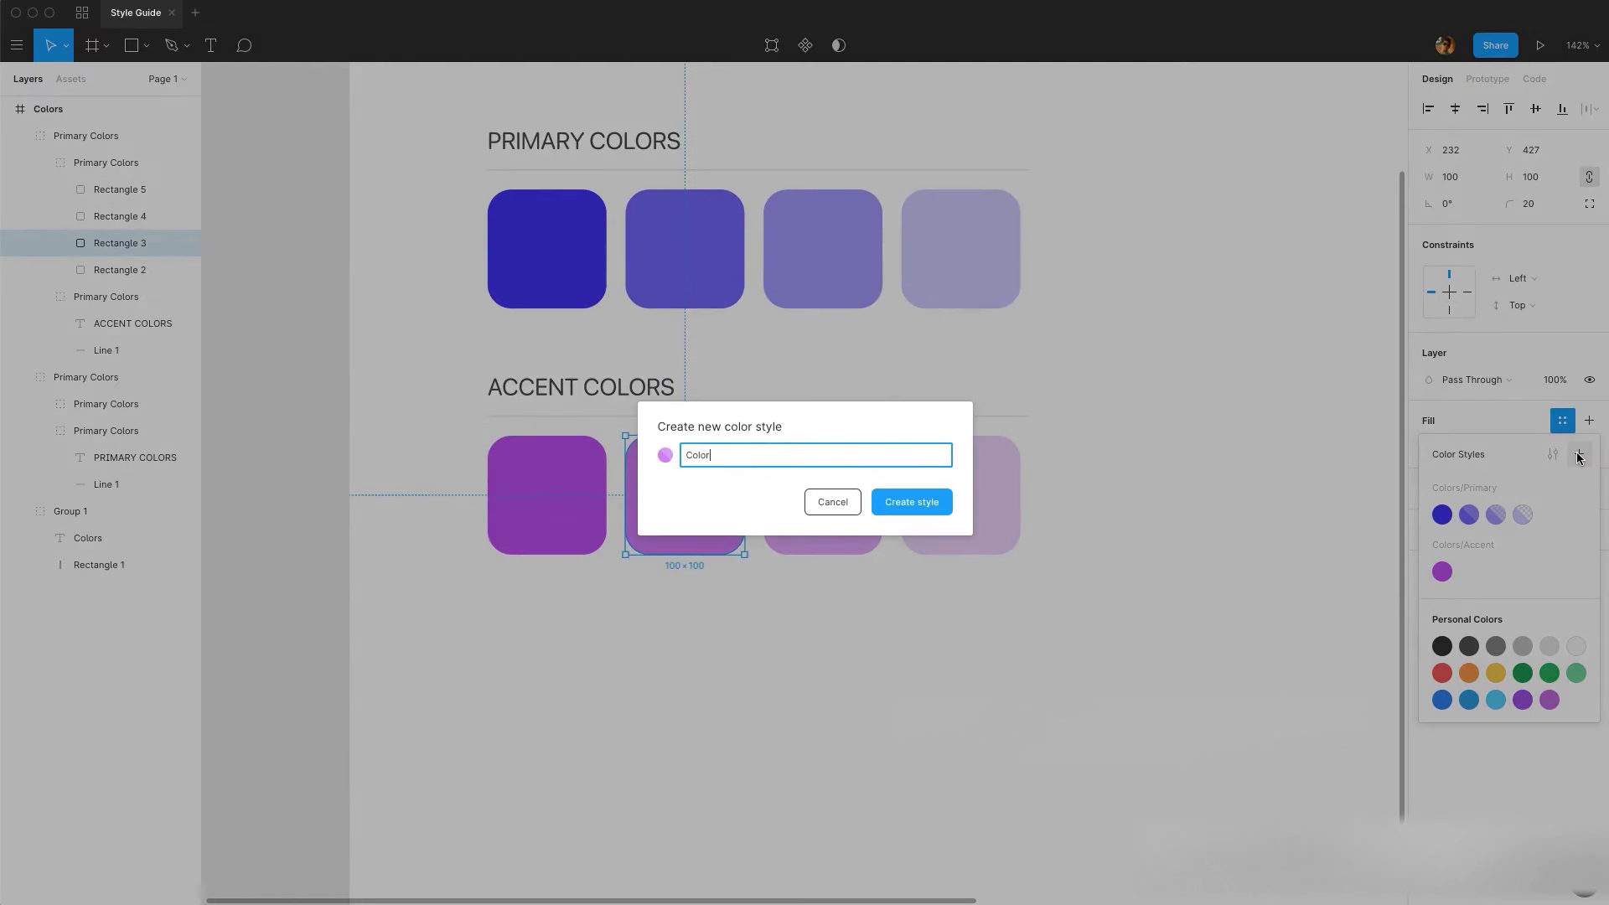
{"action": "type", "text": "s/Accent/Purple 2"}
{"action": "key", "text": "super+a"}
{"action": "key", "text": "super+c"}
{"action": "left_click", "coordinate": [917, 502]}
- Save the third and fourth accent swatches as Colors/Accent/Purple 3 and Purple 4 styles
{"action": "left_click", "coordinate": [822, 503]}
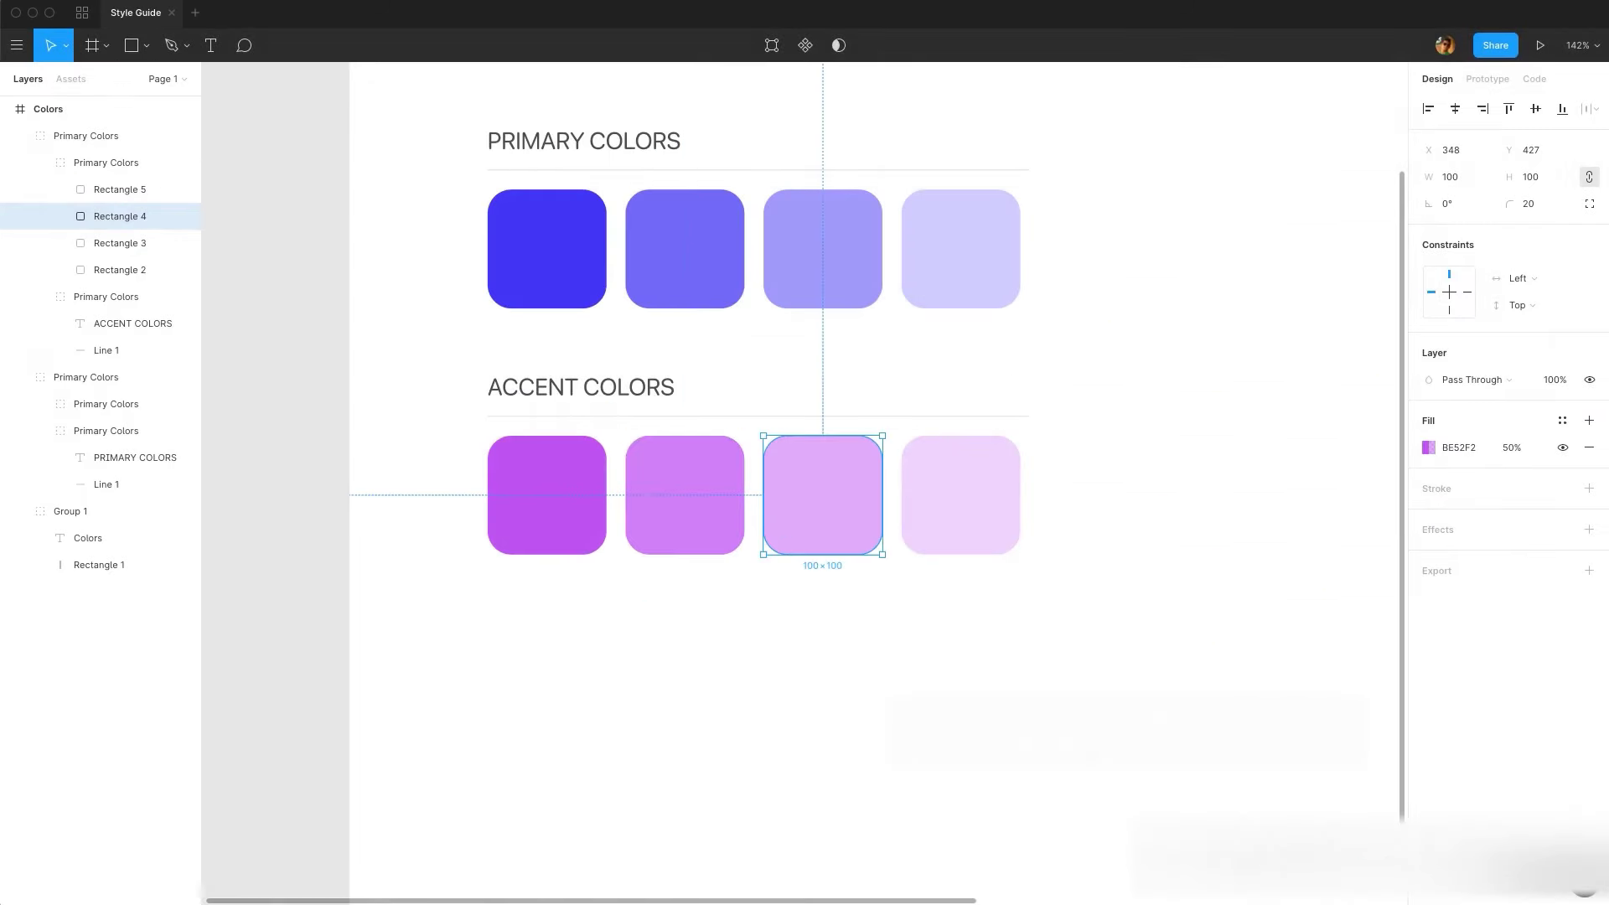
{"action": "left_click", "coordinate": [1562, 419]}
{"action": "left_click", "coordinate": [1579, 453]}
{"action": "key", "text": "BackSpace"}
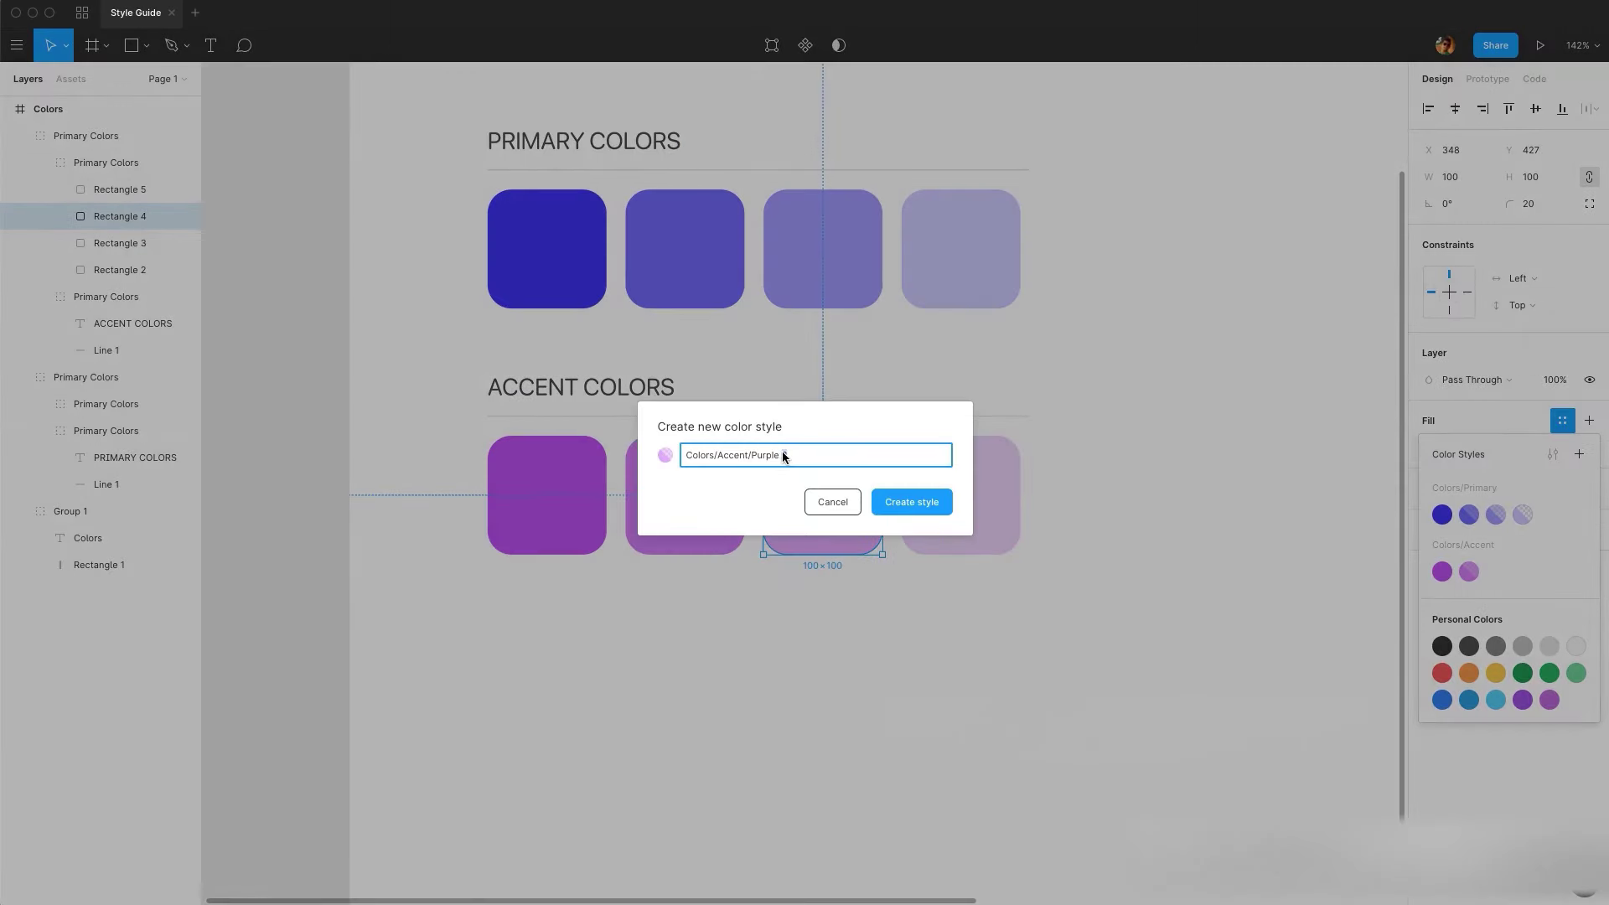
{"action": "type", "text": "3"}
{"action": "left_click", "coordinate": [896, 501]}
{"action": "left_click", "coordinate": [960, 500]}
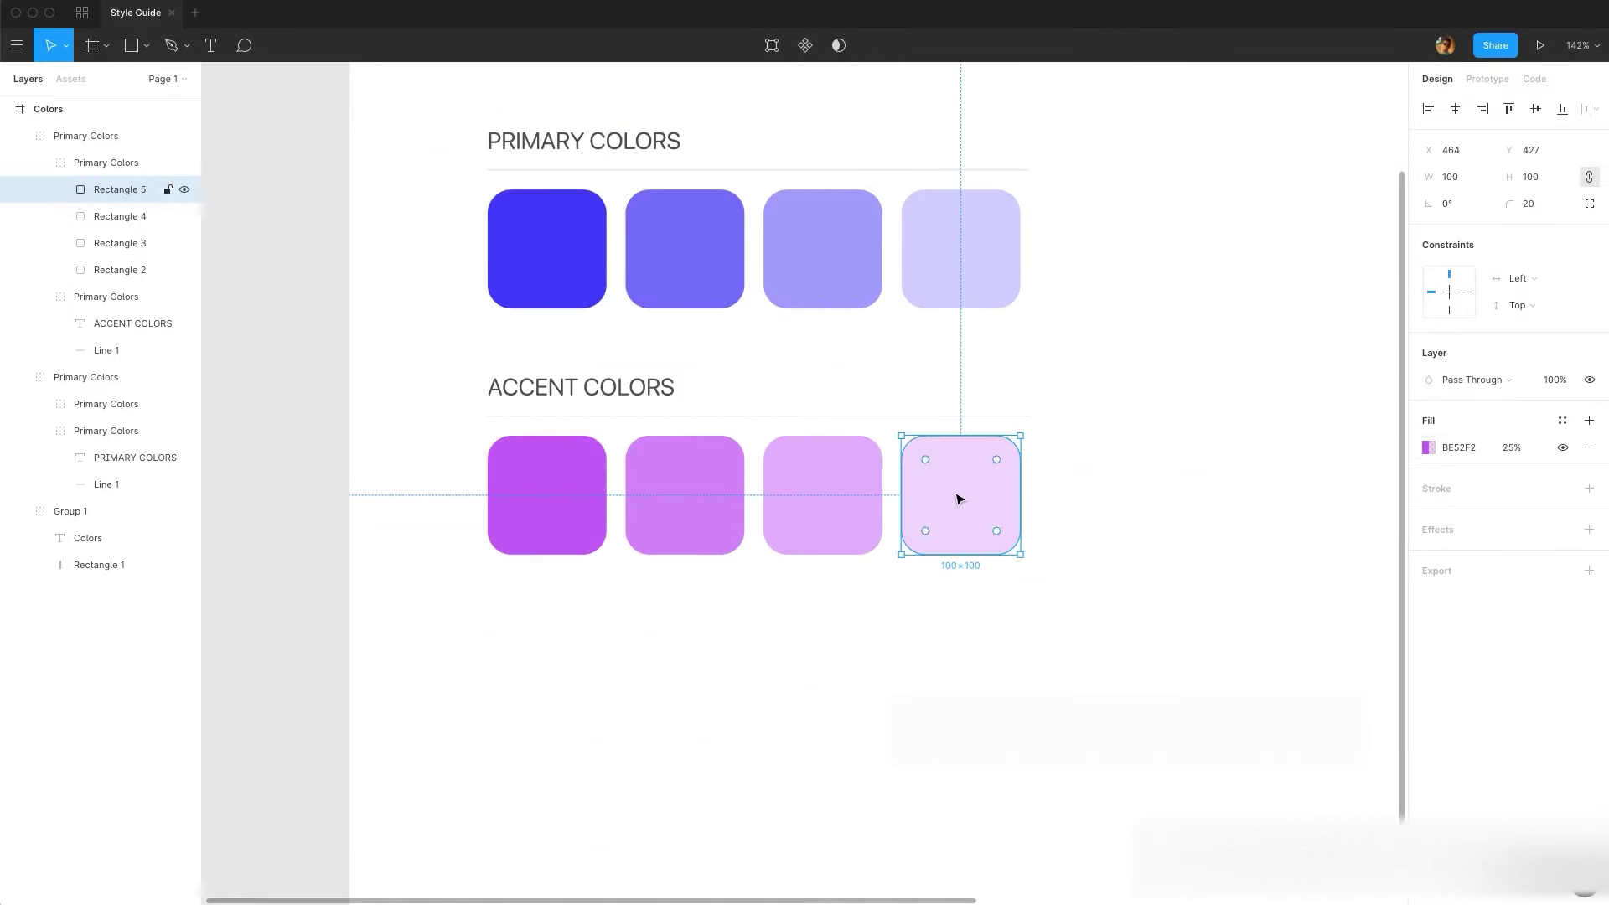
{"action": "left_click", "coordinate": [1563, 420]}
{"action": "left_click", "coordinate": [1579, 455]}
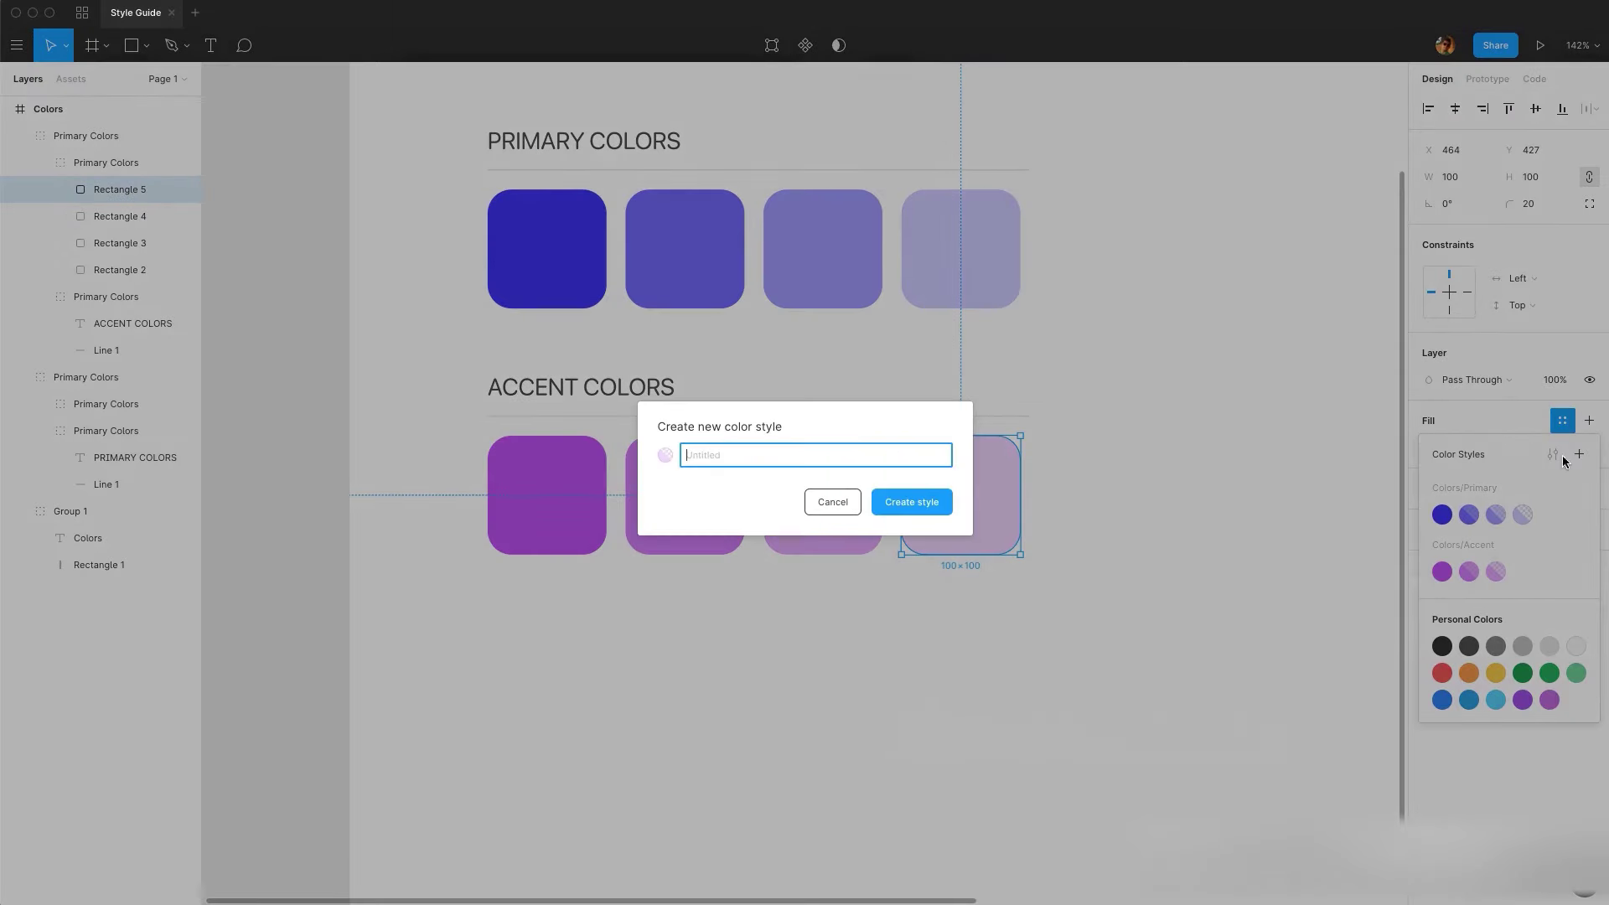
{"action": "key", "text": "super+v"}
{"action": "left_click", "coordinate": [893, 496]}
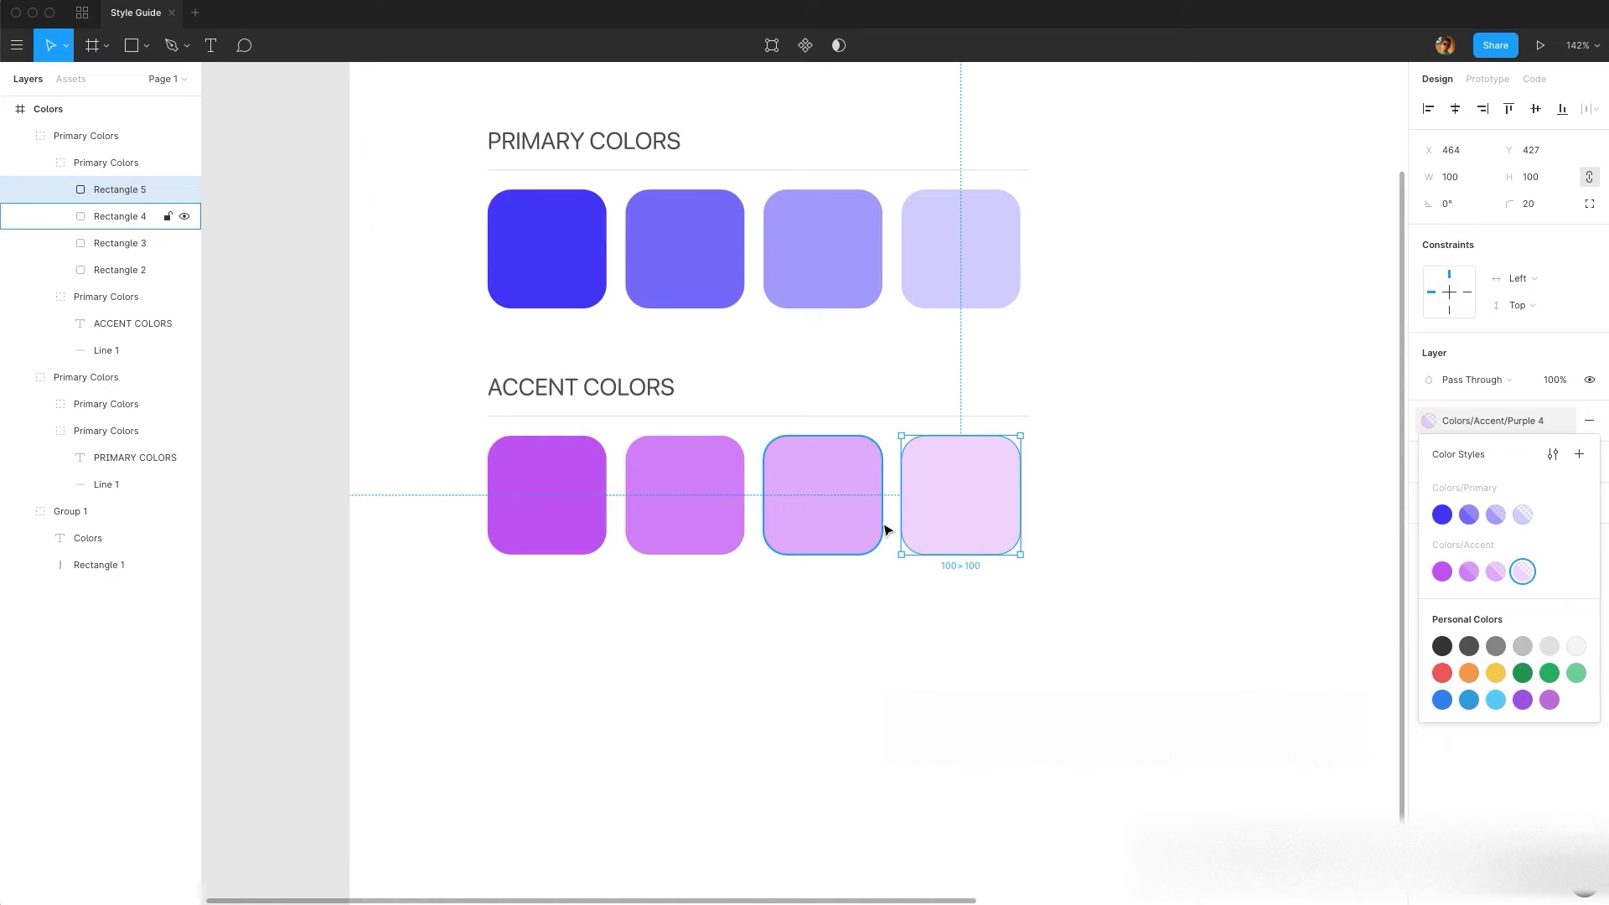
- Rename the copied section's layer groups from Primary to Accent Colors
{"action": "left_click", "coordinate": [381, 417]}
{"action": "double_click", "coordinate": [112, 162]}
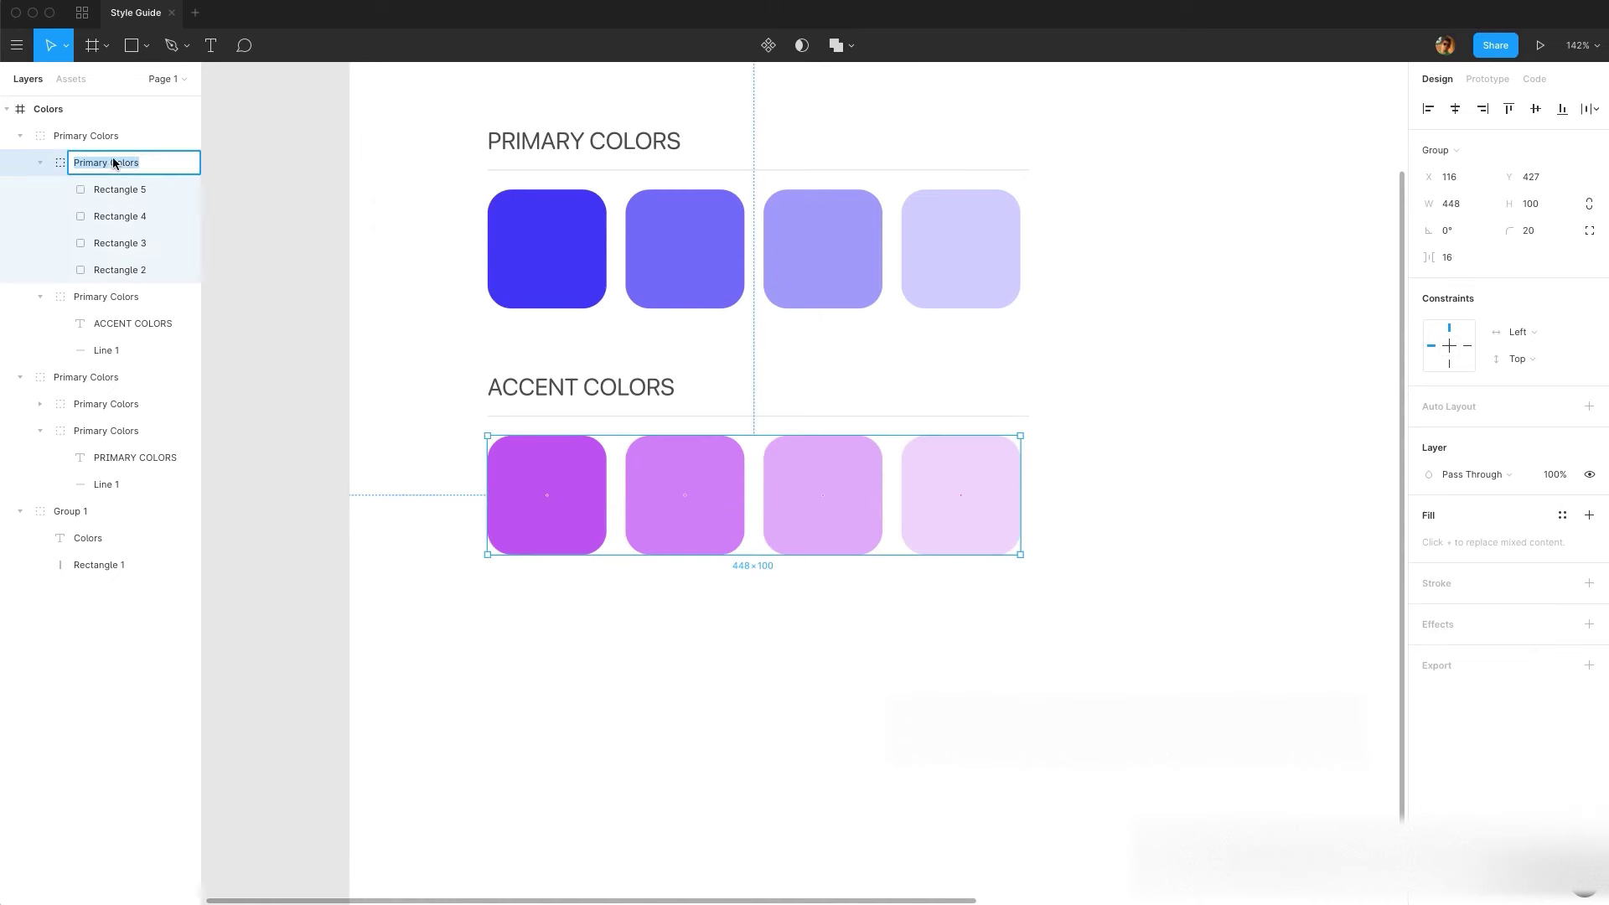
{"action": "left_click", "coordinate": [100, 163], "text": "shift"}
{"action": "type", "text": "Accent"}
{"action": "left_click", "coordinate": [98, 137]}
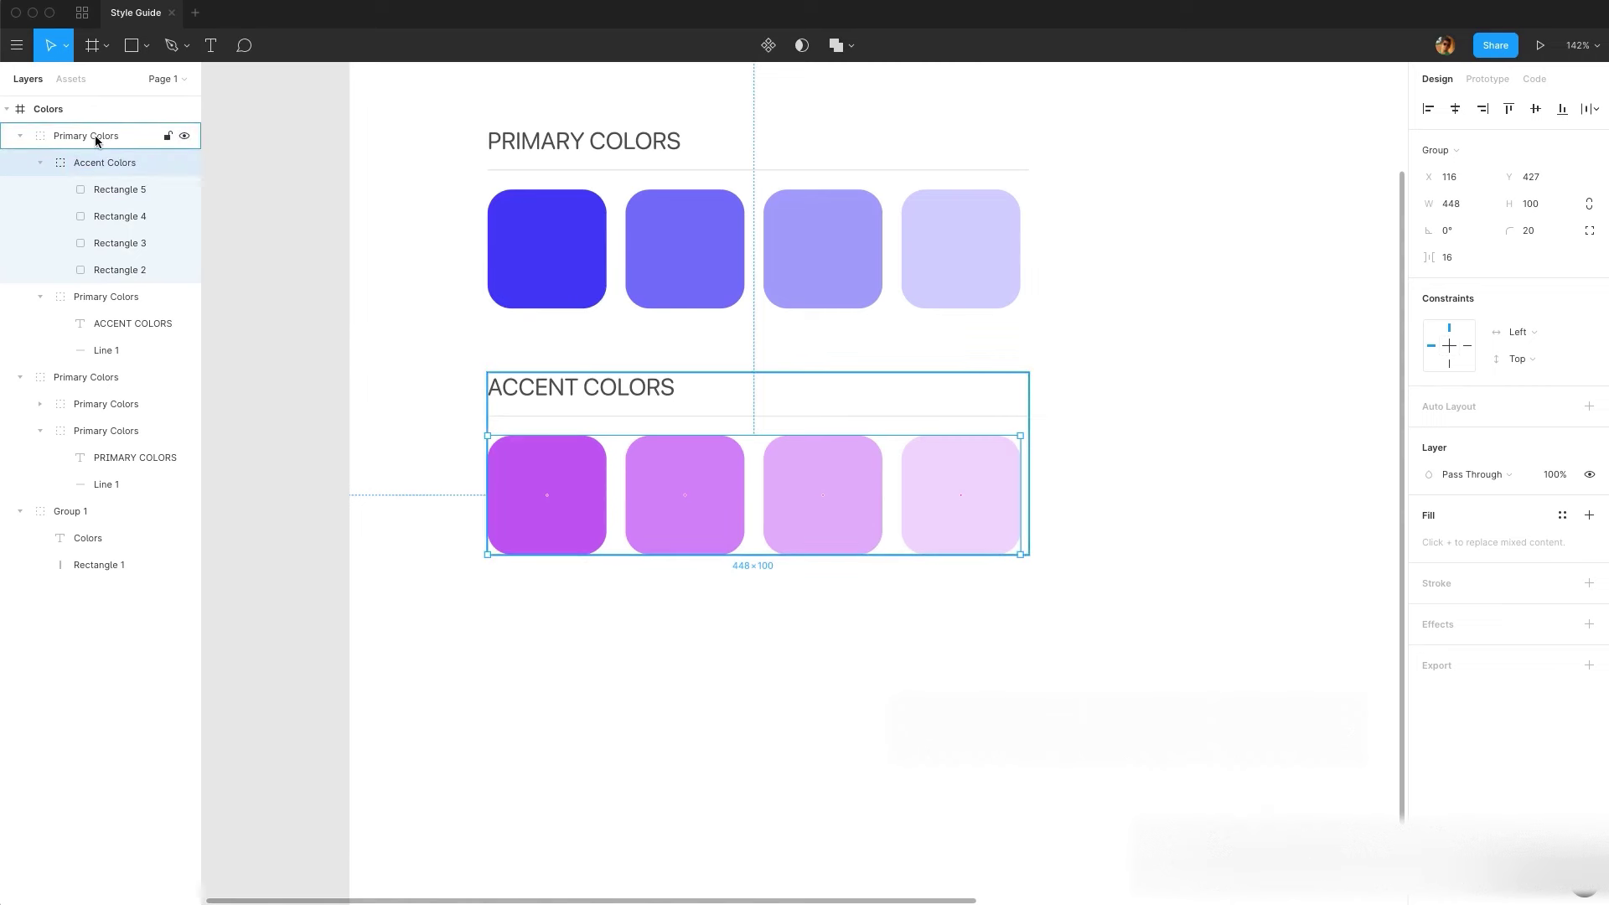
{"action": "double_click", "coordinate": [97, 138]}
{"action": "type", "text": "Accent"}
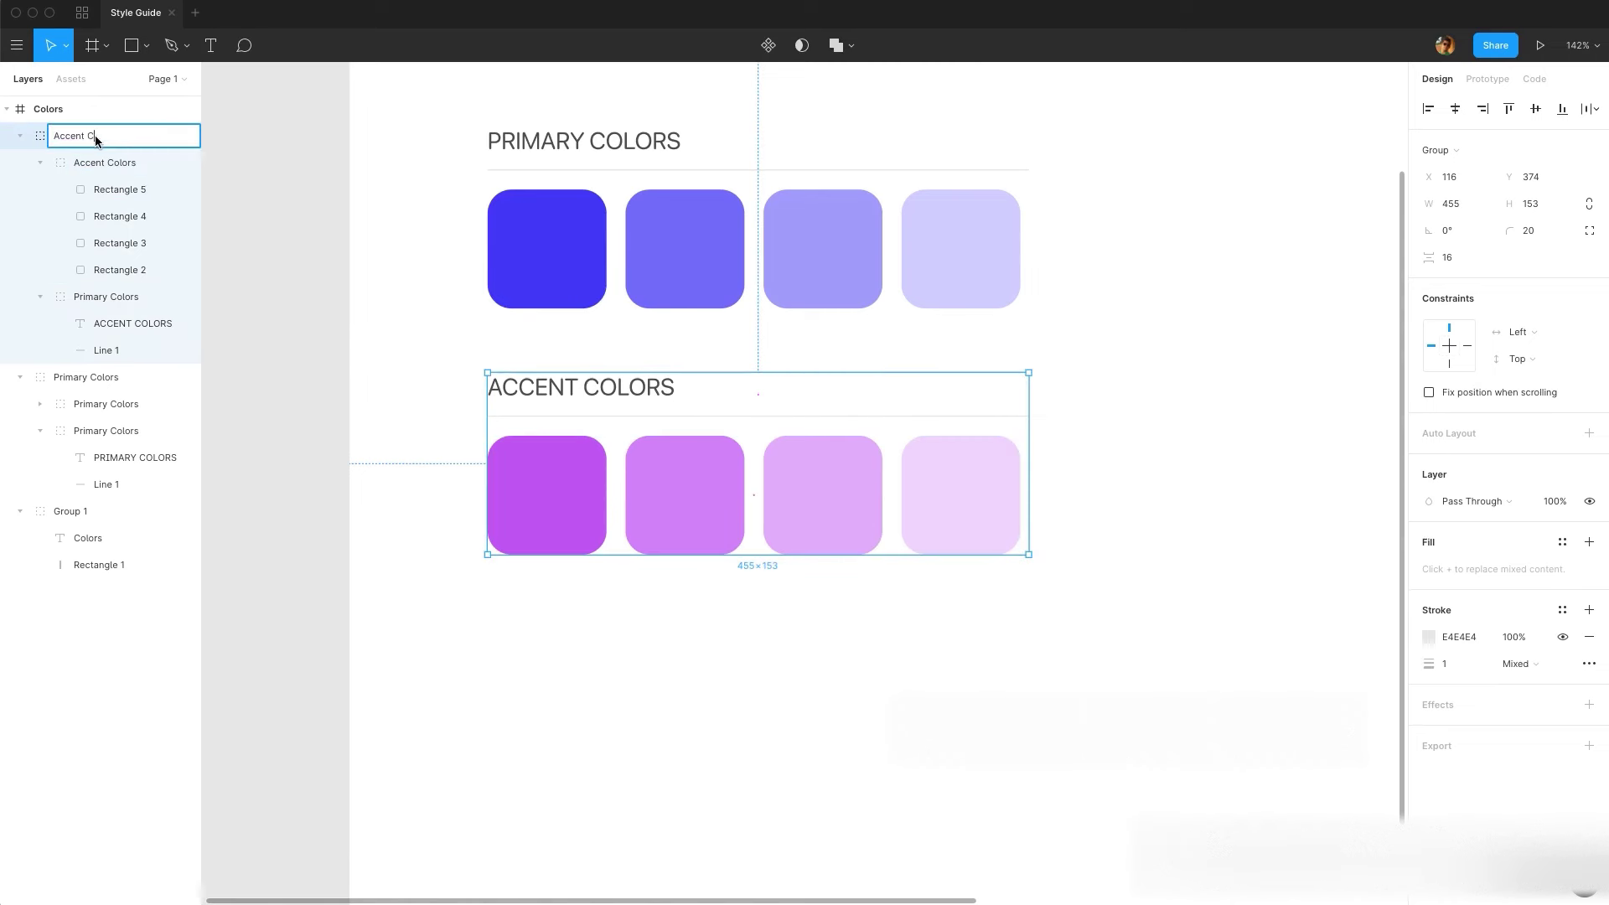
{"action": "key", "text": "Return"}
- Duplicate the accent section below and retitle its heading SEMANTIC COLORS
{"action": "key", "text": "super+d"}
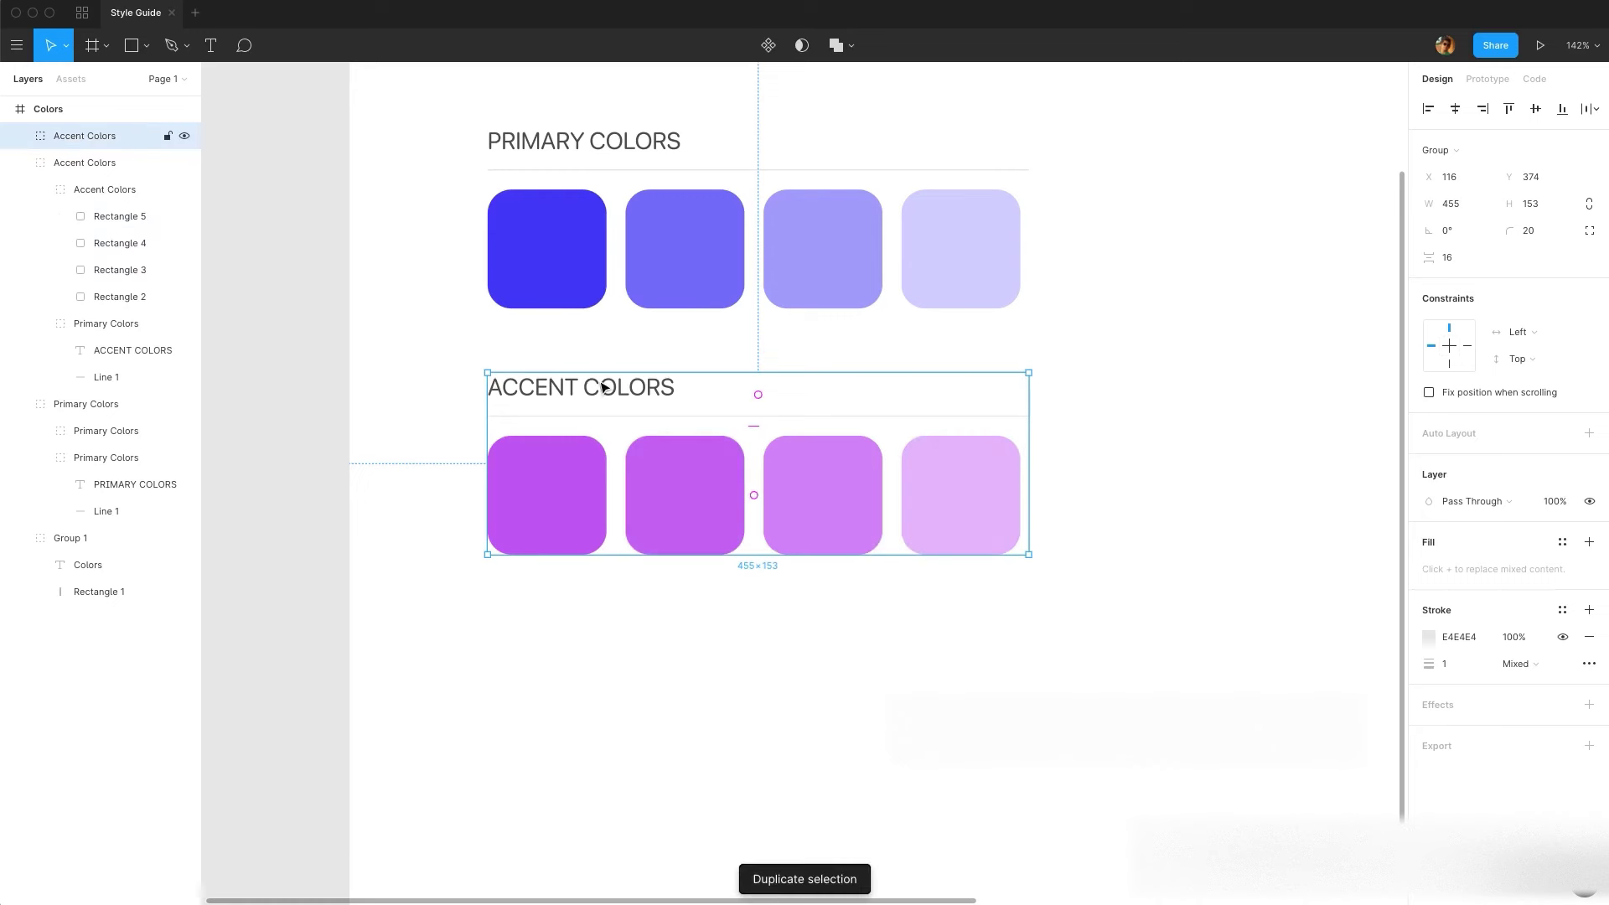
{"action": "left_click_drag", "start_coordinate": [612, 395], "coordinate": [545, 637]}
{"action": "double_click", "coordinate": [541, 631]}
{"action": "double_click", "coordinate": [542, 630]}
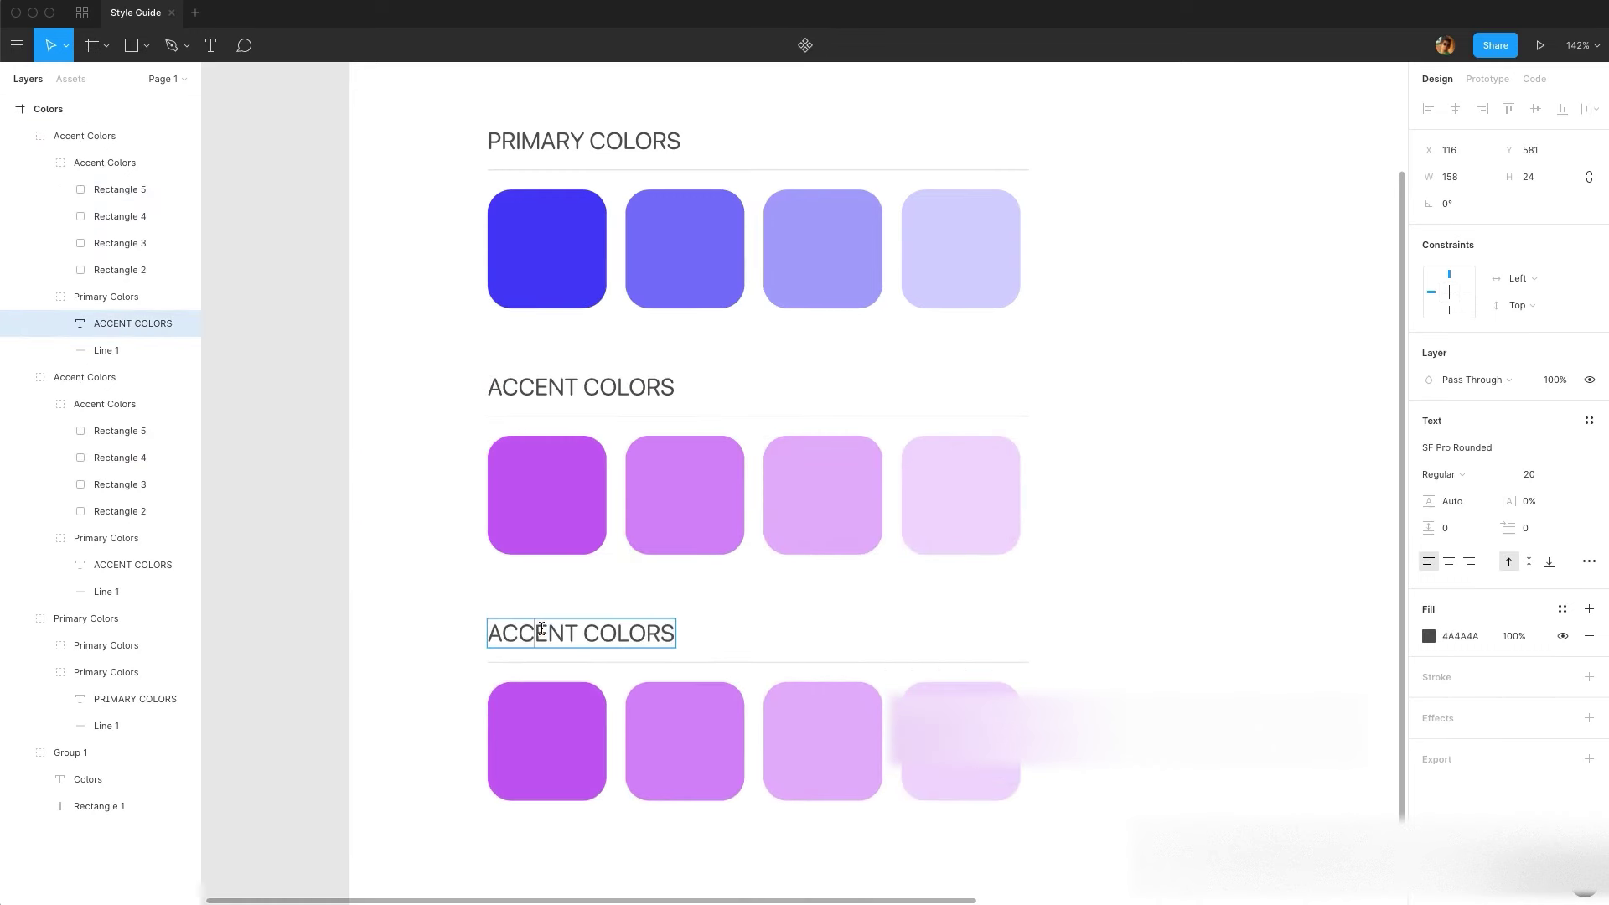
{"action": "type", "text": "SEMANTIC"}
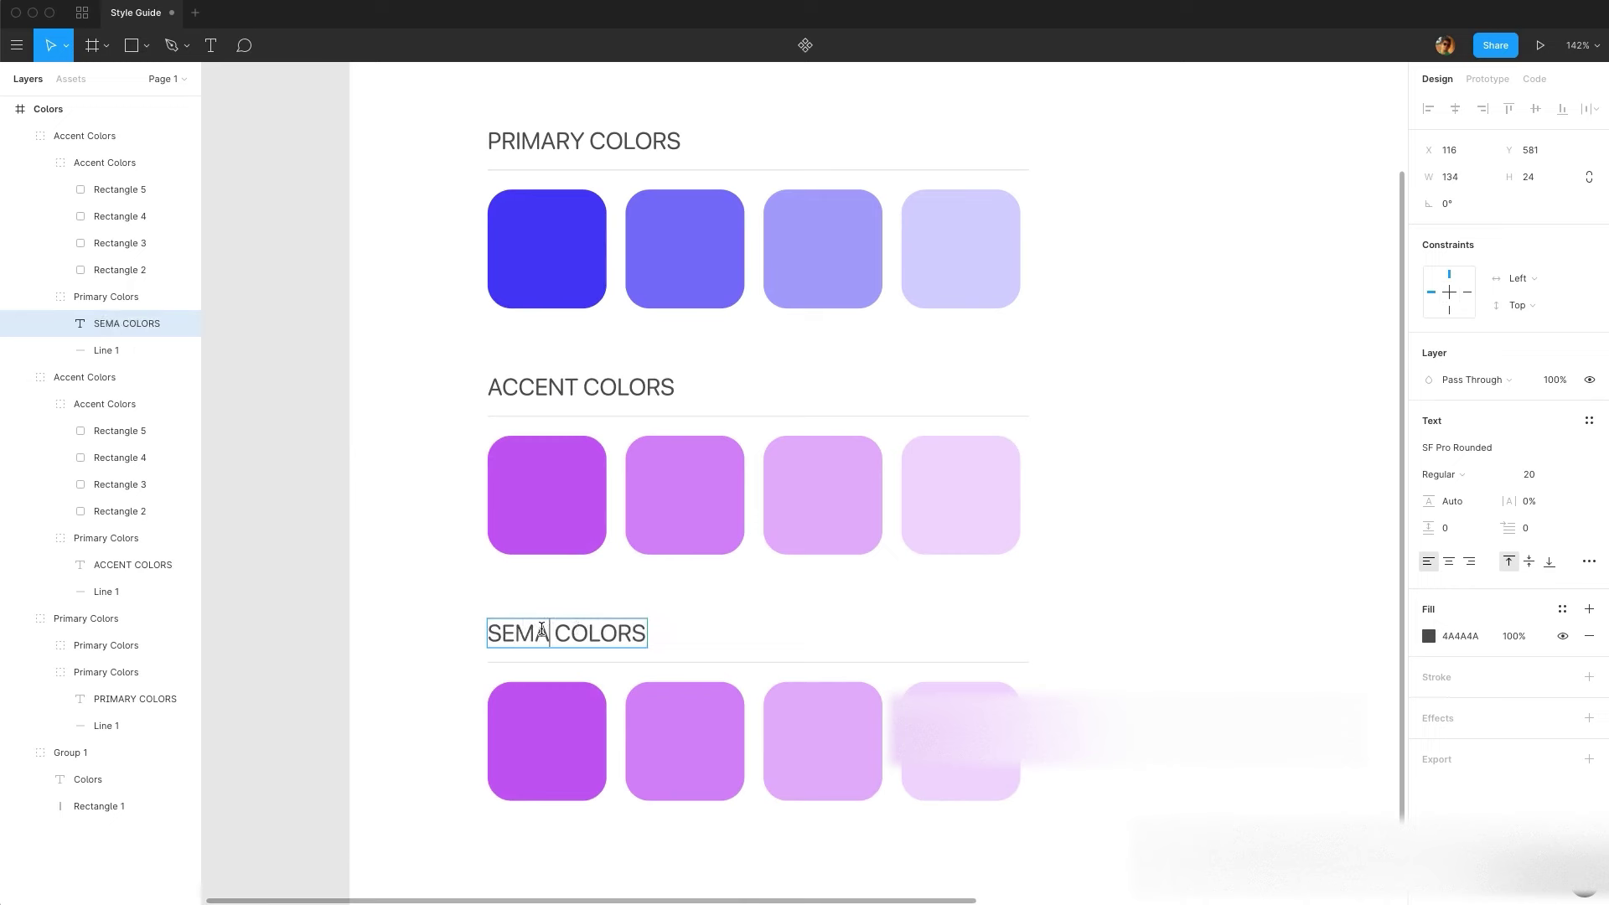
{"action": "left_click", "coordinate": [629, 684]}
- Detach the first three semantic swatches from their color styles and delete the fourth
{"action": "scroll", "coordinate": [629, 683], "scroll_direction": "down", "scroll_amount": 3}
{"action": "left_click", "coordinate": [557, 550]}
{"action": "double_click", "coordinate": [546, 568]}
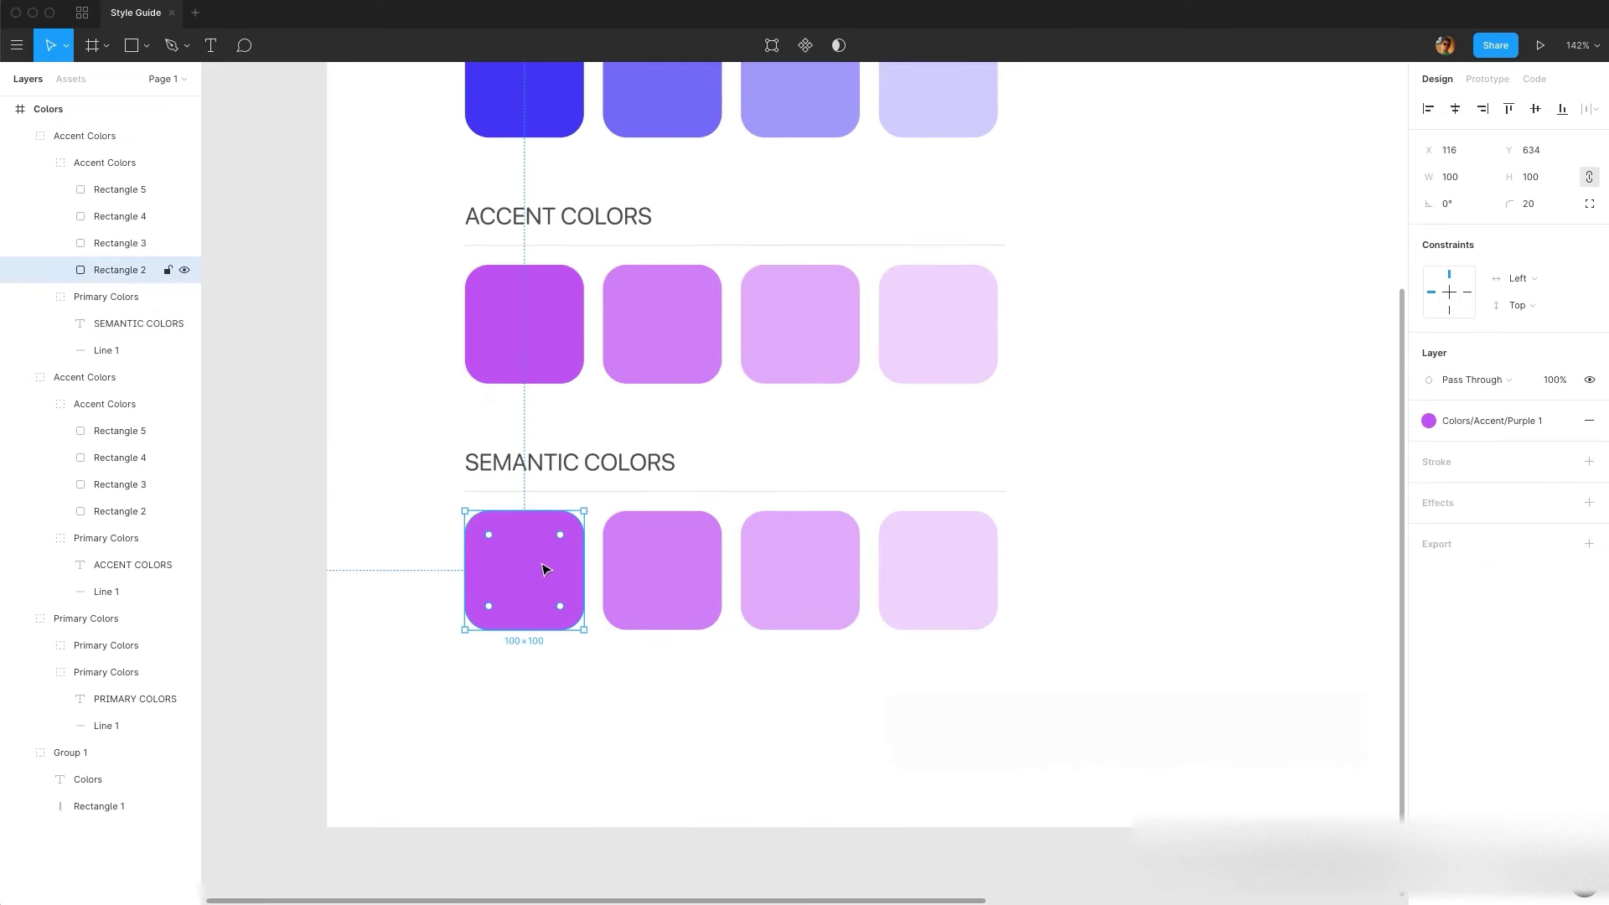
{"action": "left_click", "coordinate": [1564, 423]}
{"action": "key", "text": "Tab"}
{"action": "left_click", "coordinate": [1564, 422]}
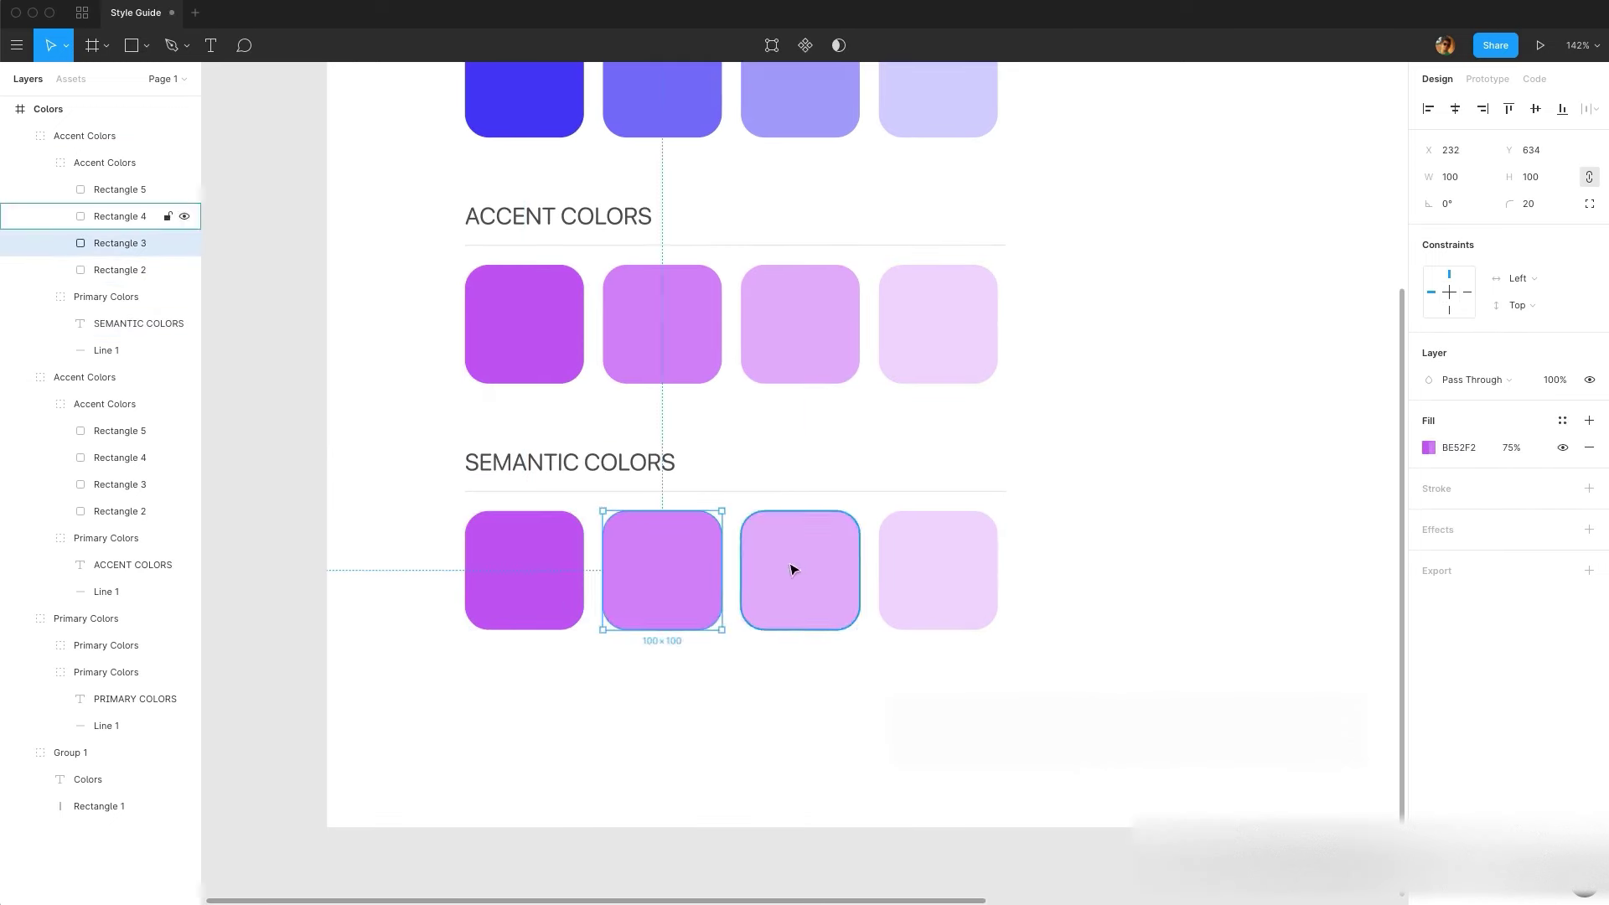
{"action": "left_click", "coordinate": [797, 567]}
{"action": "left_click", "coordinate": [1564, 423]}
{"action": "left_click", "coordinate": [926, 590]}
{"action": "key", "text": "Delete"}
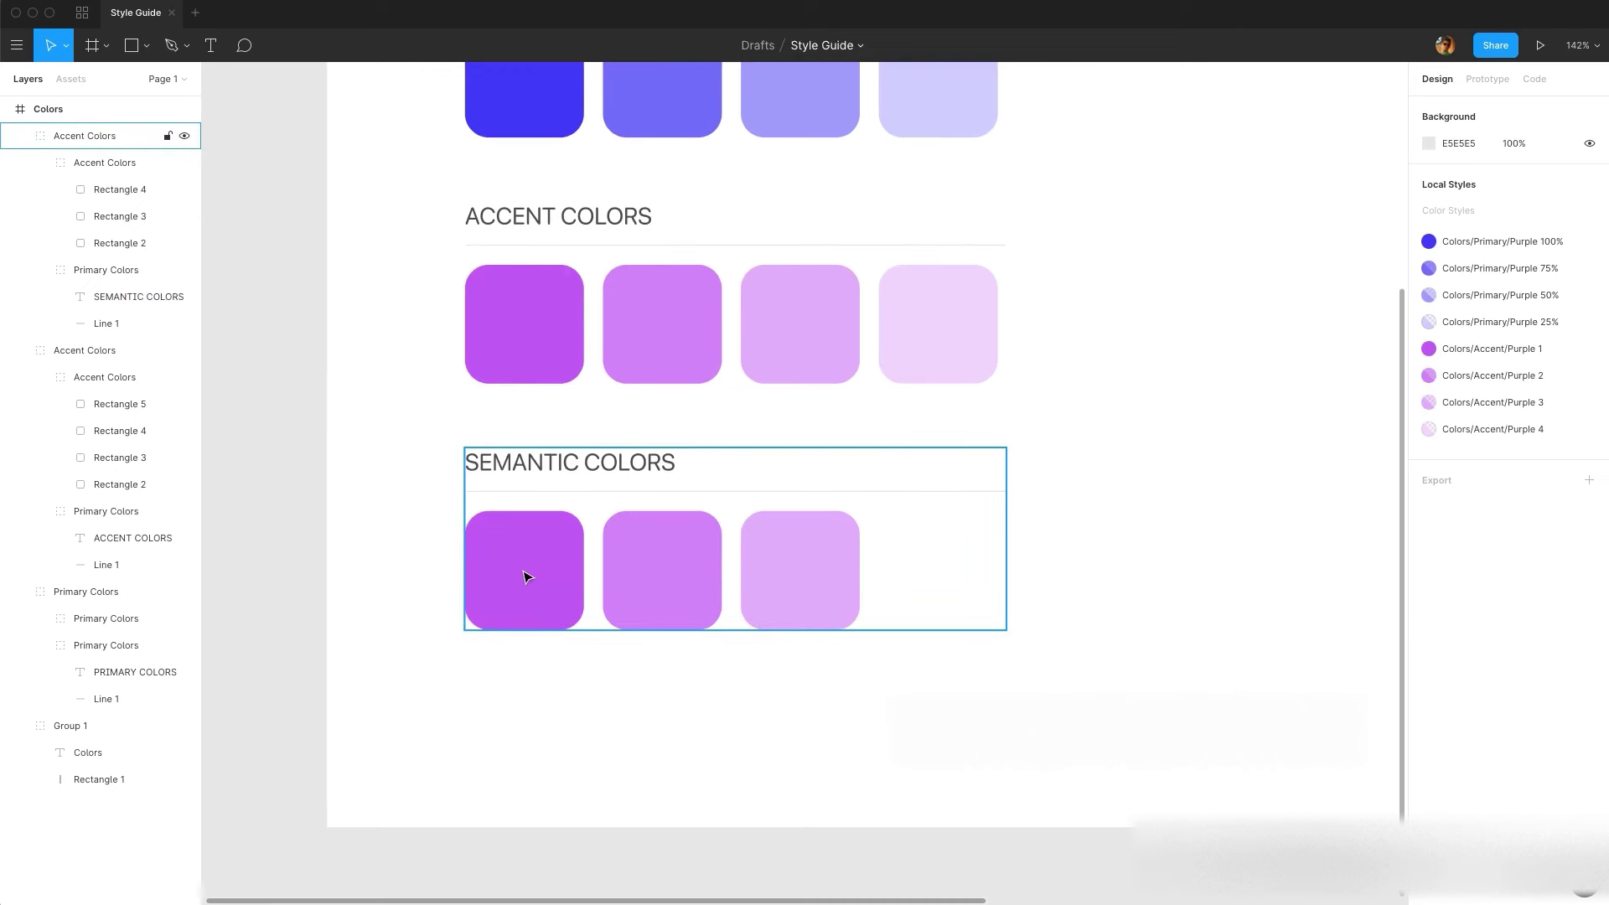
- Fill all three semantic swatches with FFCF5C
{"action": "left_click", "coordinate": [557, 551]}
{"action": "left_click", "coordinate": [560, 555]}
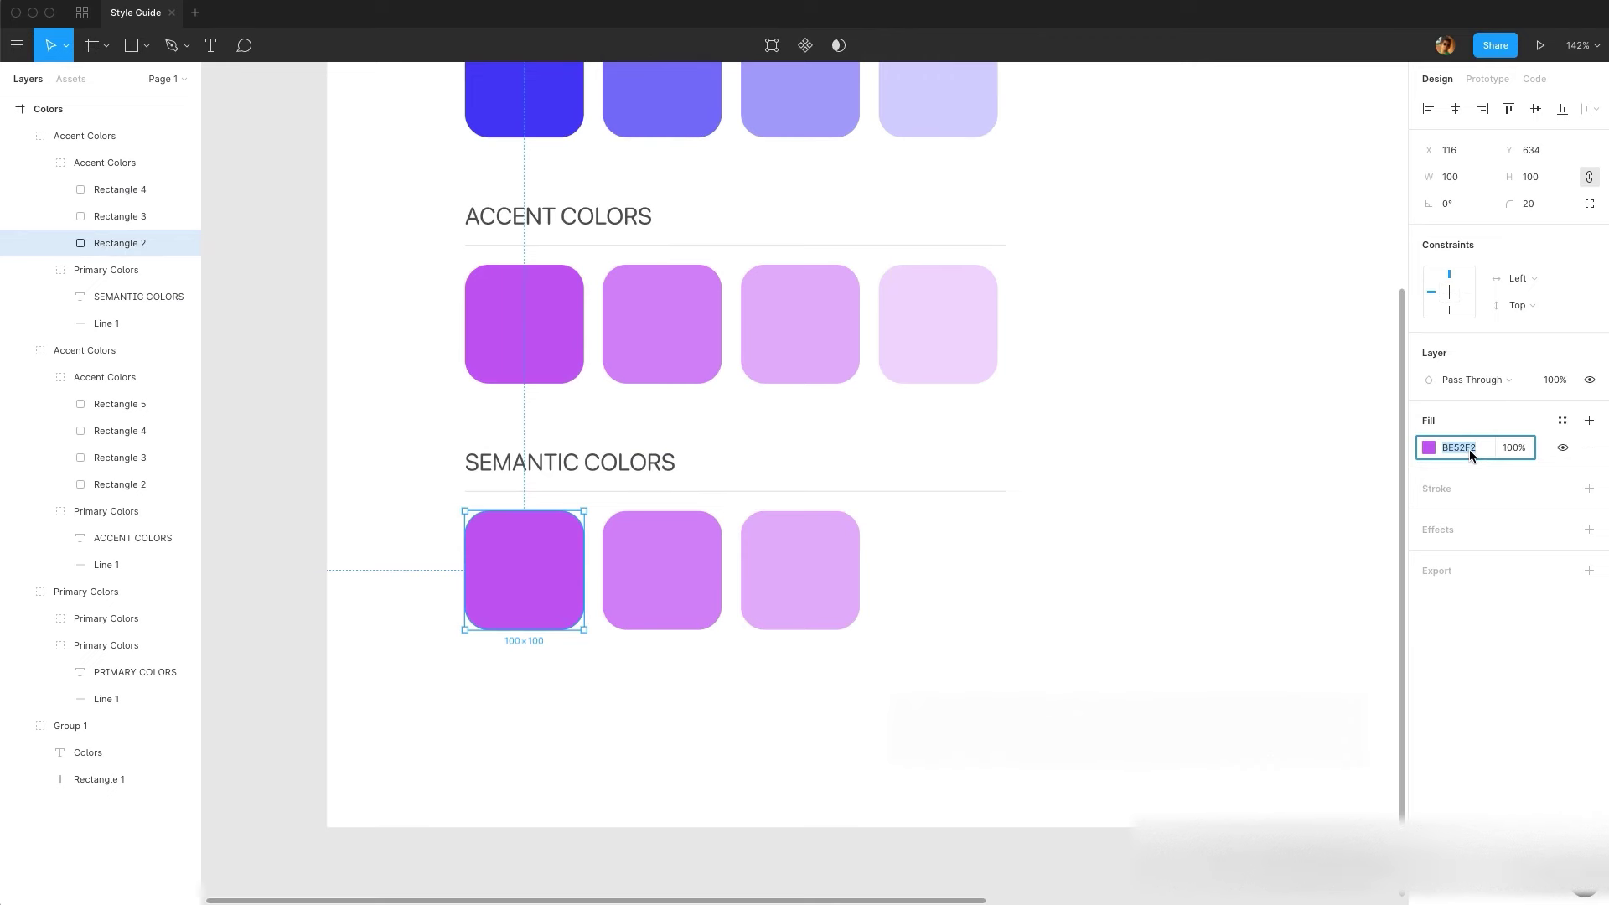
{"action": "type", "text": "FFCF5C"}
{"action": "key", "text": "Return"}
{"action": "key", "text": "ctrl+c"}
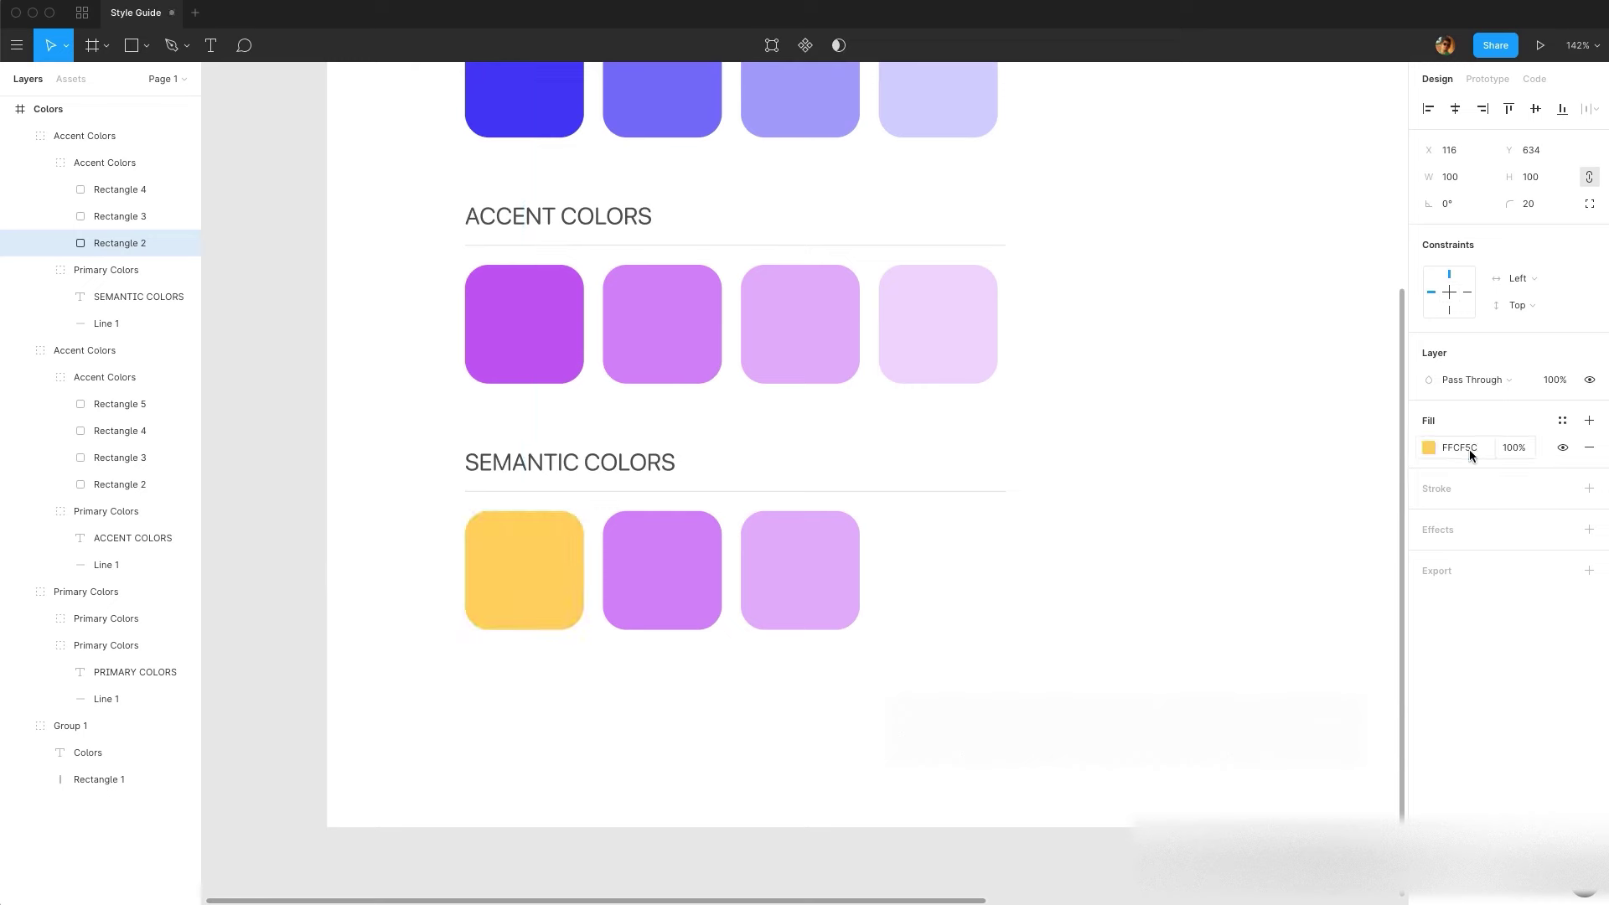
{"action": "left_click", "coordinate": [637, 558]}
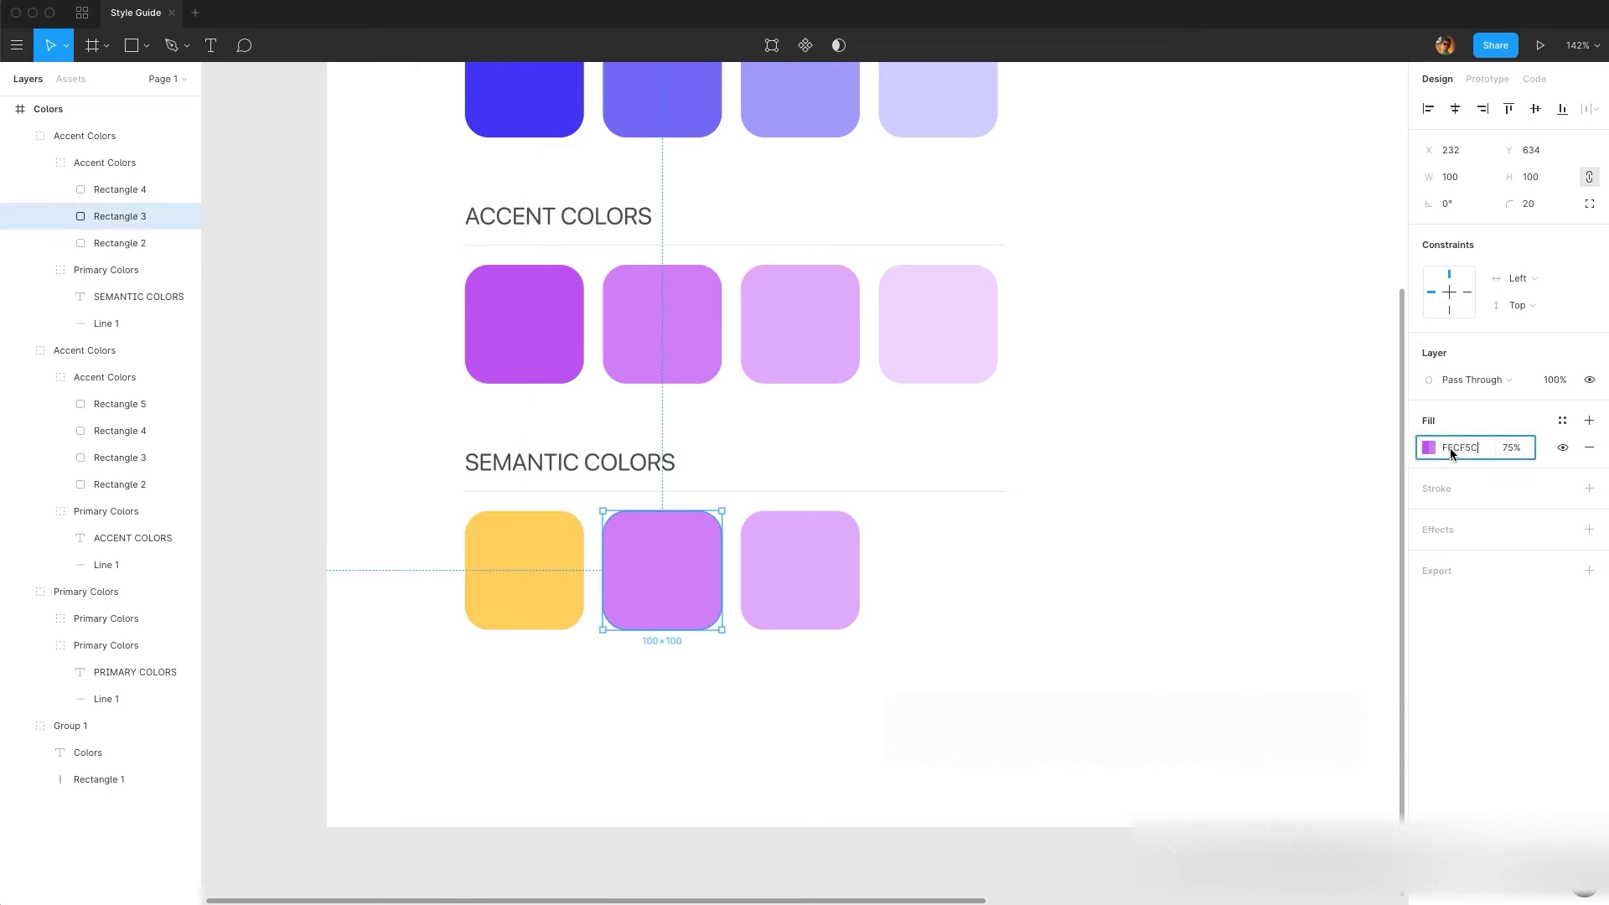
{"action": "key", "text": "ctrl+v"}
{"action": "key", "text": "Return"}
{"action": "left_click", "coordinate": [788, 579]}
{"action": "left_click", "coordinate": [1435, 451]}
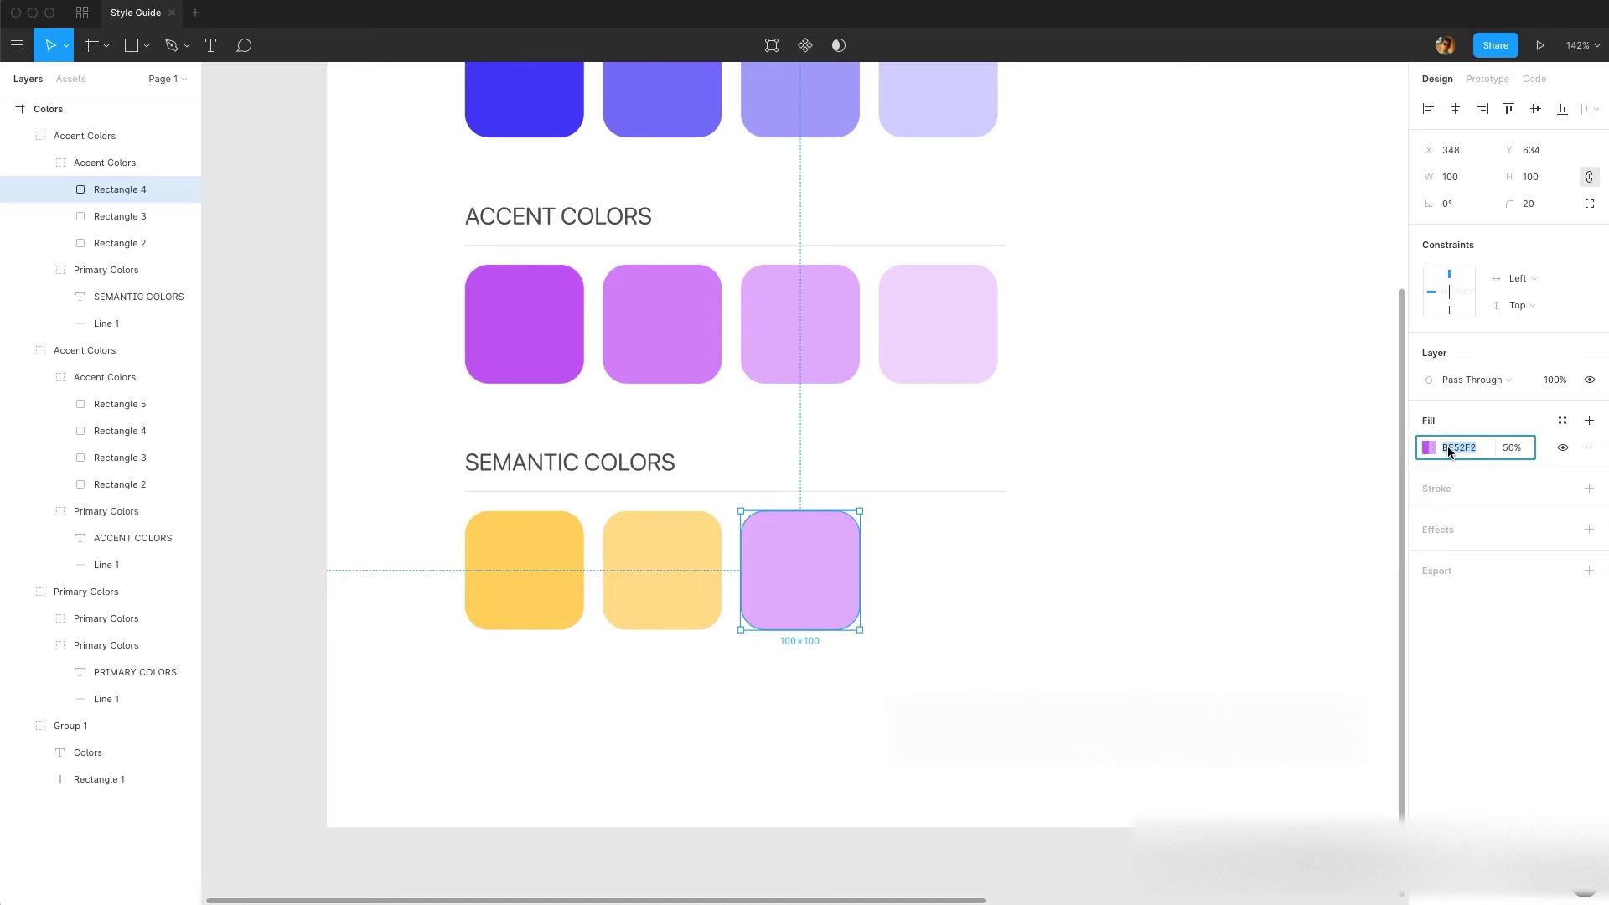
{"action": "key", "text": "ctrl+v"}
{"action": "key", "text": "Return"}
- Save the first two orange swatches as Colors/Semantic/Orange 1 and Orange 2 styles
{"action": "left_click", "coordinate": [536, 587]}
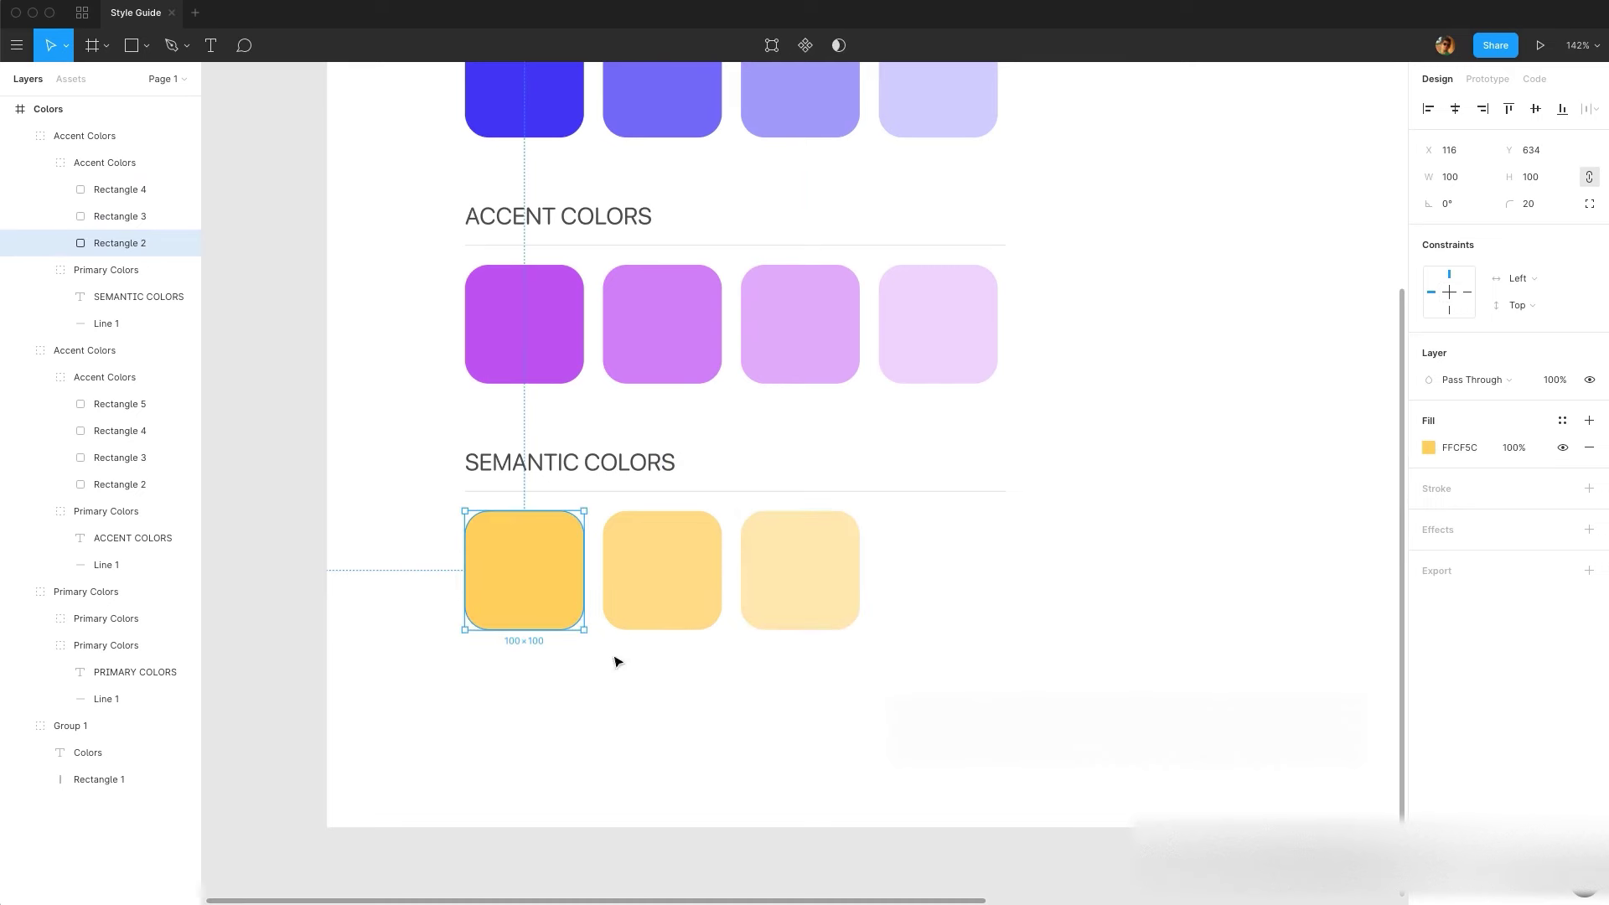
{"action": "left_click", "coordinate": [1562, 421]}
{"action": "left_click", "coordinate": [1580, 455]}
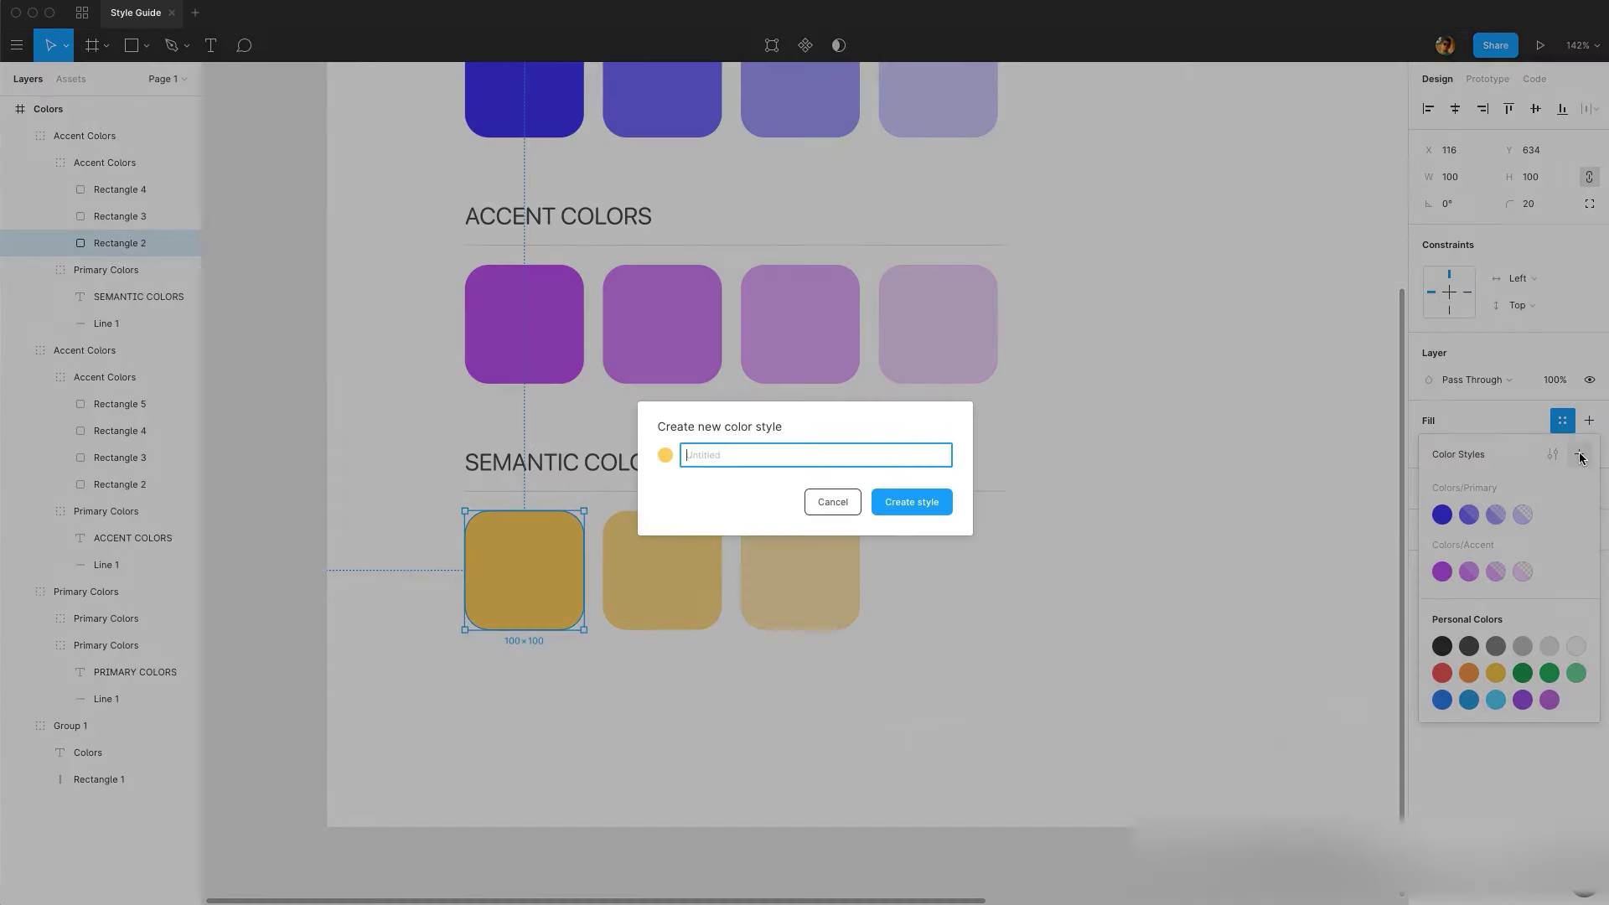
{"action": "type", "text": "Colors/Semantic/Orange 1"}
{"action": "key", "text": "super+a"}
{"action": "key", "text": "super+c"}
{"action": "left_click", "coordinate": [908, 505]}
{"action": "key", "text": "Tab"}
{"action": "left_click", "coordinate": [1576, 460]}
{"action": "key", "text": "super+v"}
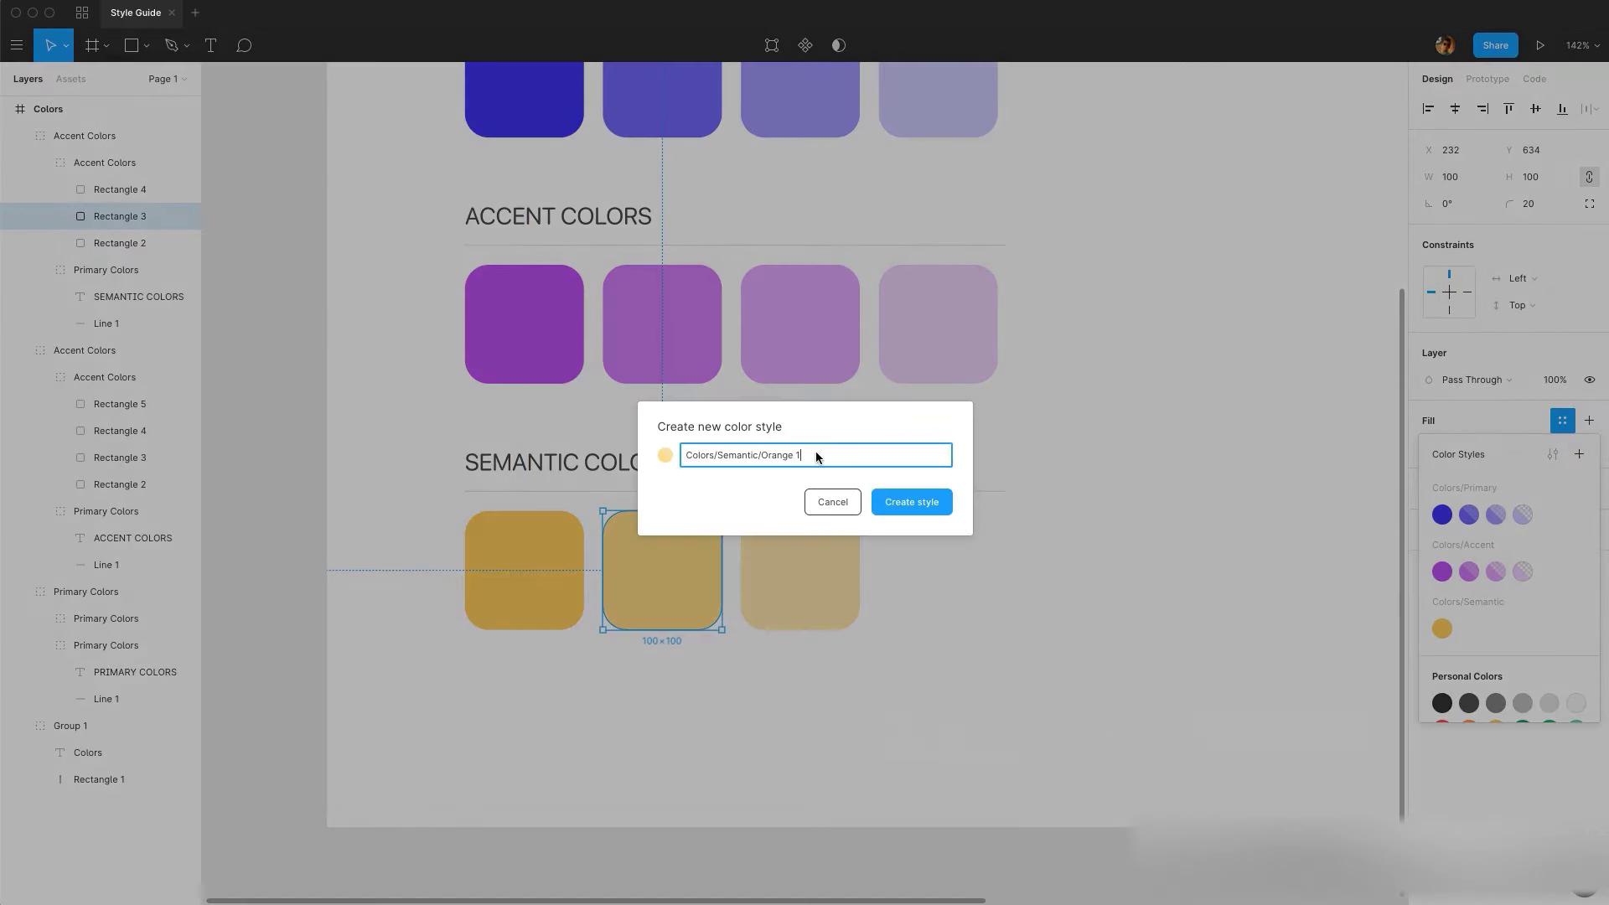
{"action": "left_click", "coordinate": [912, 501]}
- Save the third orange swatch as the Colors/Semantic/Orange 3 style
{"action": "key", "text": "Tab"}
{"action": "left_click", "coordinate": [1563, 420]}
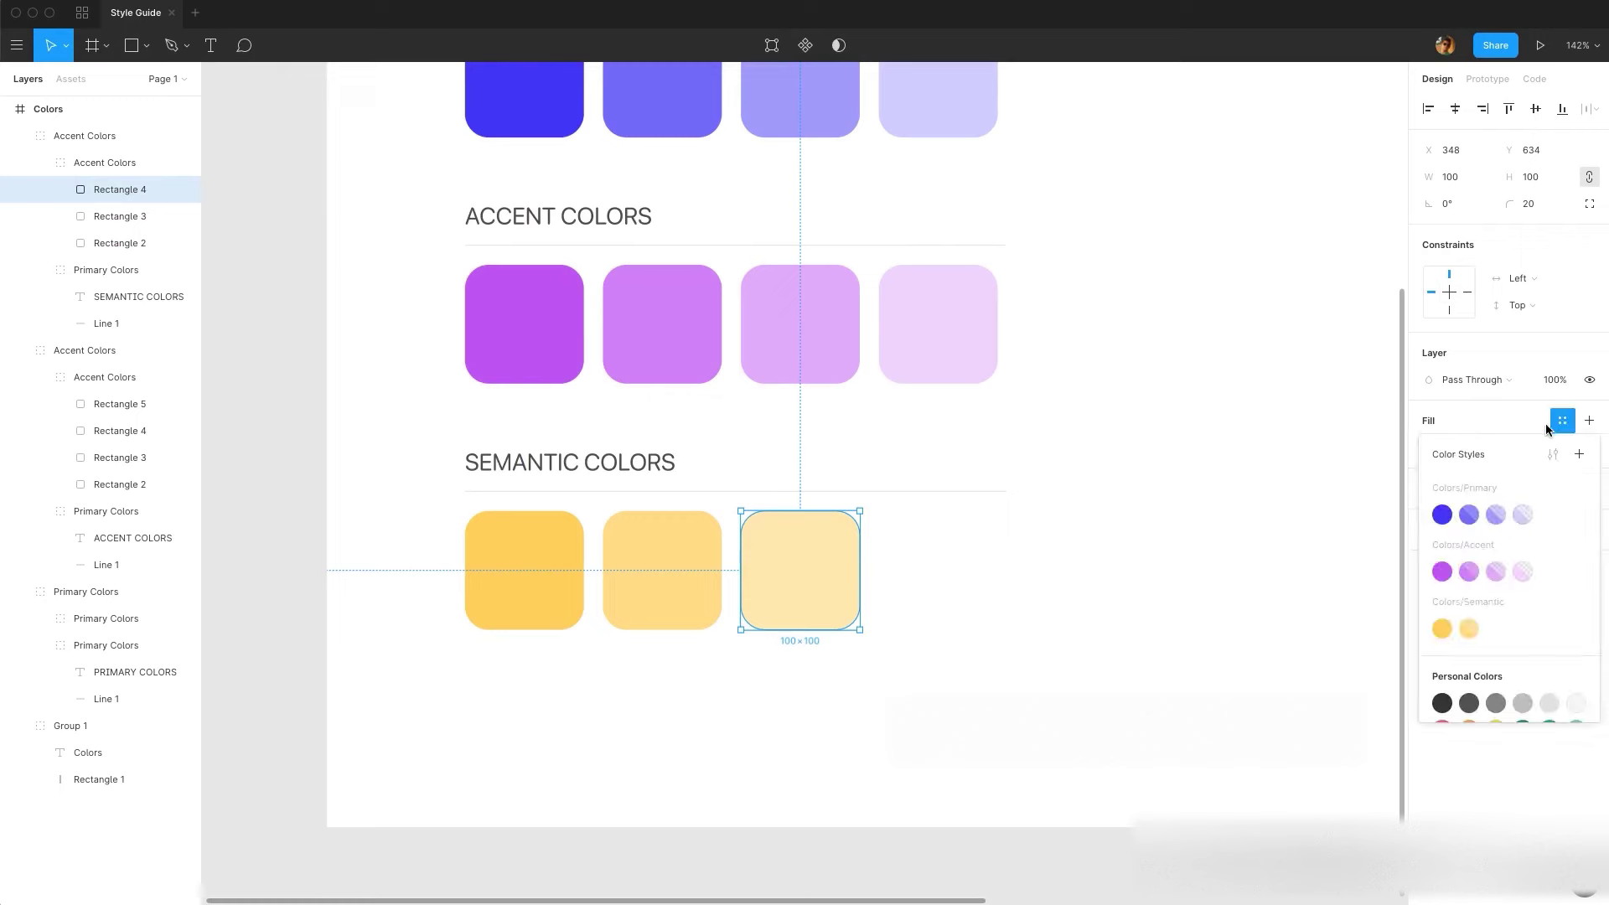
{"action": "left_click", "coordinate": [1581, 456]}
{"action": "key", "text": "super+v"}
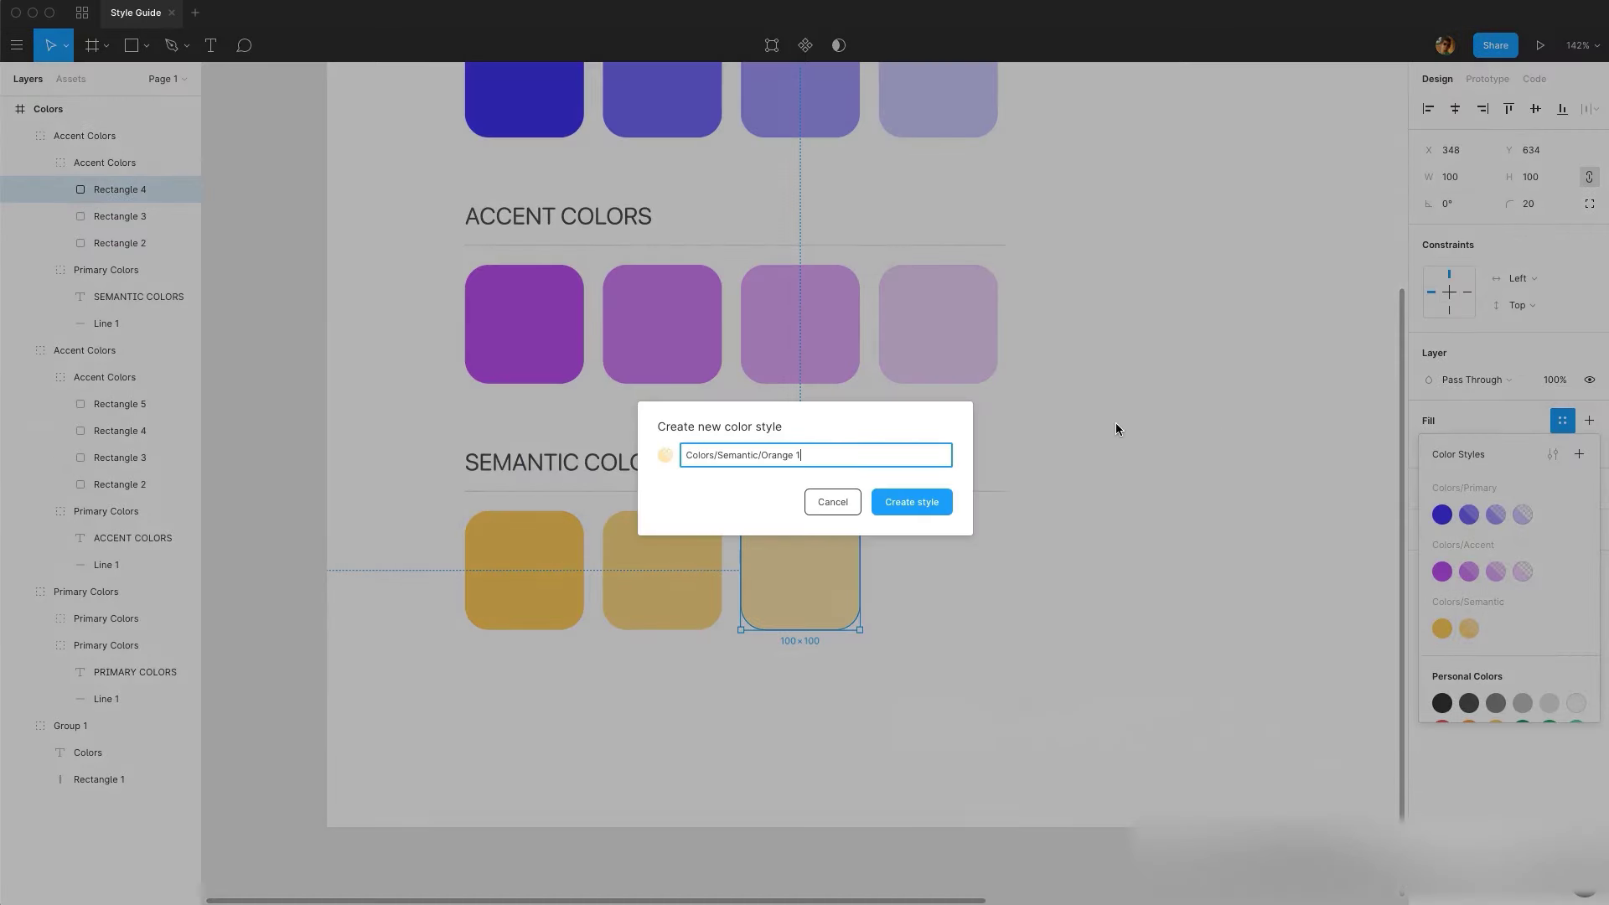
{"action": "type", "text": "3"}
{"action": "key", "text": "Return"}
- Duplicate the orange swatch row and place the copy below it
{"action": "left_click", "coordinate": [1075, 528]}
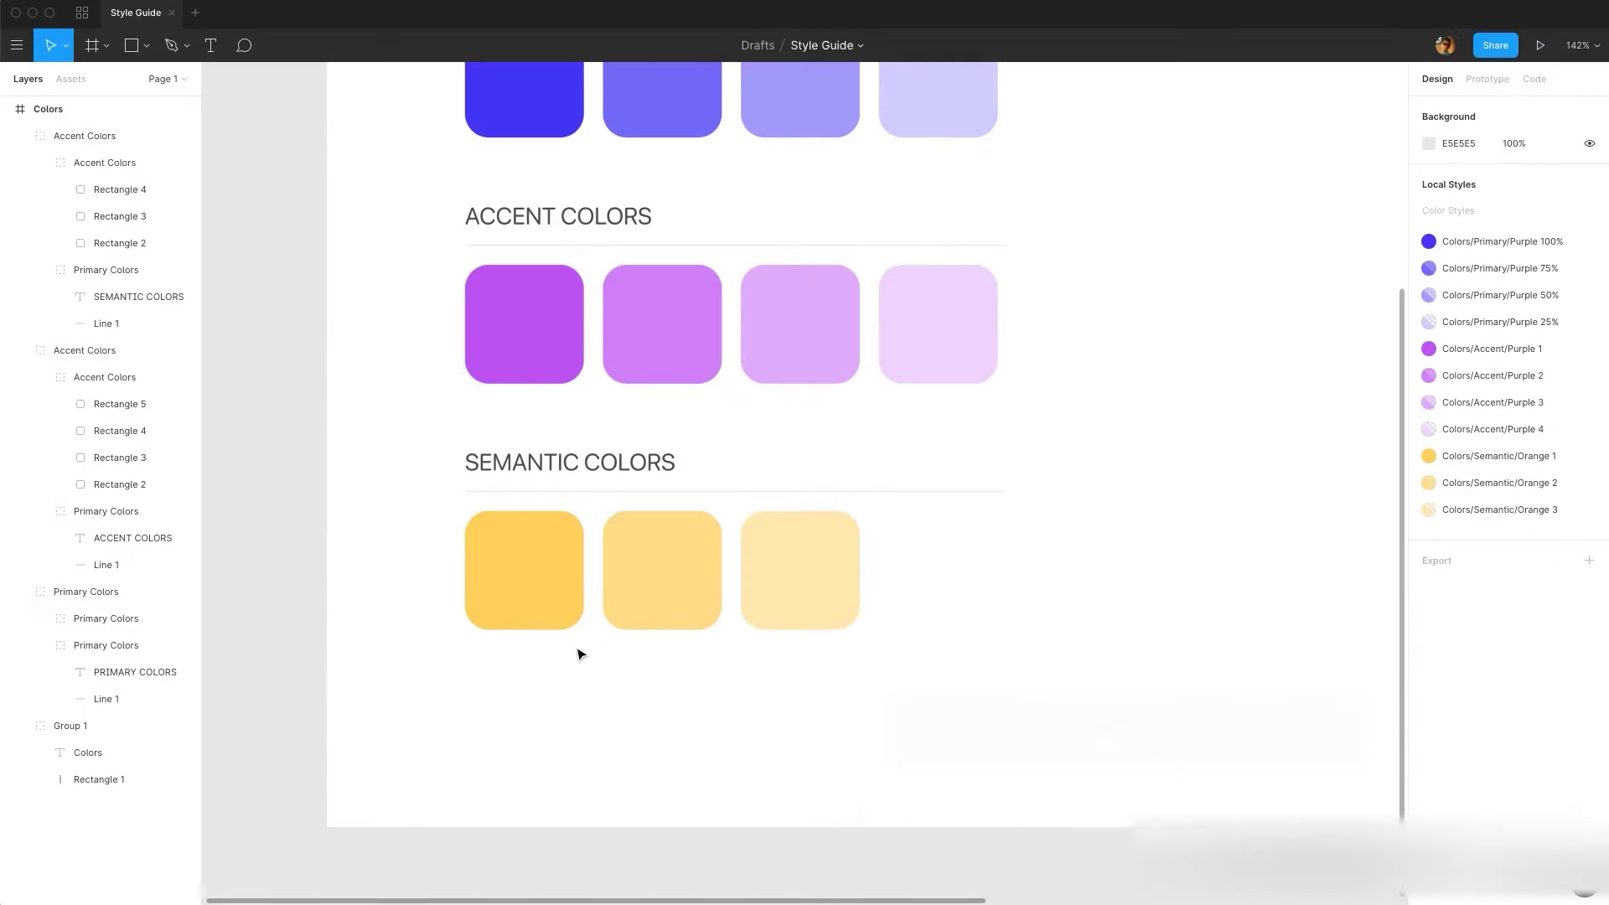
{"action": "left_click", "coordinate": [537, 592]}
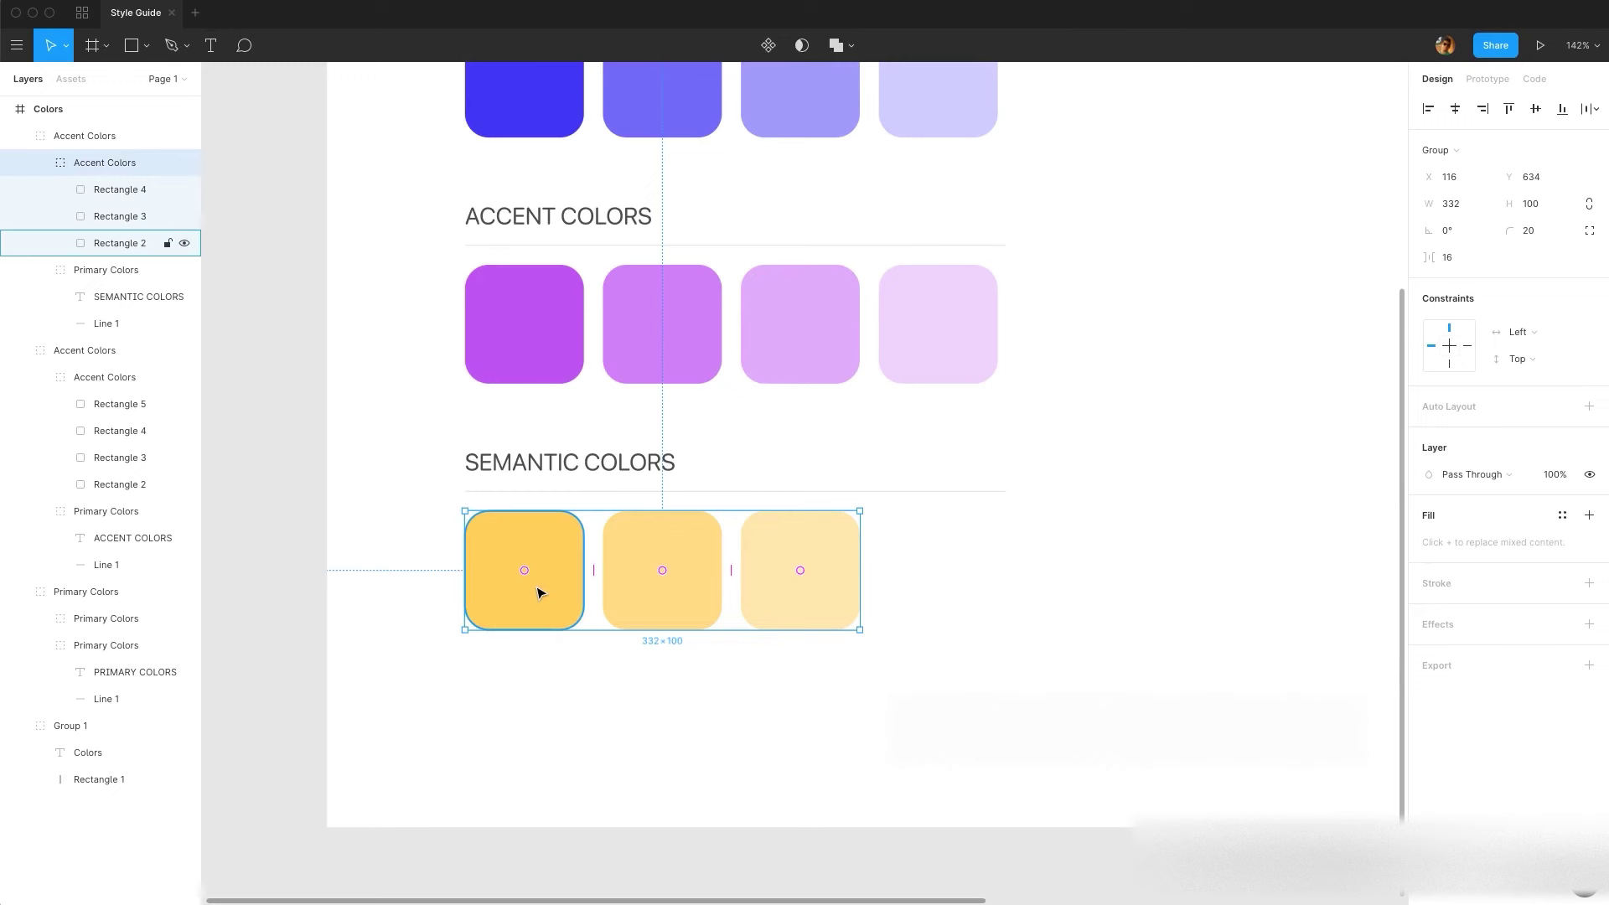
{"action": "key", "text": "super+d"}
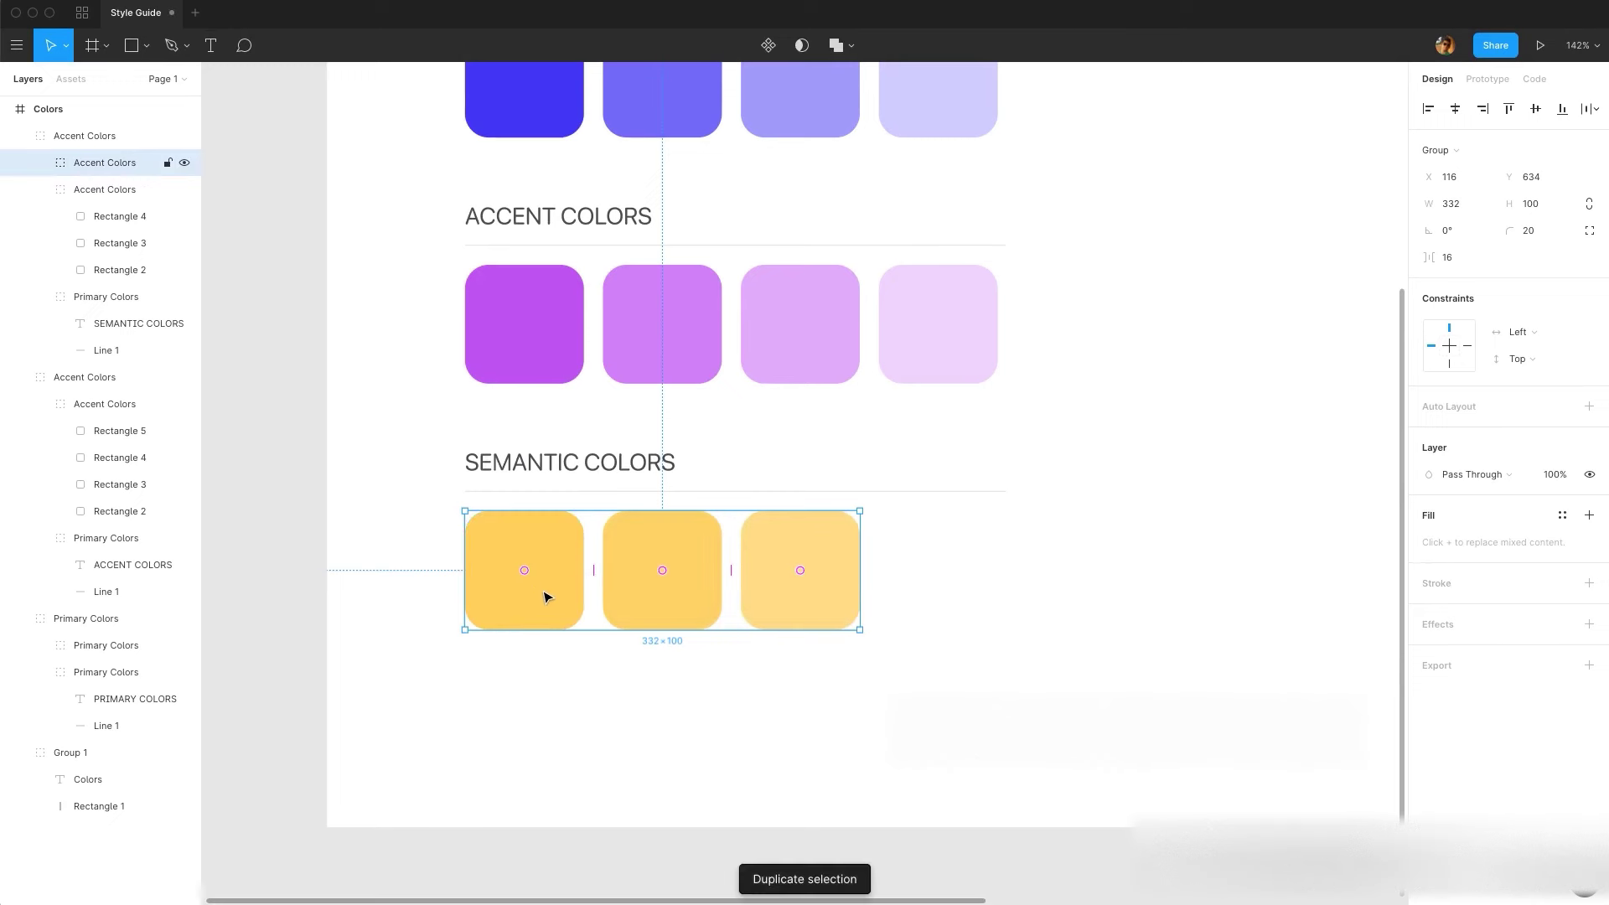
{"action": "left_click_drag", "start_coordinate": [553, 561], "coordinate": [553, 696]}
{"action": "left_click", "coordinate": [507, 718]}
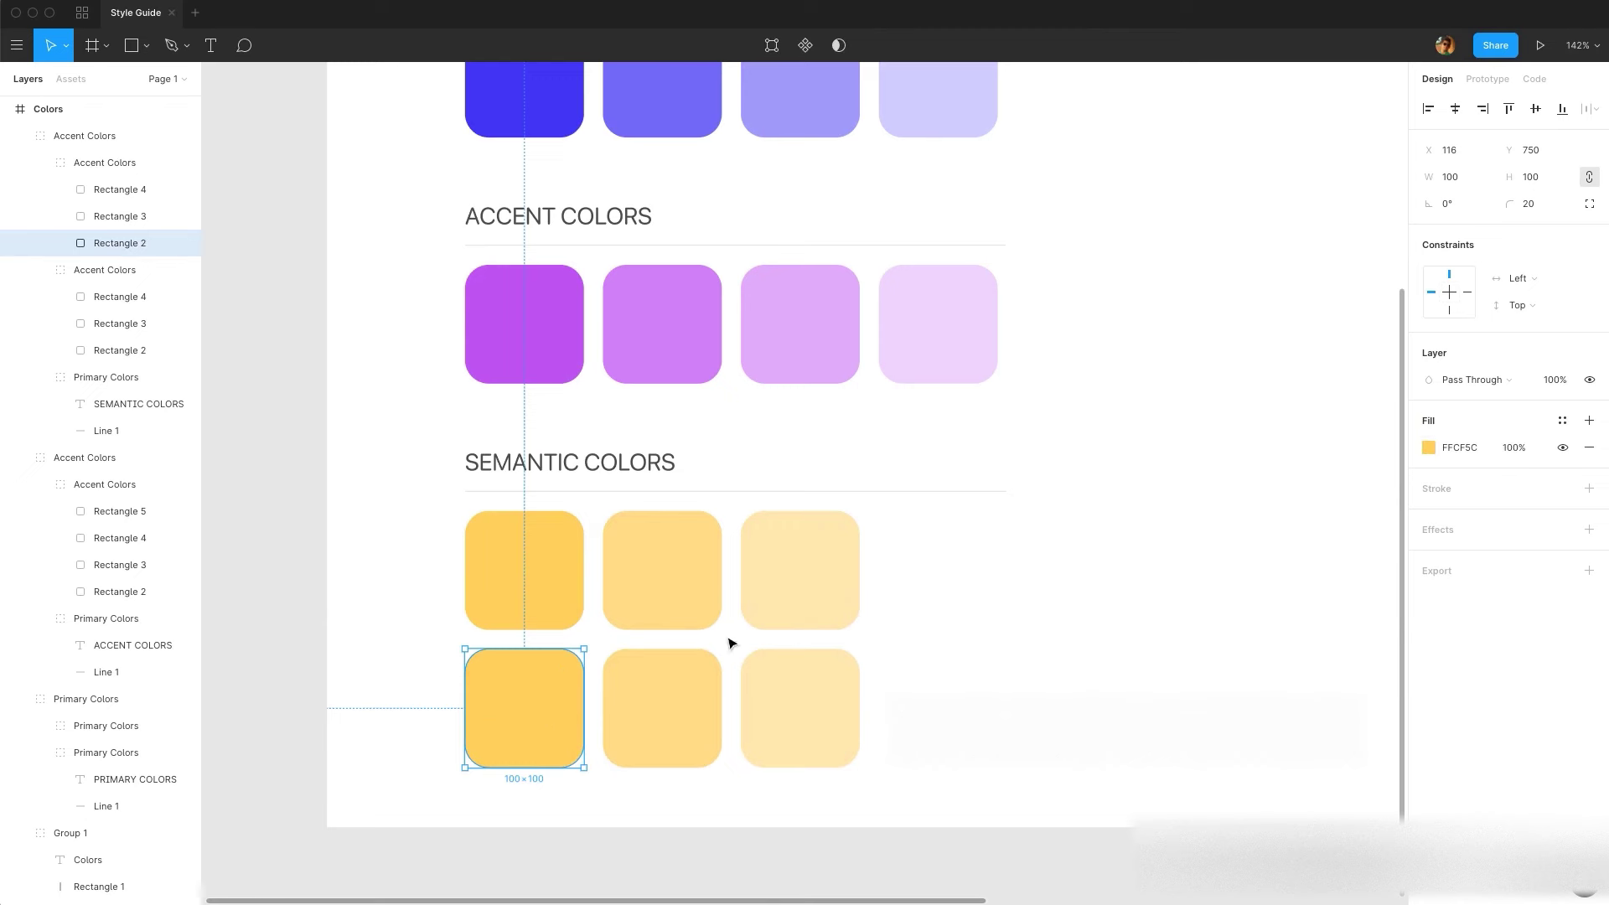
- Detach the second and third copied swatches from their color styles
{"action": "left_click", "coordinate": [634, 709]}
{"action": "left_click", "coordinate": [1557, 426]}
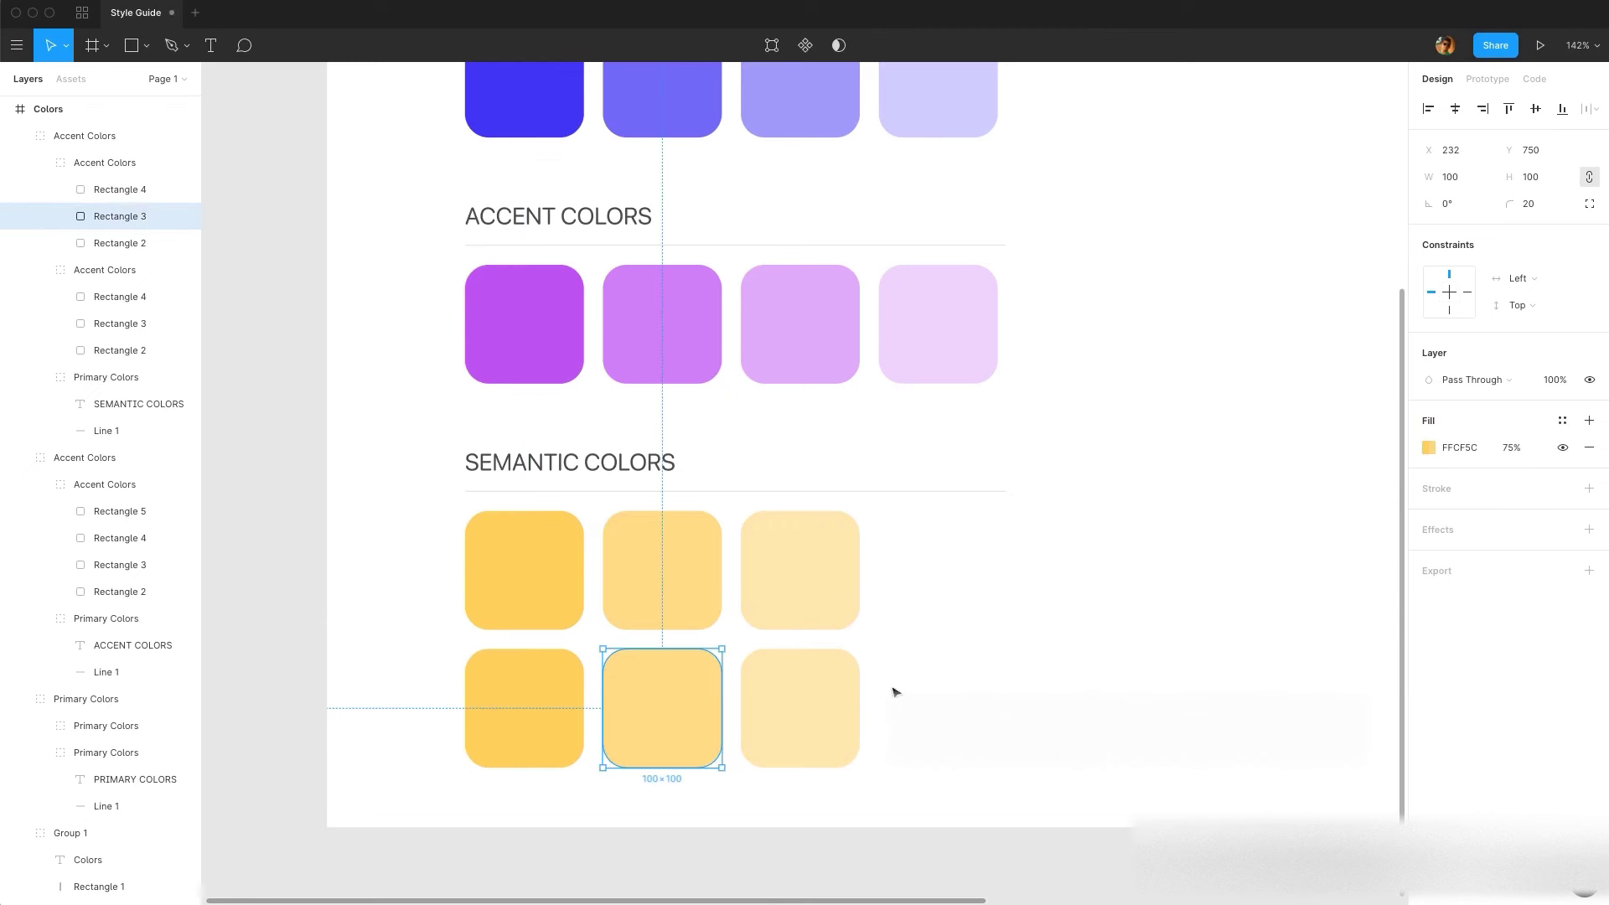
{"action": "left_click", "coordinate": [800, 708]}
{"action": "left_click", "coordinate": [1562, 420]}
- Fill all three swatches of the copied row with blue 0084F4
{"action": "left_click", "coordinate": [557, 710]}
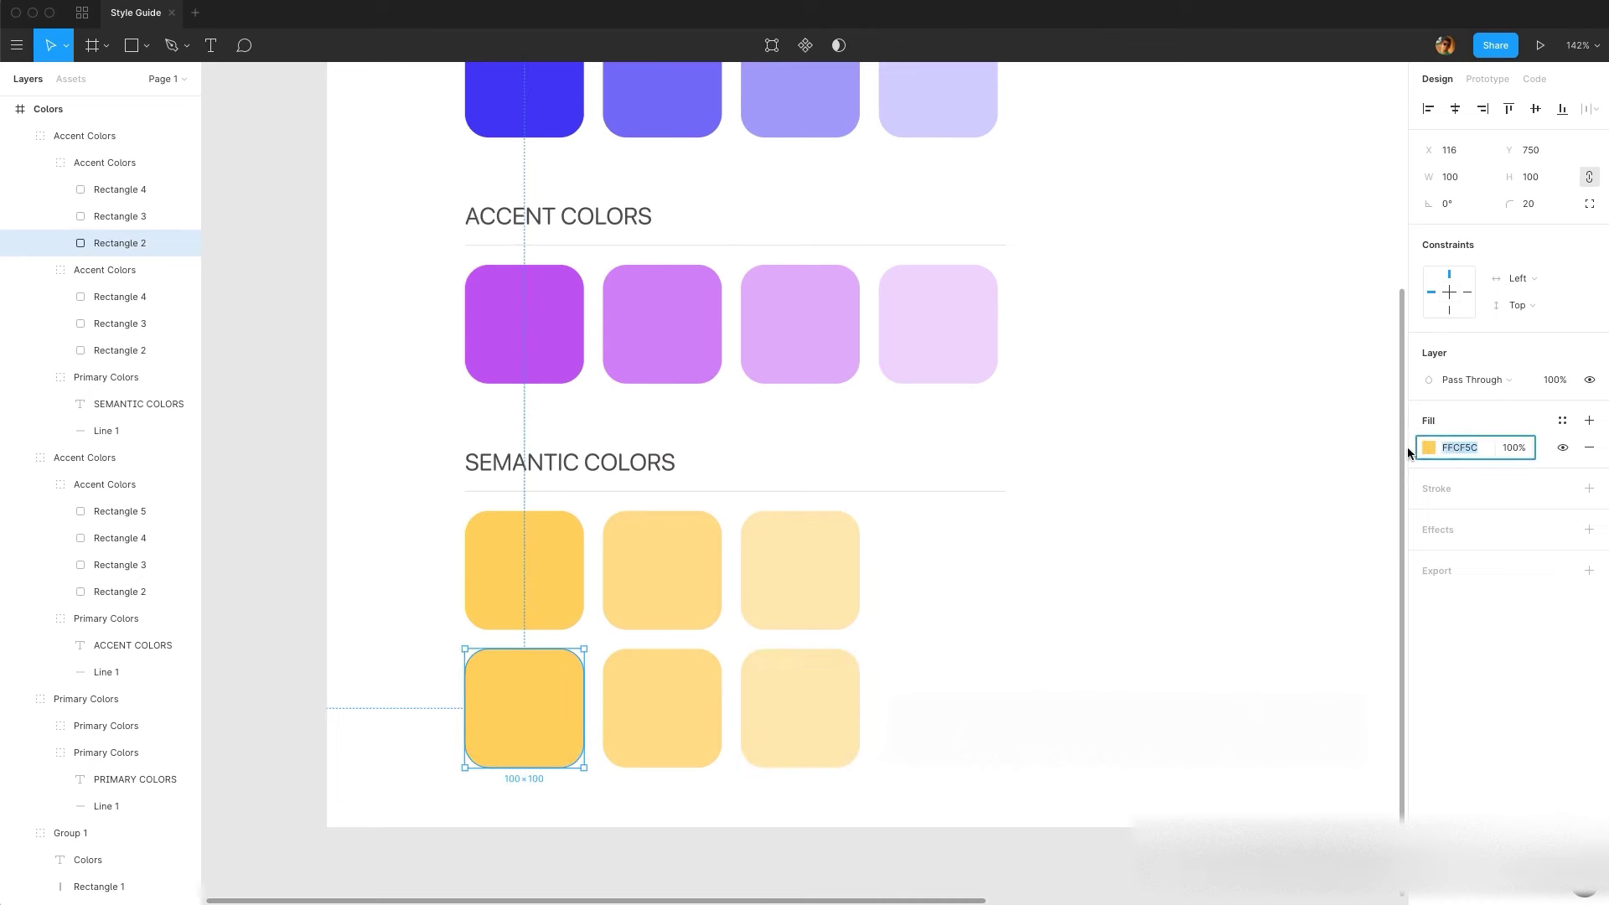
{"action": "type", "text": "0084F4"}
{"action": "key", "text": "Return"}
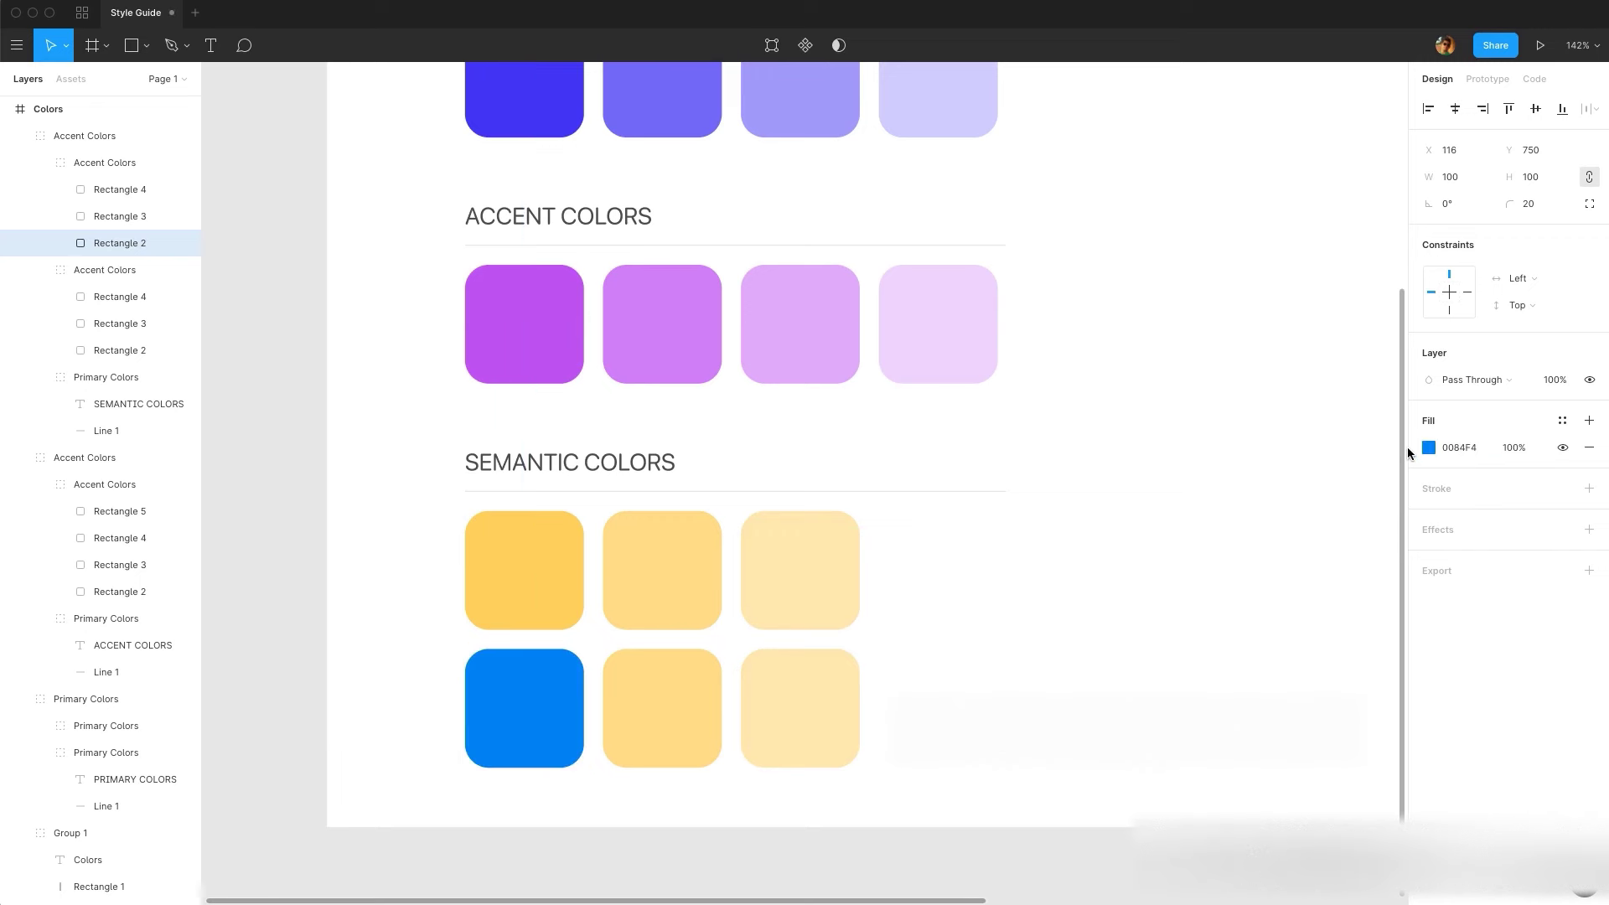
{"action": "left_click", "coordinate": [697, 704]}
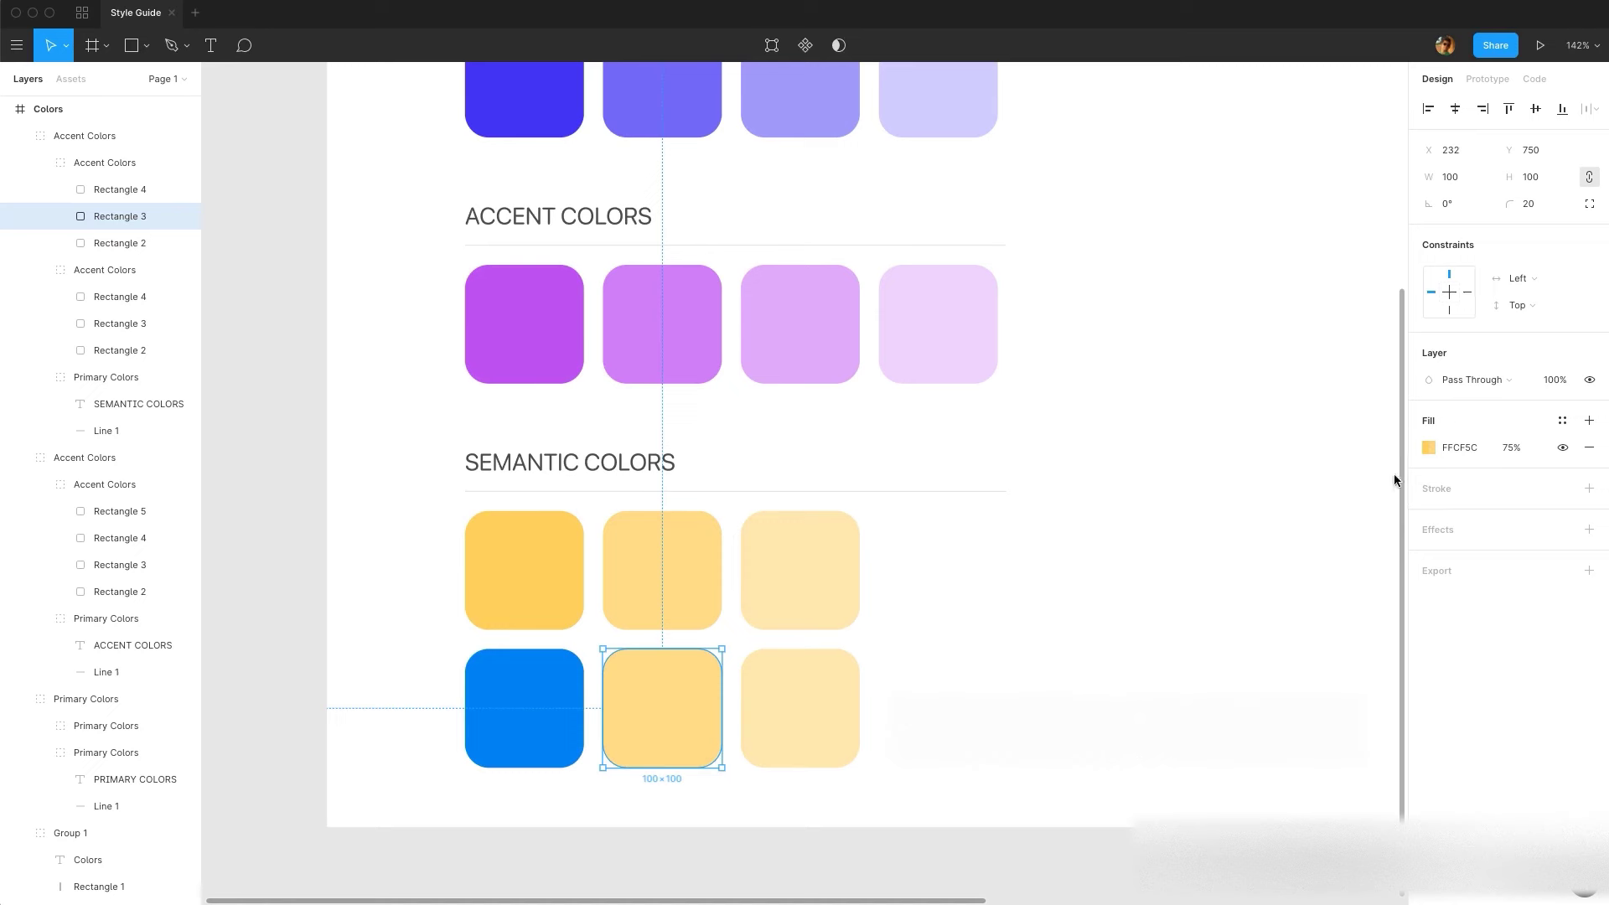
{"action": "key", "text": "Return"}
{"action": "left_click", "coordinate": [791, 693]}
{"action": "left_click", "coordinate": [1456, 449]}
{"action": "type", "text": "0084F4"}
{"action": "key", "text": "Return"}
{"action": "key", "text": "Escape"}
- Save the first blue swatch as the color style Colors/Semantic/Blue 1
{"action": "left_click", "coordinate": [482, 668]}
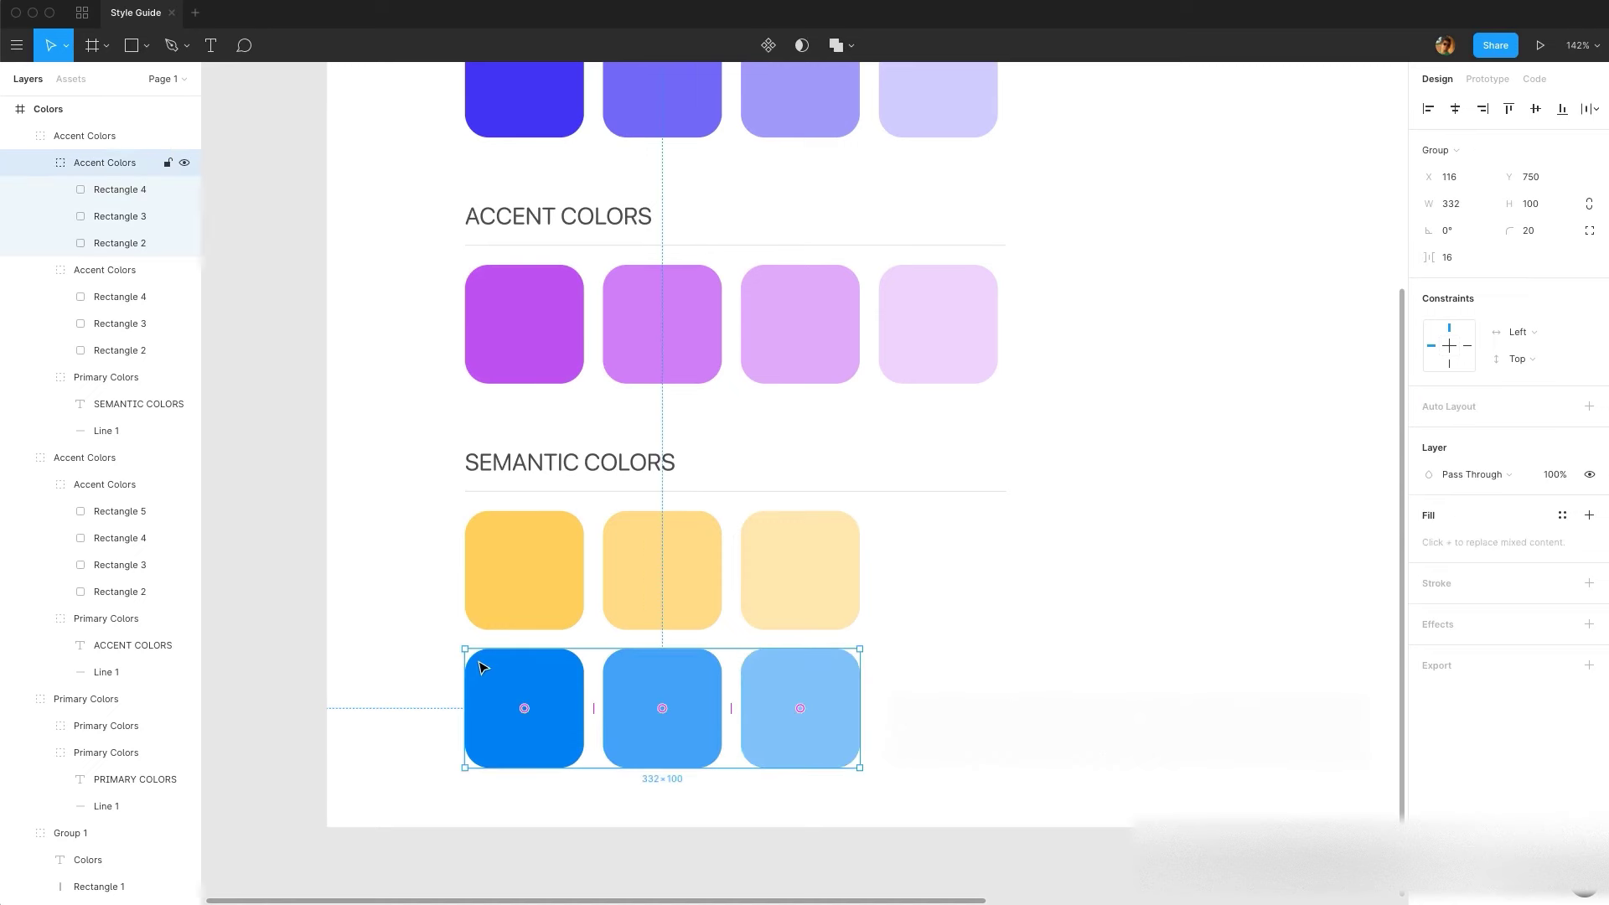
{"action": "double_click", "coordinate": [491, 689]}
{"action": "left_click", "coordinate": [1563, 421]}
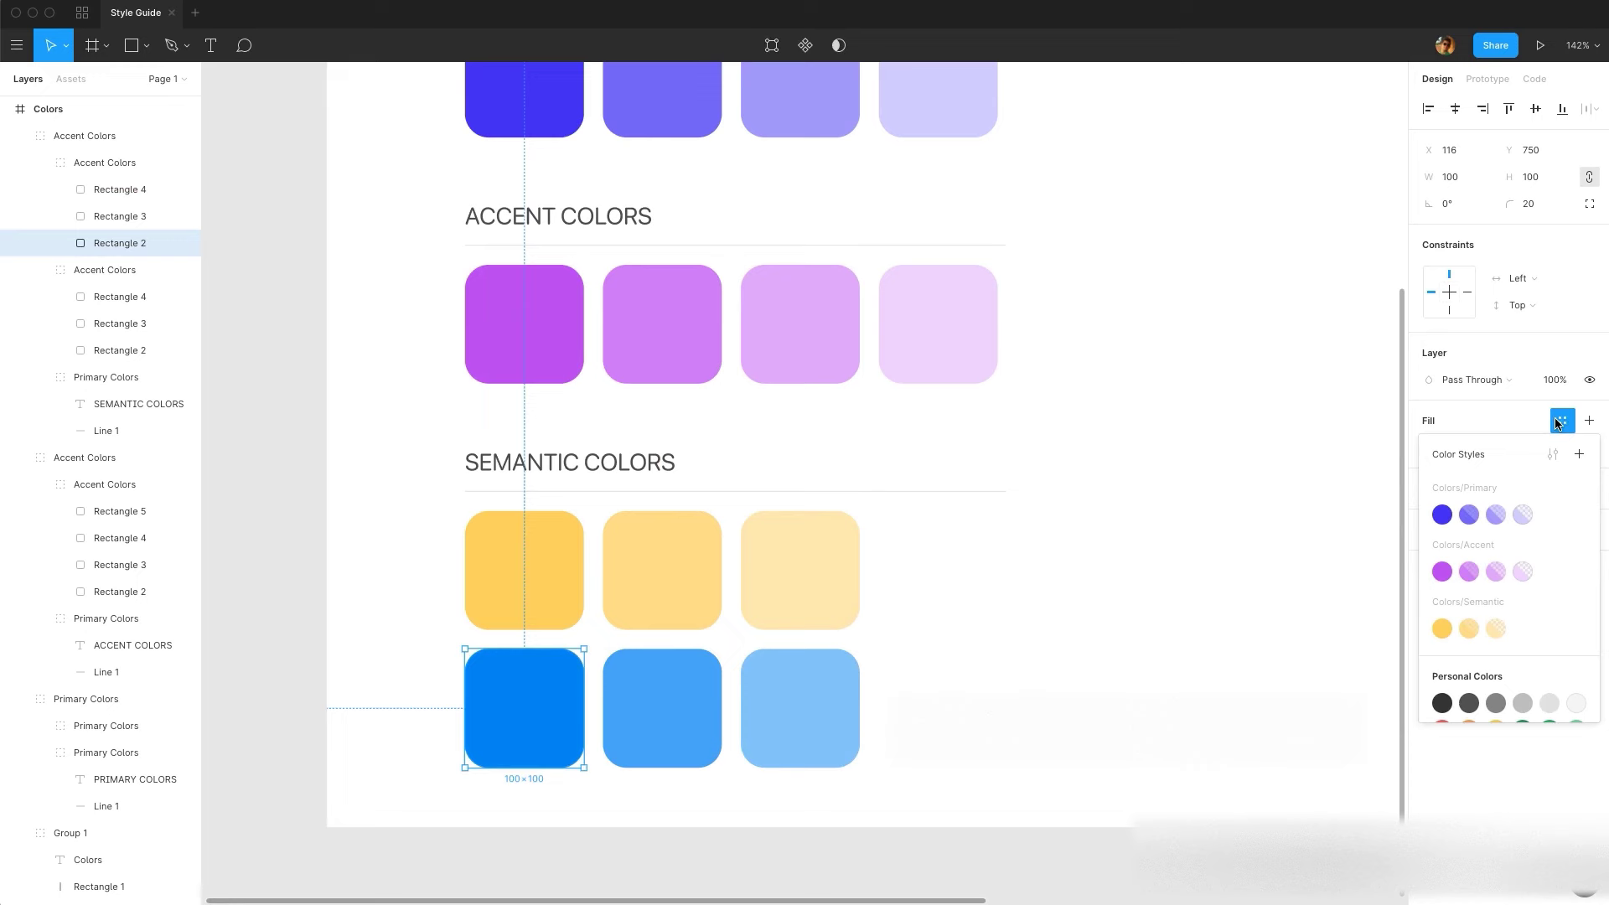
{"action": "left_click", "coordinate": [1581, 454]}
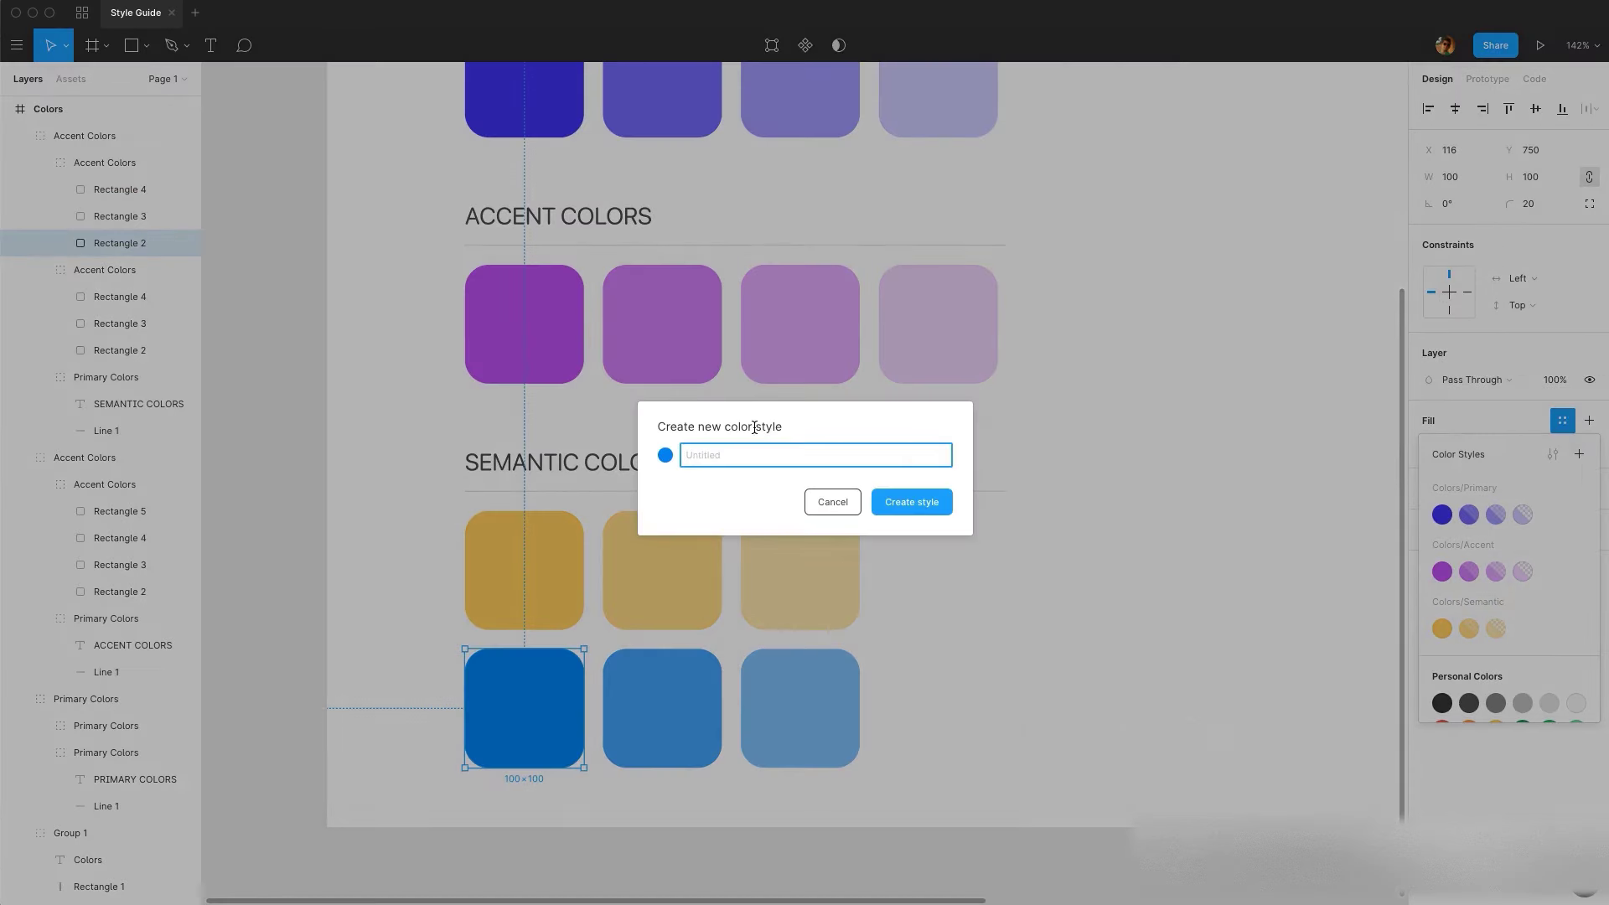
{"action": "type", "text": "Colors/Semantic/Blue"}
{"action": "key", "text": "Return"}
{"action": "left_click", "coordinate": [662, 708]}
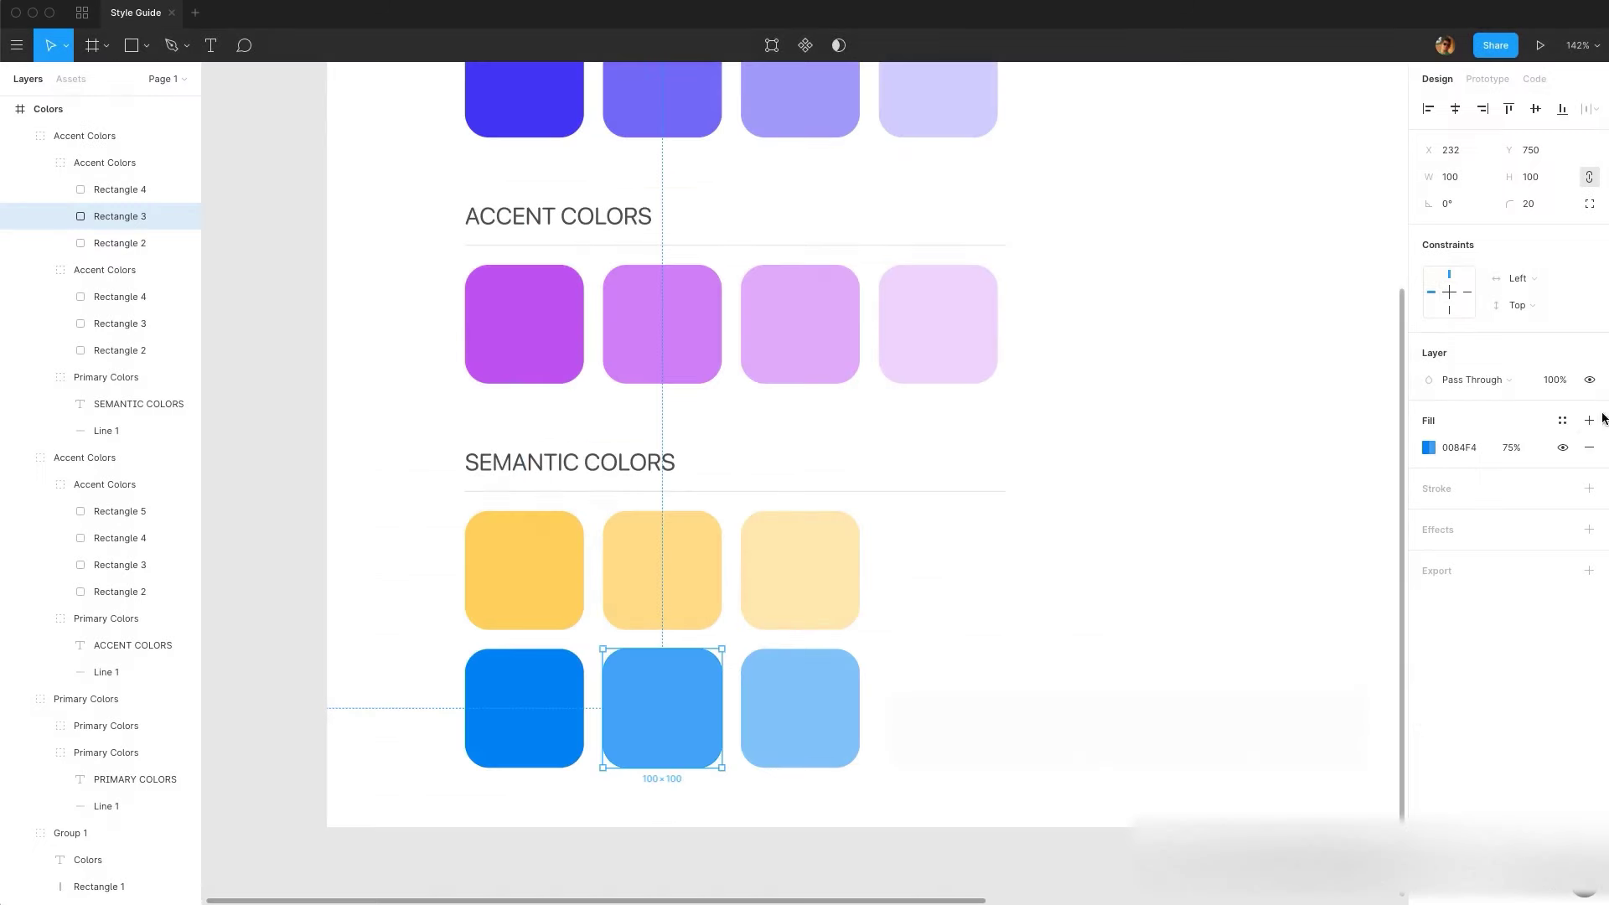
- Save the middle and third blue swatches as Colors/Semantic/Blue 2 and Blue 3
{"action": "left_click", "coordinate": [1562, 421]}
{"action": "left_click", "coordinate": [1581, 454]}
{"action": "type", "text": "Colors/Semantic/Blue"}
{"action": "type", "text": "2"}
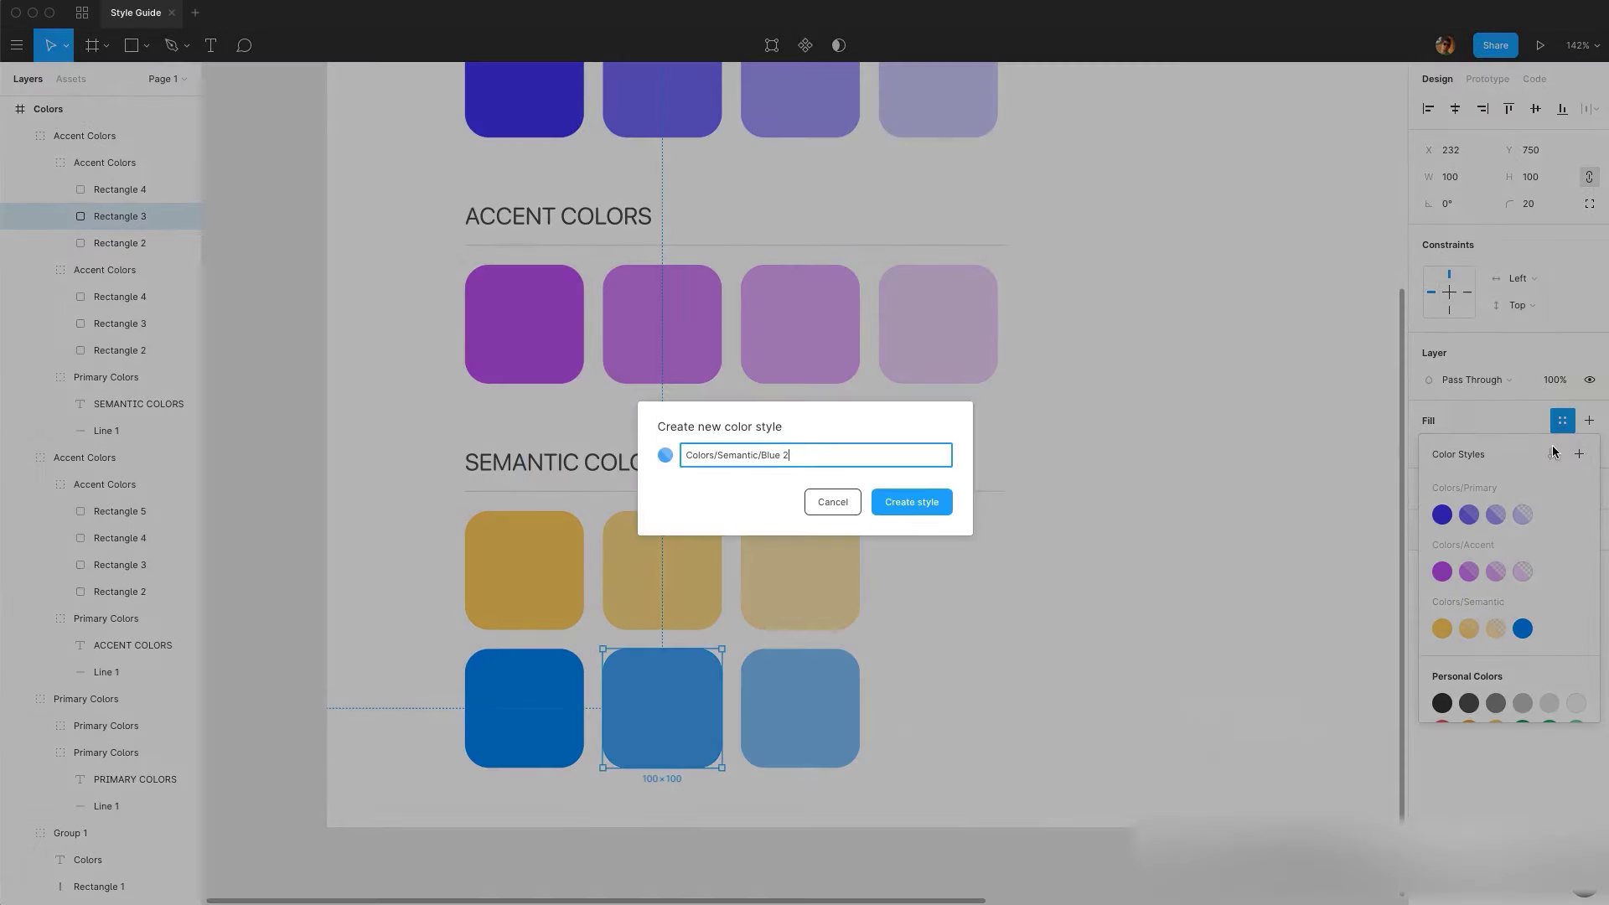
{"action": "key", "text": "Return"}
{"action": "left_click", "coordinate": [800, 709]}
{"action": "left_click", "coordinate": [1561, 420]}
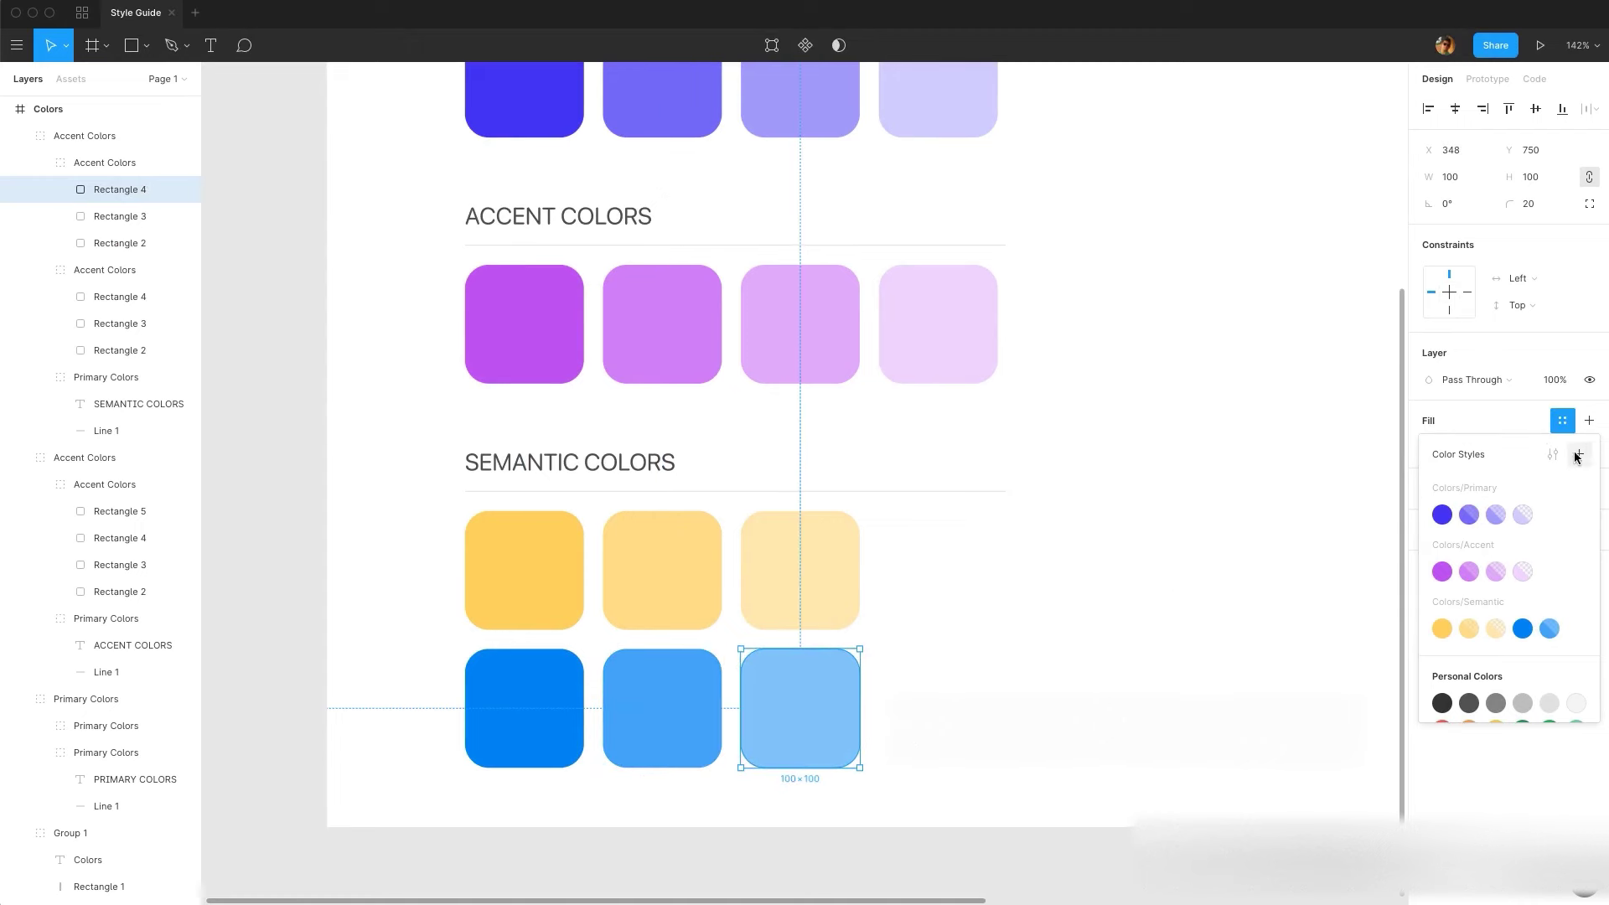
{"action": "left_click", "coordinate": [1579, 454]}
{"action": "type", "text": "Colors/Semantic/Blue"}
{"action": "type", "text": "3"}
{"action": "key", "text": "Return"}
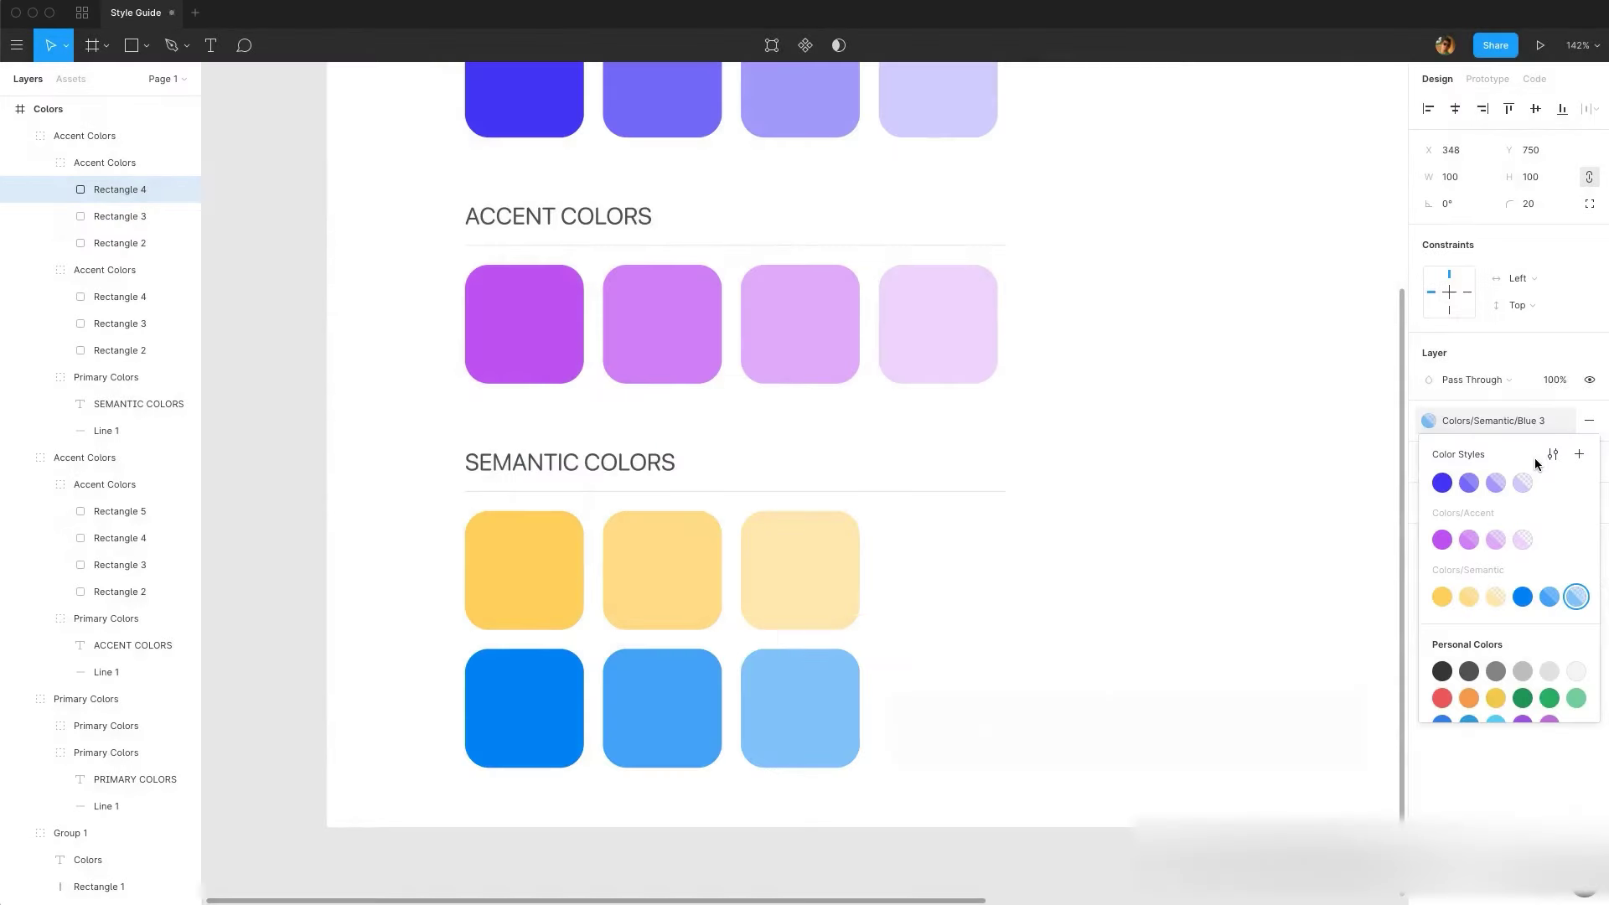
{"action": "key", "text": "shift+1"}
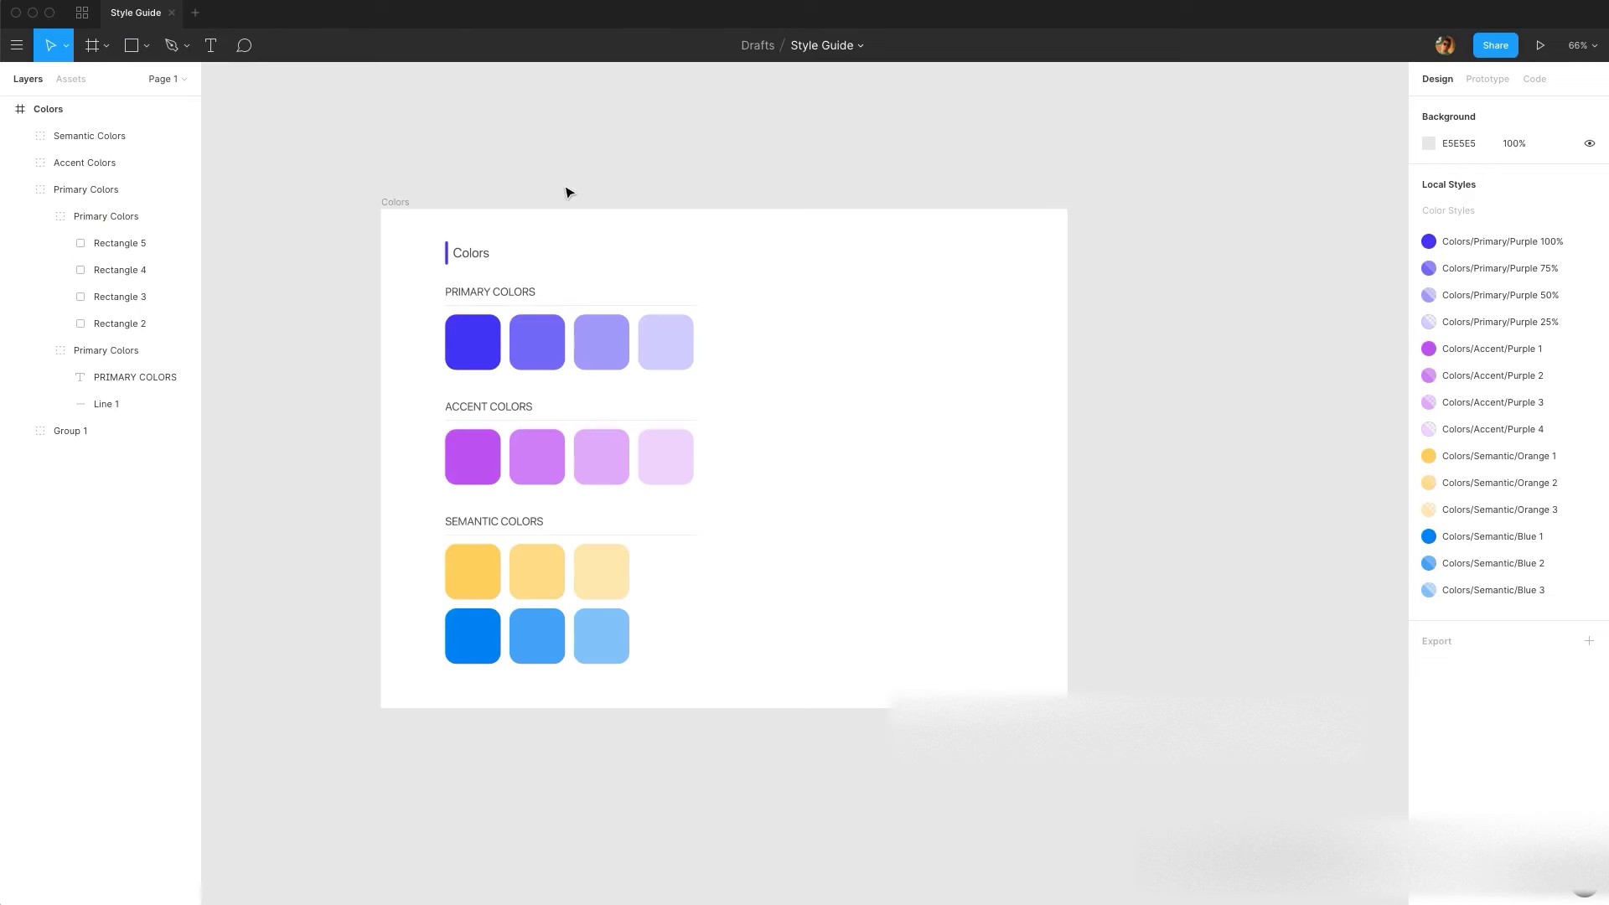
- Pan and zoom to about 89% so the whole Colors frame is centred
{"action": "left_click_drag", "start_coordinate": [646, 204], "coordinate": [728, 134]}
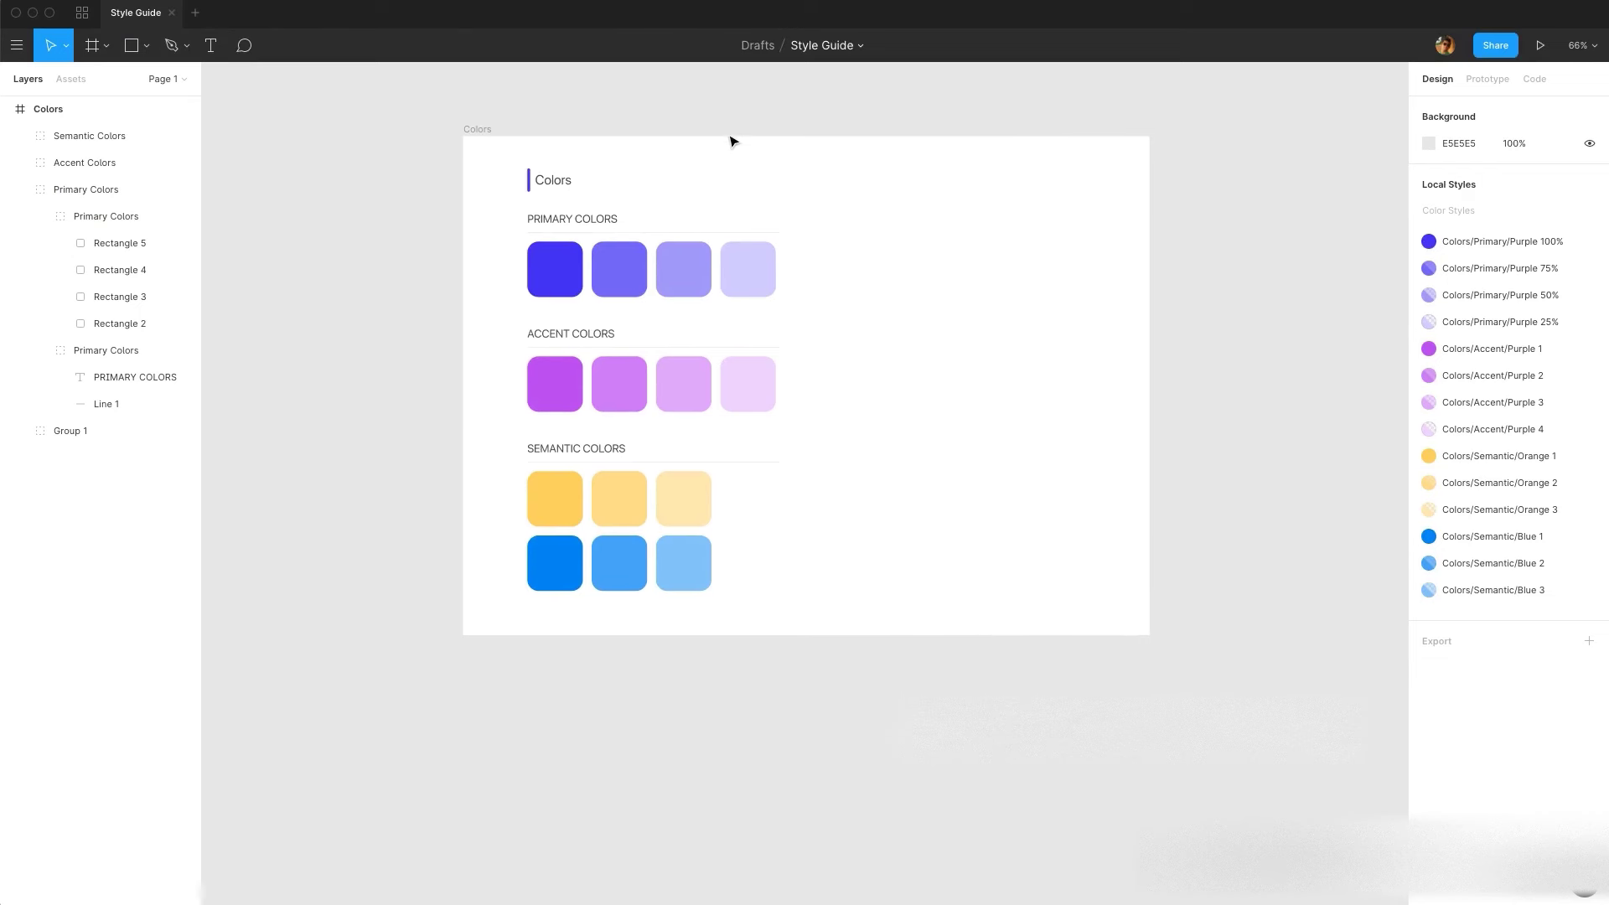
{"action": "scroll", "coordinate": [690, 212], "scroll_direction": "up", "scroll_amount": 2}
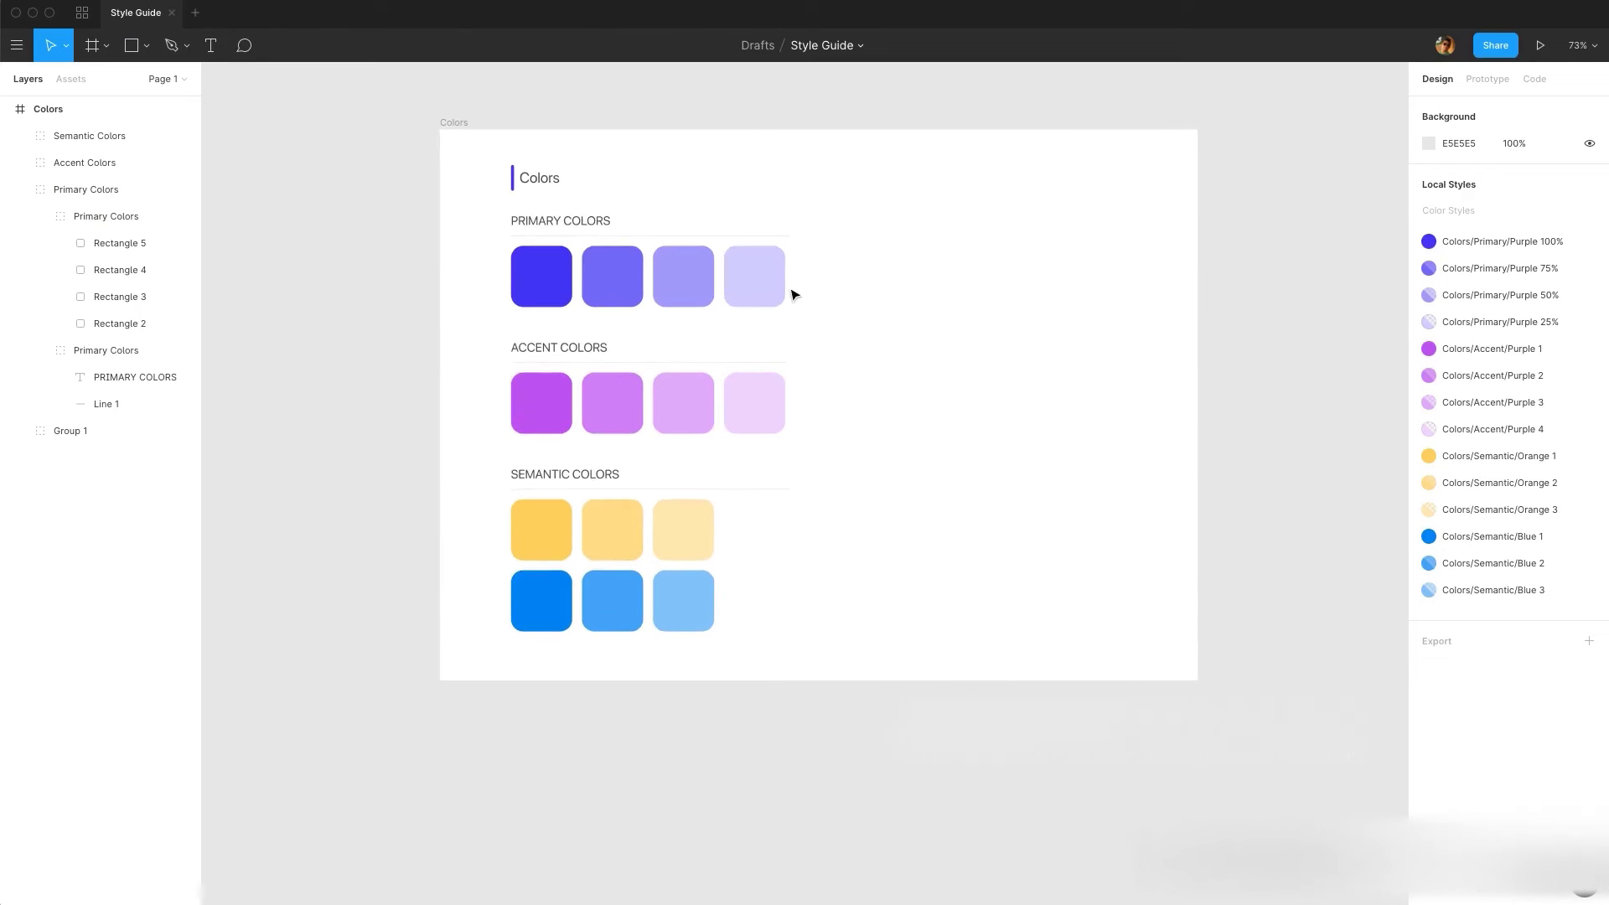
{"action": "scroll", "coordinate": [868, 304], "scroll_direction": "up", "scroll_amount": 2}
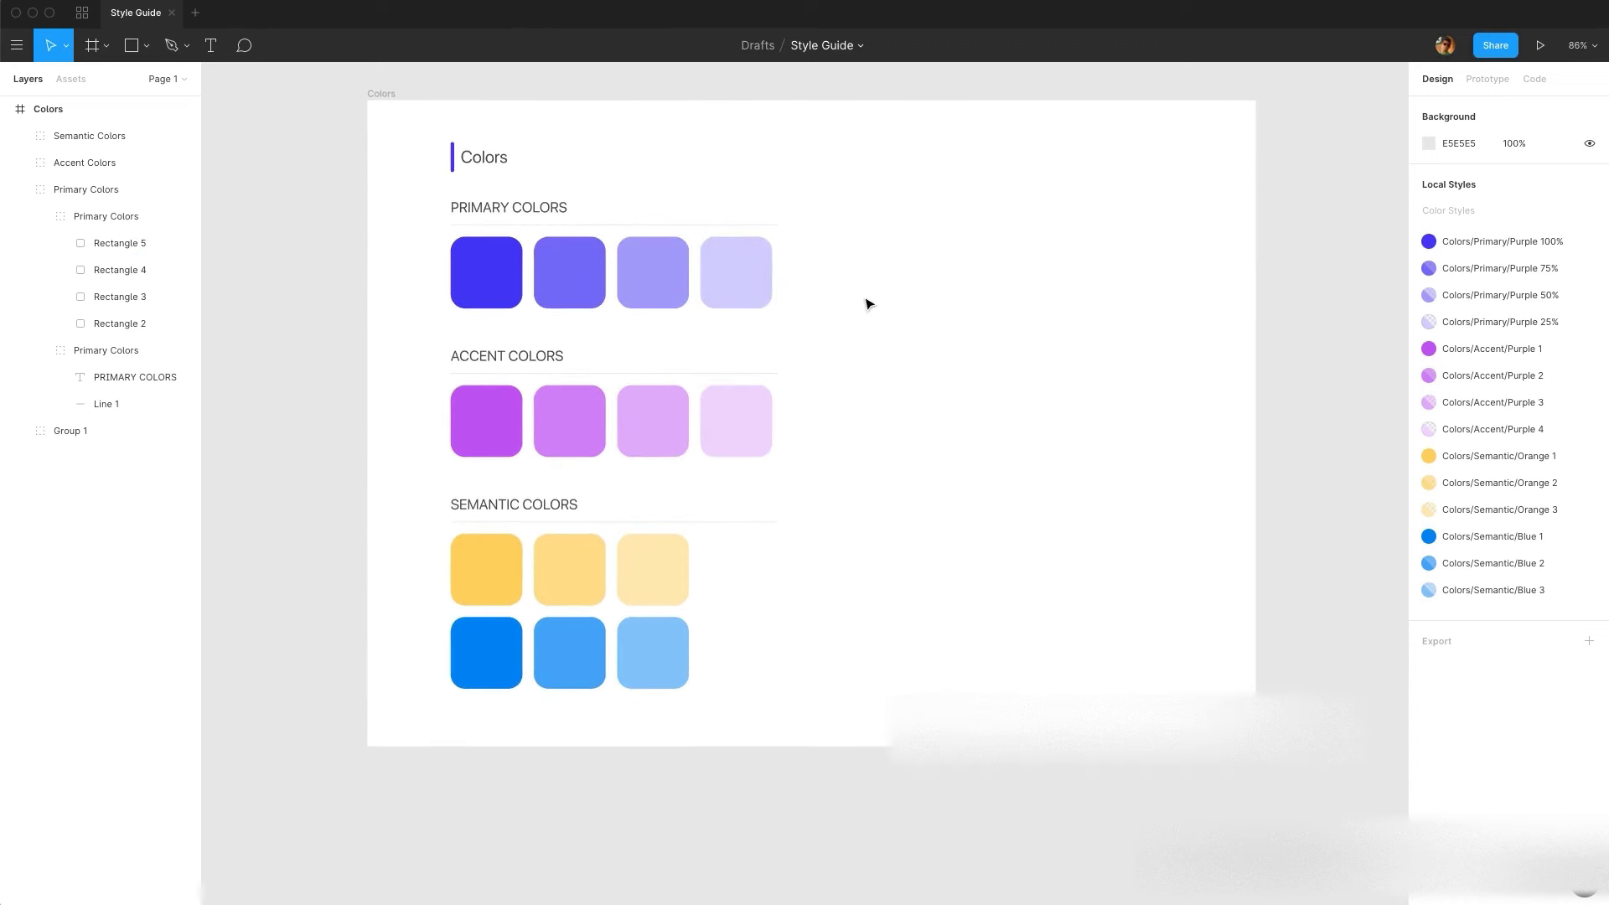
{"action": "scroll", "coordinate": [867, 304], "scroll_direction": "up", "scroll_amount": 1}
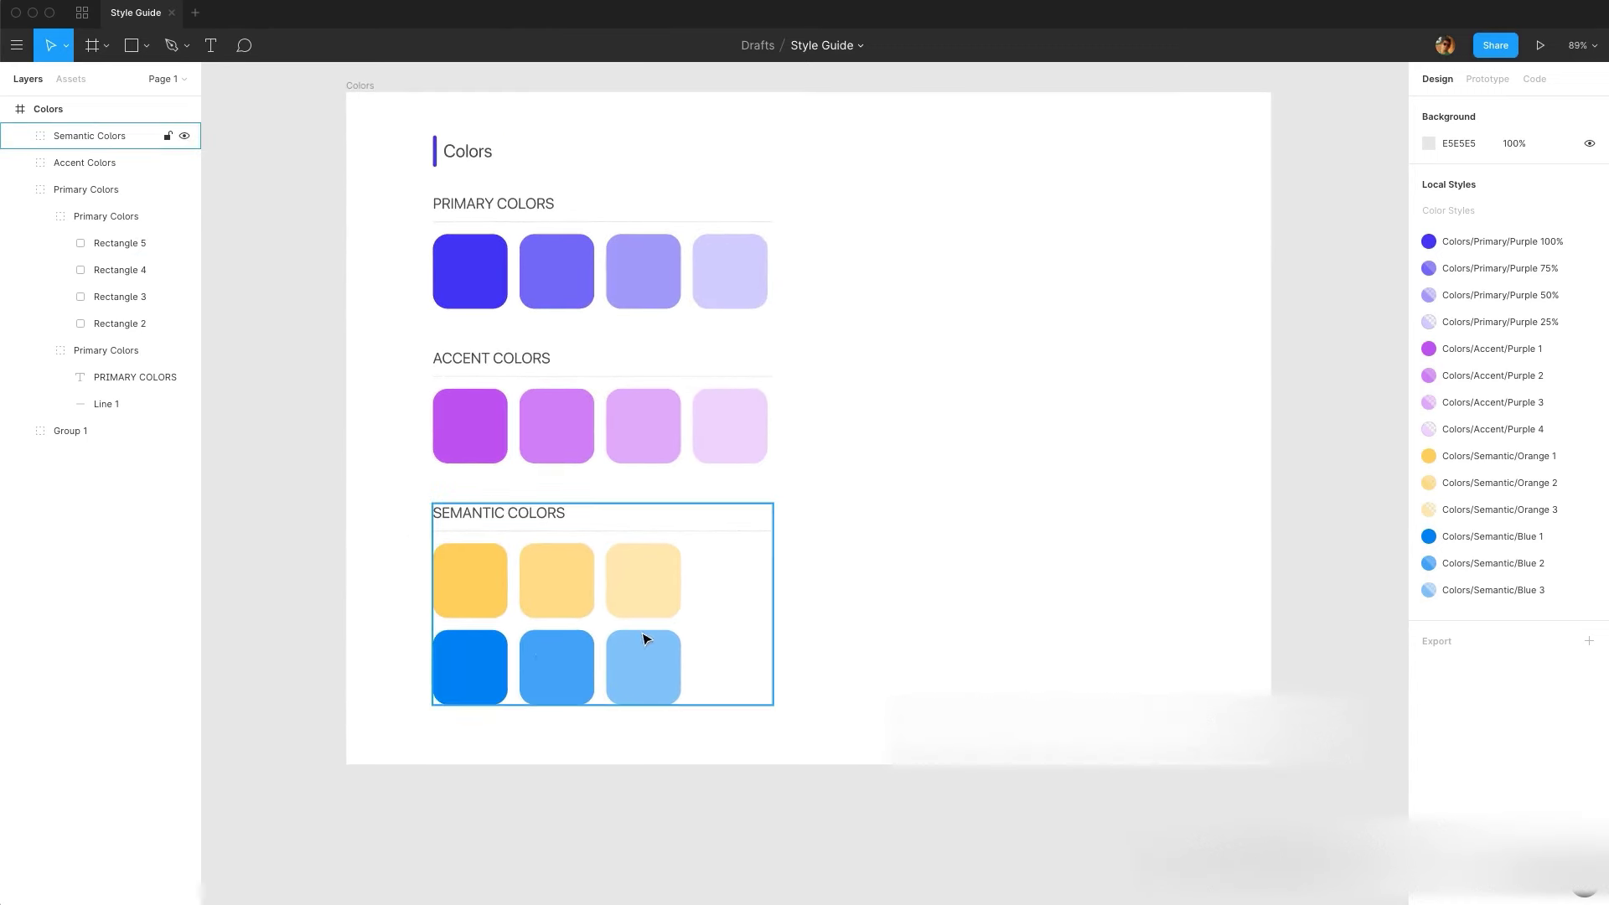
{"action": "scroll", "coordinate": [435, 337], "scroll_direction": "up", "scroll_amount": 1}
{"action": "scroll", "coordinate": [435, 337], "scroll_direction": "right", "scroll_amount": 1}
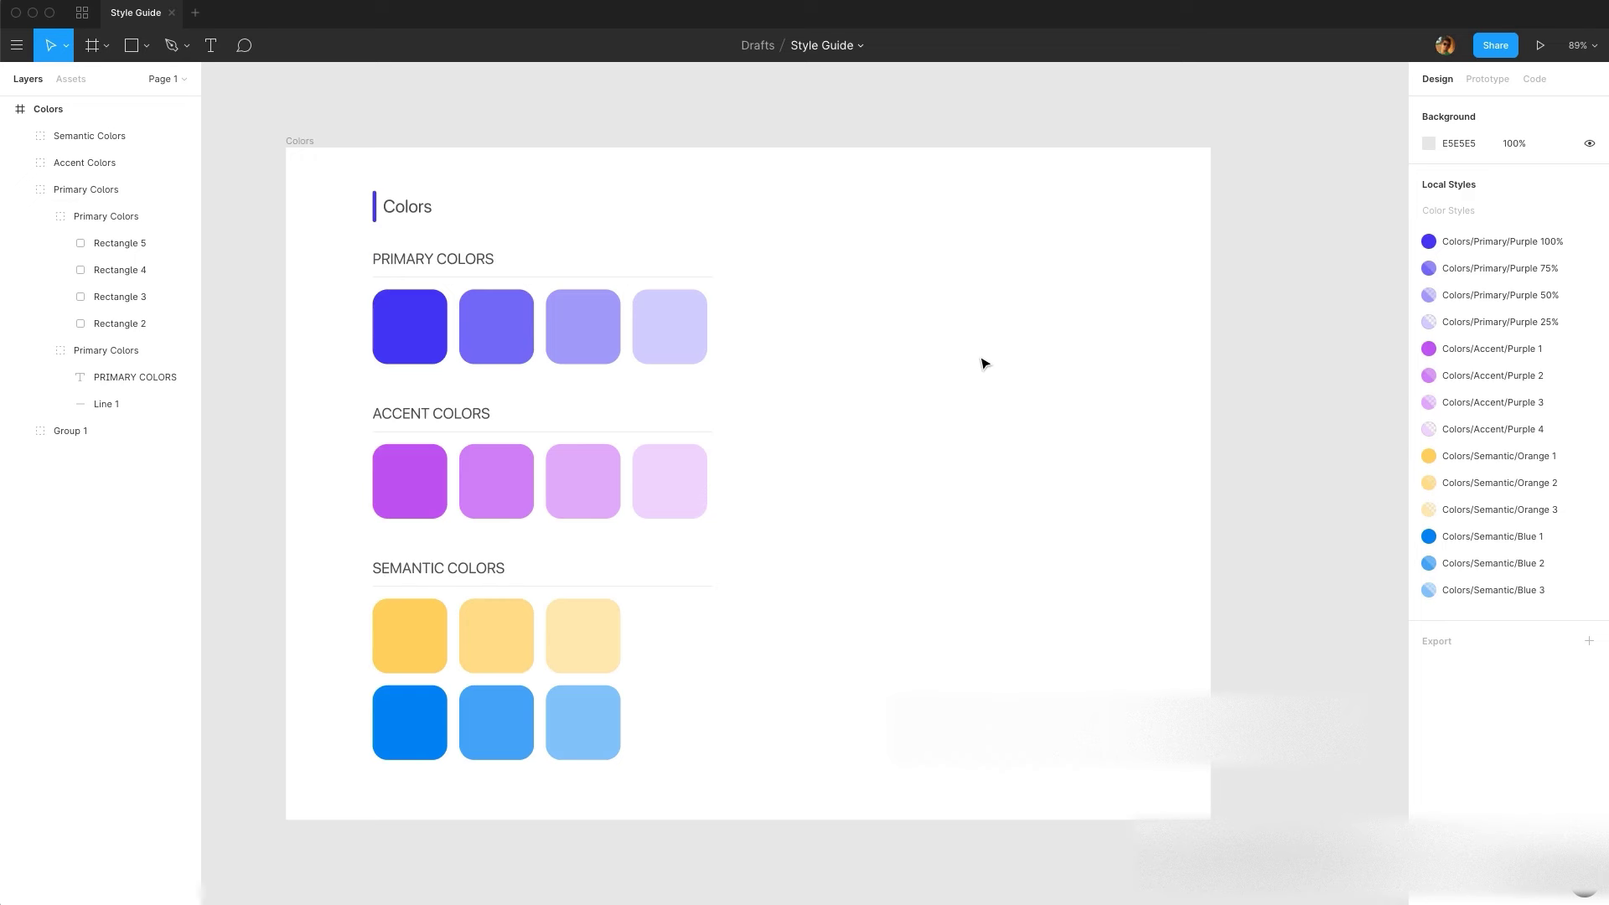
{"action": "left_click", "coordinate": [146, 46]}
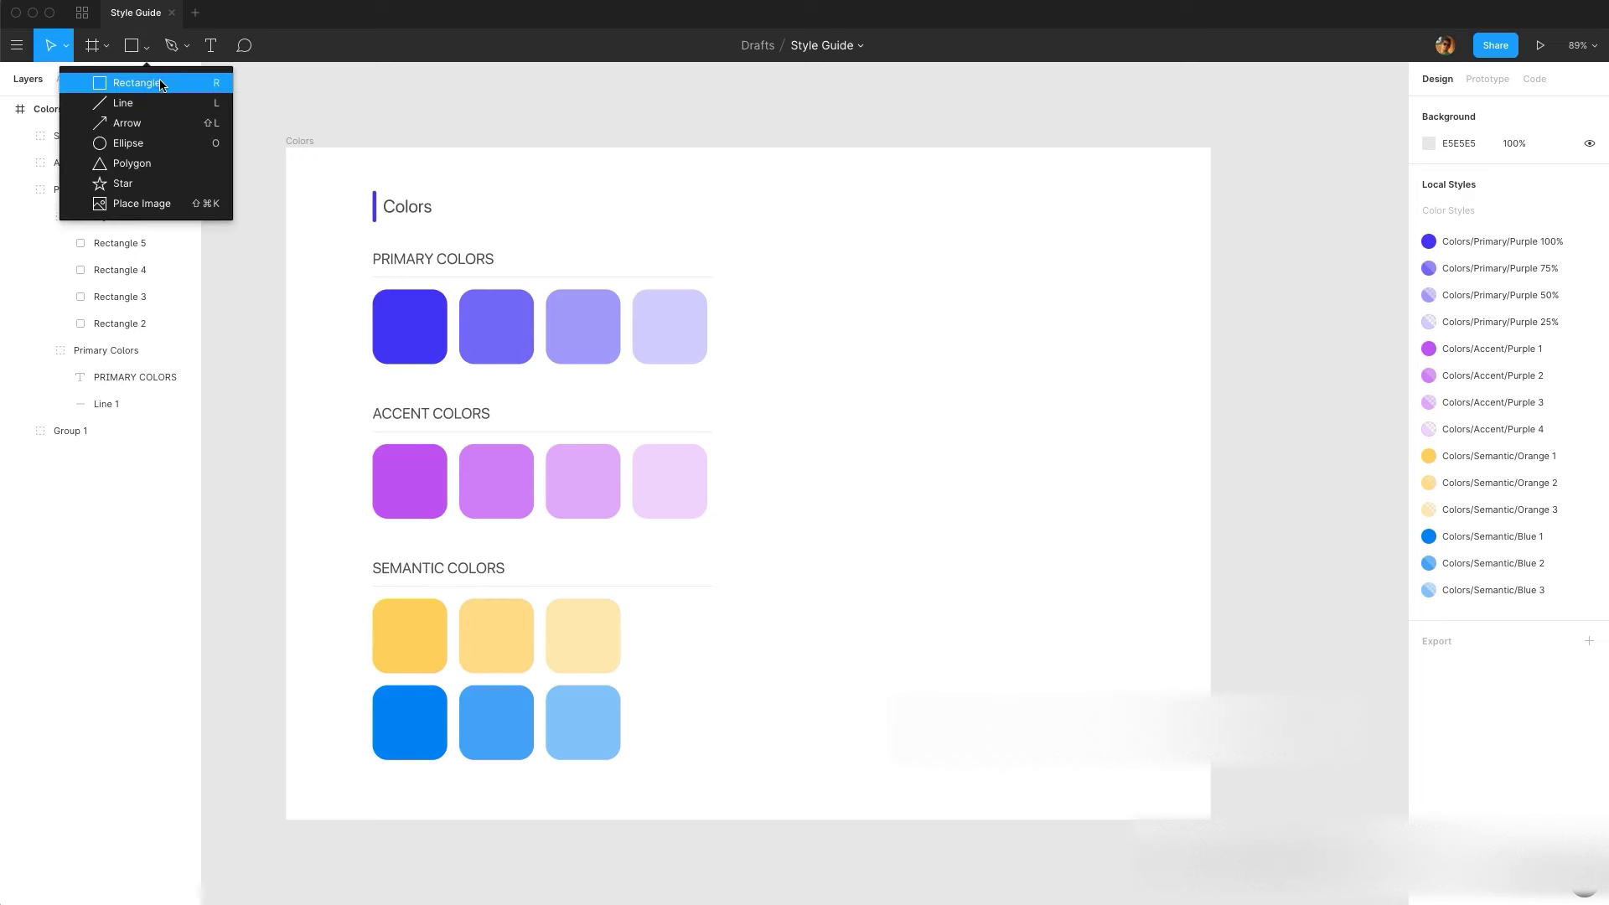
{"action": "left_click", "coordinate": [162, 84]}
{"action": "left_click_drag", "start_coordinate": [823, 233], "coordinate": [1063, 546]}
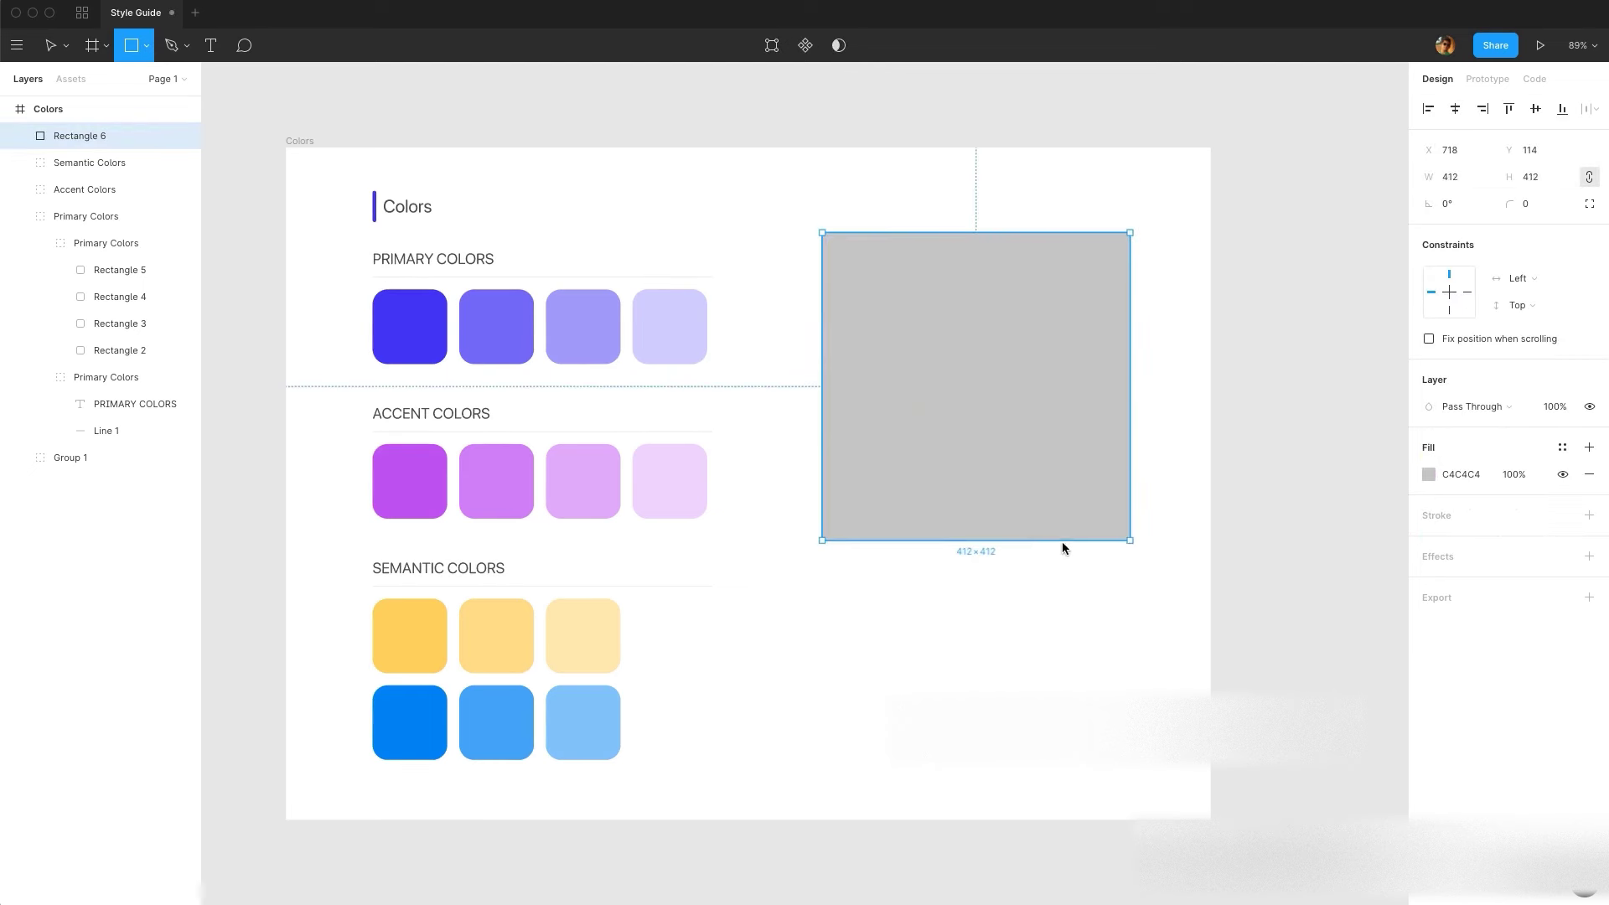
{"action": "left_click_drag", "start_coordinate": [85, 137], "coordinate": [143, 277]}
{"action": "left_click_drag", "start_coordinate": [994, 352], "coordinate": [587, 387]}
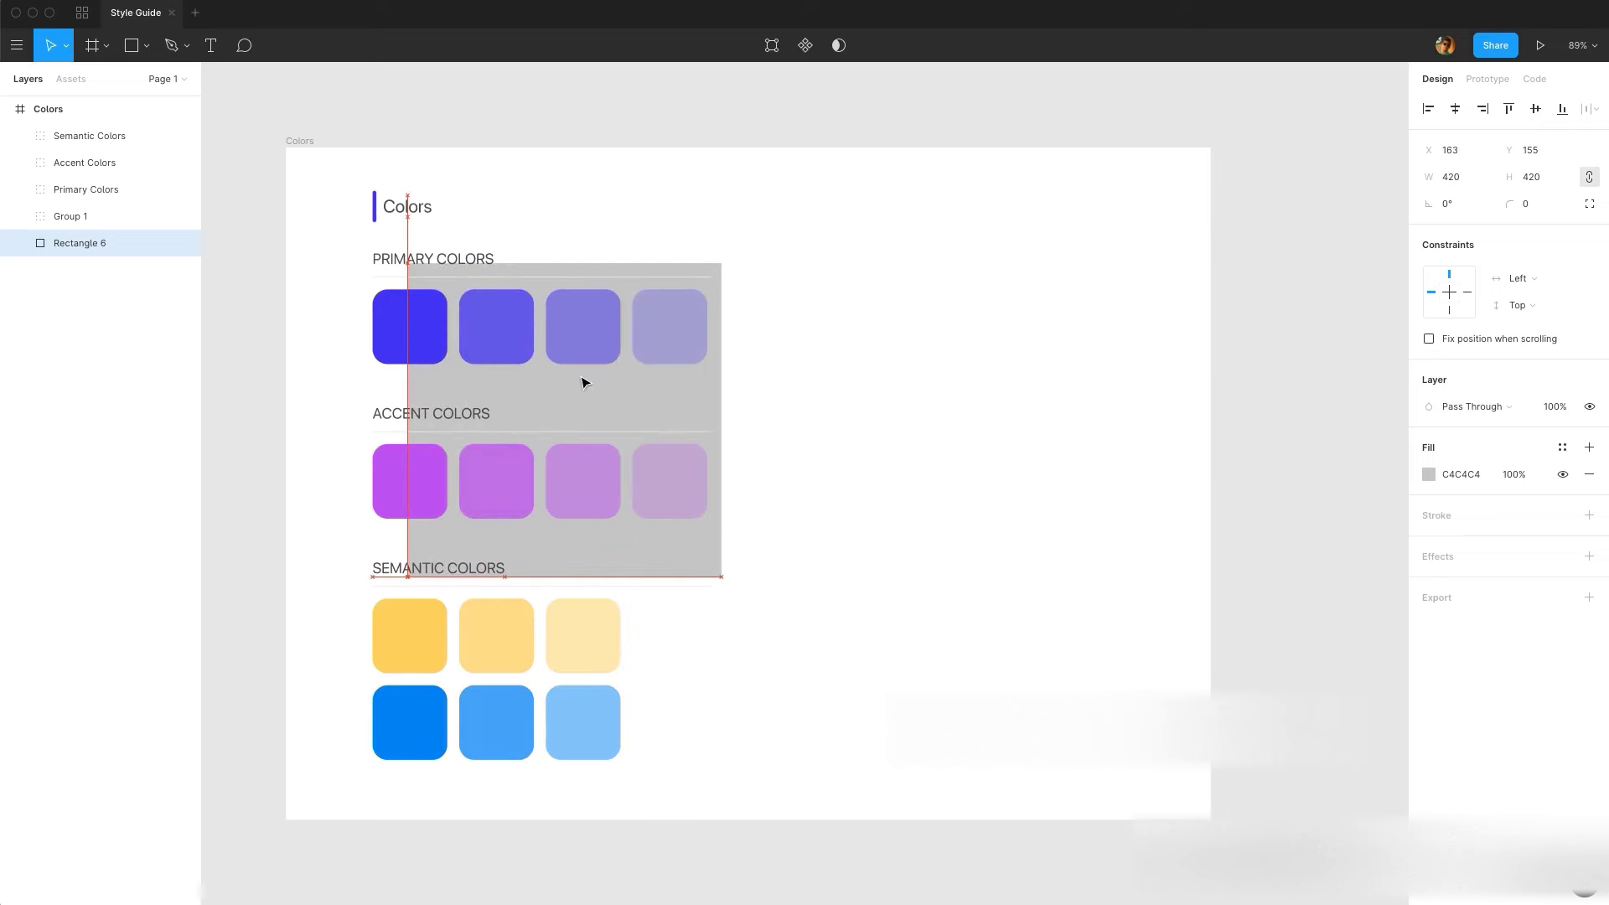
{"action": "key", "text": "Escape"}
{"action": "left_click", "coordinate": [429, 335]}
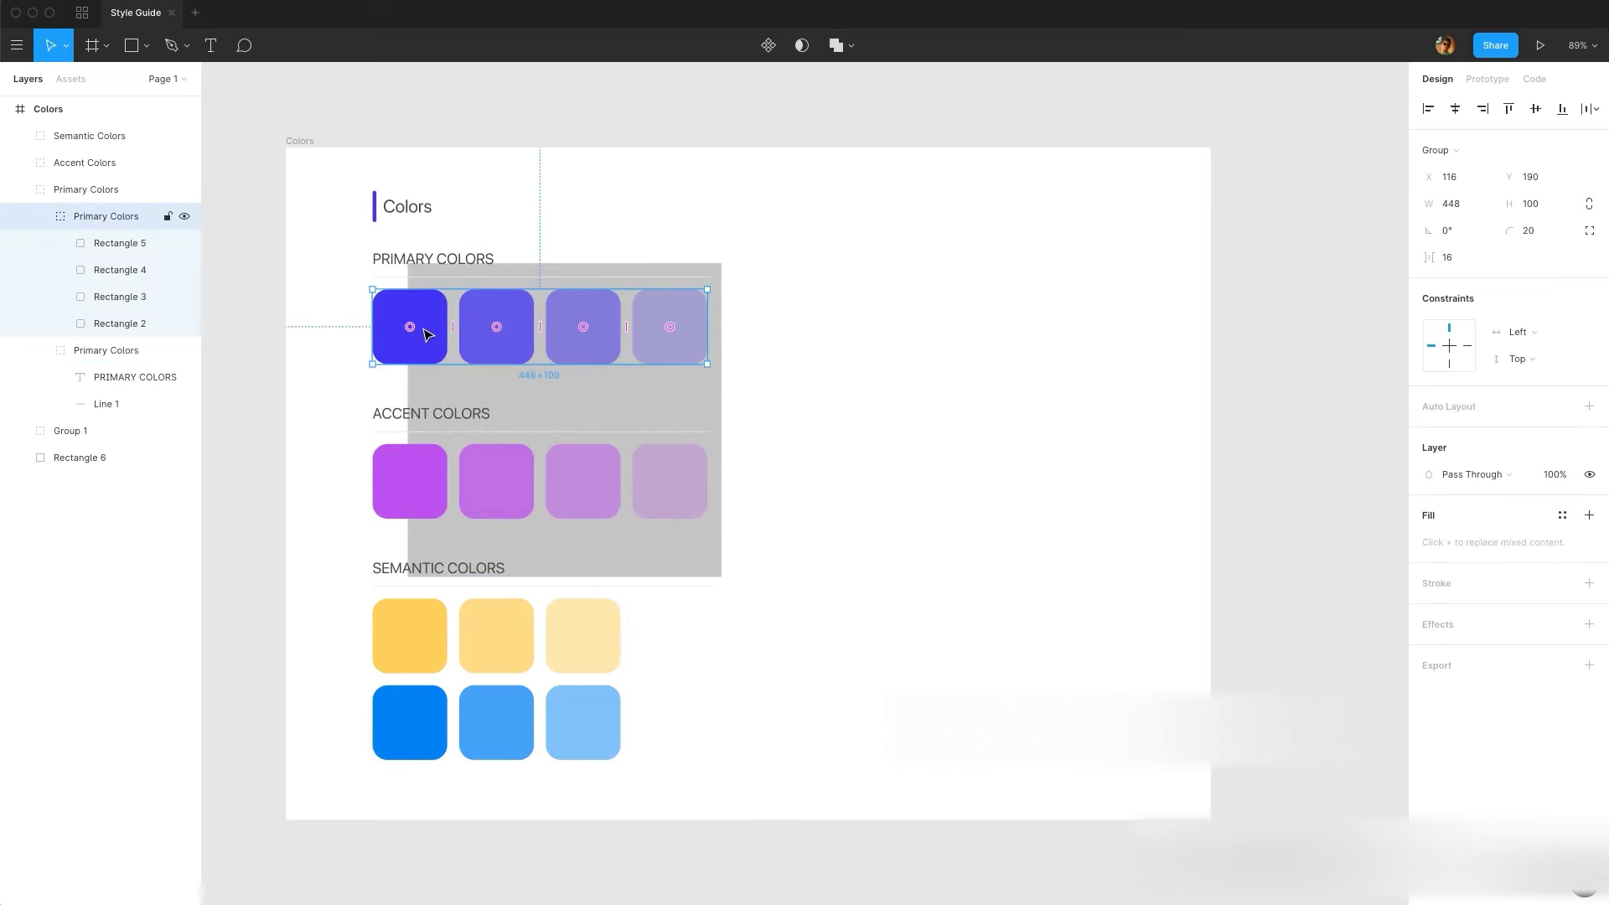
{"action": "double_click", "coordinate": [432, 327]}
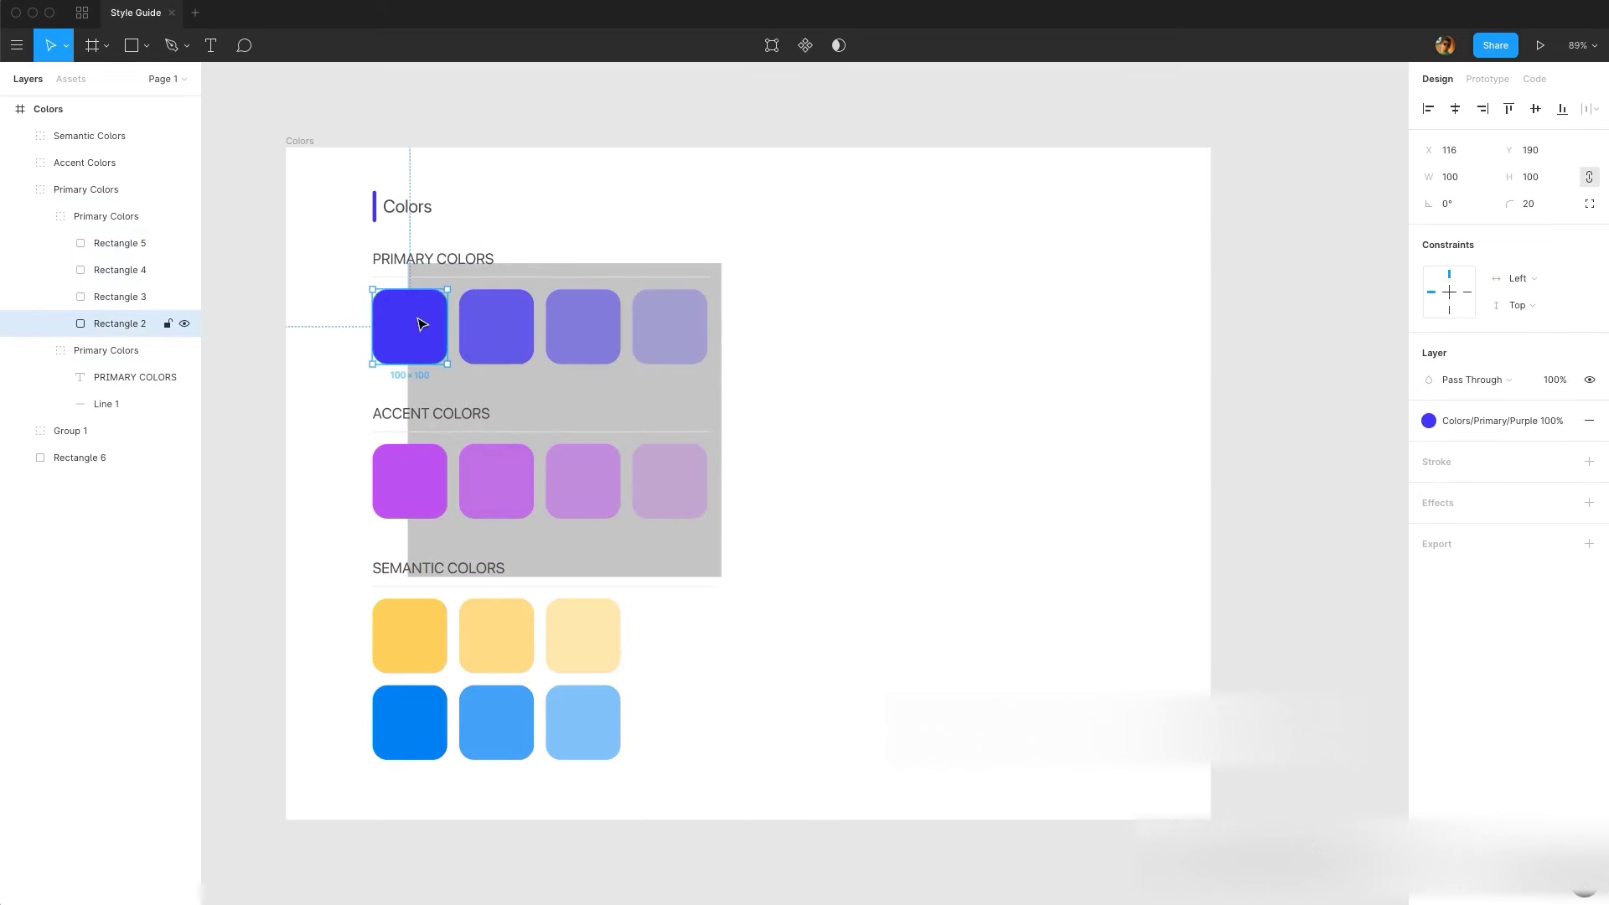
{"action": "left_click", "coordinate": [819, 330]}
{"action": "left_click_drag", "start_coordinate": [656, 410], "coordinate": [1003, 414]}
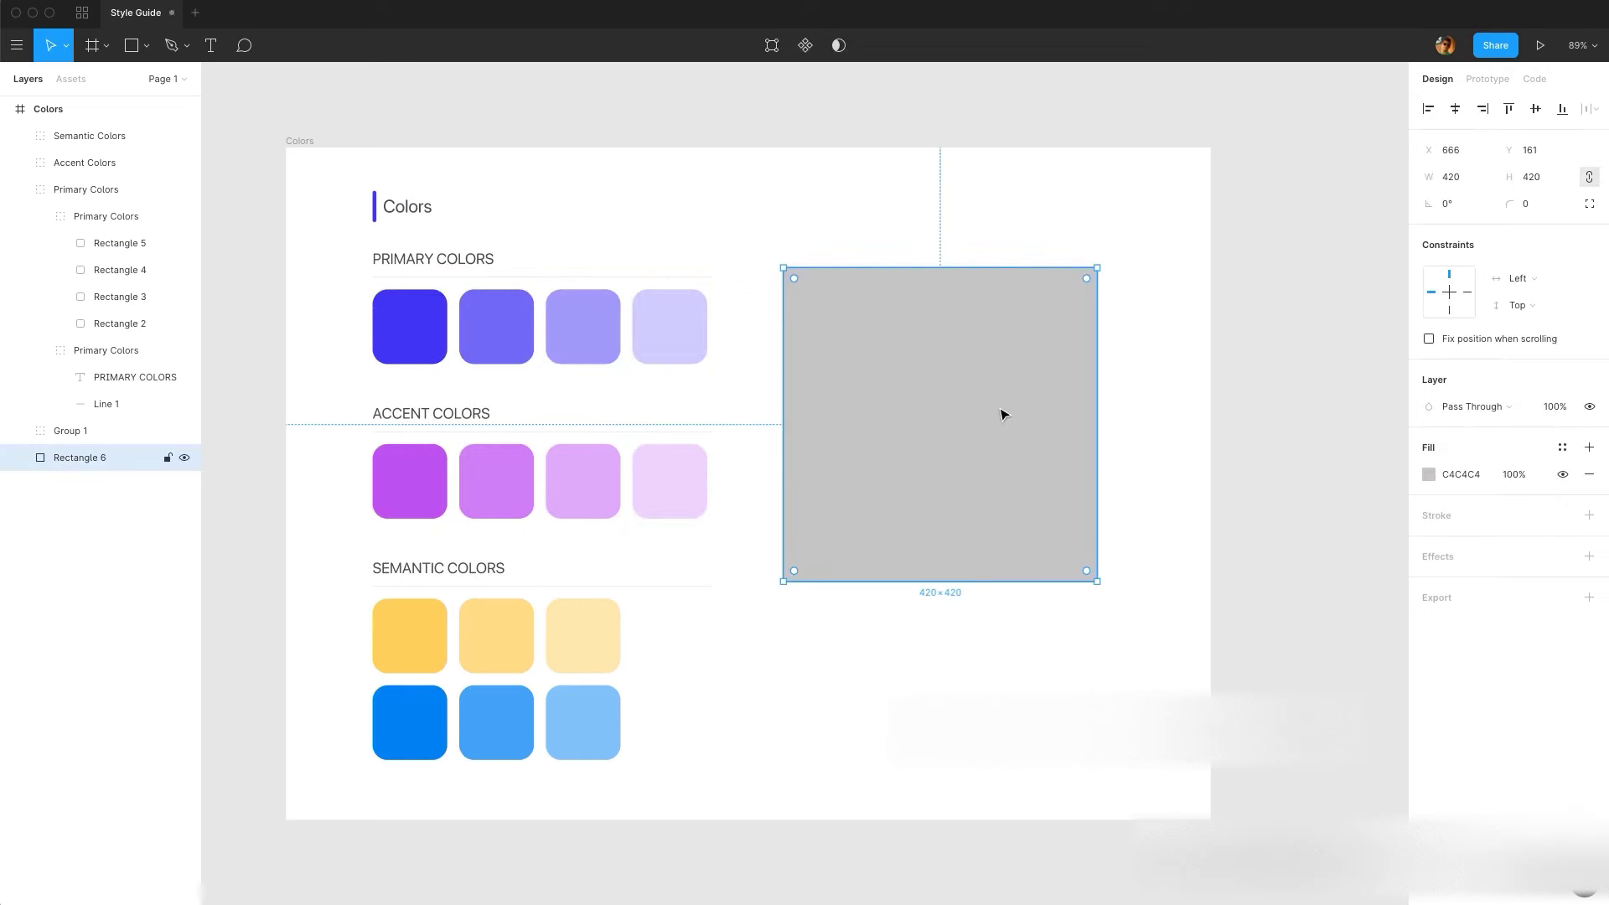
{"action": "key", "text": "Delete"}
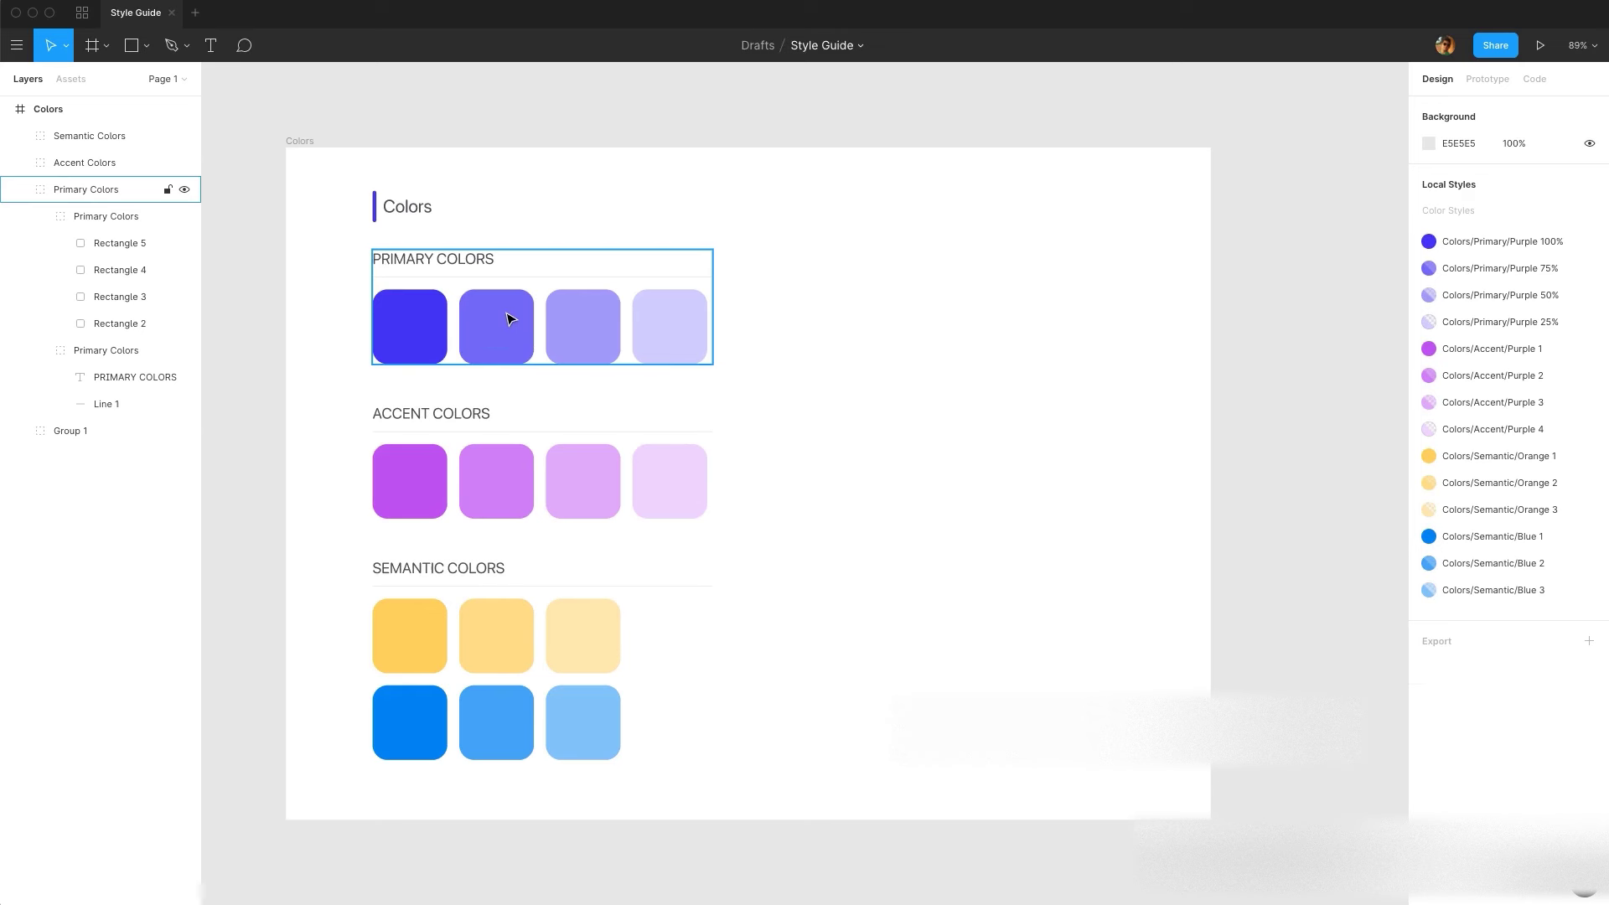
{"action": "left_click", "coordinate": [511, 320]}
{"action": "left_click", "coordinate": [510, 320]}
{"action": "left_click", "coordinate": [1534, 420]}
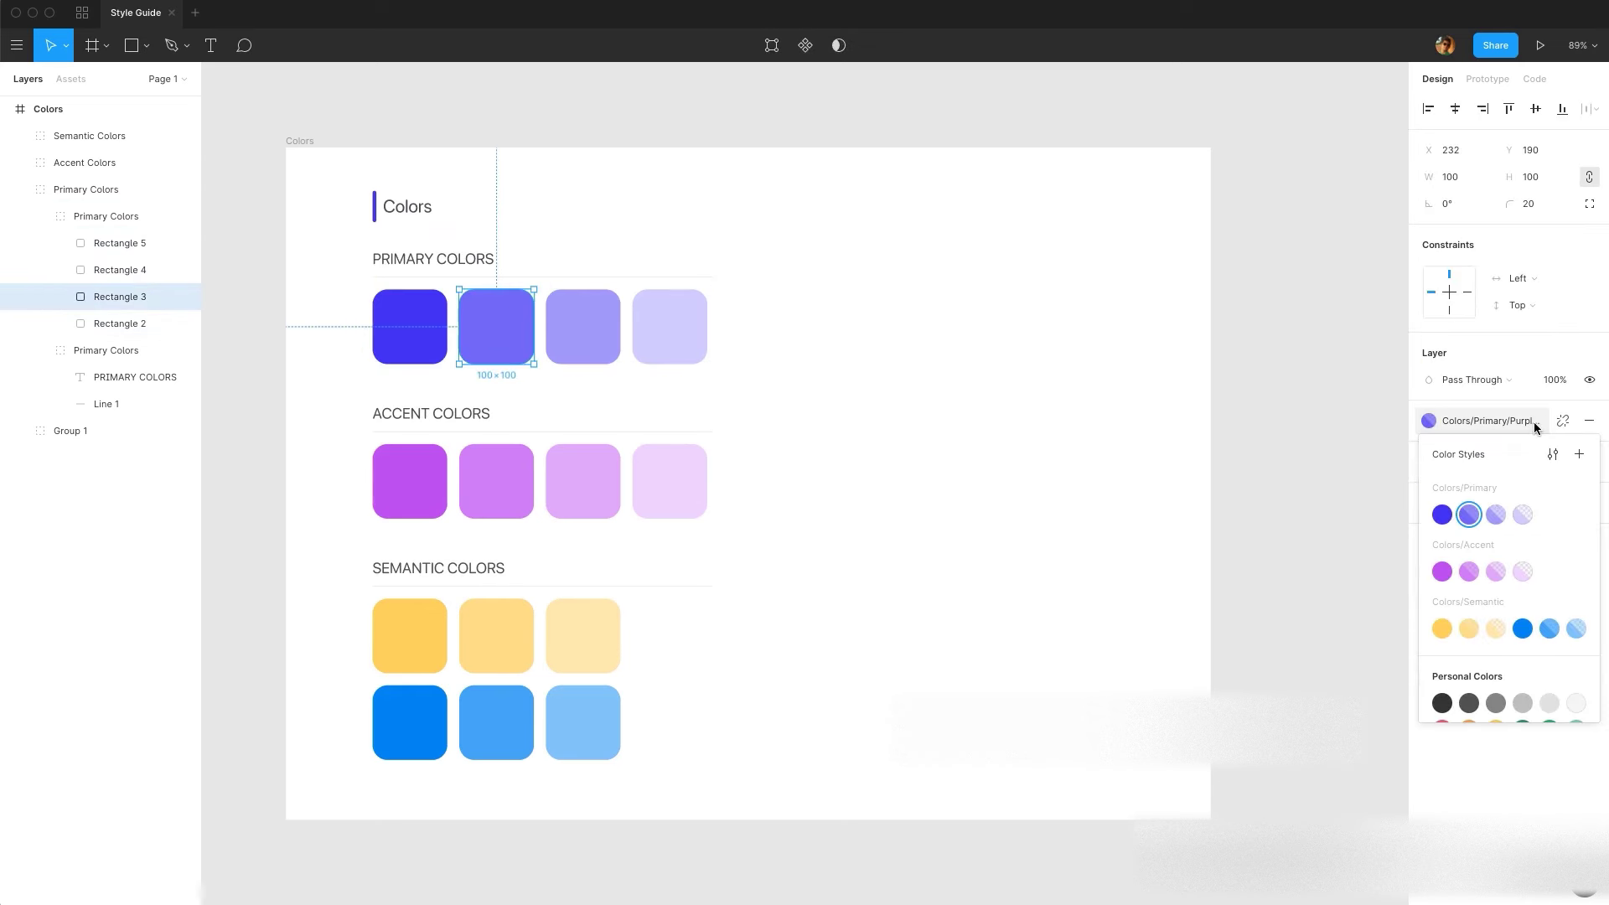
{"action": "left_click", "coordinate": [1554, 454]}
{"action": "left_click", "coordinate": [1429, 306]}
{"action": "left_click", "coordinate": [1232, 560]}
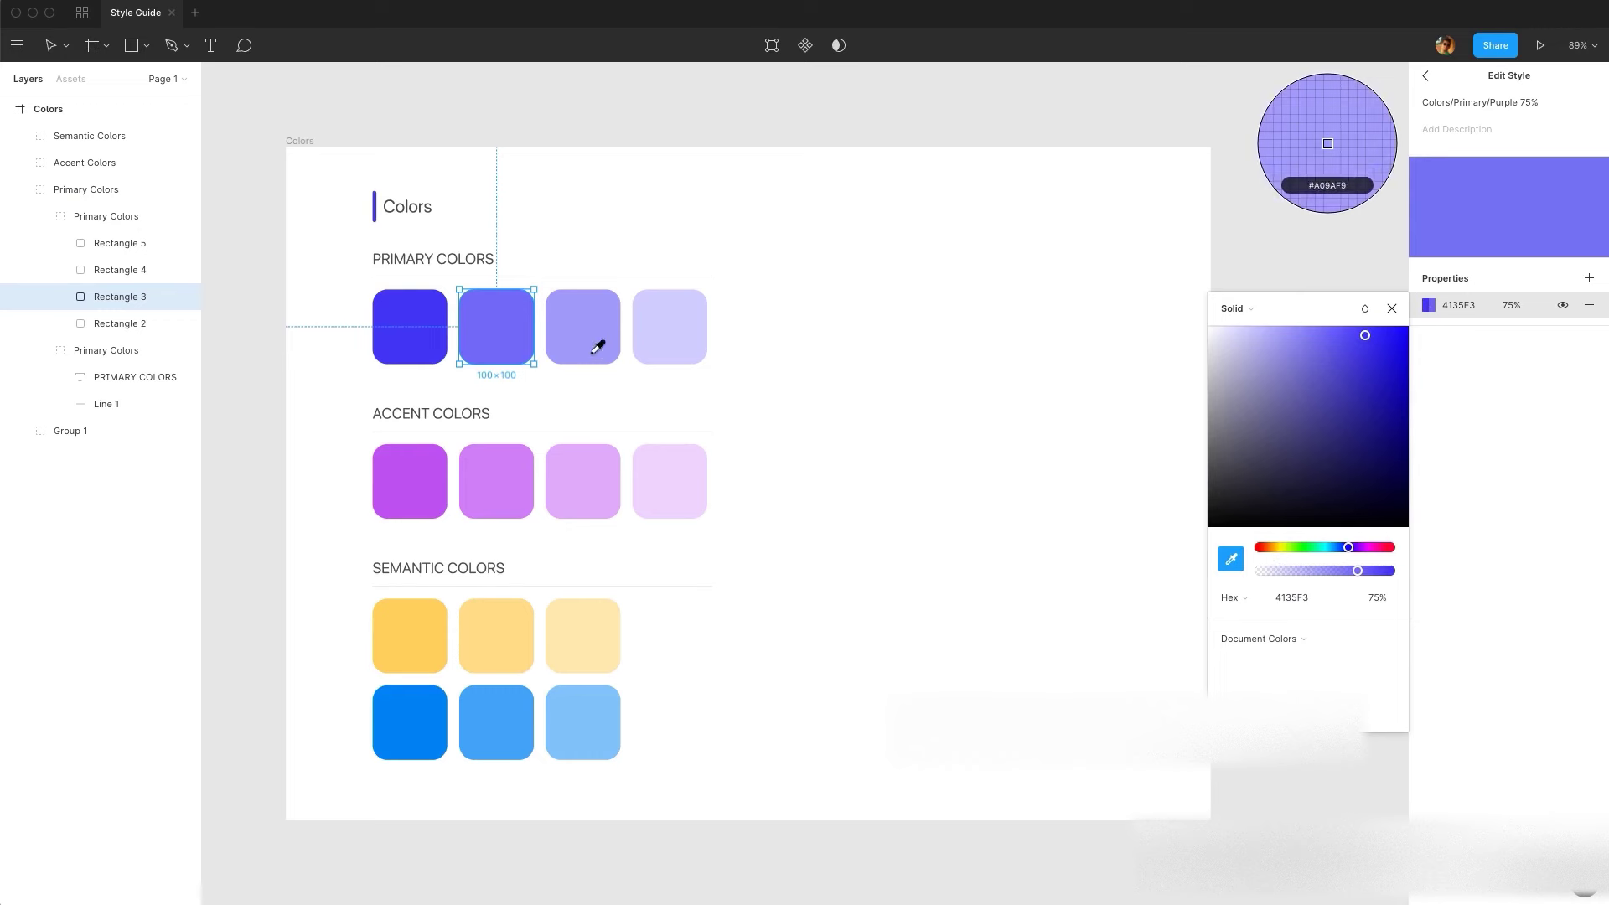
{"action": "left_click", "coordinate": [510, 329]}
{"action": "key", "text": "Escape"}
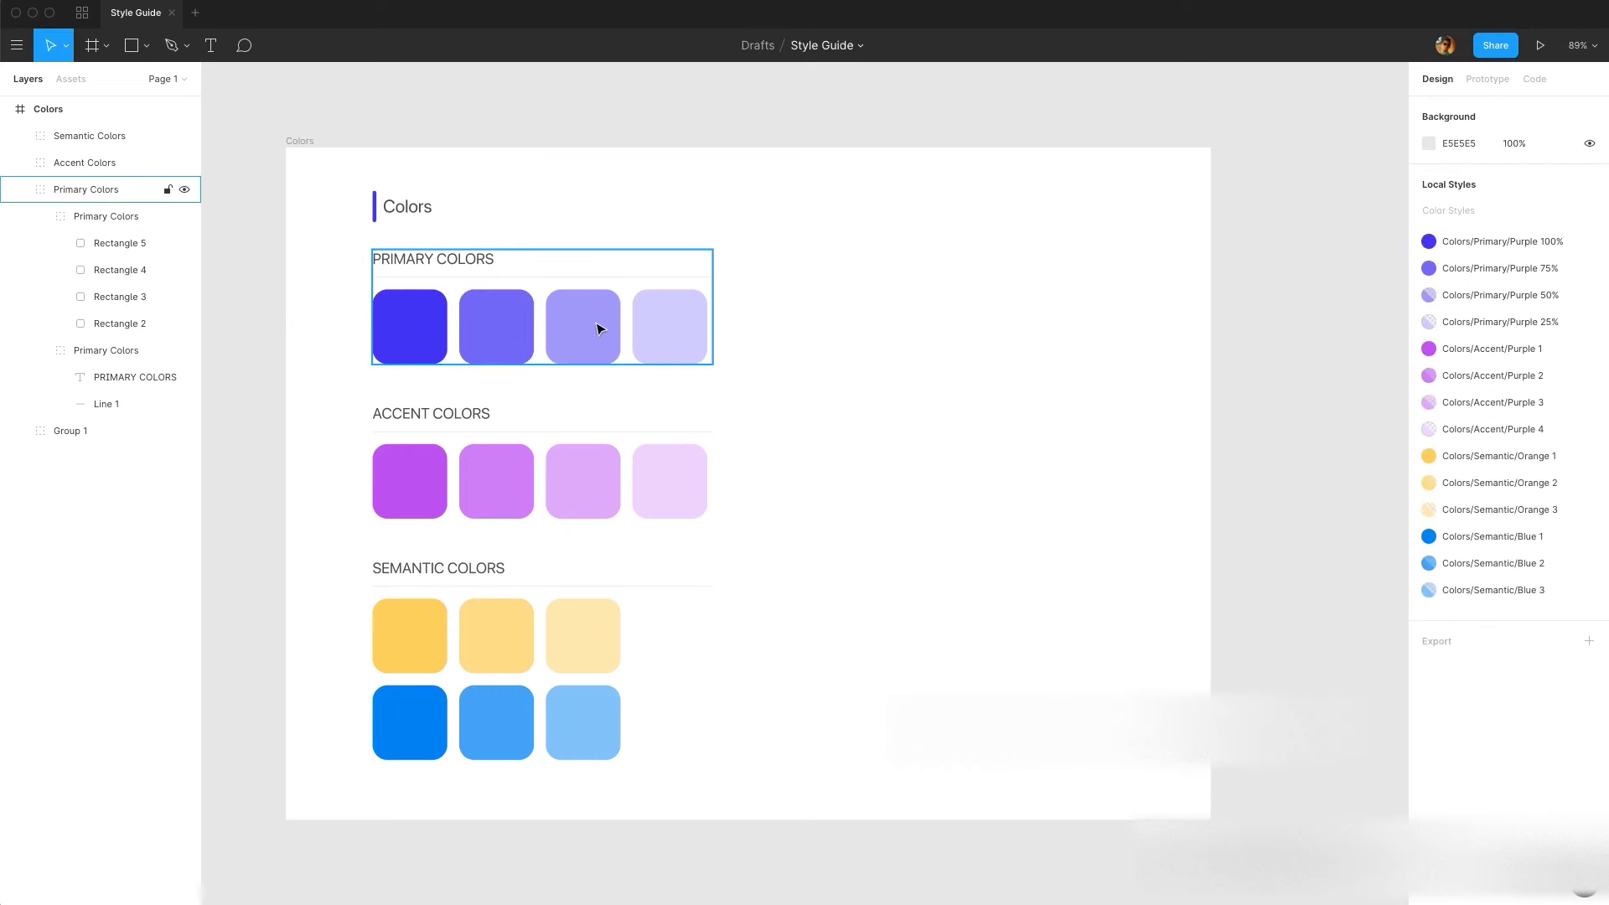
{"action": "double_click", "coordinate": [601, 328]}
{"action": "left_click", "coordinate": [615, 306]}
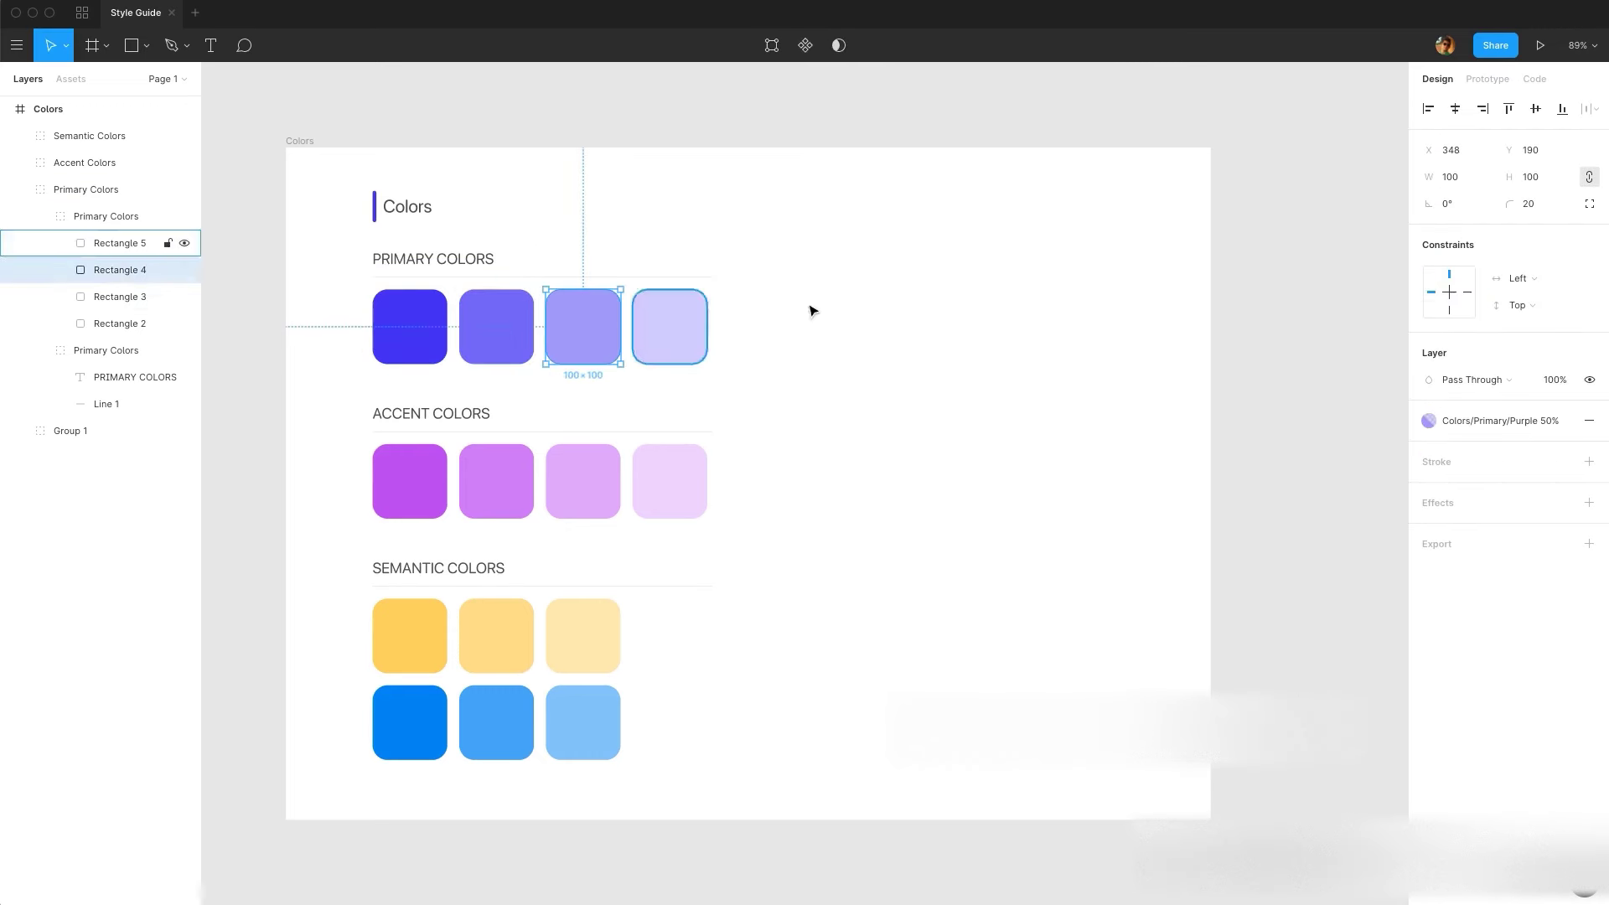
{"action": "left_click", "coordinate": [1461, 419]}
{"action": "left_click", "coordinate": [1430, 307]}
{"action": "left_click", "coordinate": [894, 323]}
{"action": "double_click", "coordinate": [665, 324]}
{"action": "double_click", "coordinate": [666, 326]}
{"action": "key", "text": "Escape"}
{"action": "left_click", "coordinate": [1508, 421]}
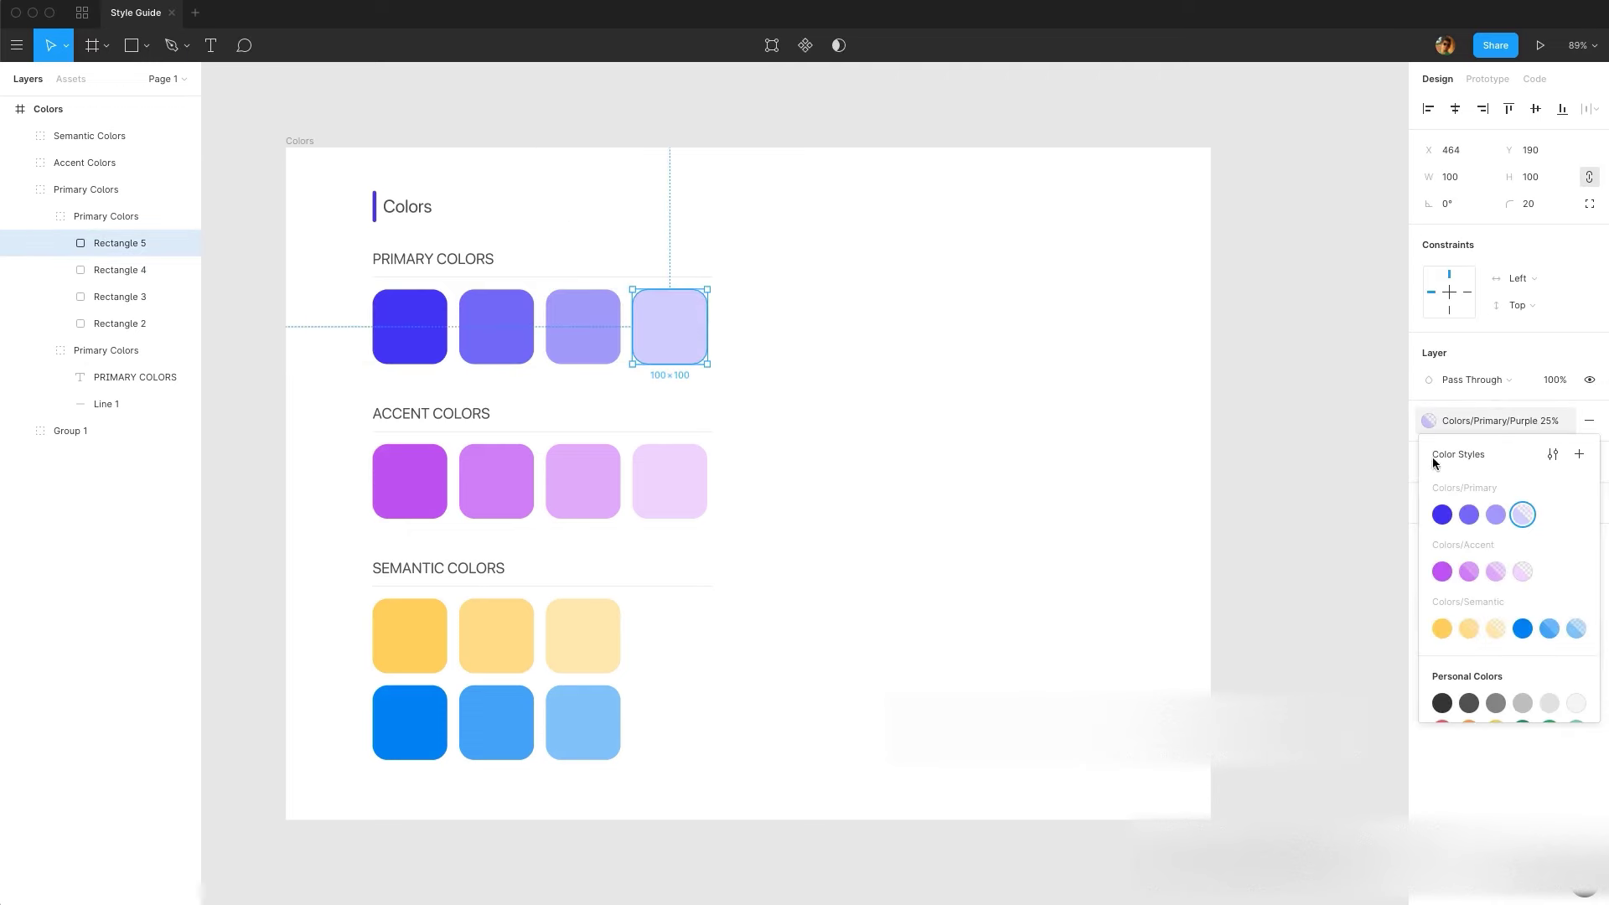
{"action": "left_click", "coordinate": [1553, 453]}
{"action": "left_click", "coordinate": [1423, 310]}
{"action": "left_click", "coordinate": [1230, 560]}
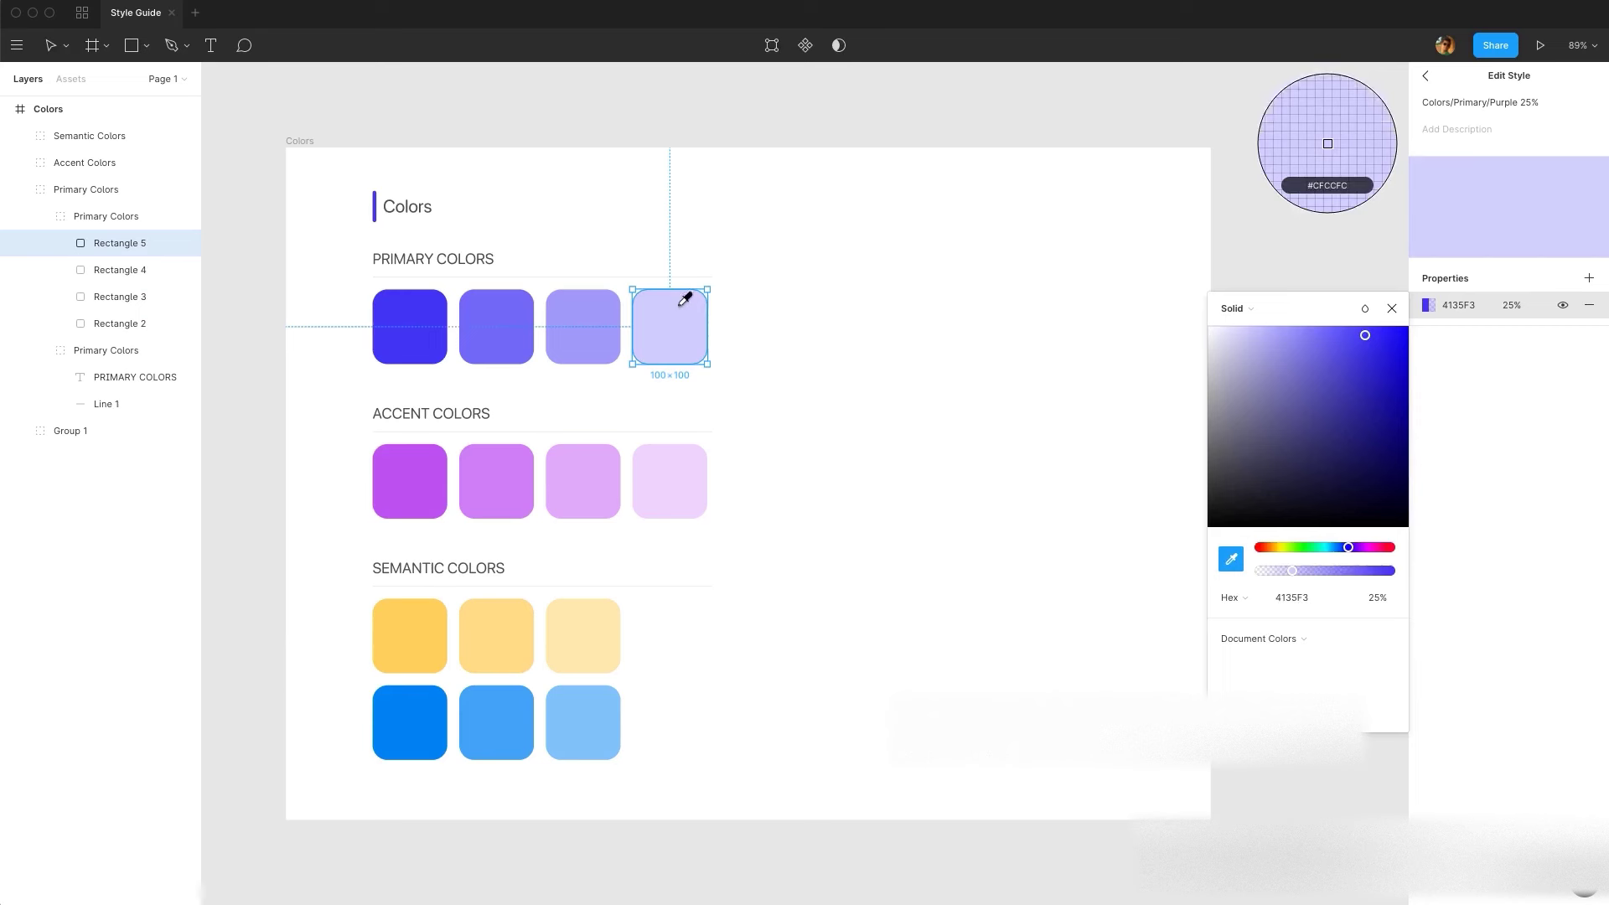
{"action": "key", "text": "Escape"}
{"action": "left_click", "coordinate": [838, 310]}
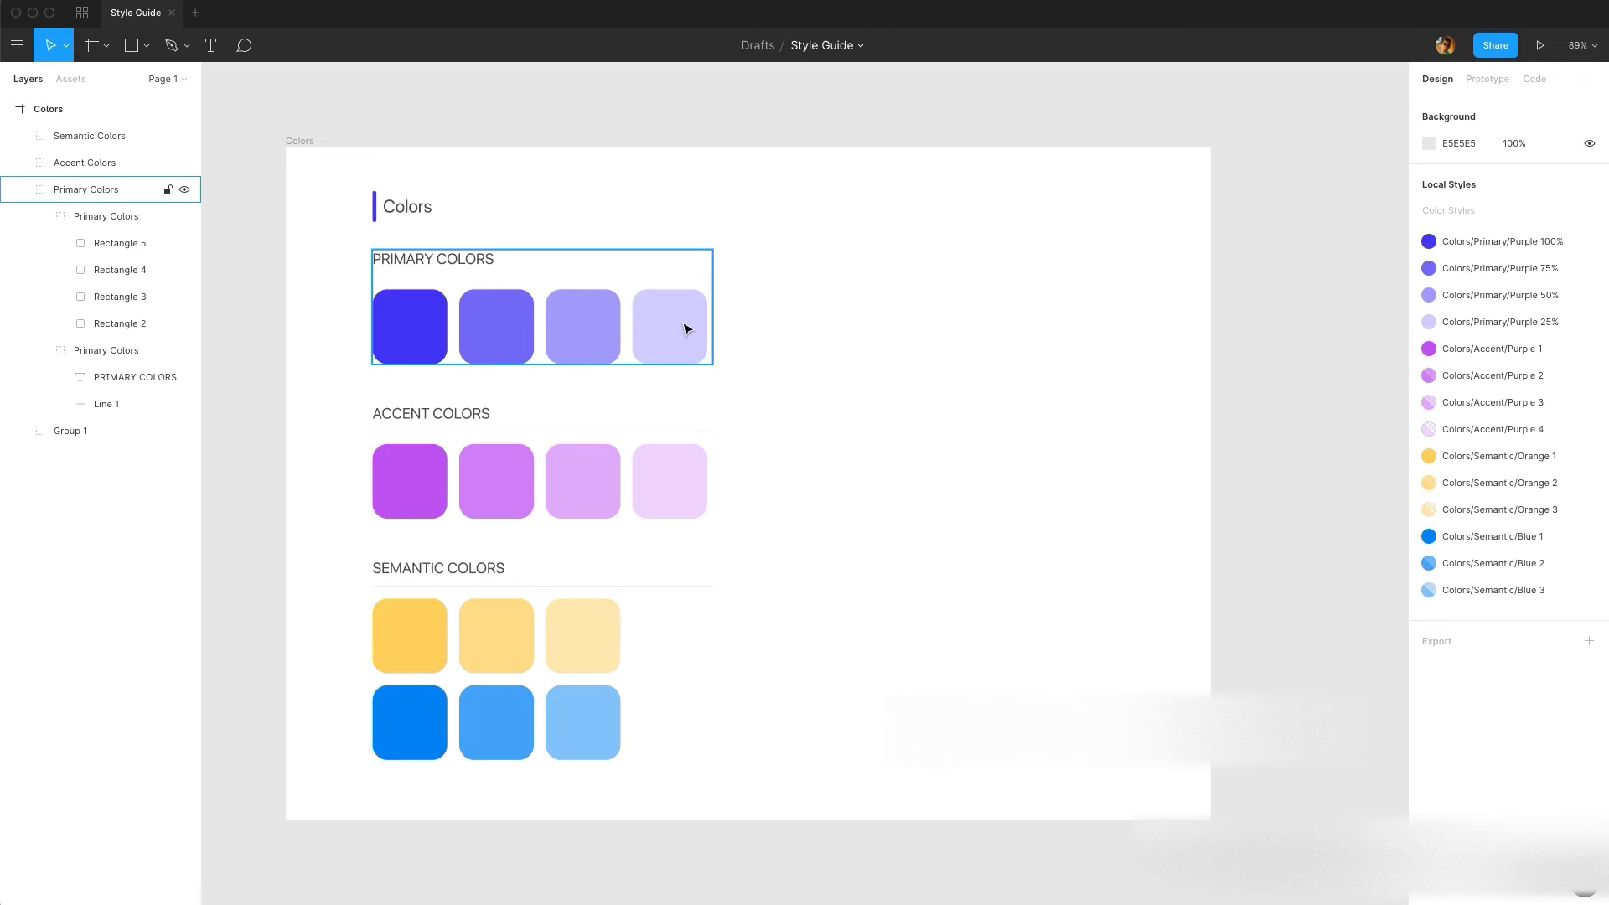
{"action": "double_click", "coordinate": [424, 477]}
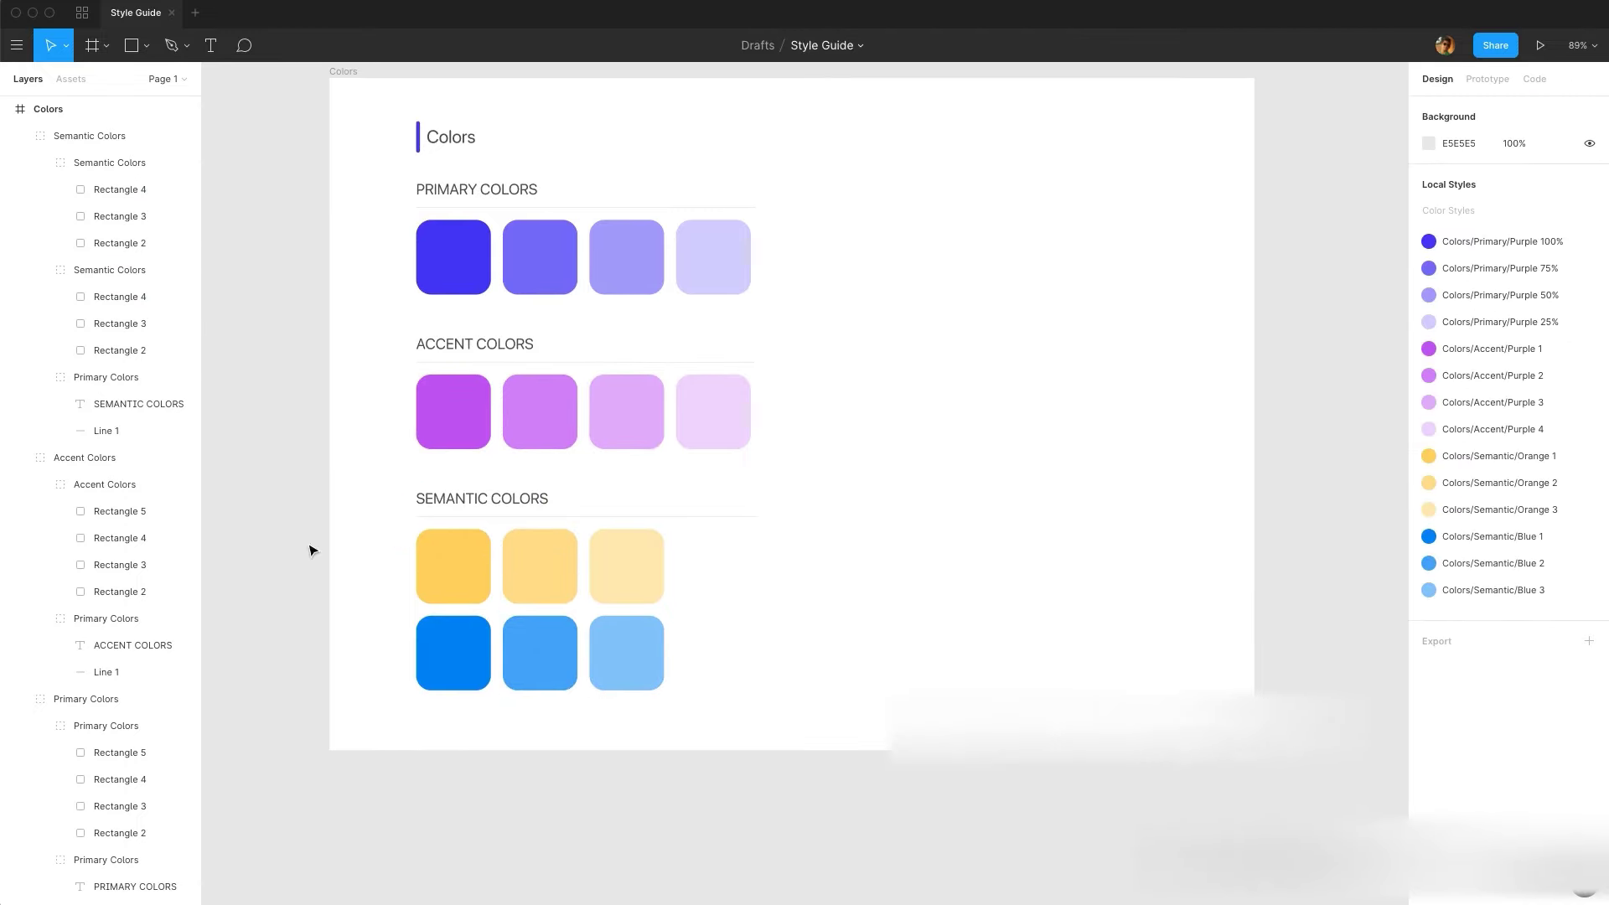
- Collapse the Semantic, Accent and Primary Colors groups in the Colors frame's layers
{"action": "left_click", "coordinate": [6, 110]}
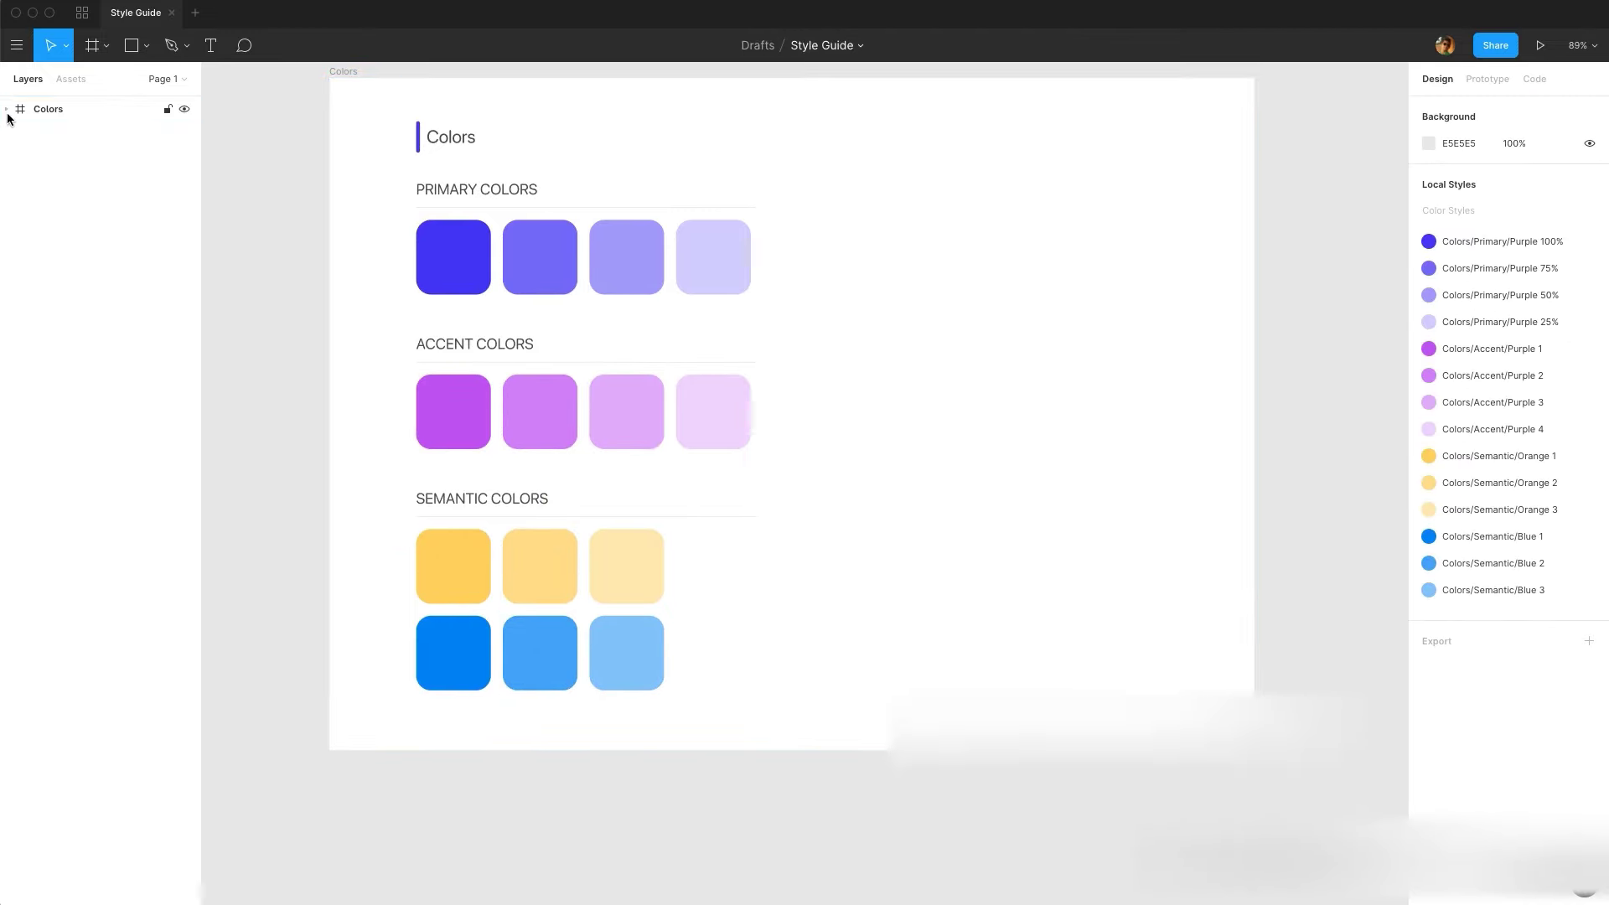
{"action": "left_click", "coordinate": [7, 110], "text": "alt"}
{"action": "left_click", "coordinate": [19, 136]}
{"action": "left_click", "coordinate": [19, 163]}
{"action": "left_click", "coordinate": [20, 190]}
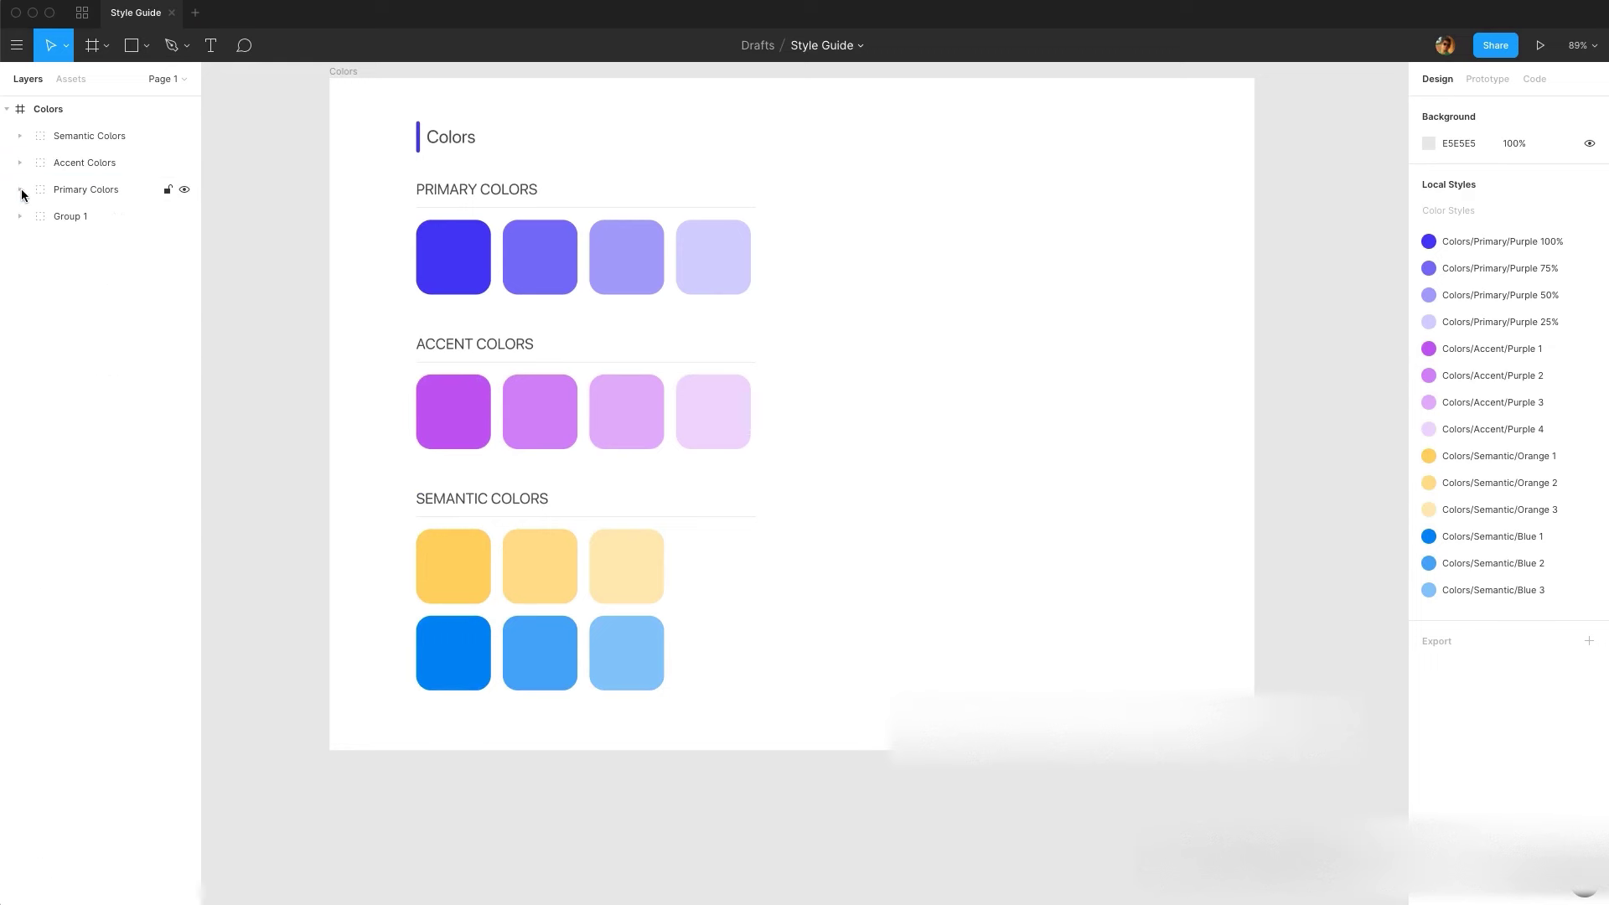
- Draw a temporary grey test rectangle beside the swatches, then delete it
{"action": "key", "text": "r"}
{"action": "left_click_drag", "start_coordinate": [900, 236], "coordinate": [1264, 690]}
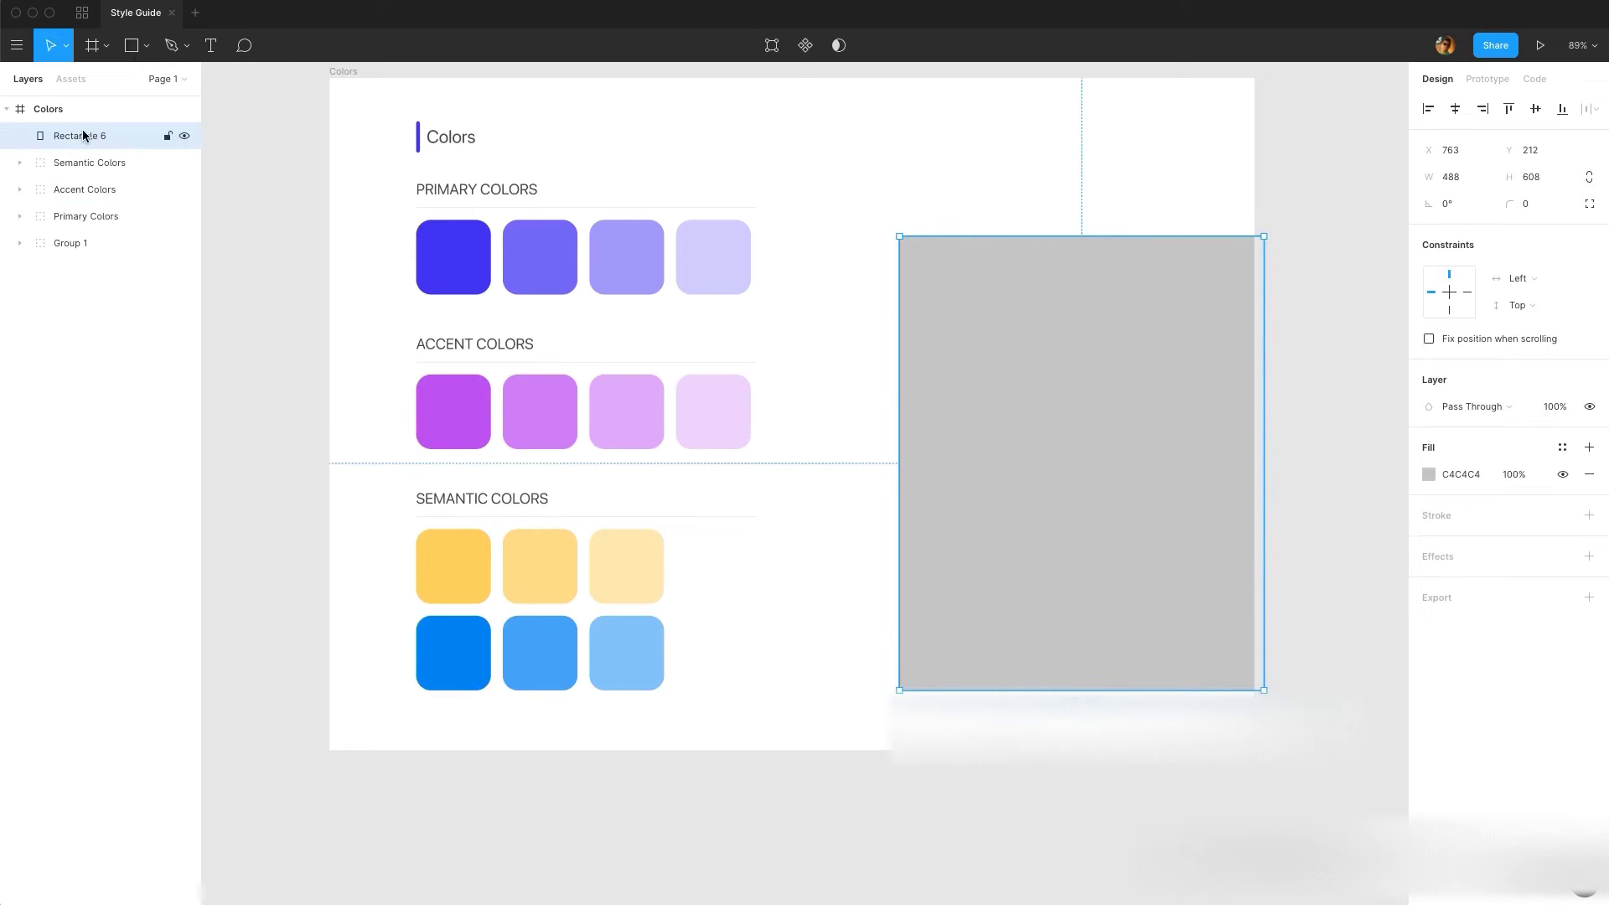
{"action": "left_click_drag", "start_coordinate": [88, 141], "coordinate": [93, 256]}
{"action": "left_click_drag", "start_coordinate": [1071, 372], "coordinate": [704, 315]}
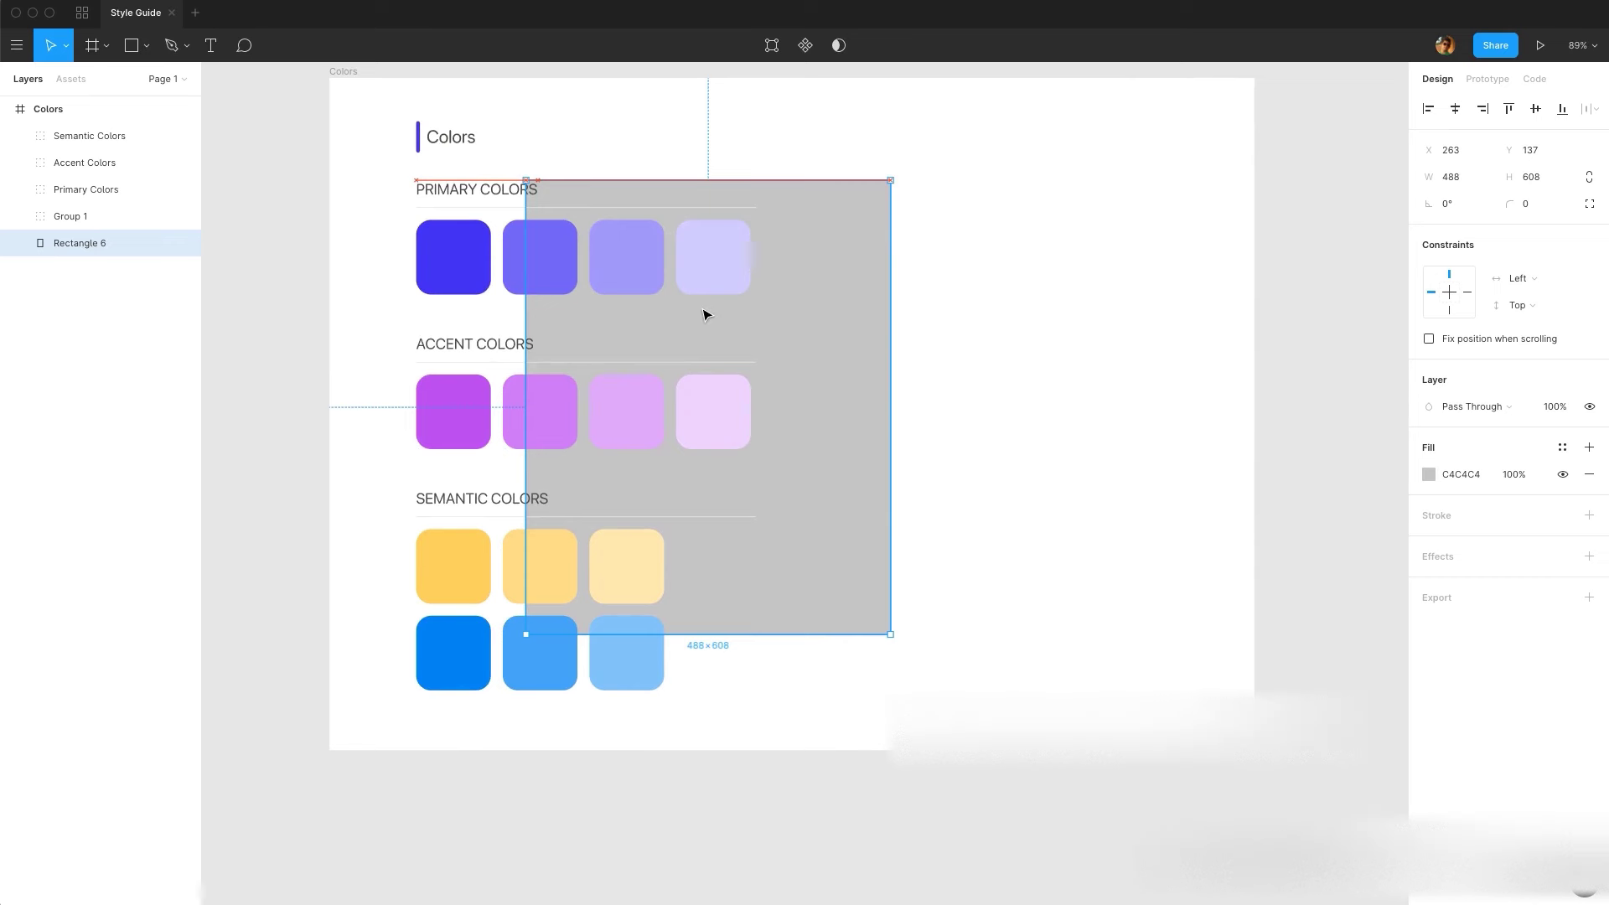
{"action": "left_click_drag", "start_coordinate": [704, 314], "coordinate": [704, 314]}
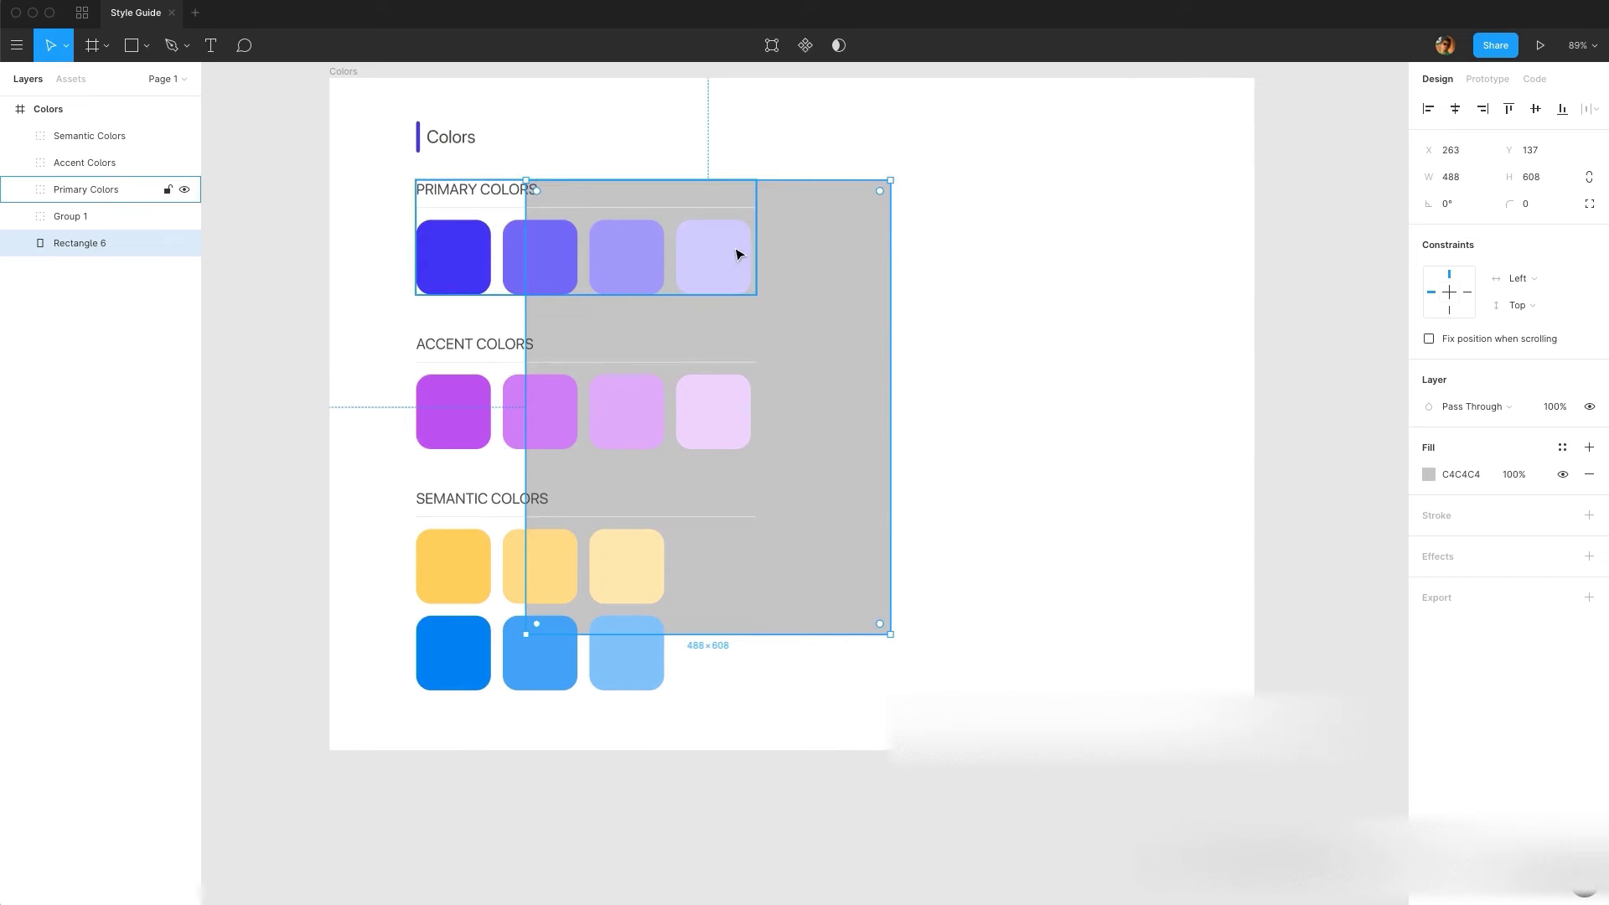
{"action": "key", "text": "Delete"}
{"action": "left_click_drag", "start_coordinate": [1102, 363], "coordinate": [1078, 414]}
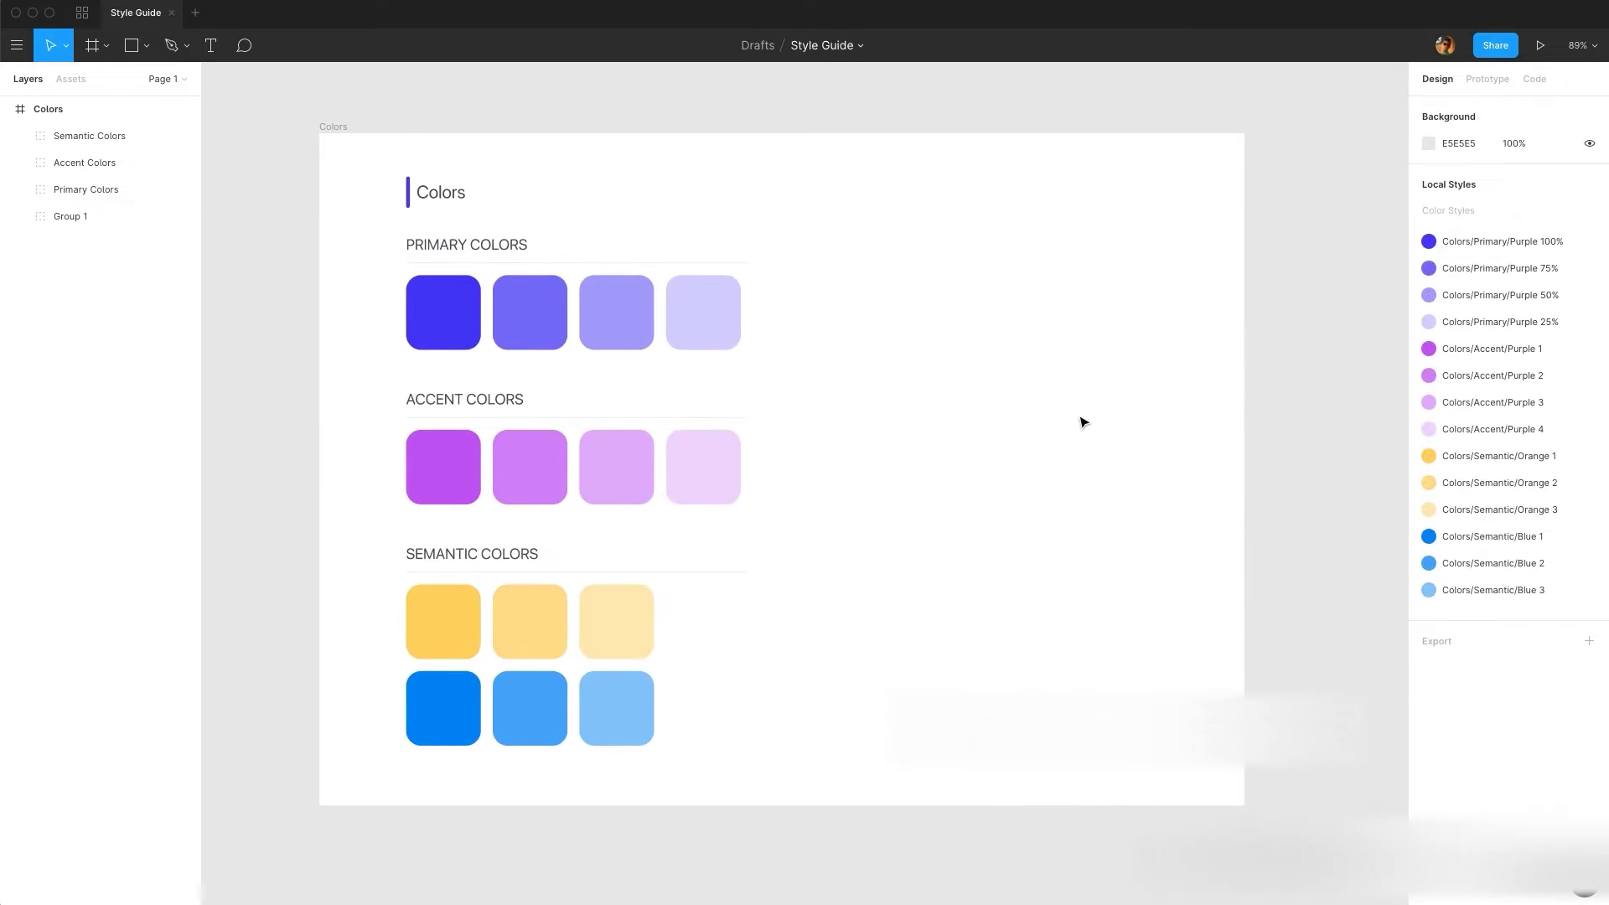